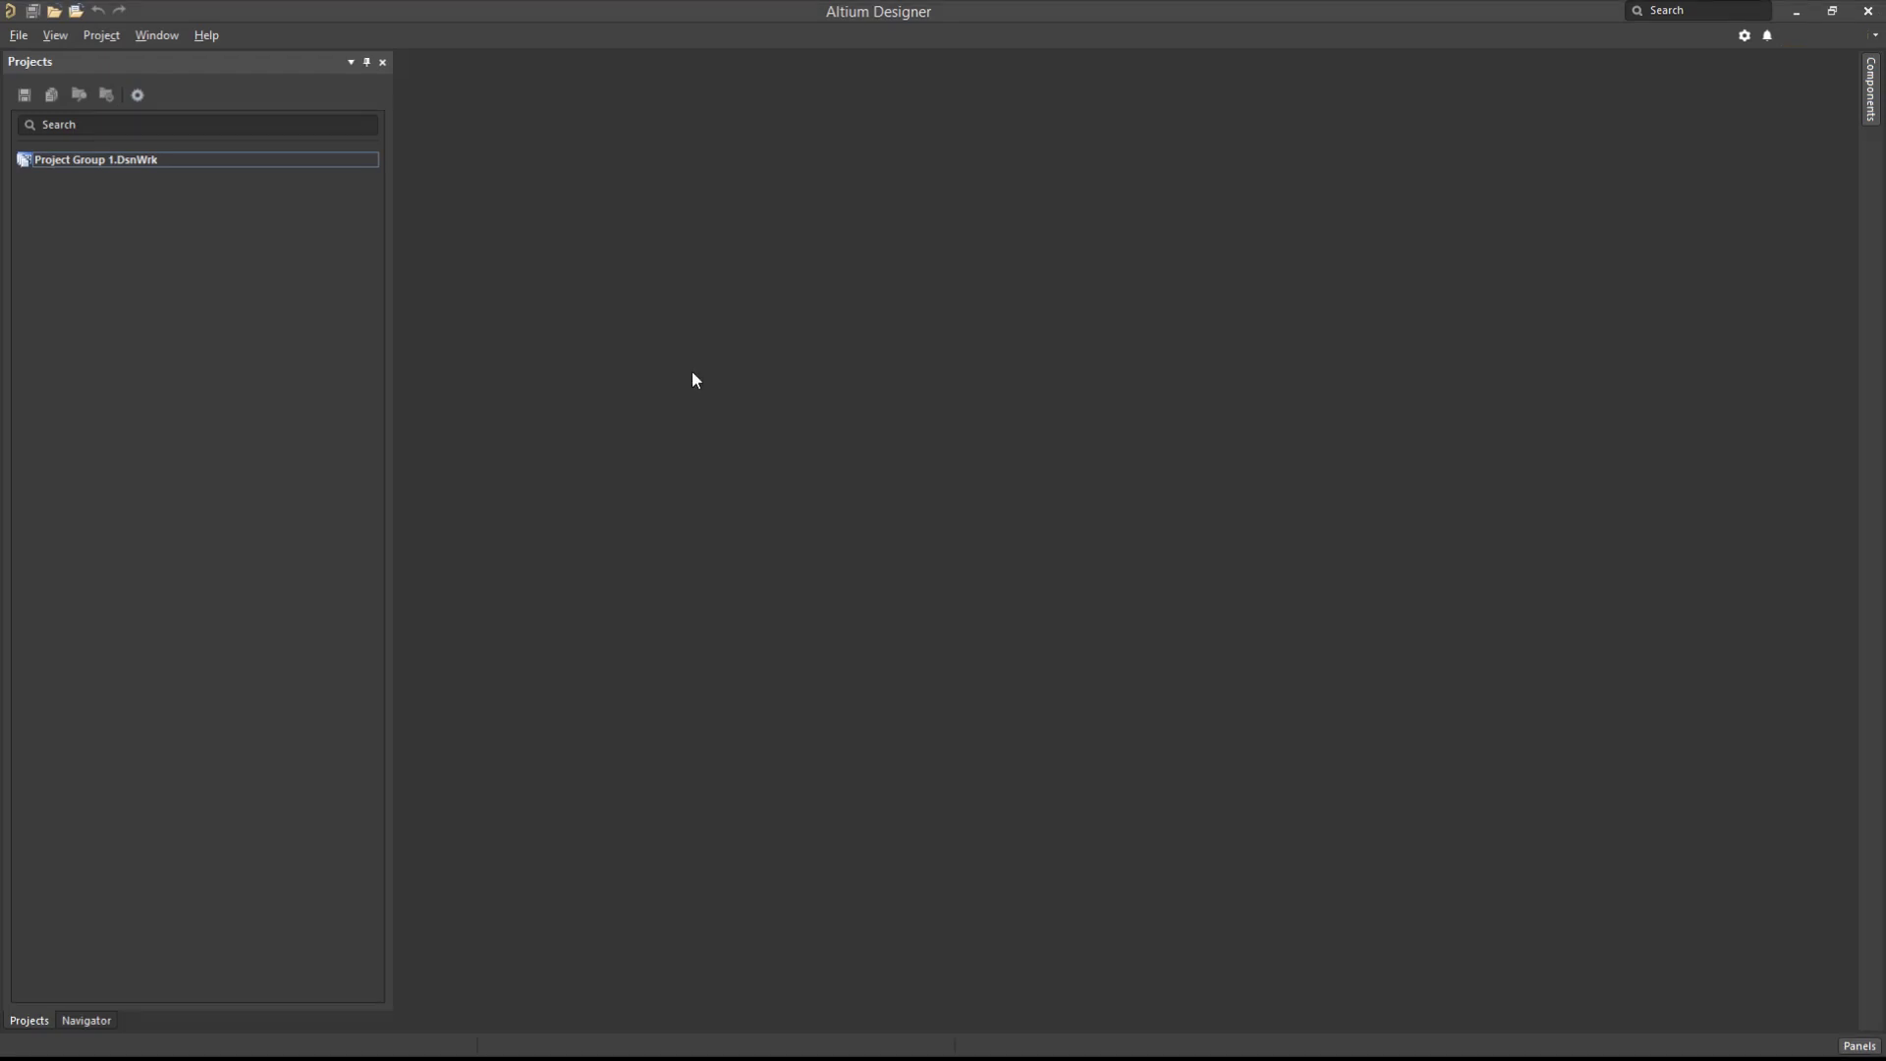
- Create a new PCB library document
{"action": "left_click", "coordinate": [18, 39]}
{"action": "mouse_move", "coordinate": [41, 63]}
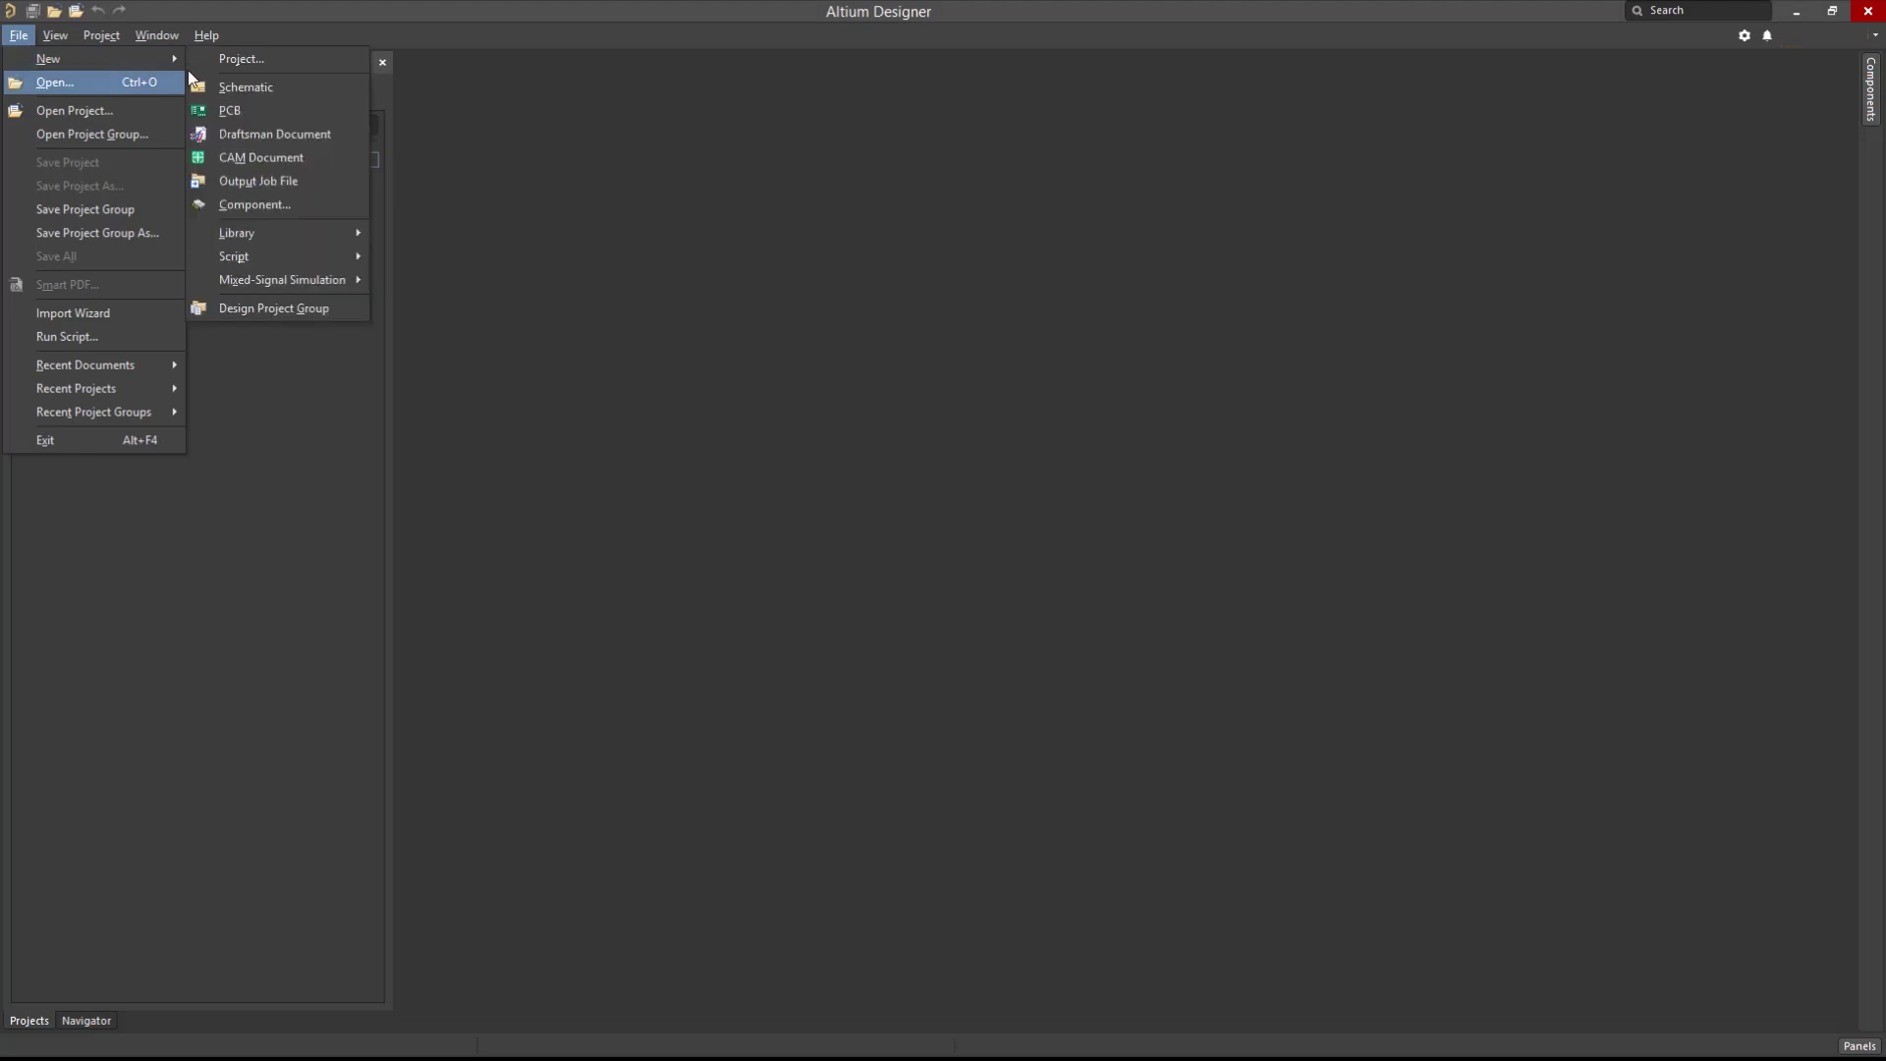
{"action": "mouse_move", "coordinate": [362, 240]}
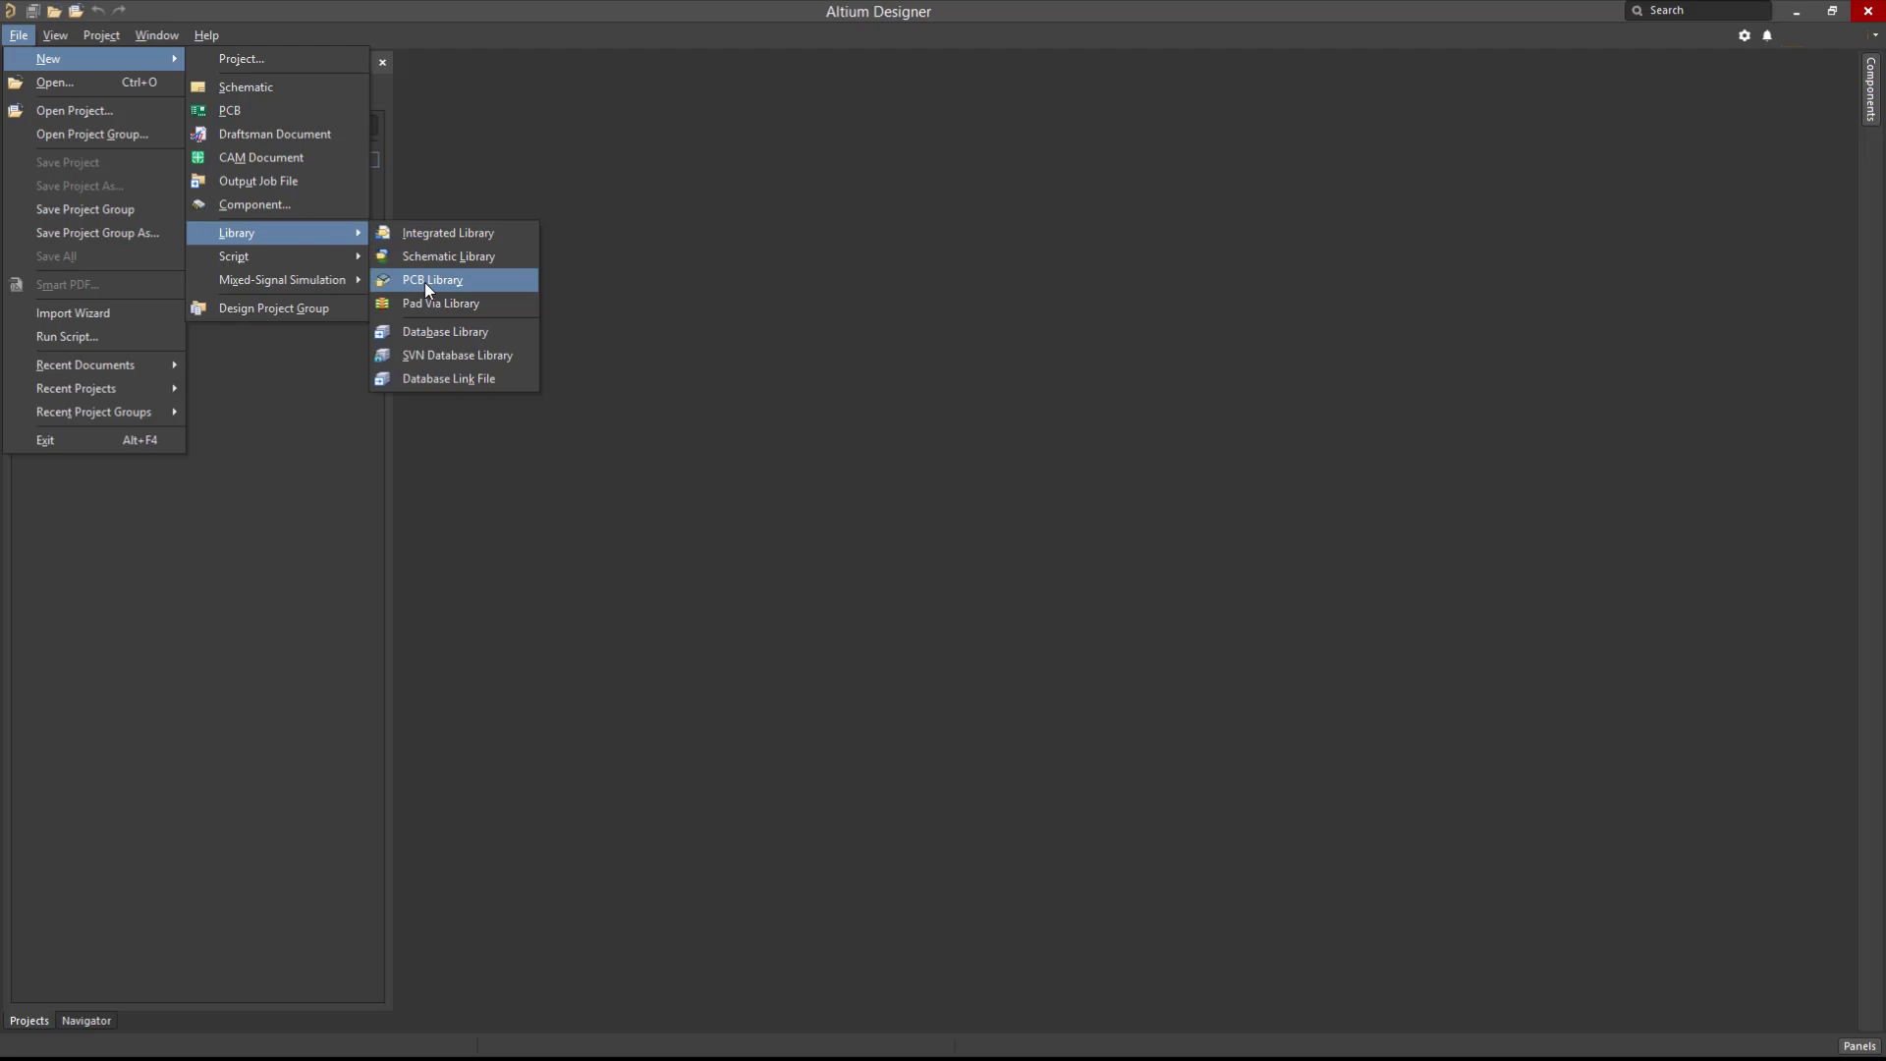
{"action": "left_click", "coordinate": [470, 280]}
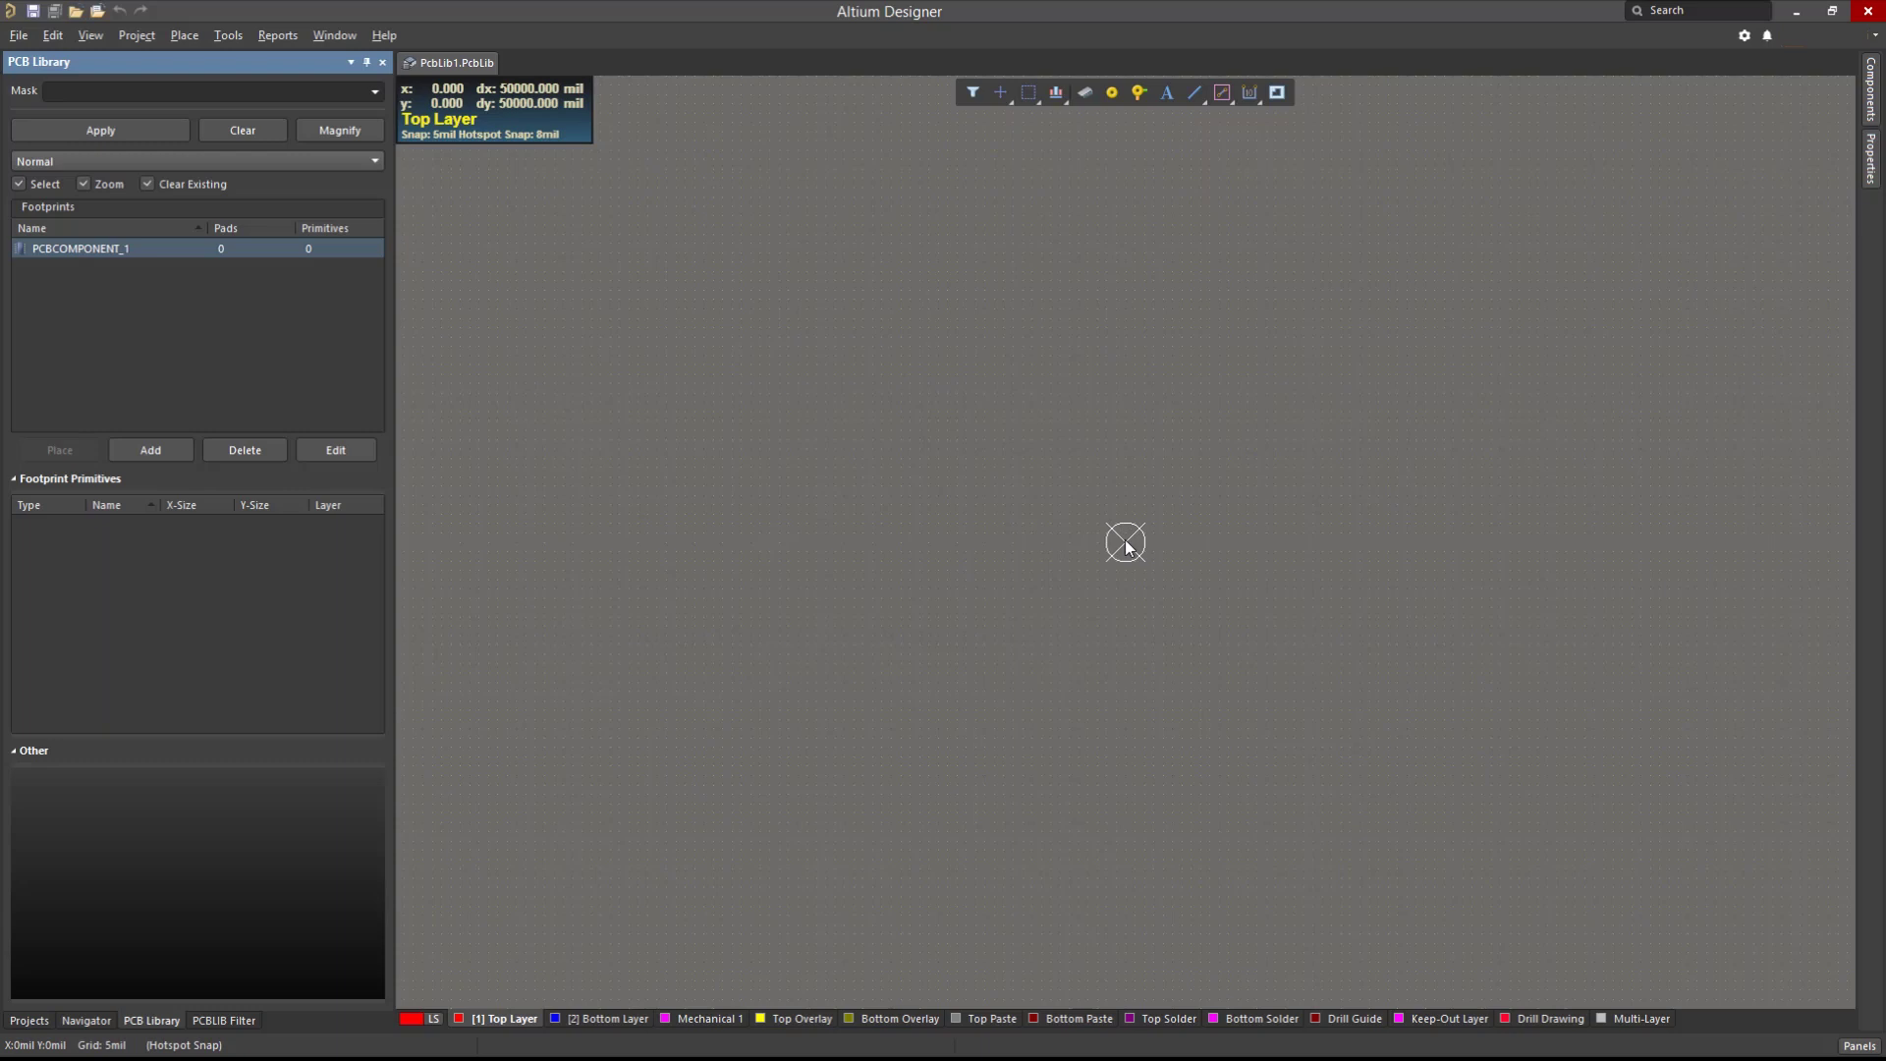
- Review the snap grid step presets and the global board snap grid's fine display style and colour options
{"action": "key", "text": "g"}
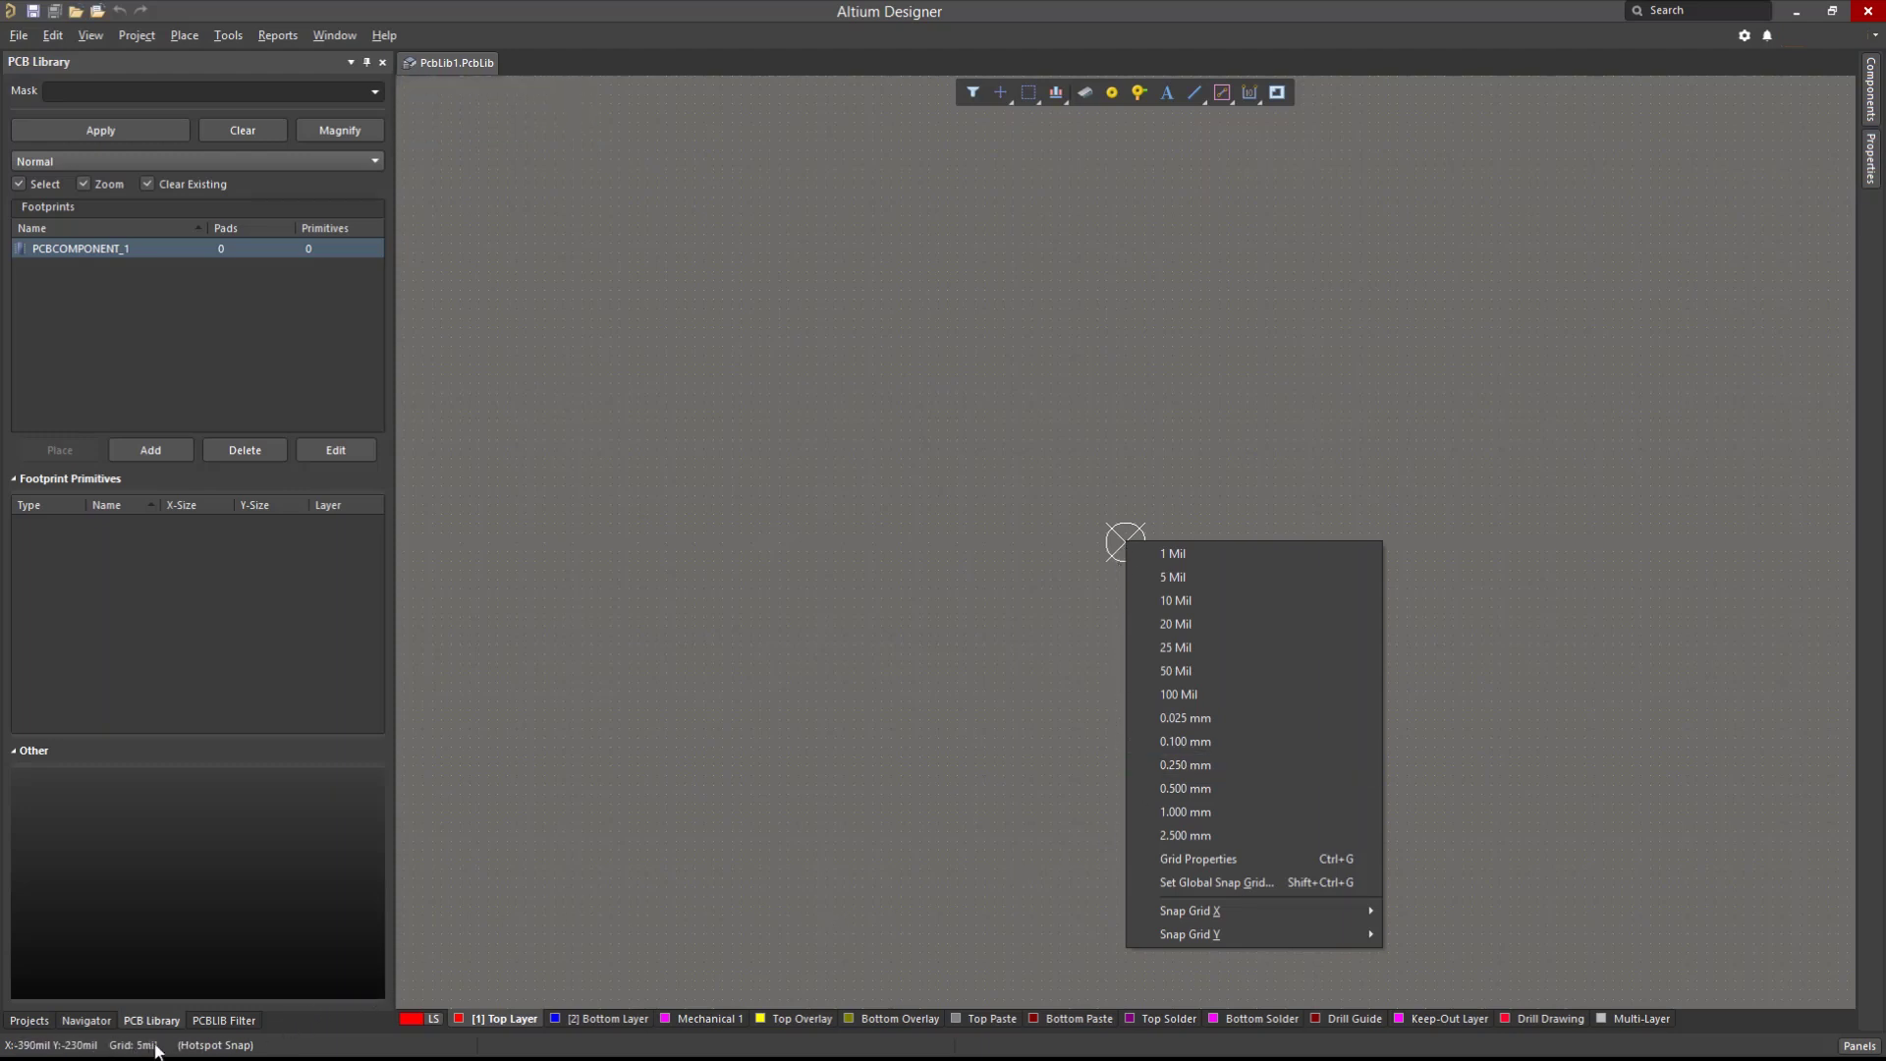
{"action": "left_click", "coordinate": [1033, 488]}
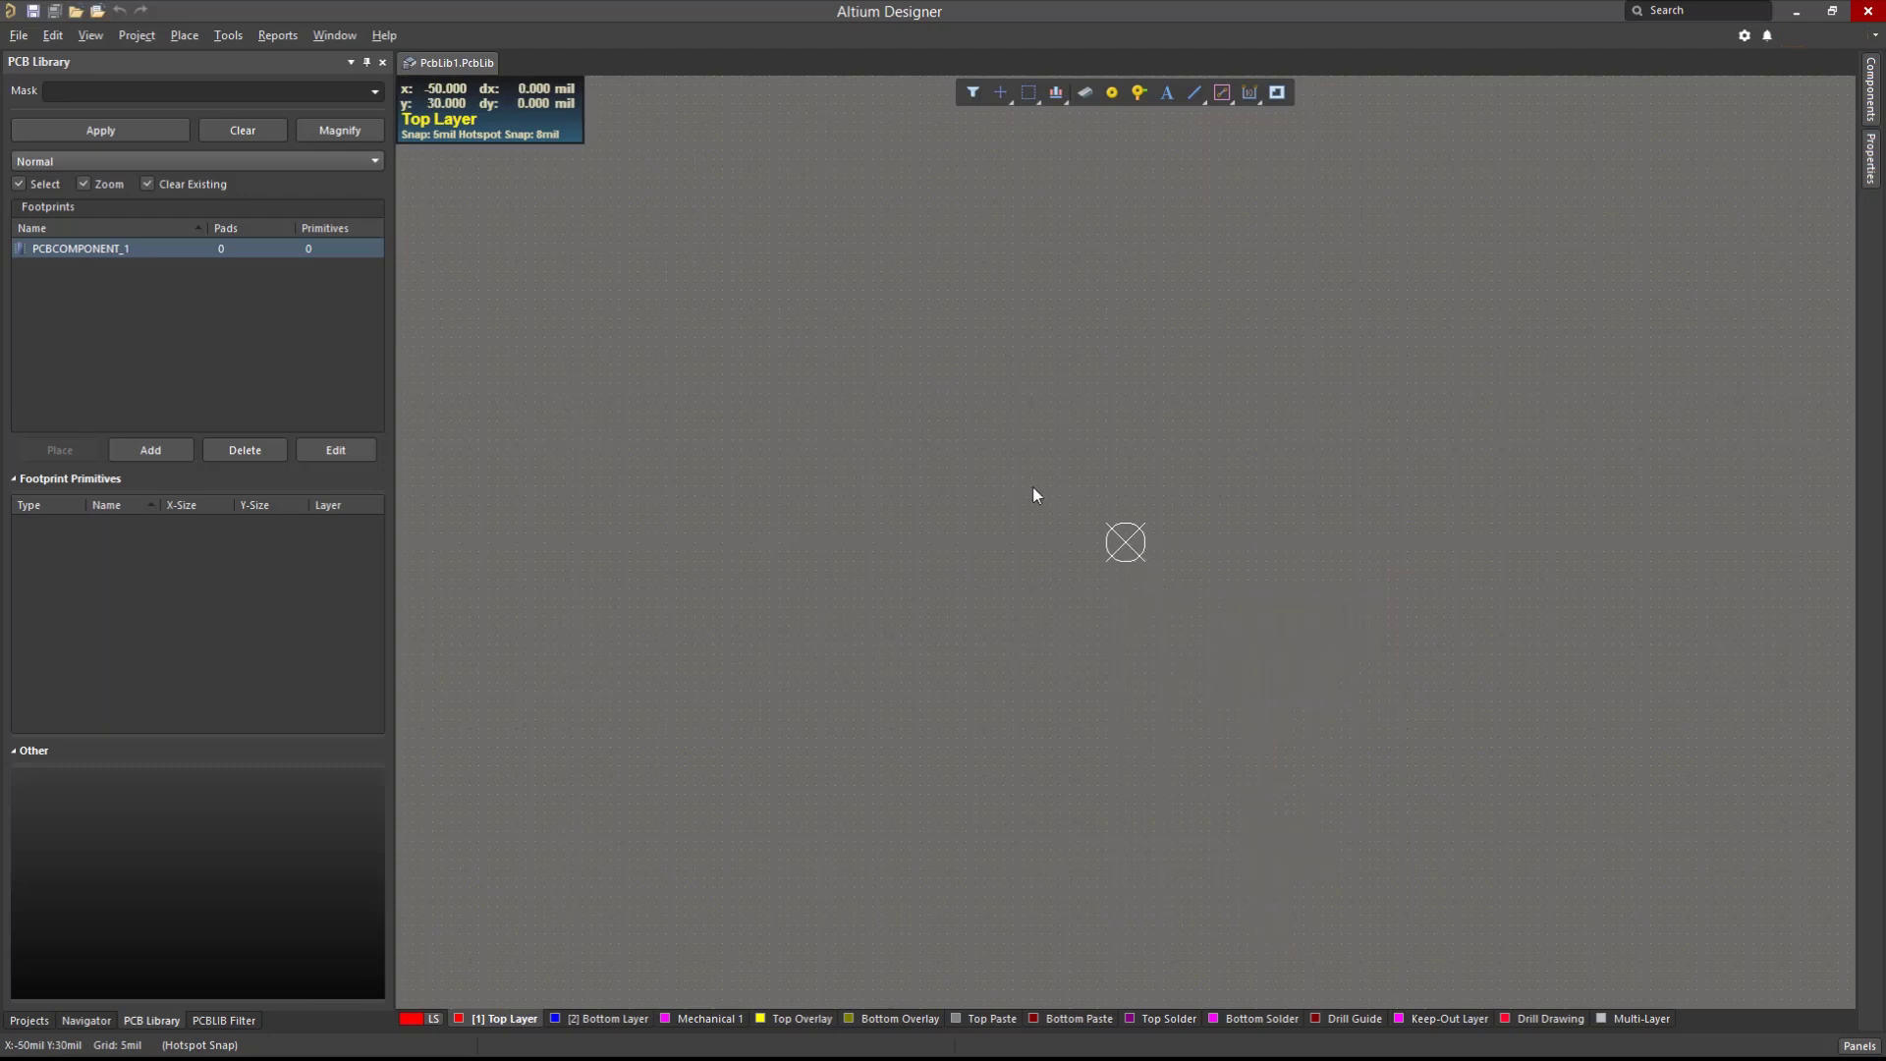
{"action": "left_click", "coordinate": [1871, 159]}
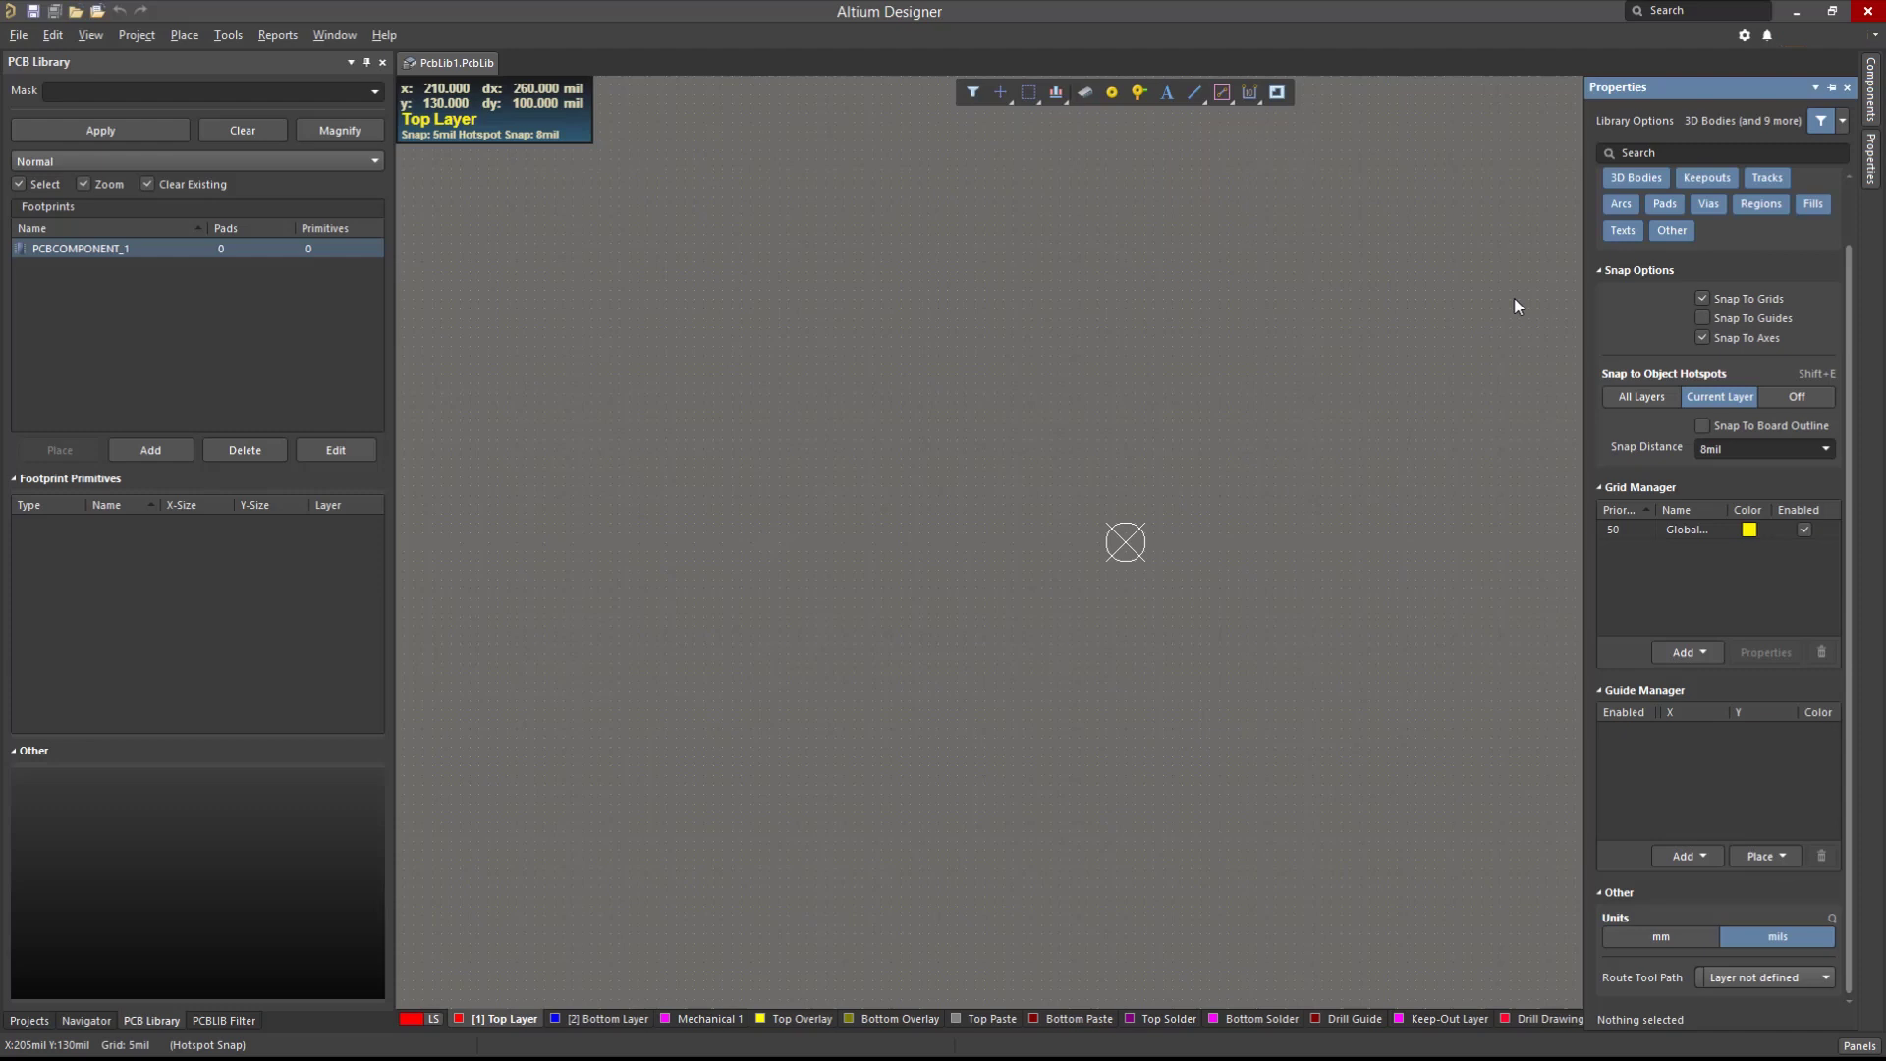
{"action": "double_click", "coordinate": [1707, 527]}
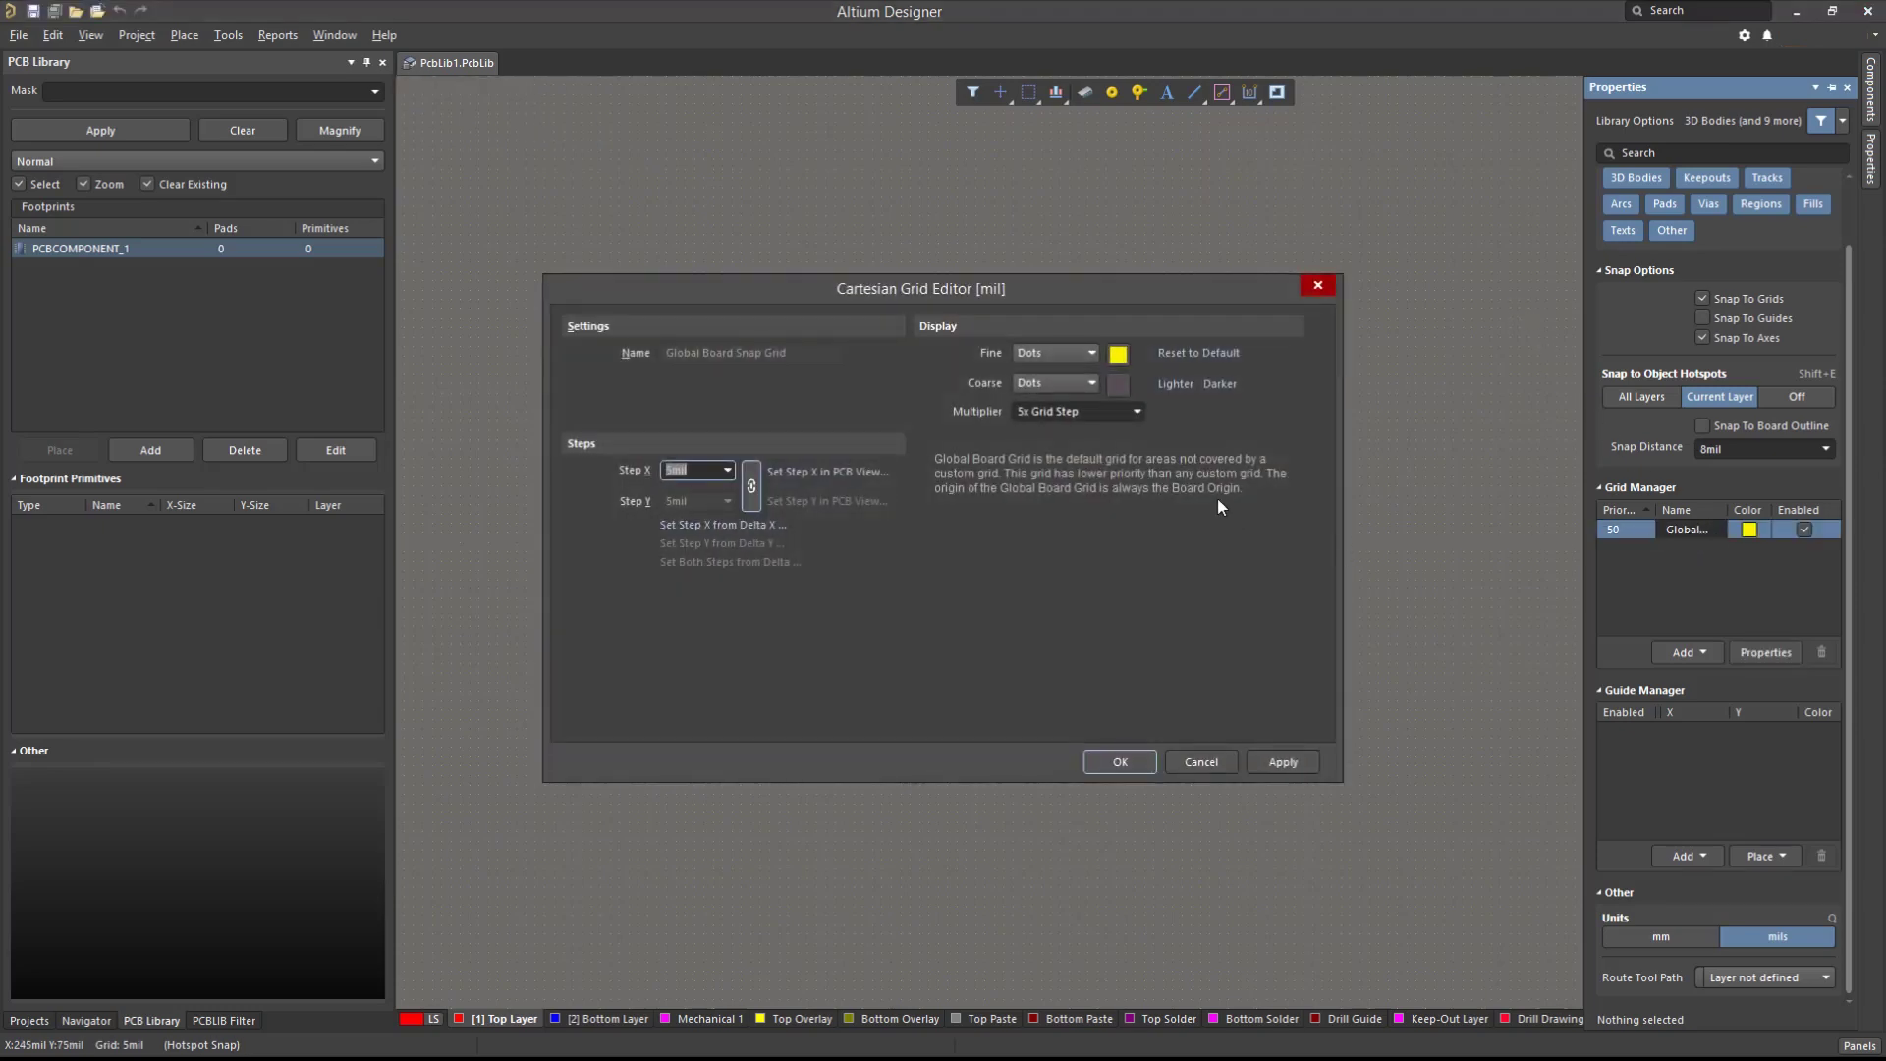
{"action": "left_click", "coordinate": [1125, 354]}
{"action": "left_click", "coordinate": [1112, 348]}
{"action": "left_click", "coordinate": [1089, 354]}
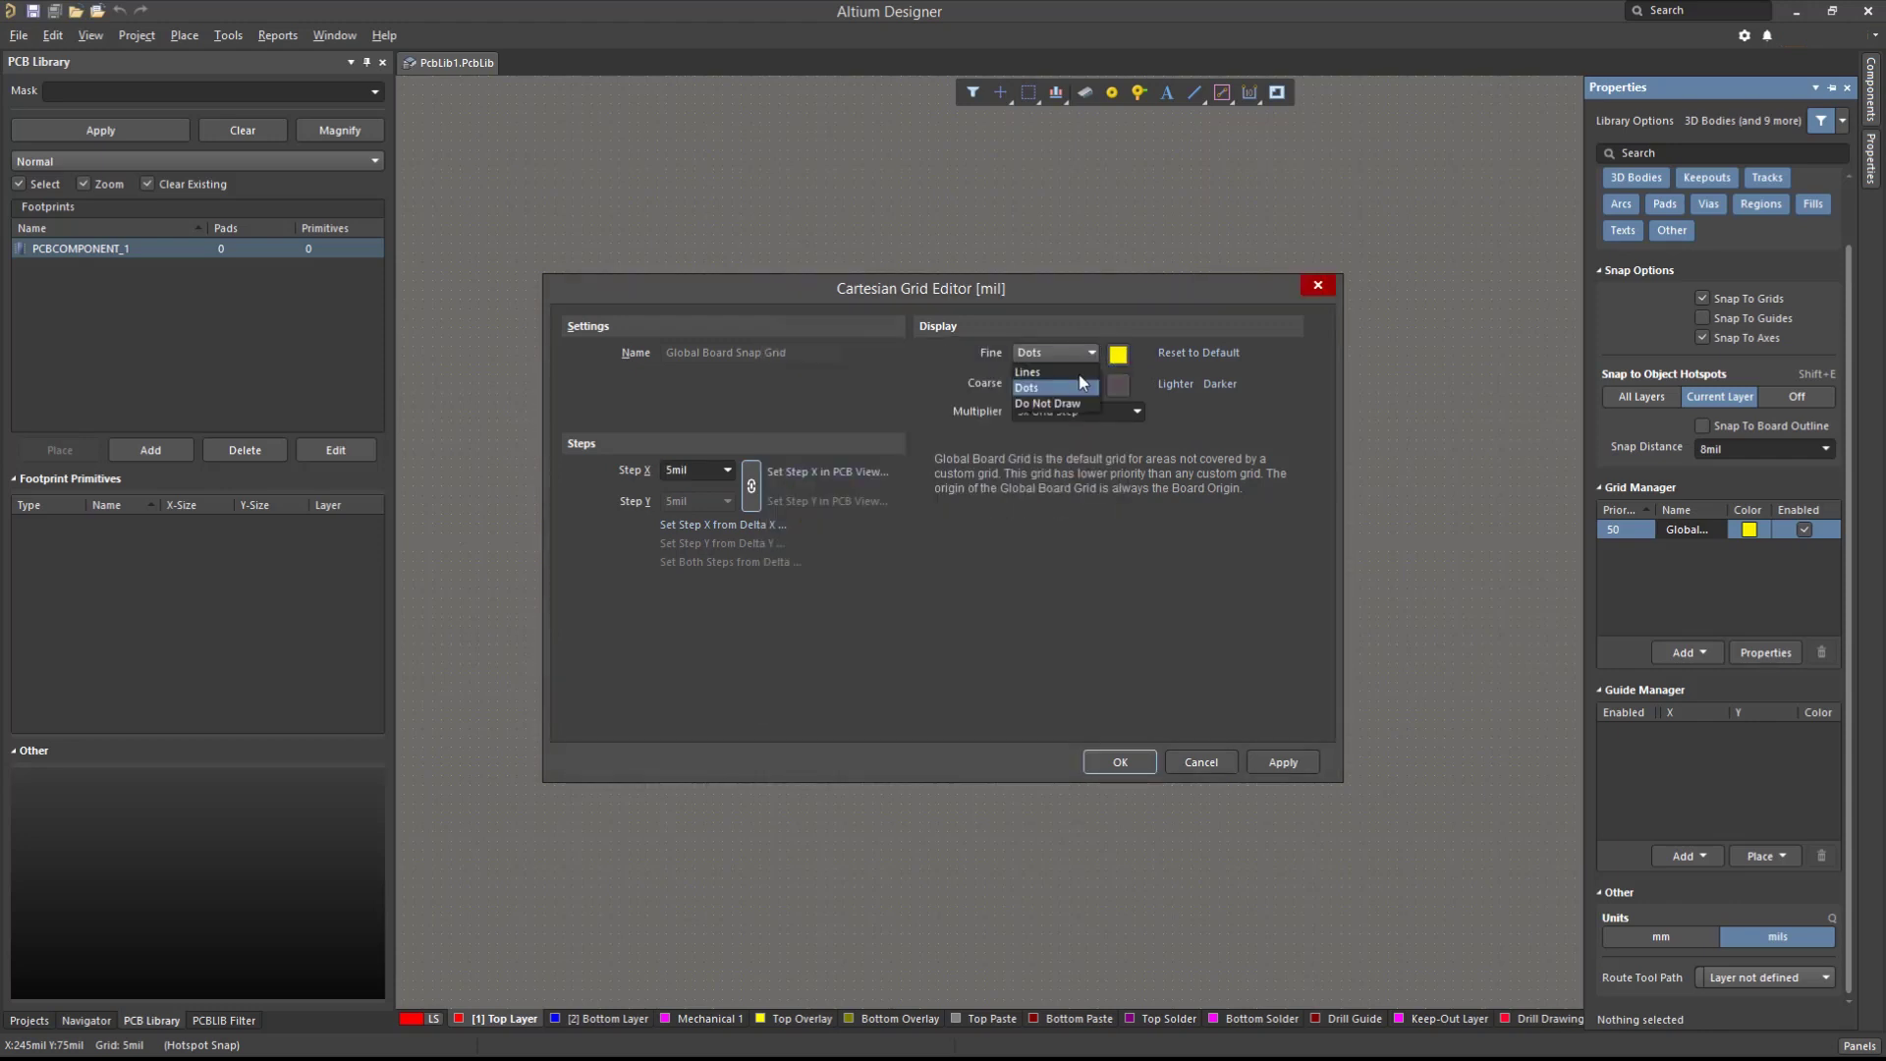
{"action": "left_click", "coordinate": [1119, 330]}
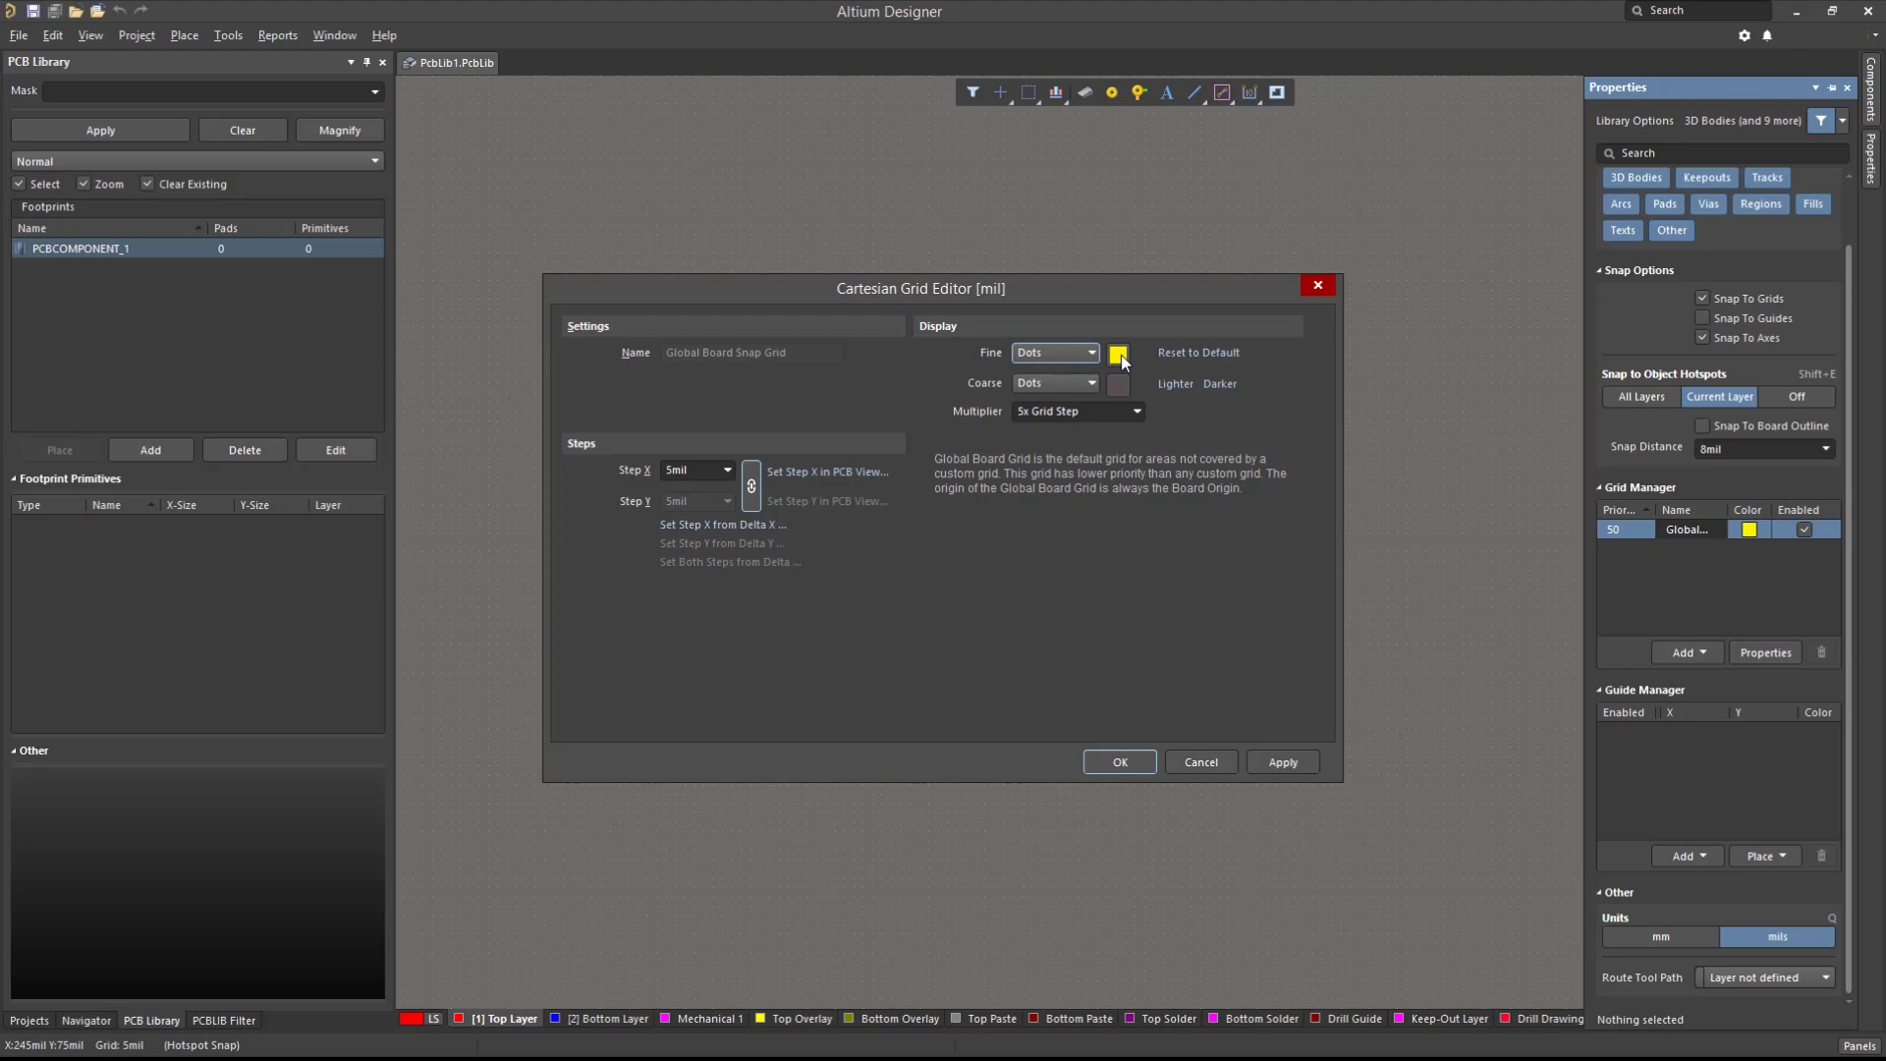
{"action": "left_click", "coordinate": [1120, 355]}
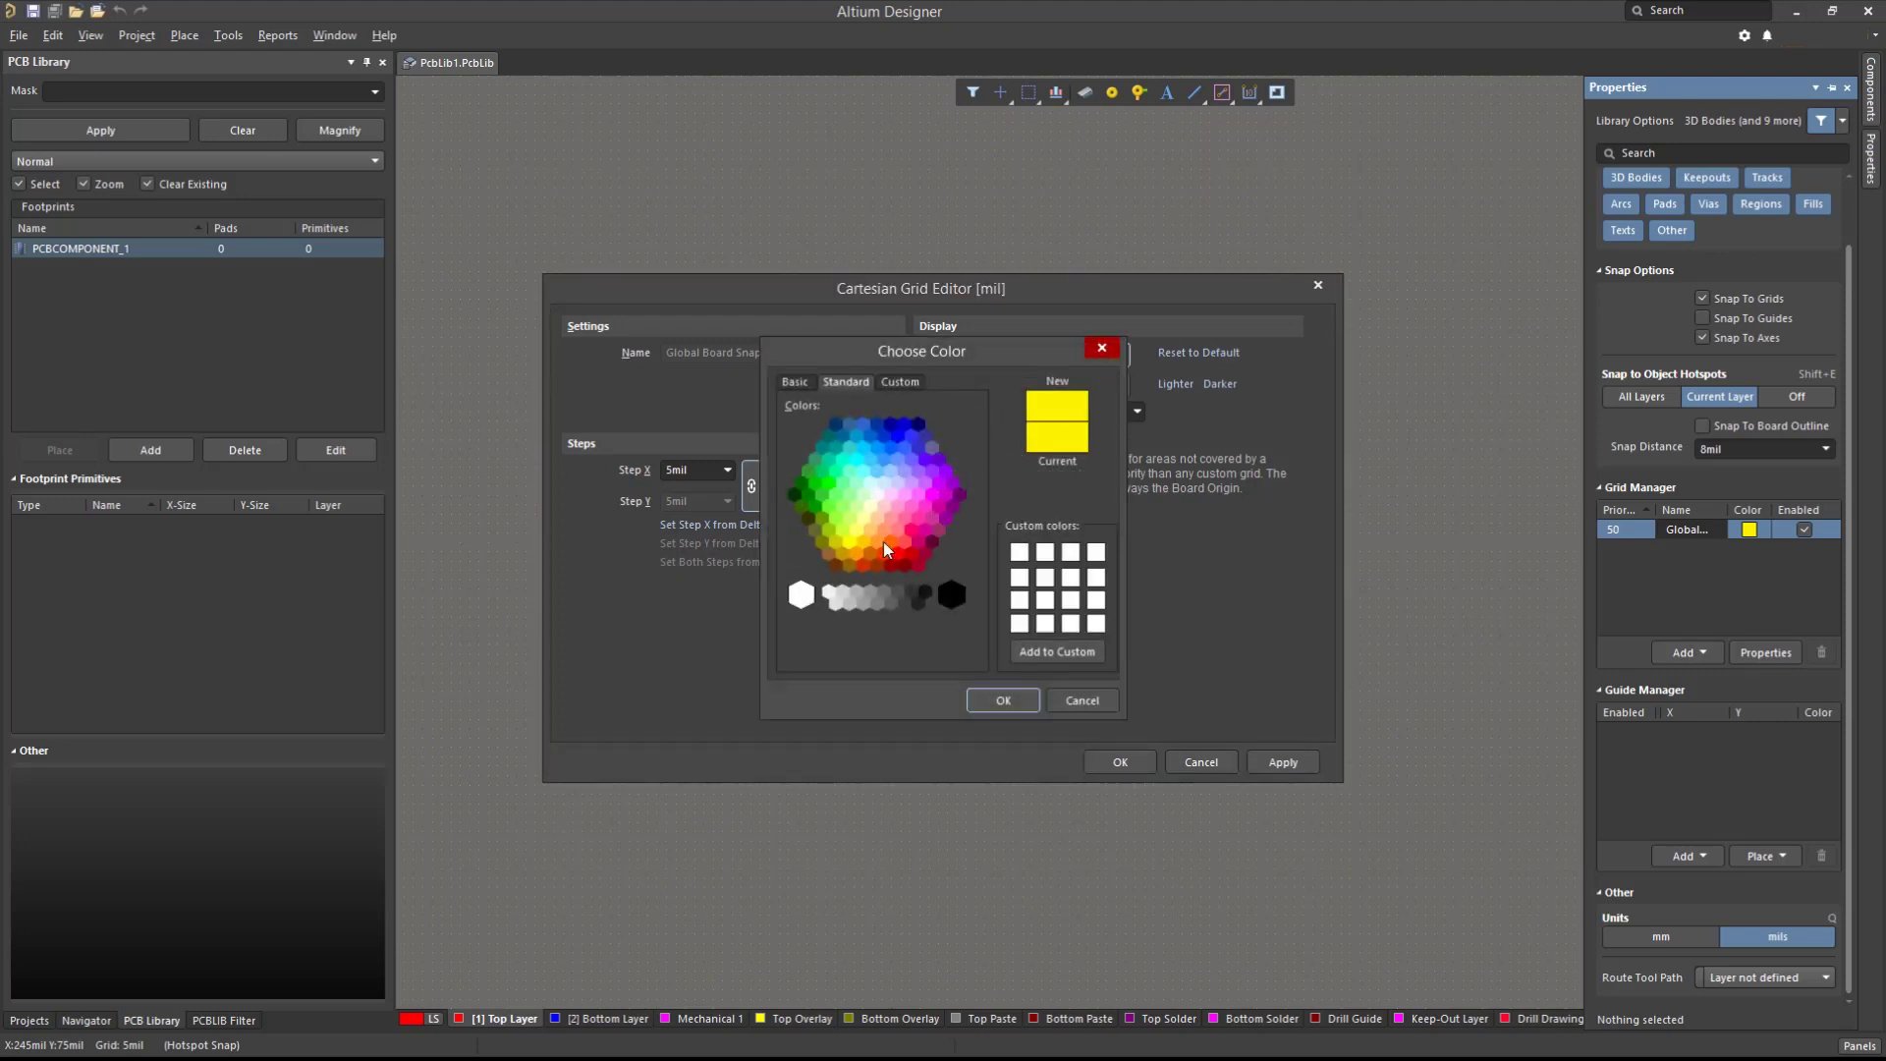
{"action": "left_click", "coordinate": [975, 701]}
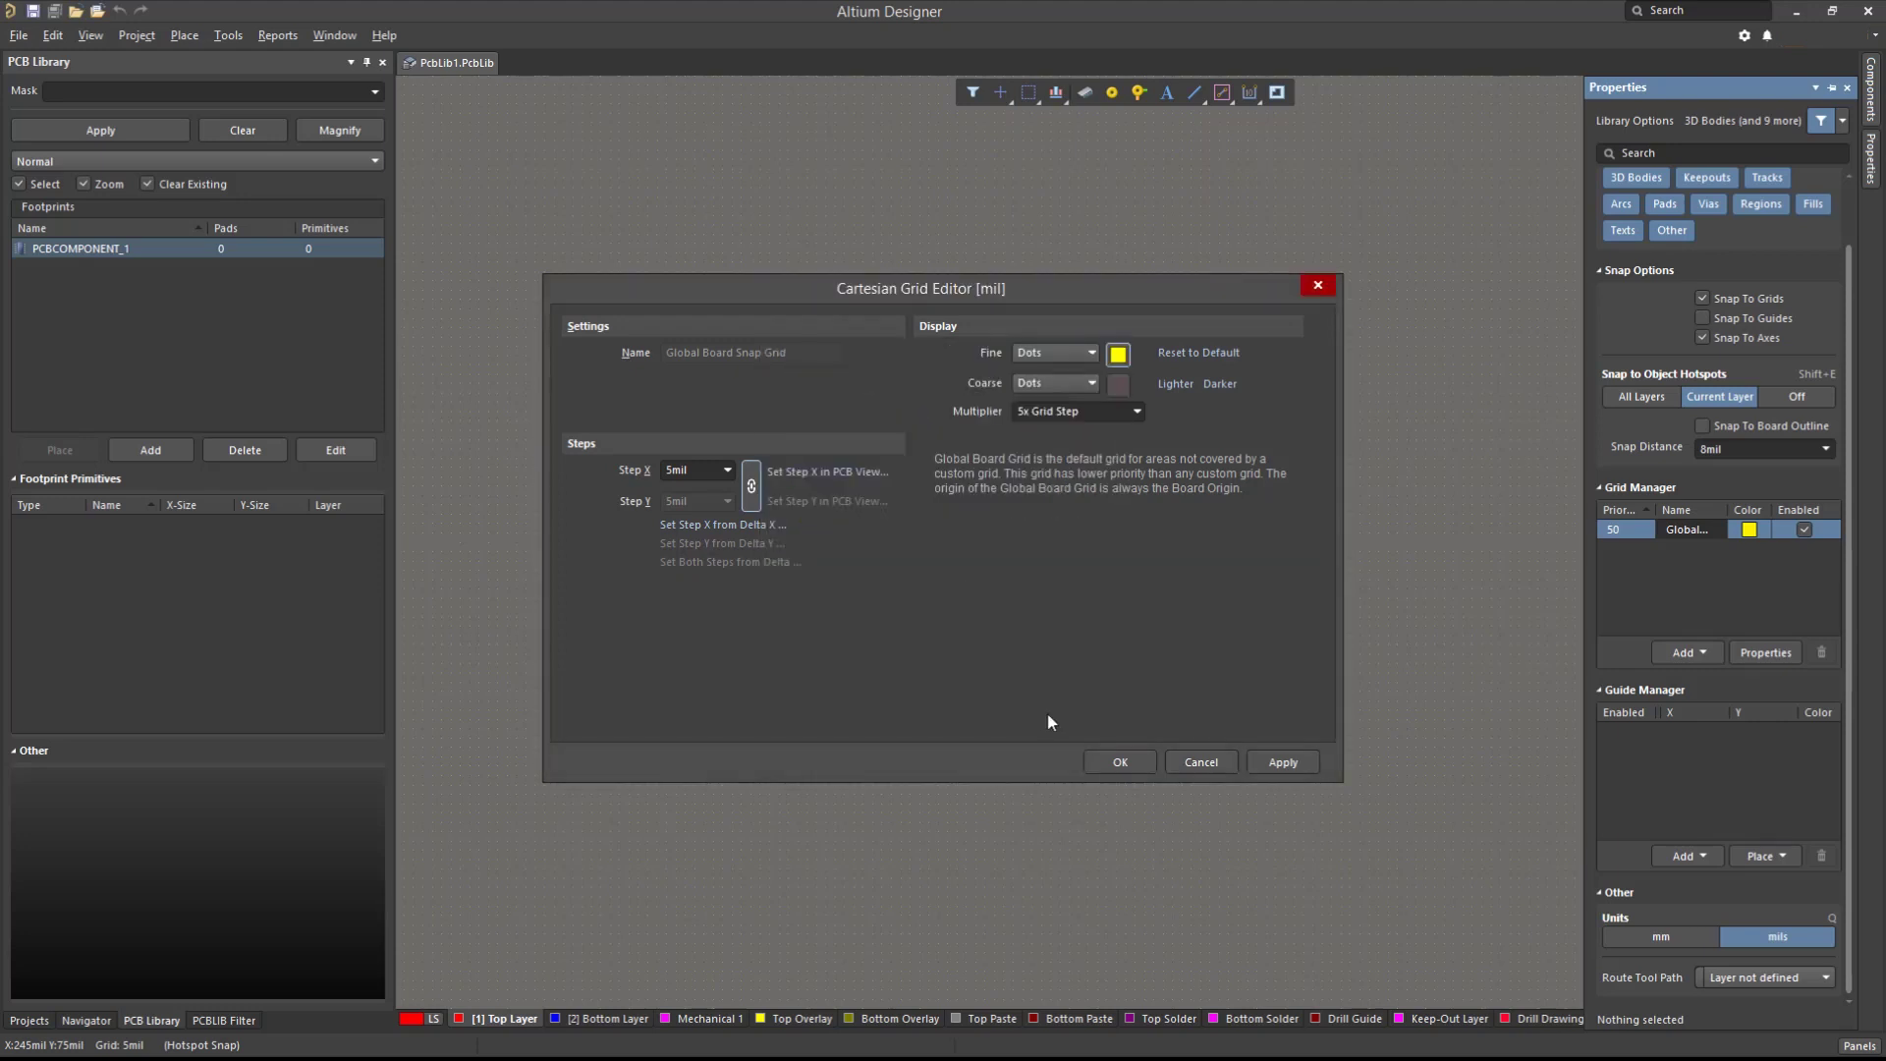
{"action": "left_click", "coordinate": [1120, 762]}
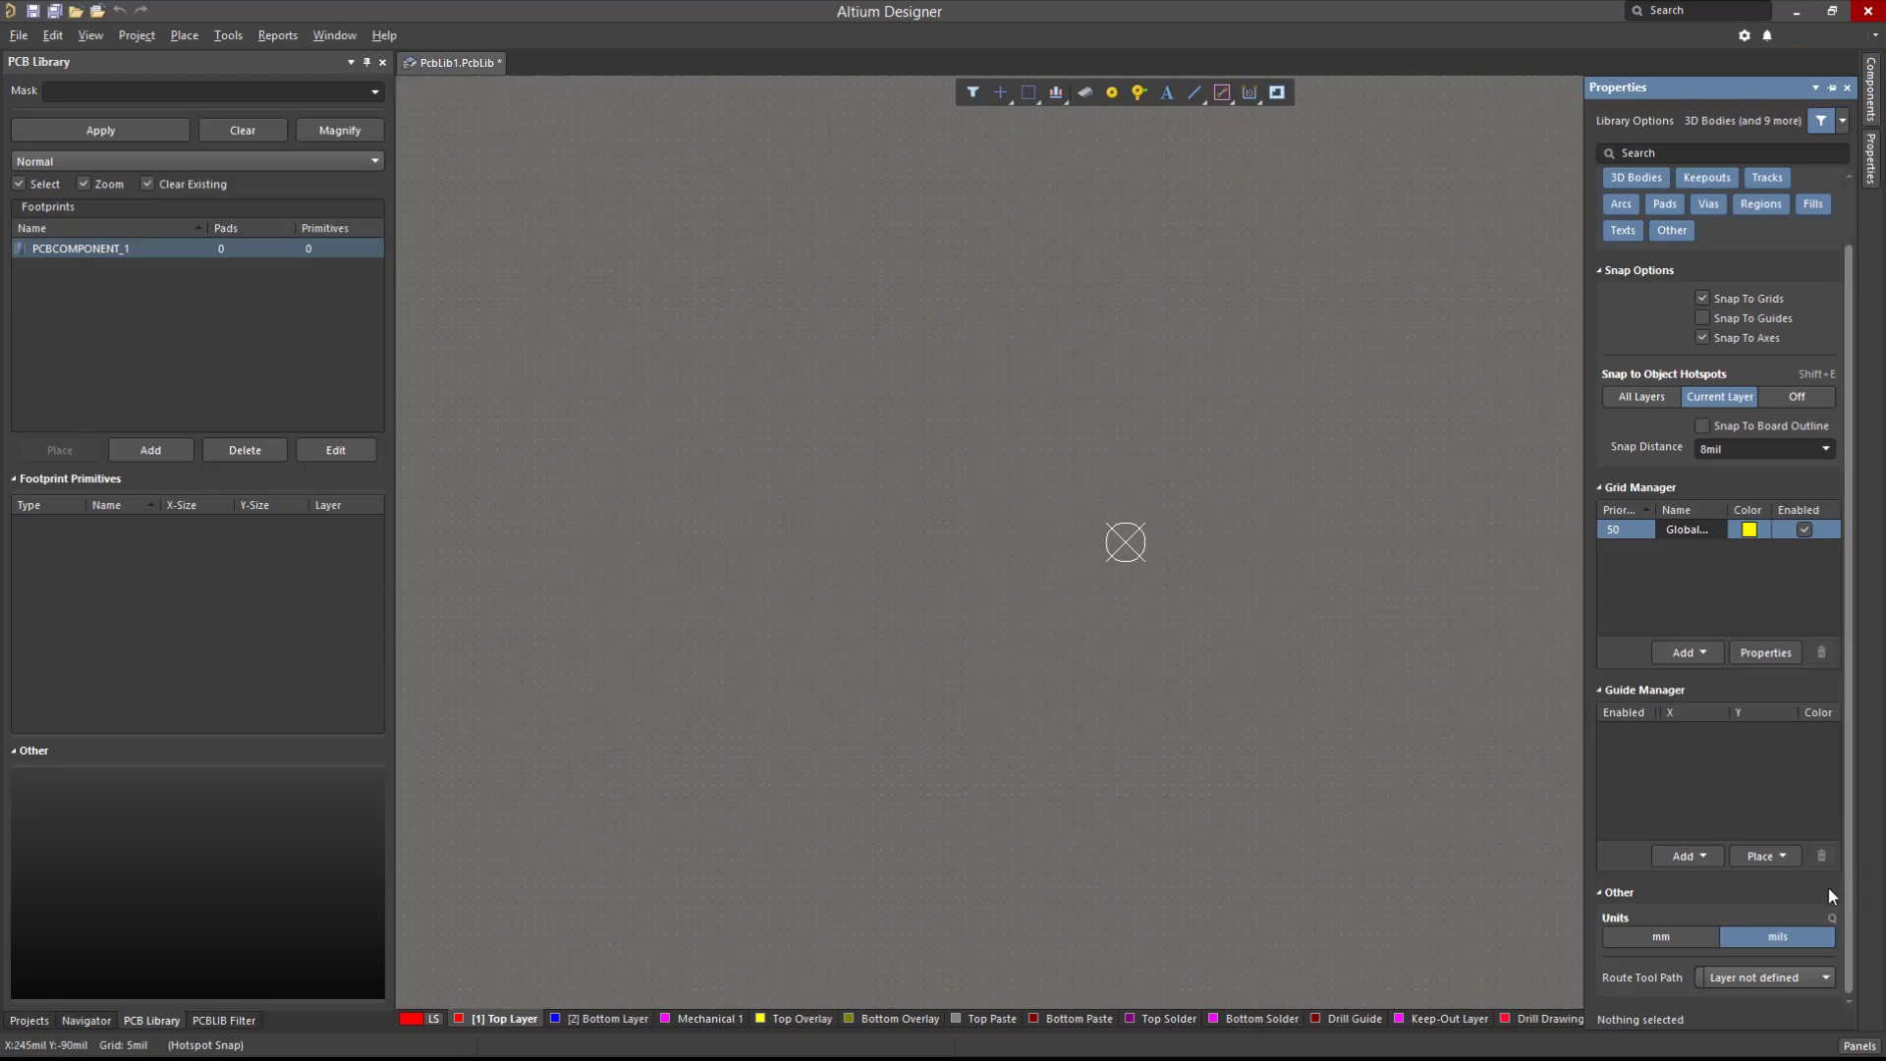
- Try switching the library's measurement units between millimetres and mils, ending on mils
{"action": "left_click", "coordinate": [1670, 936]}
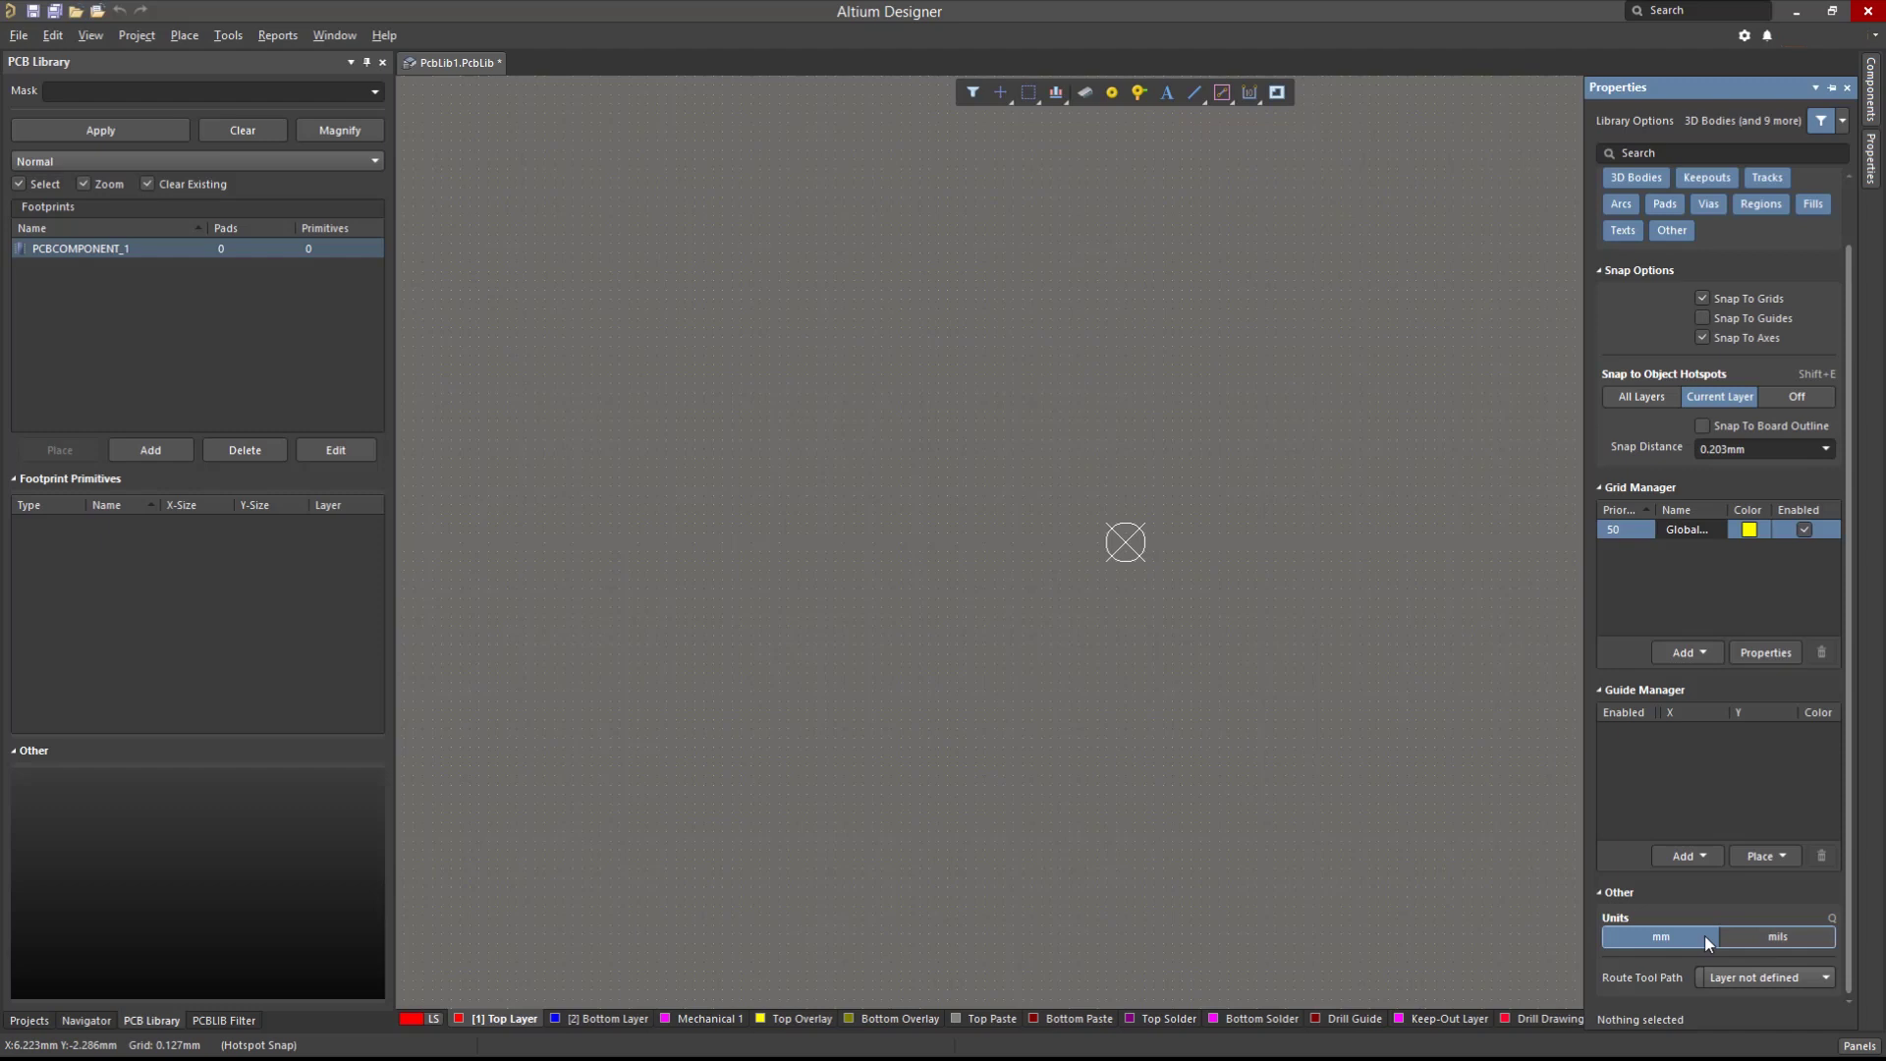
{"action": "left_click", "coordinate": [1759, 941]}
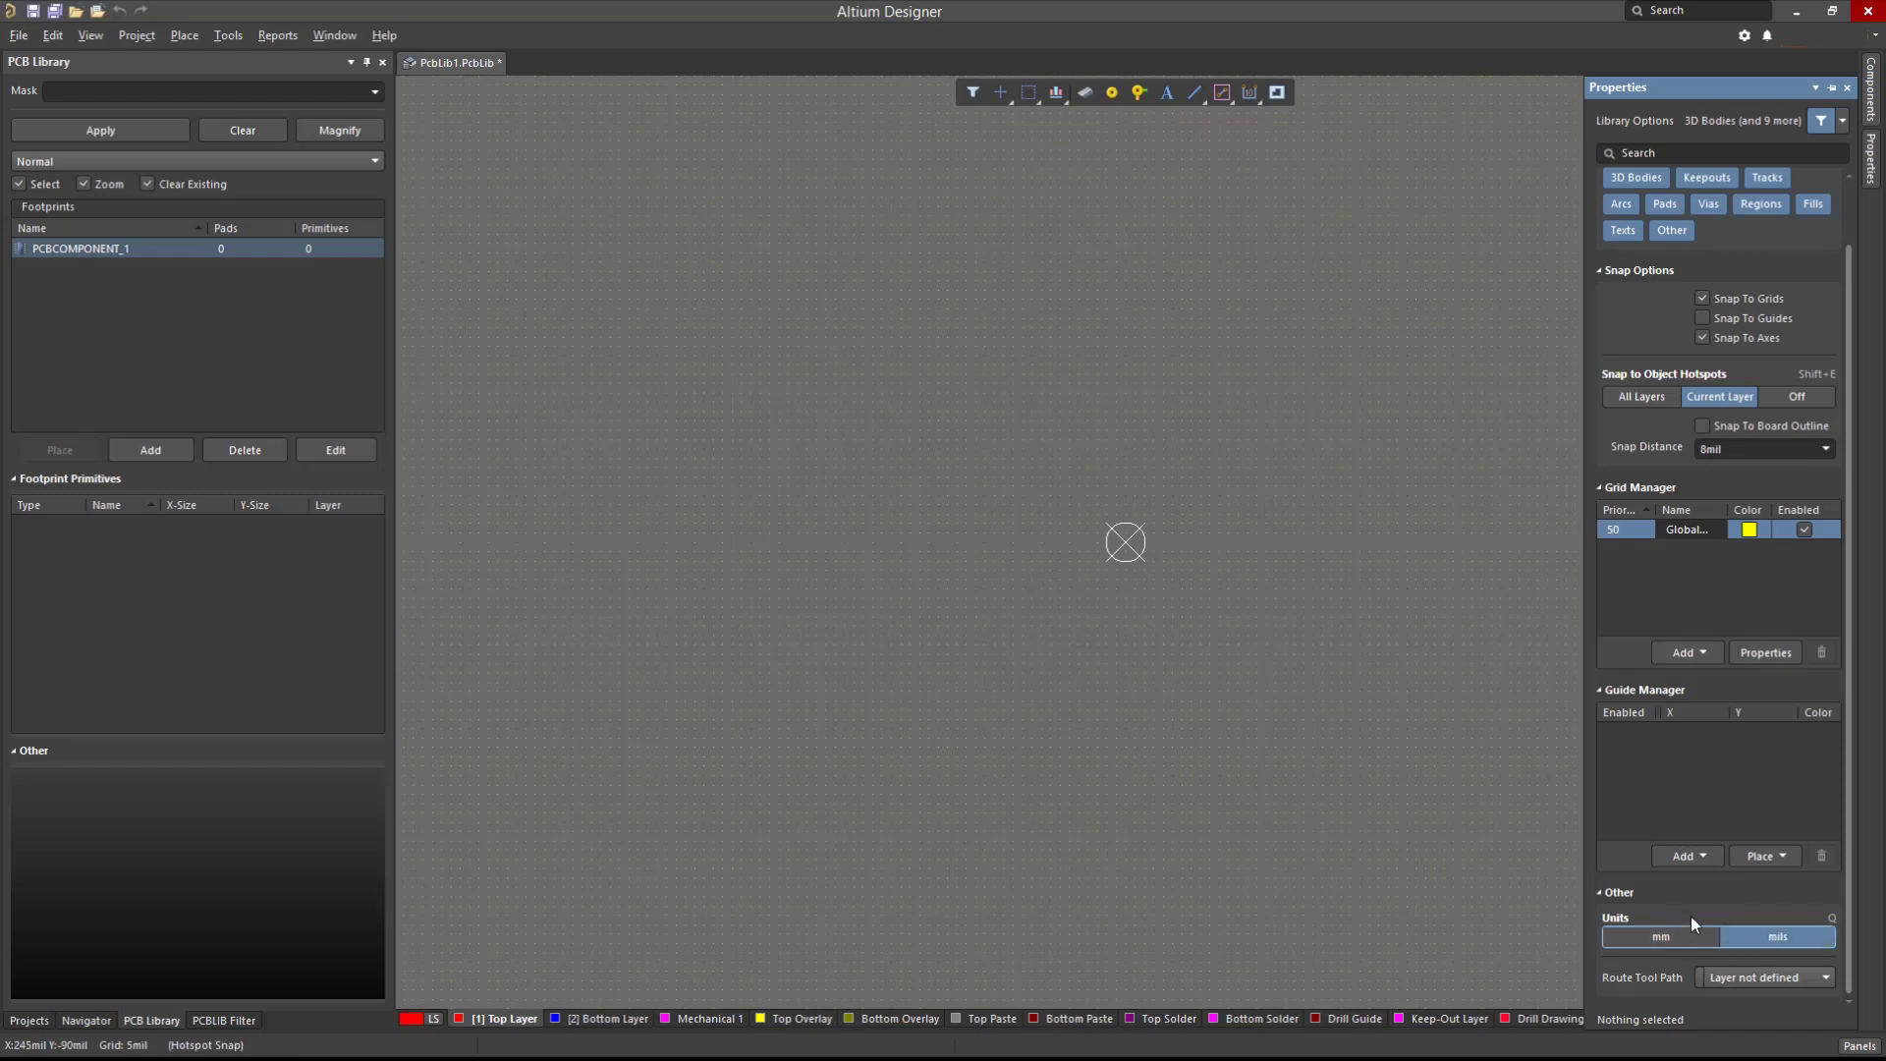
{"action": "key", "text": "q"}
{"action": "key", "text": "q"}
{"action": "key", "text": "q"}
{"action": "key", "text": "q"}
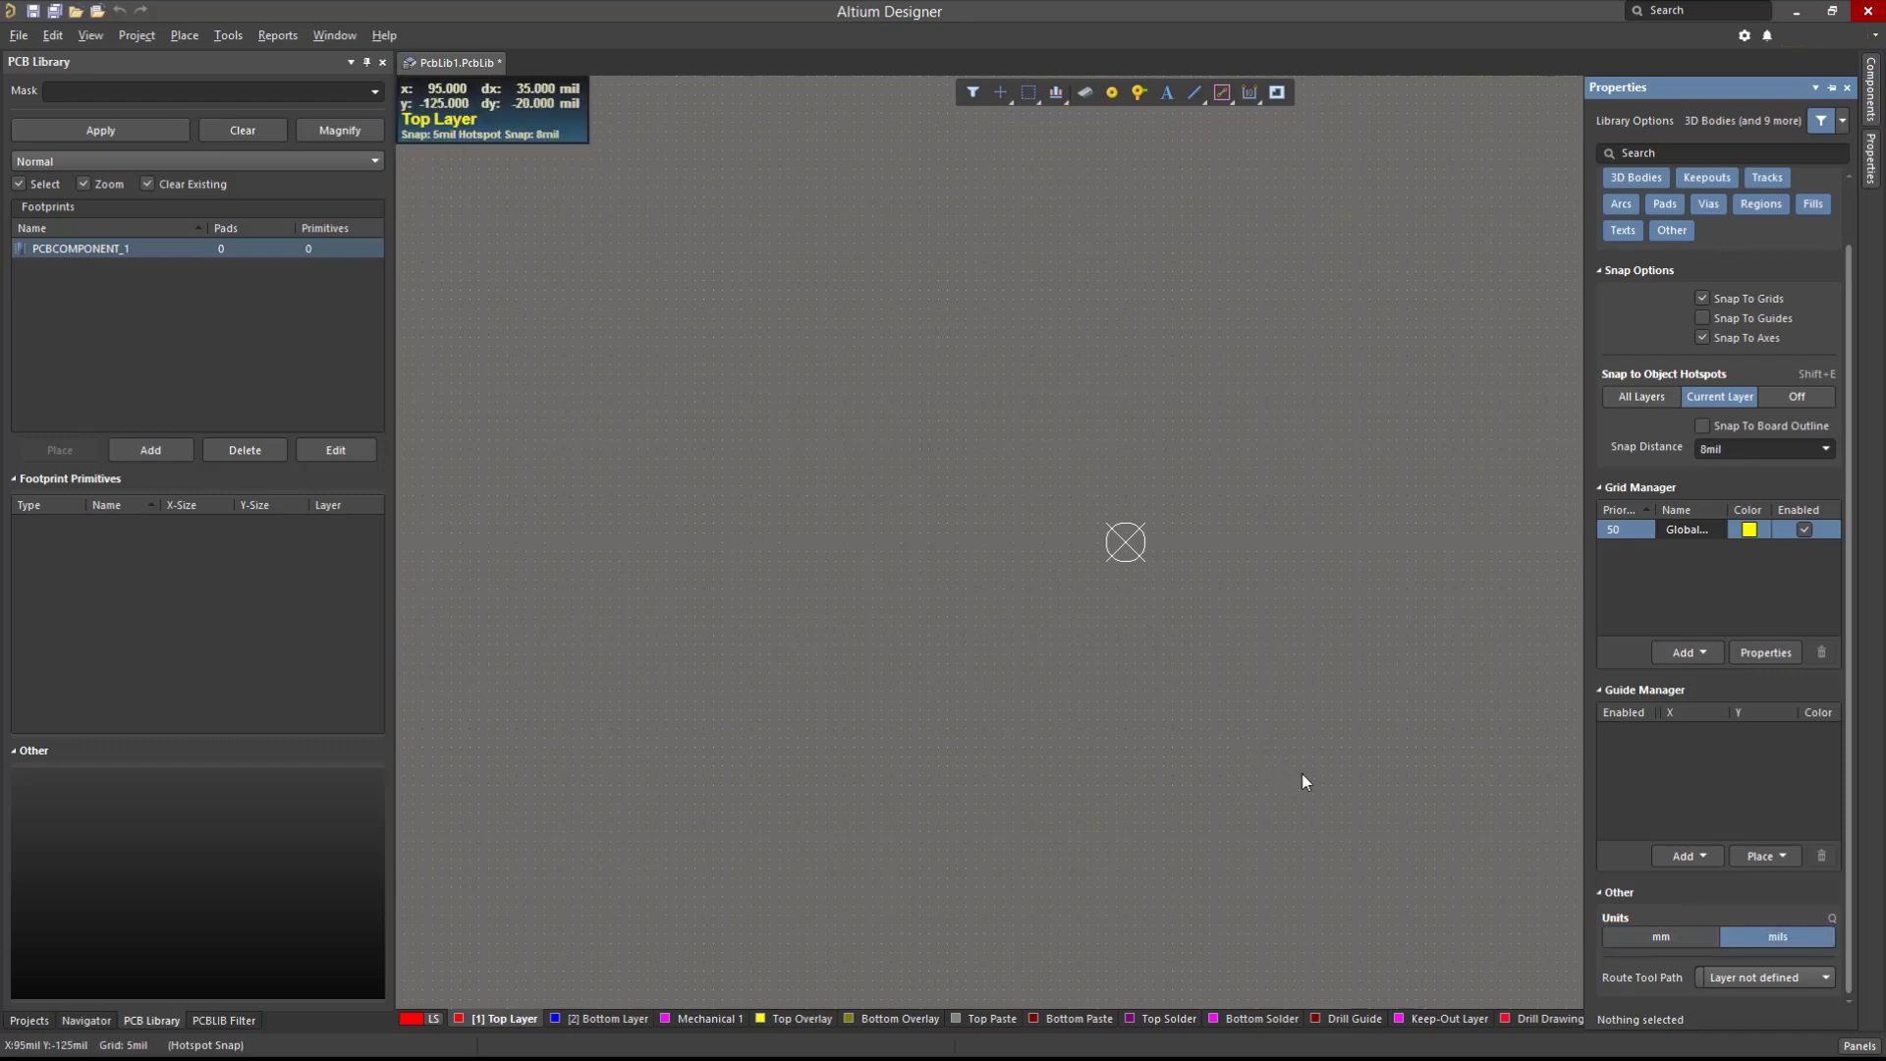
{"action": "key", "text": "q"}
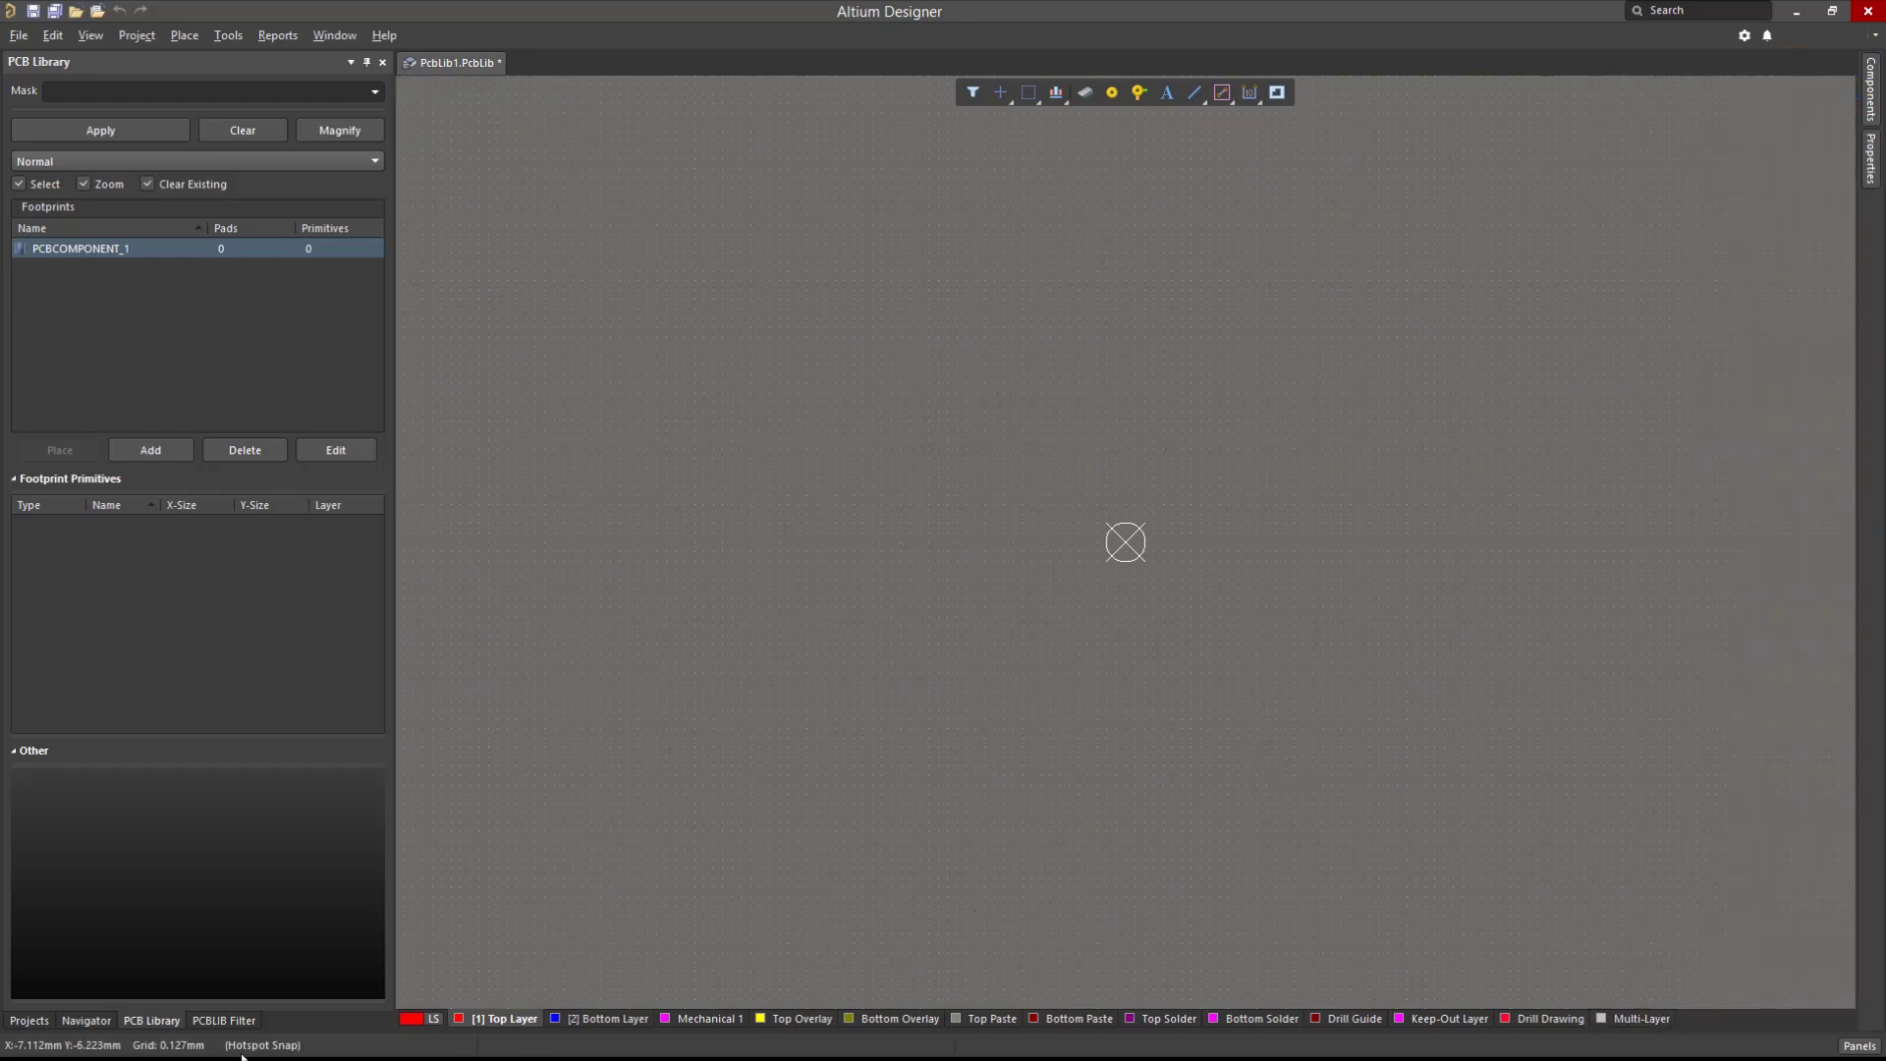
{"action": "key", "text": "q"}
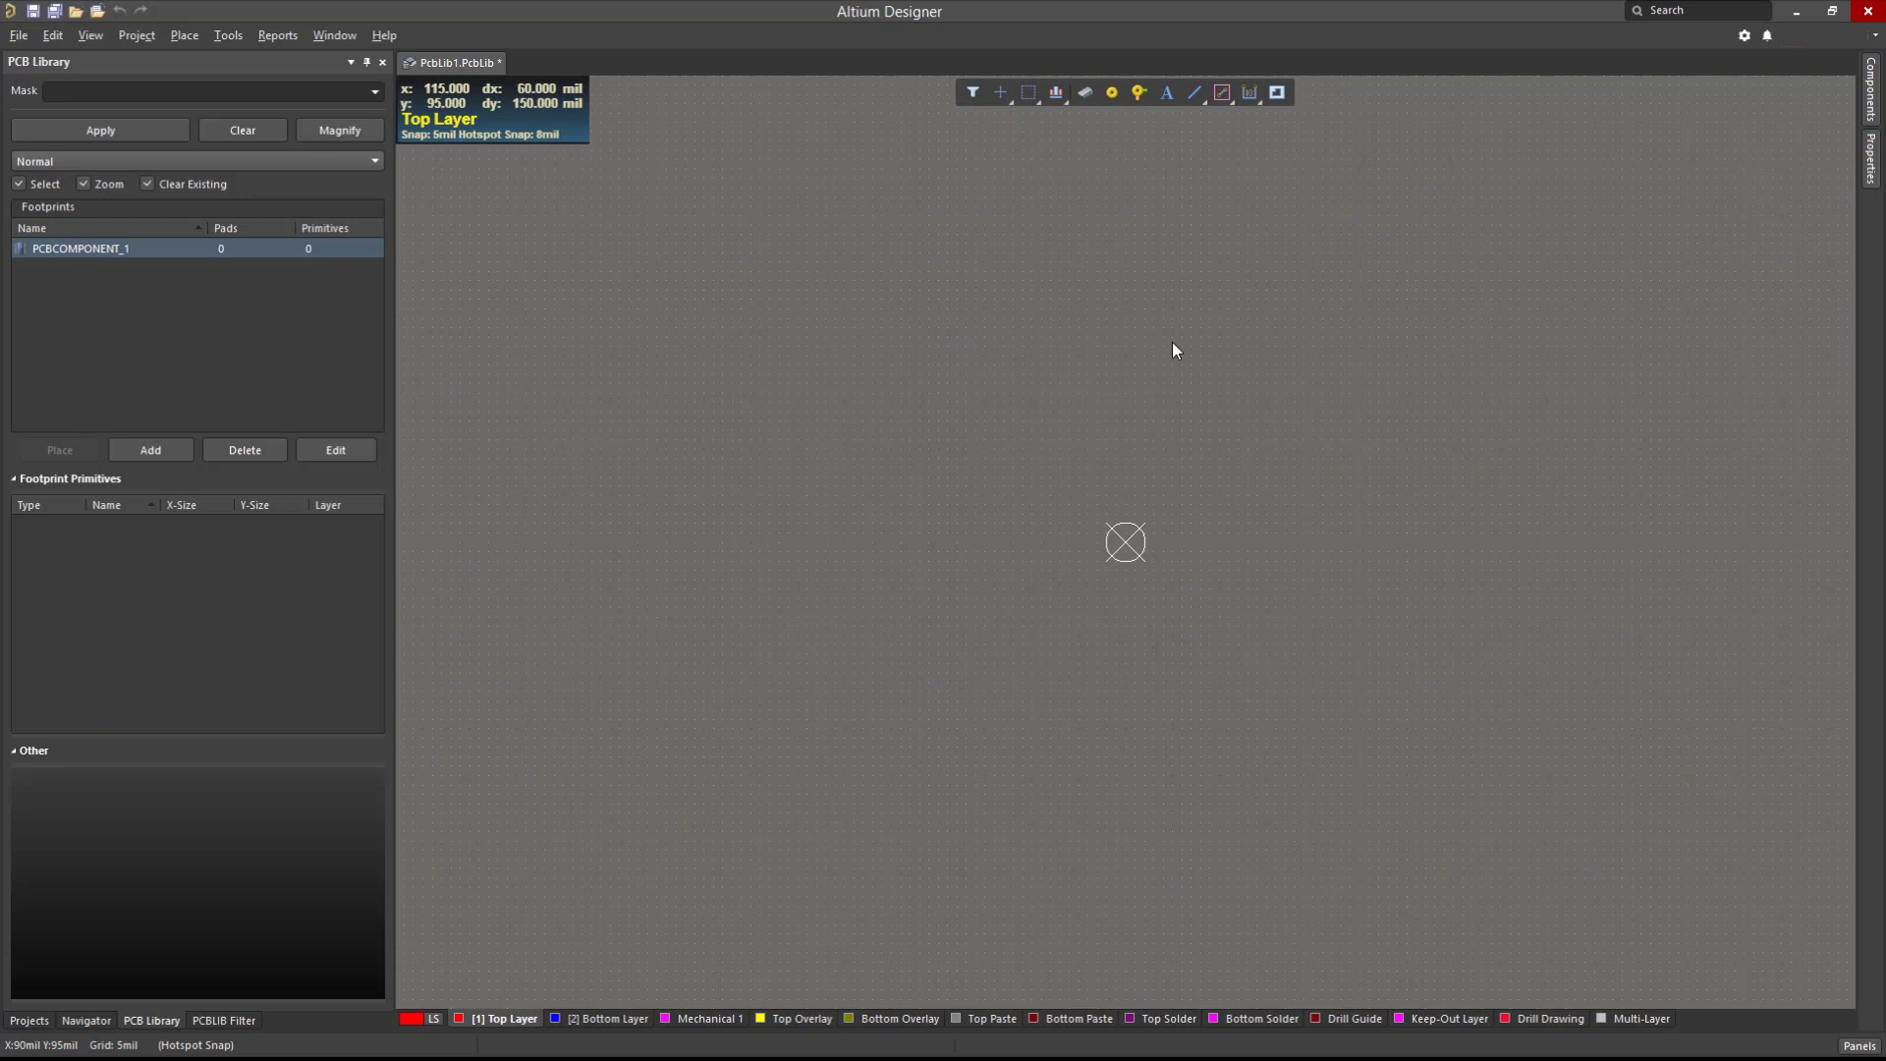
- Name the library's default footprint CAP_0805 and keep its type as Standard
{"action": "double_click", "coordinate": [147, 250]}
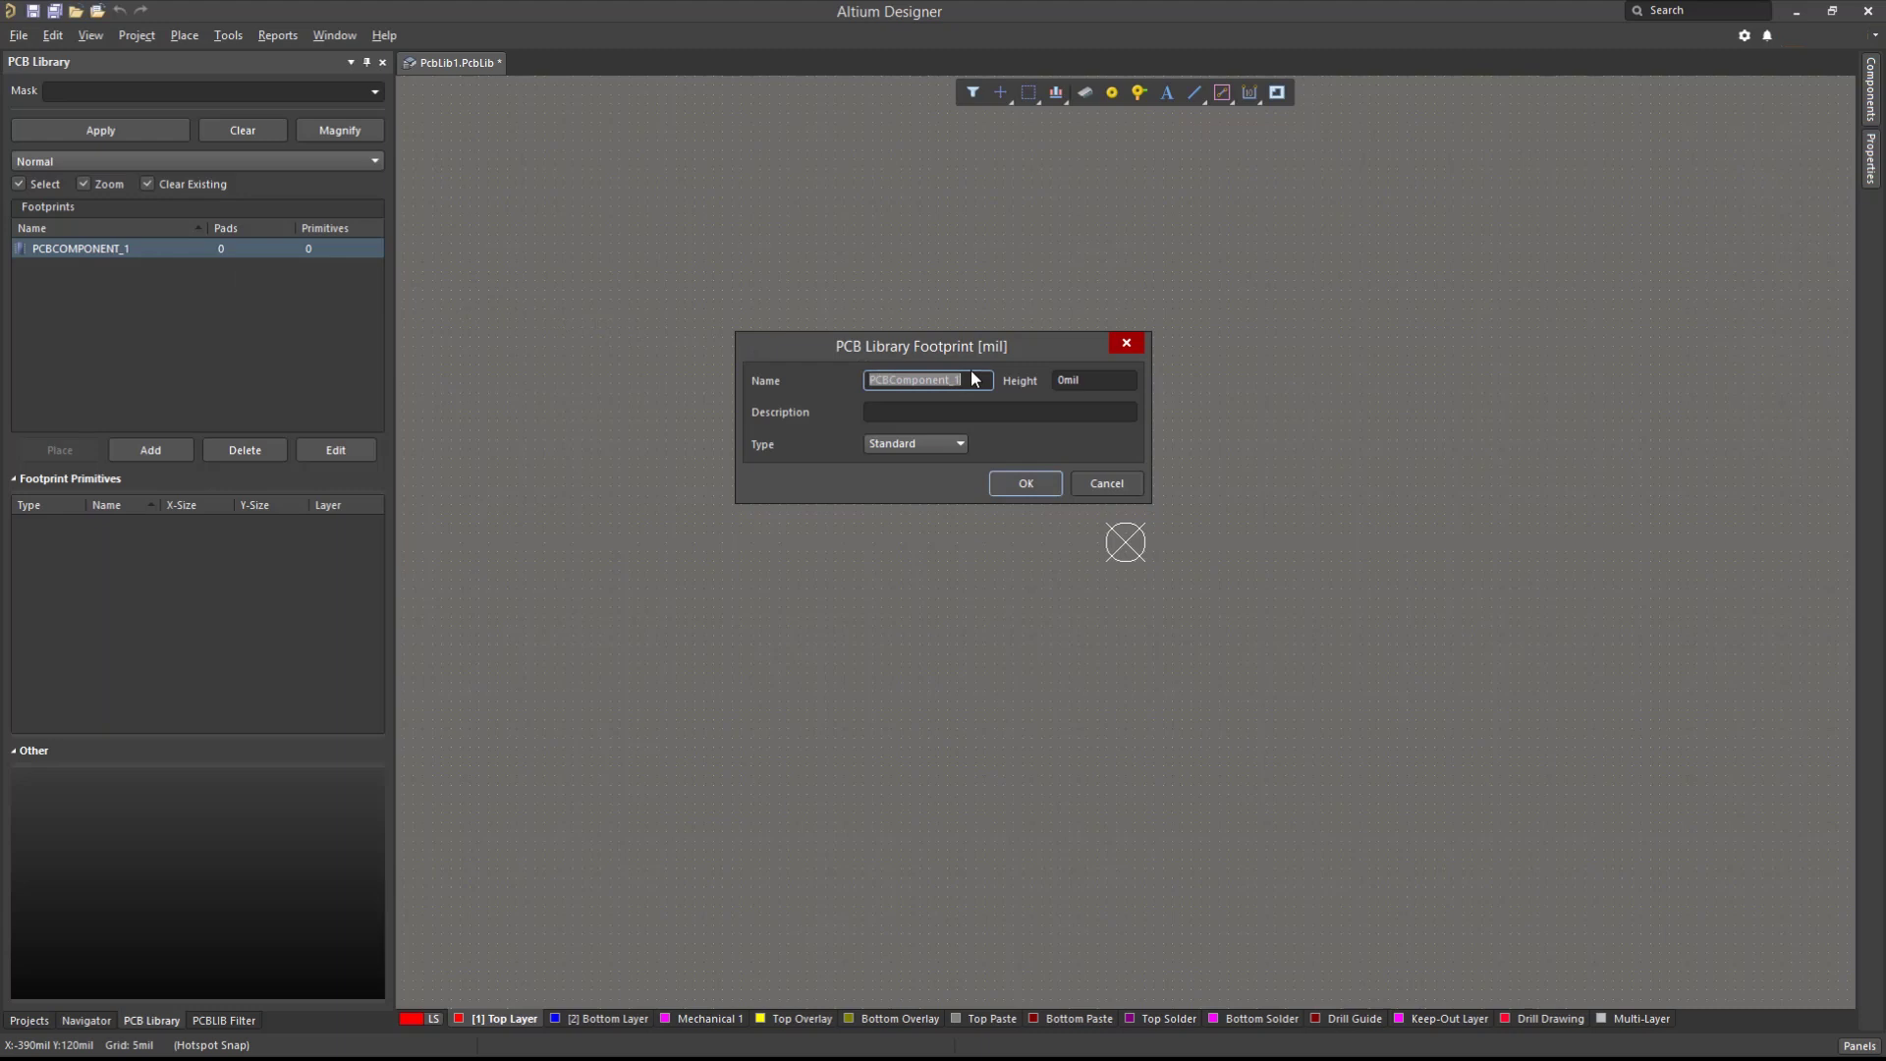
{"action": "type", "text": "CAP_0805"}
{"action": "key", "text": "Tab"}
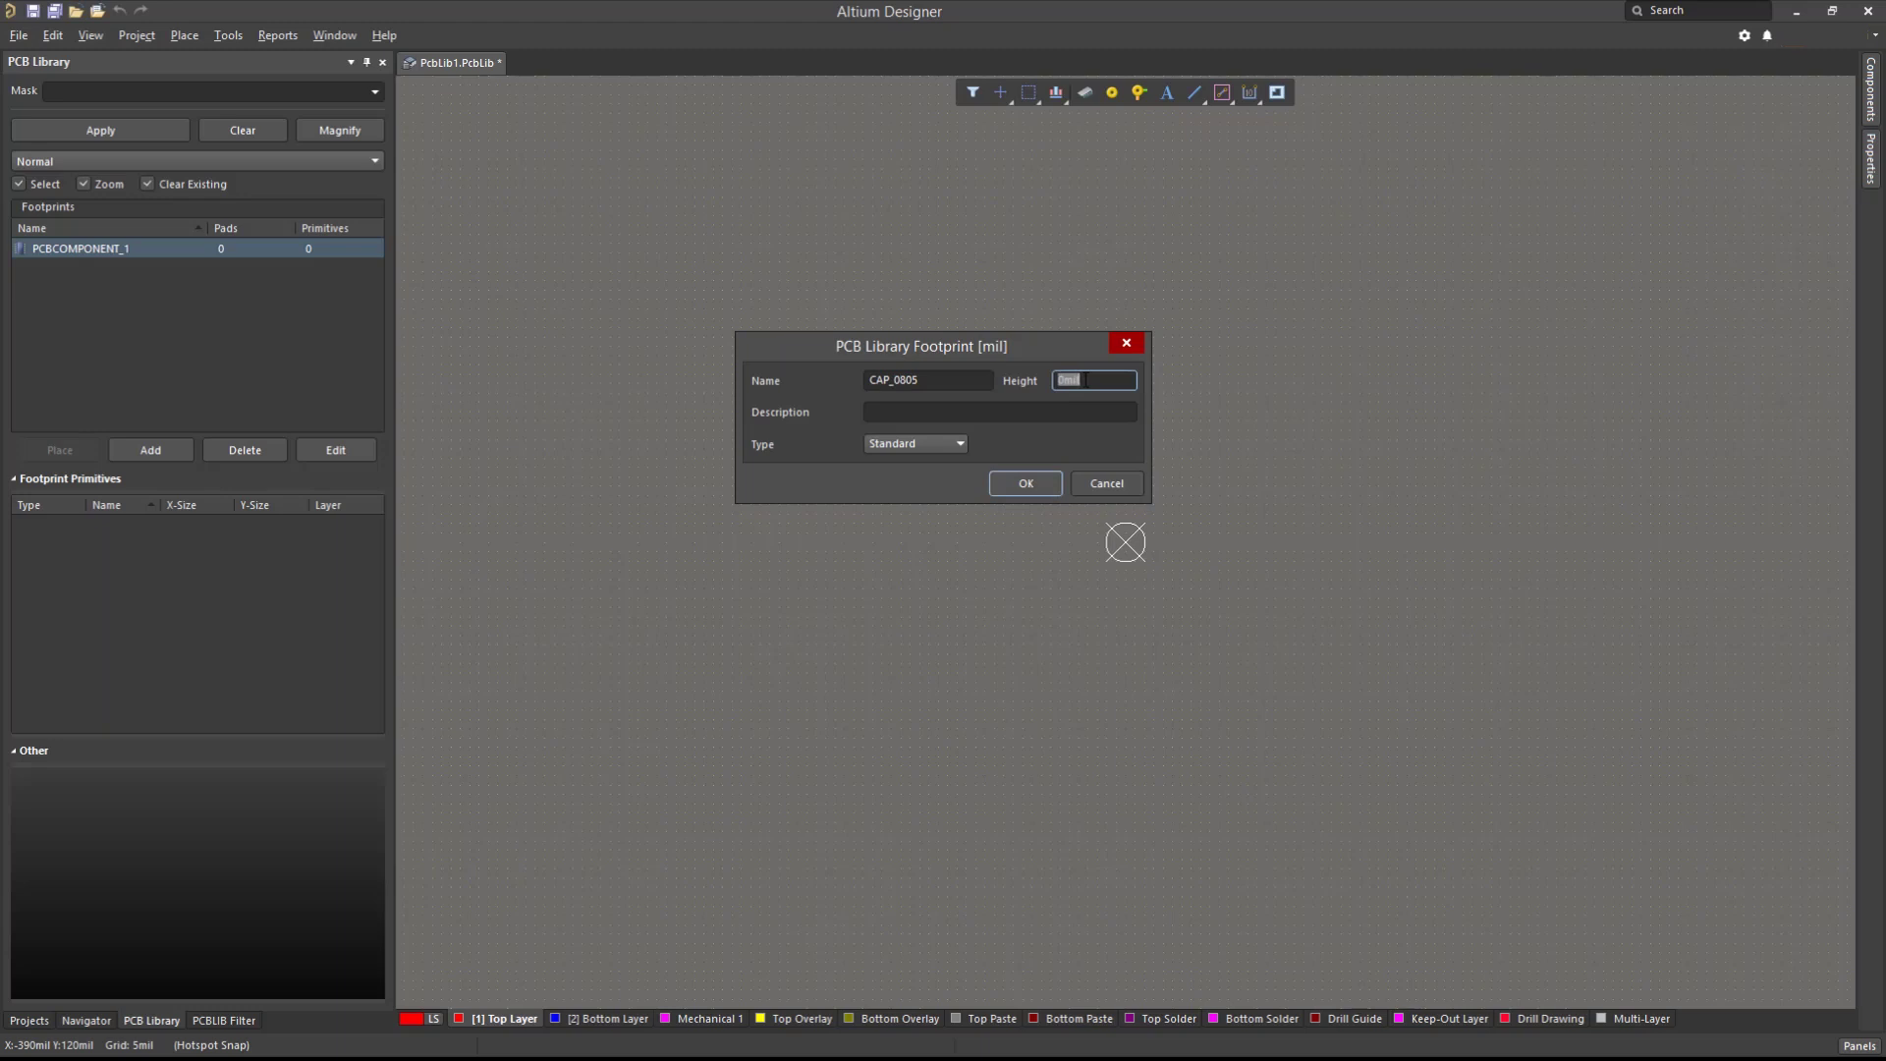
{"action": "left_click", "coordinate": [896, 445]}
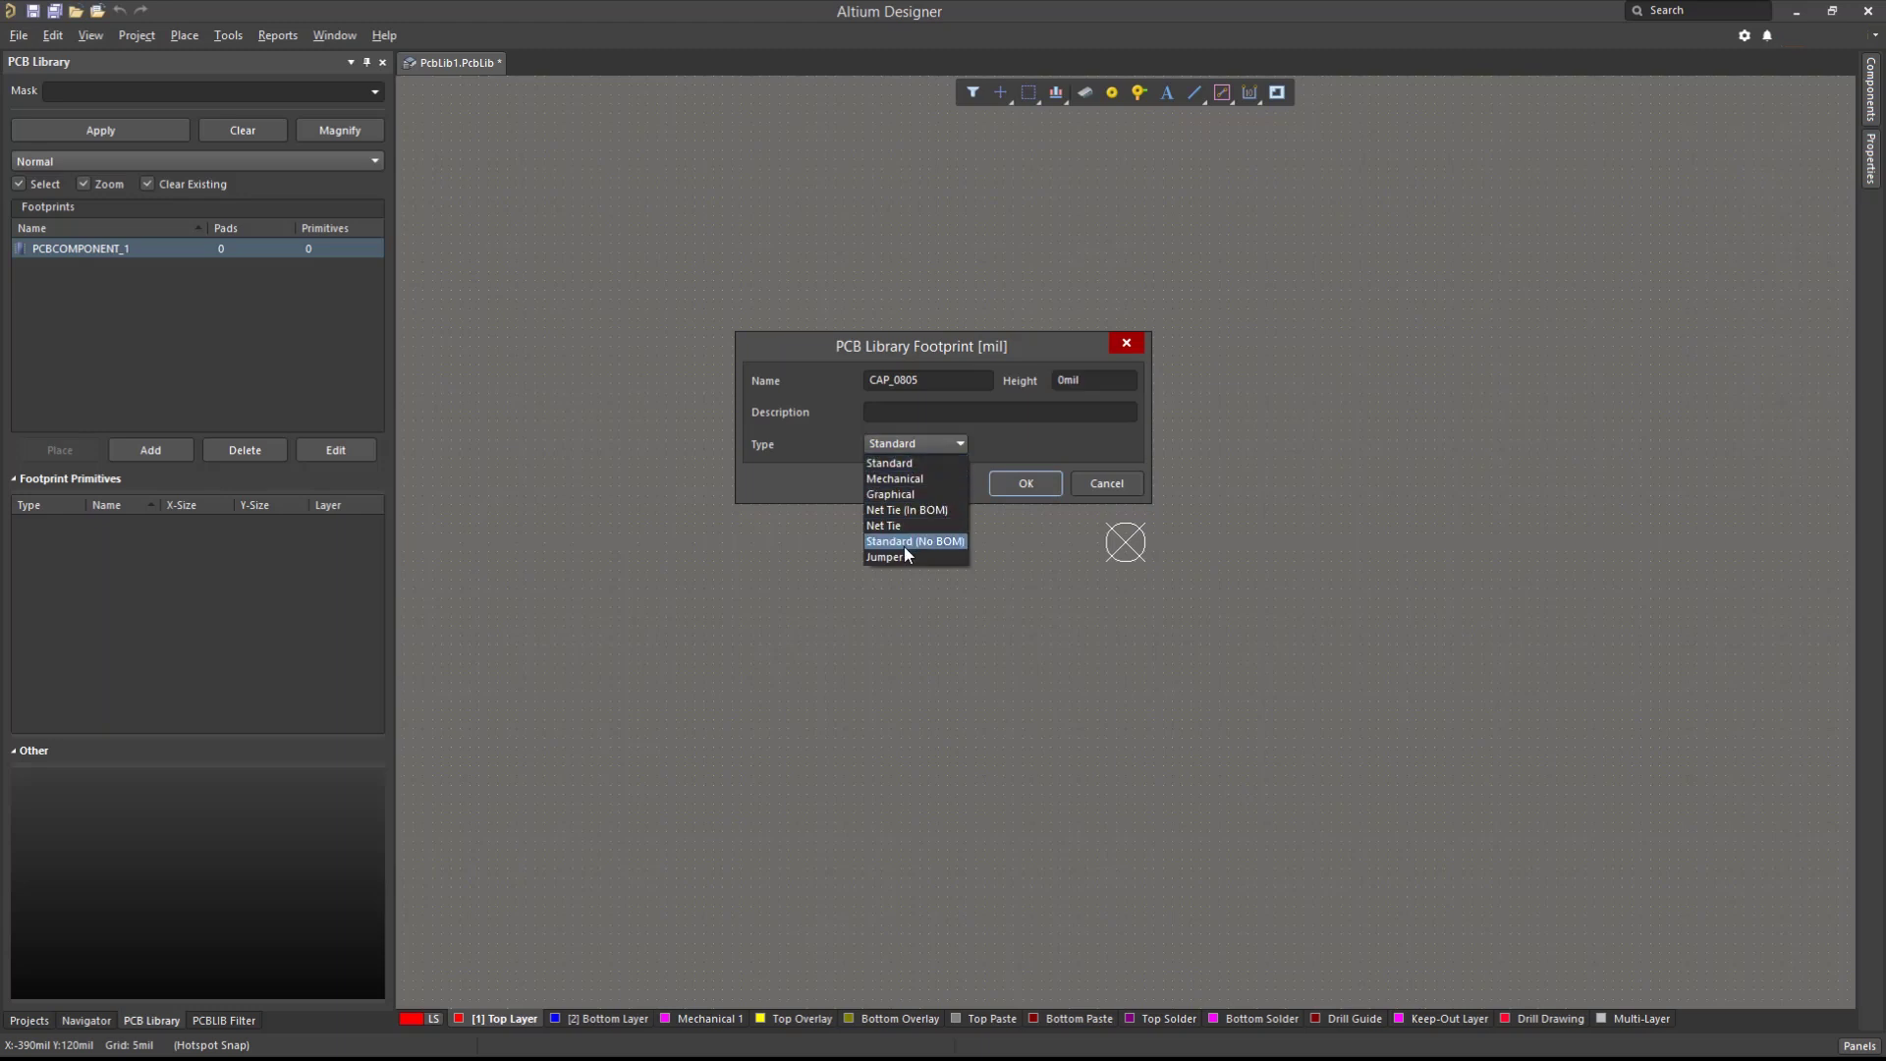
{"action": "left_click", "coordinate": [991, 439]}
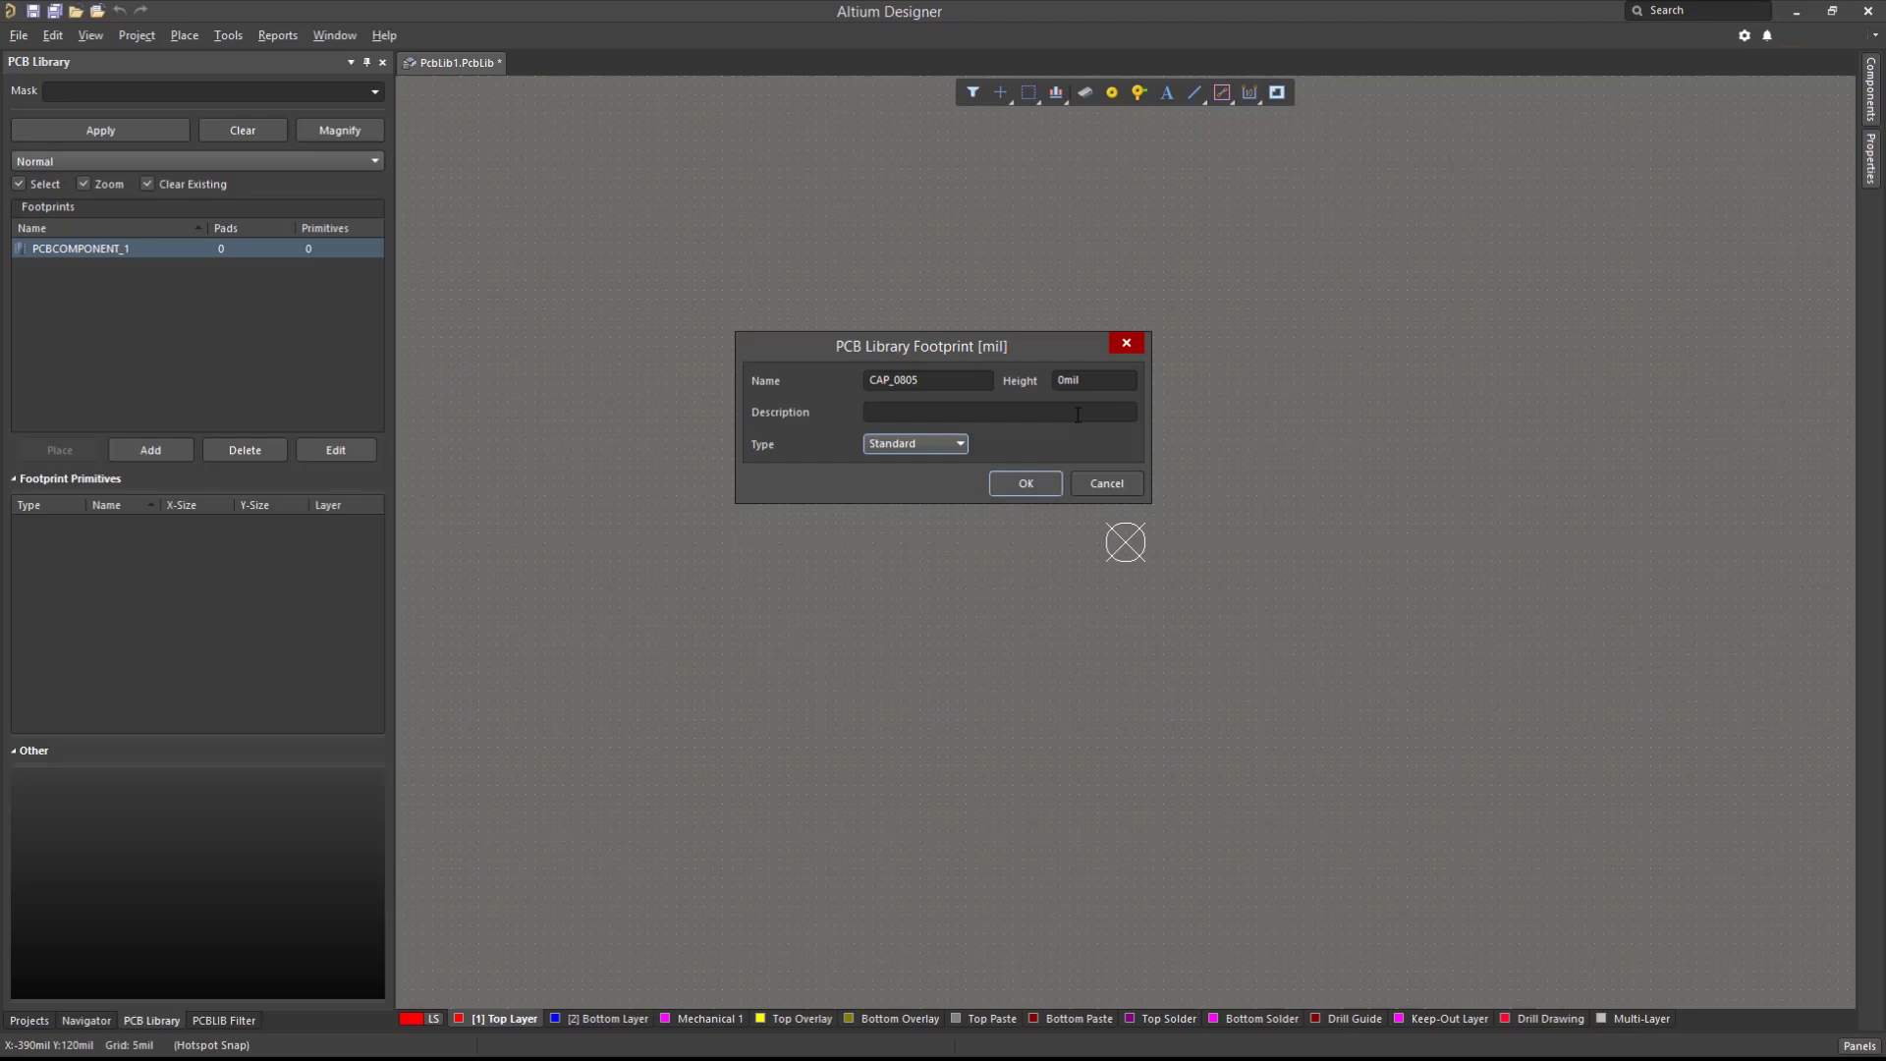
{"action": "left_click", "coordinate": [928, 445]}
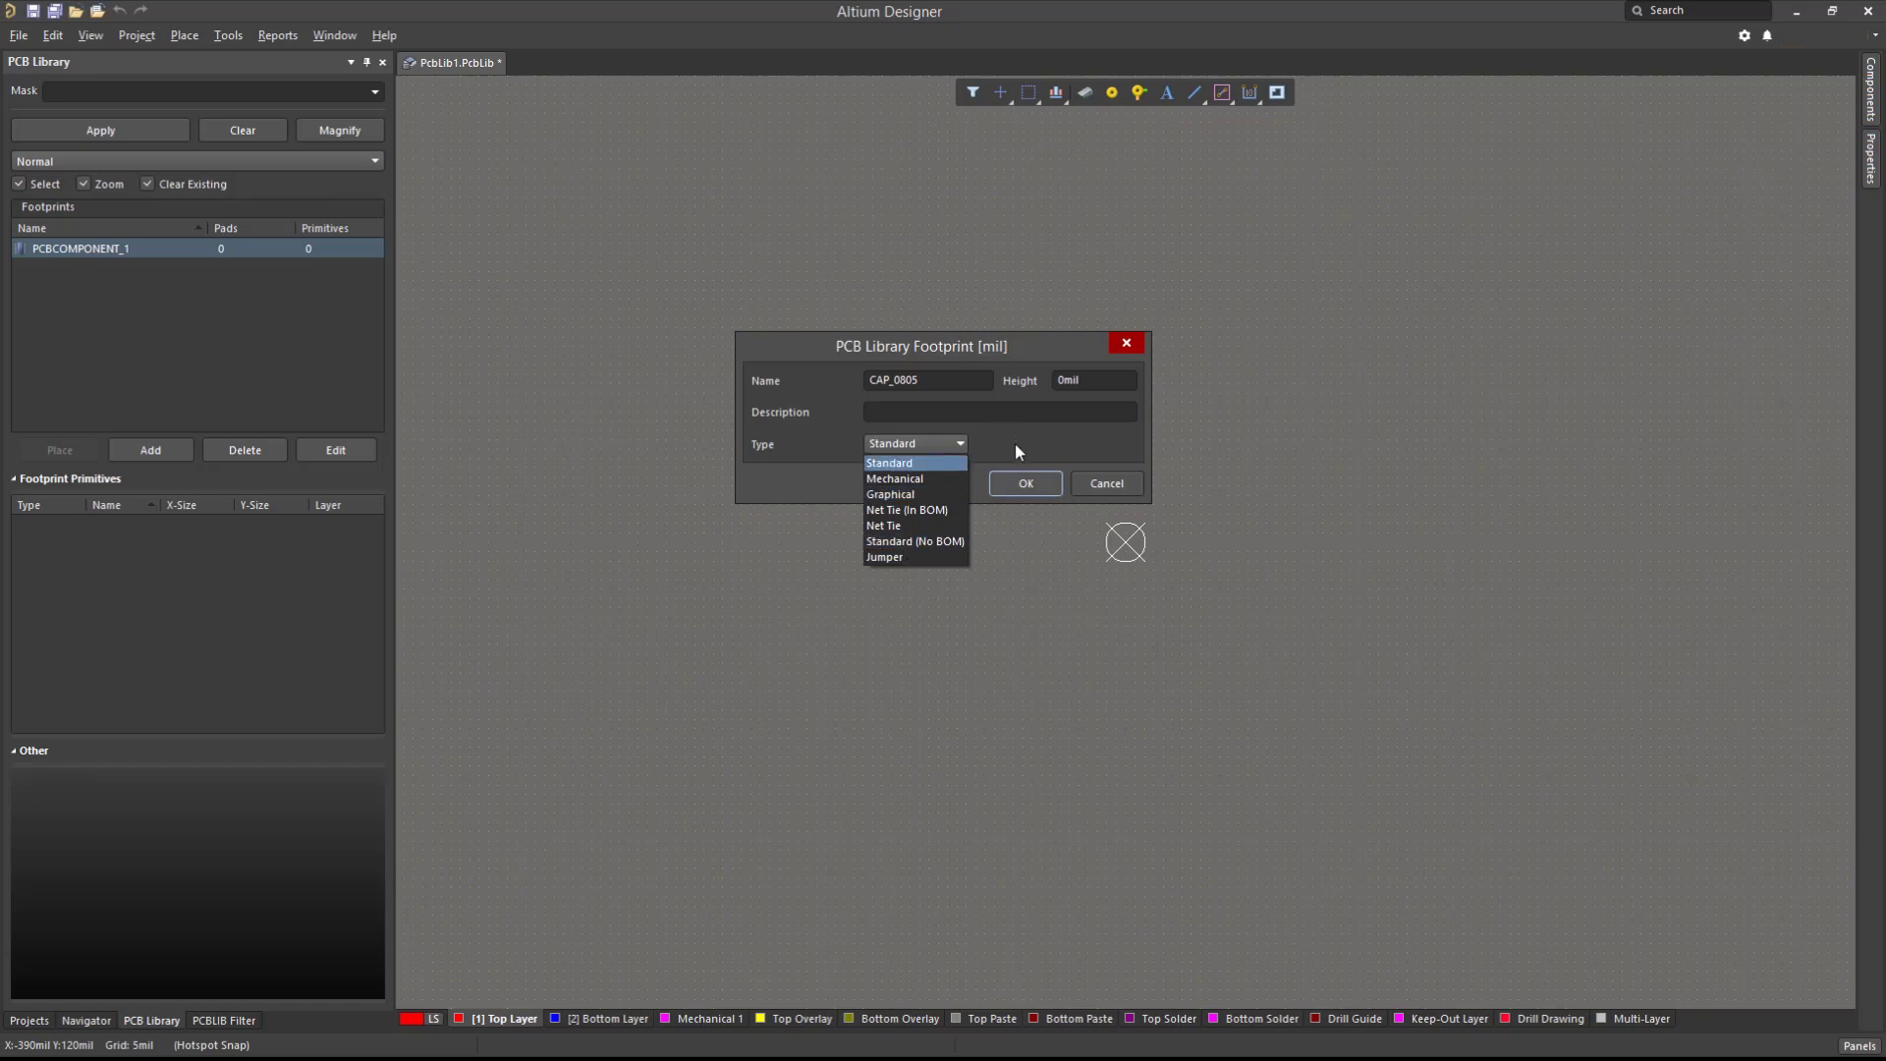
{"action": "left_click", "coordinate": [1025, 482]}
- Switch the units to millimetres and start placing a pad with designator 1
{"action": "key", "text": "q"}
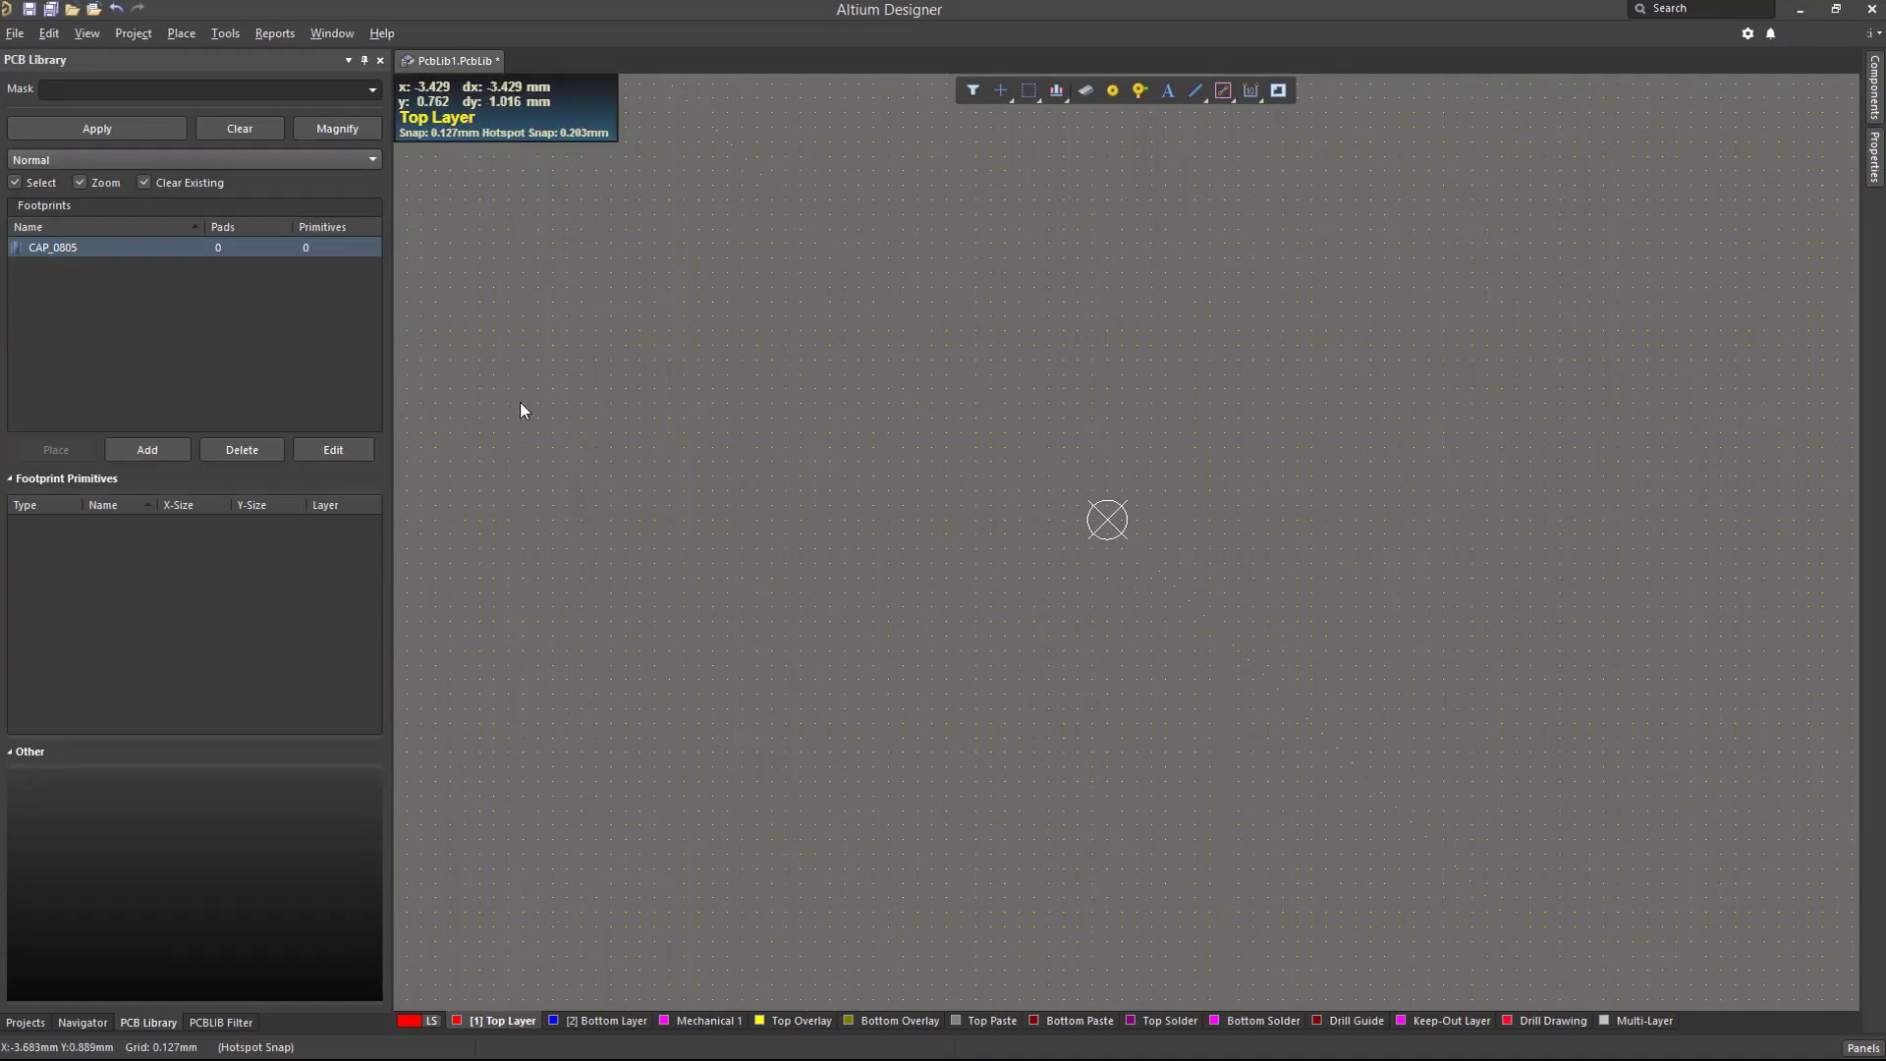
{"action": "left_click", "coordinate": [177, 32]}
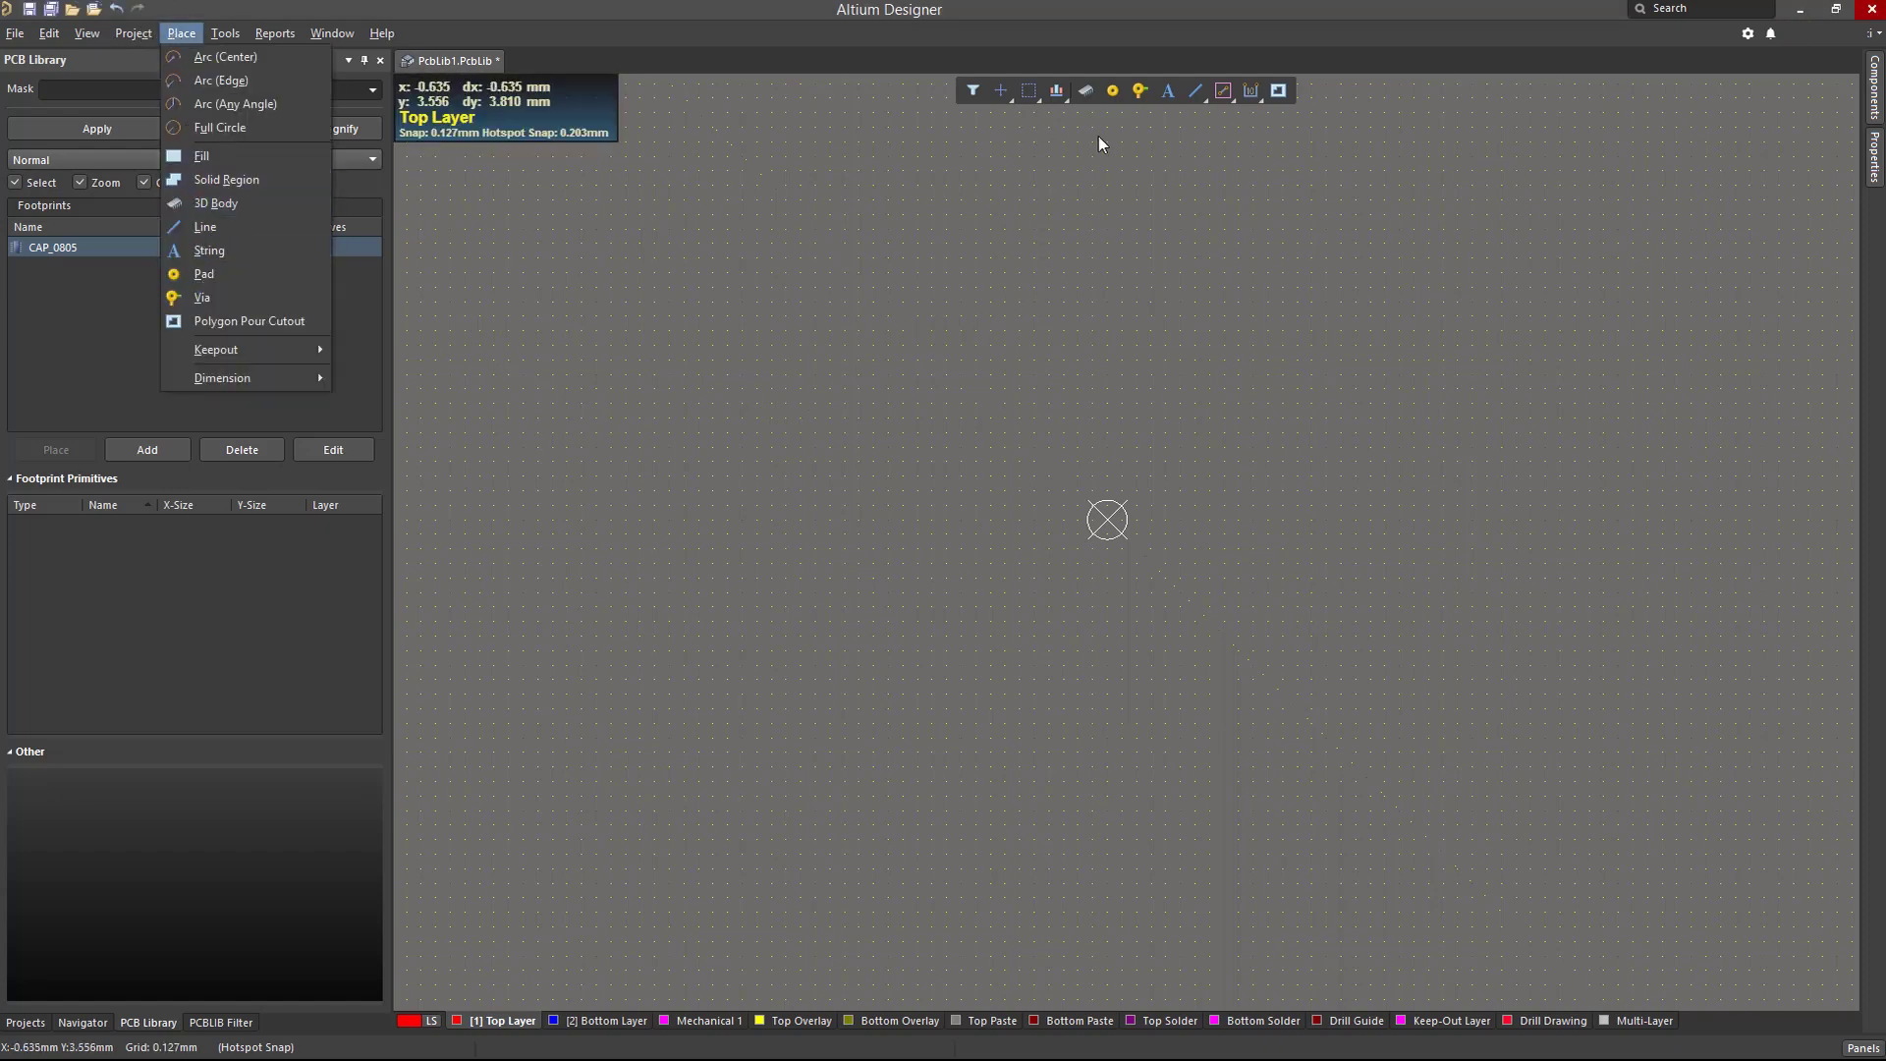
{"action": "left_click", "coordinate": [1112, 90]}
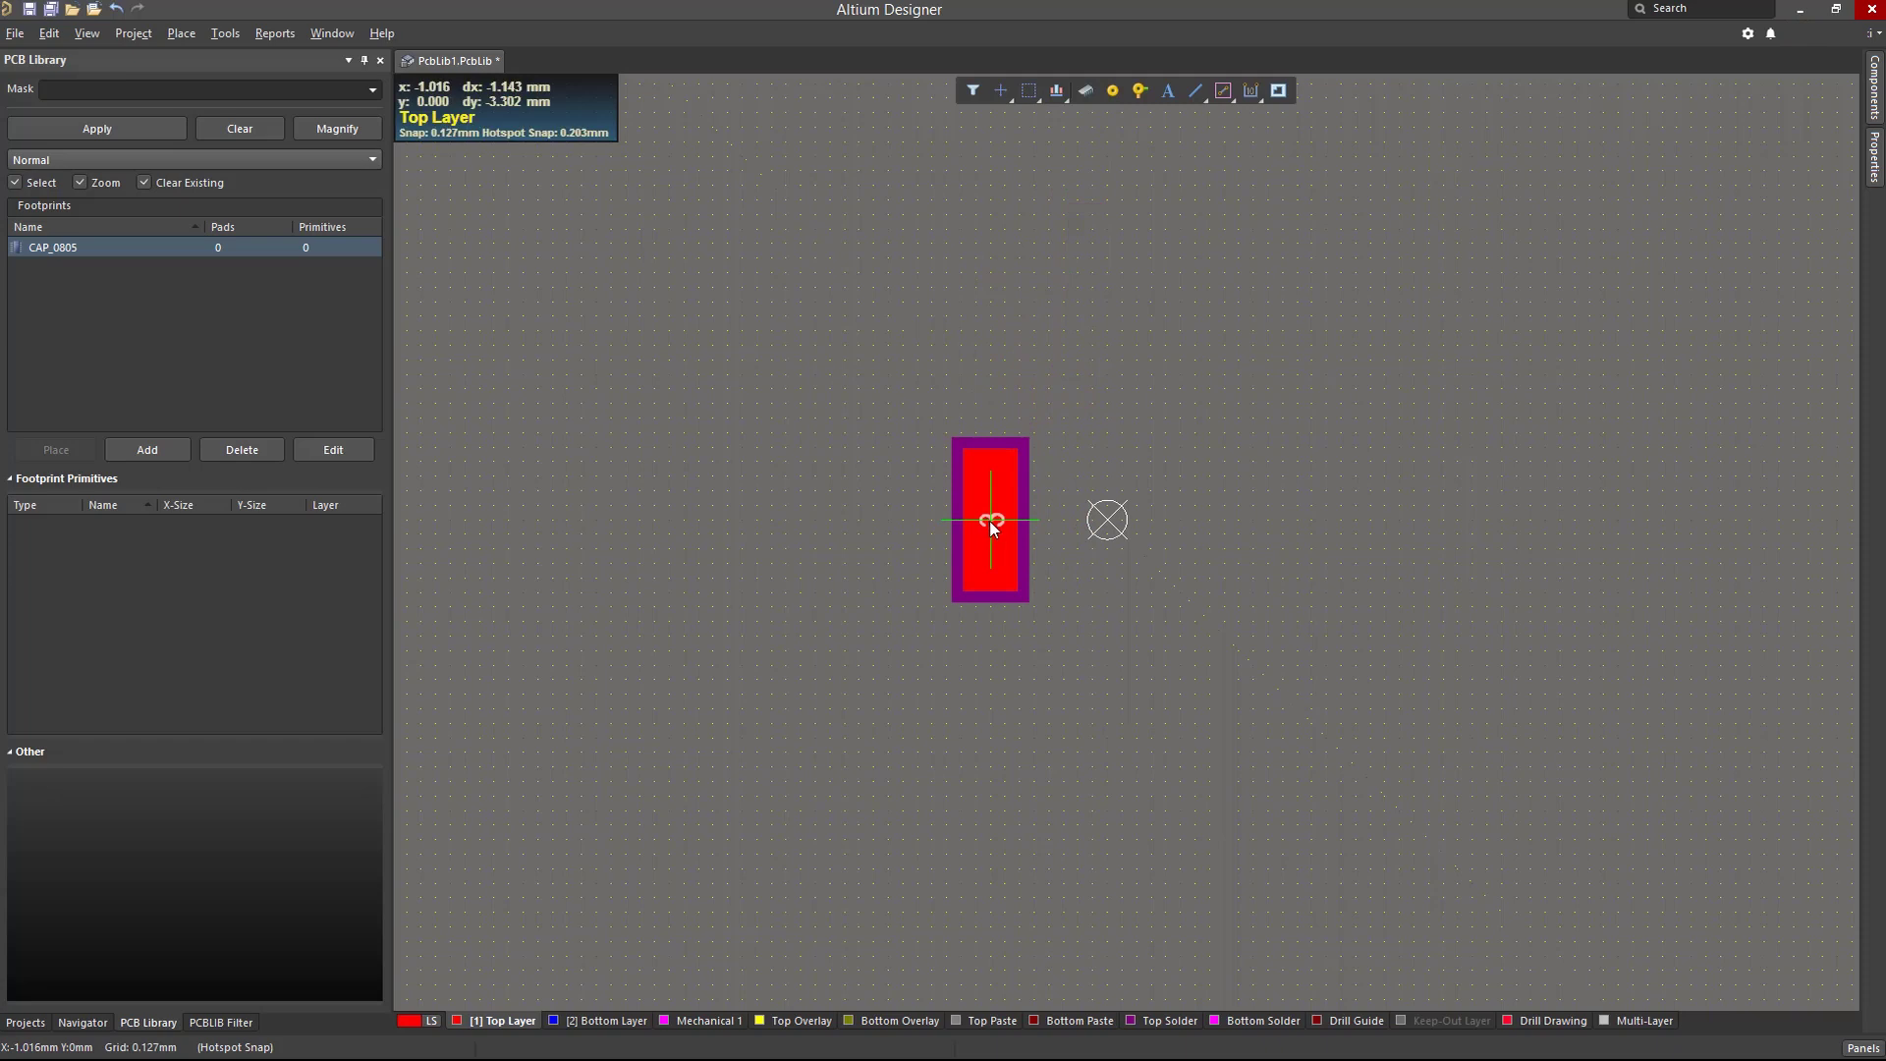
{"action": "key", "text": "Tab"}
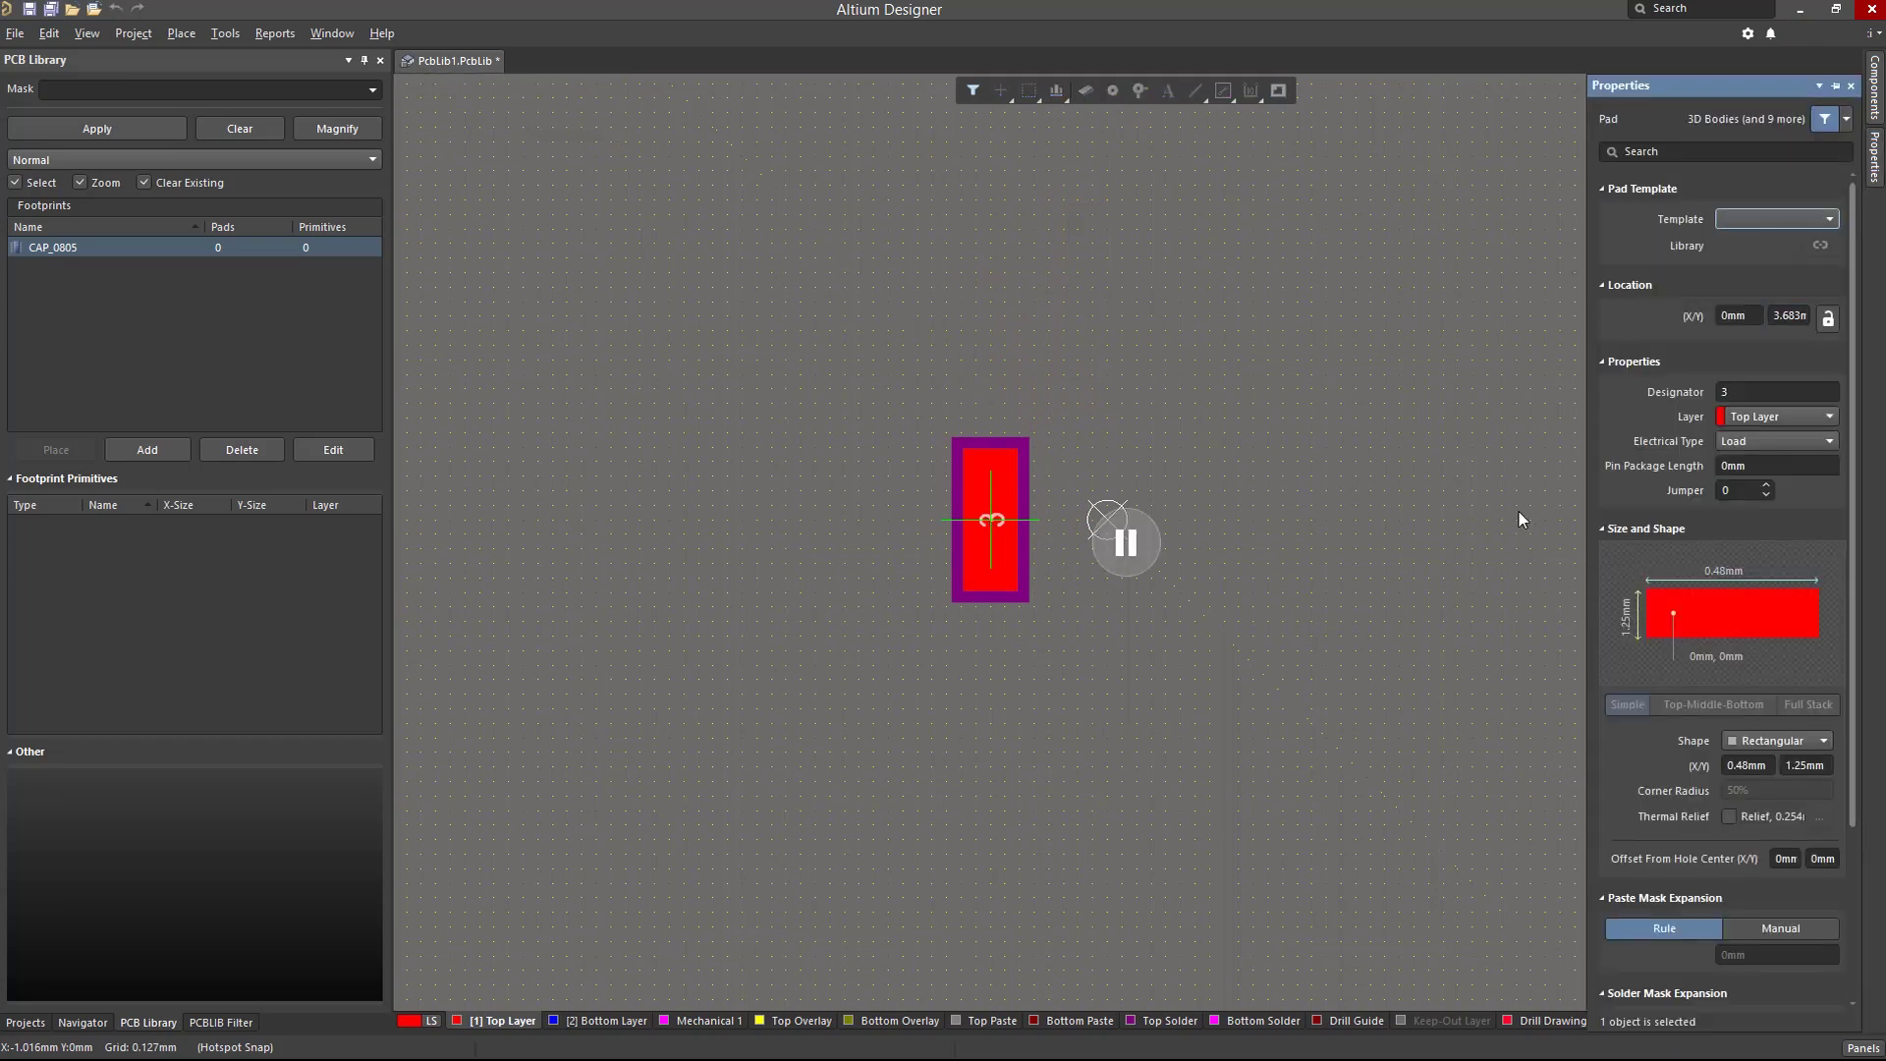
{"action": "left_click", "coordinate": [1765, 393]}
{"action": "type", "text": "1"}
- Try the Bottom Layer and Multi-Layer options for pad 1, then return it to the Top Layer
{"action": "left_click", "coordinate": [1761, 418]}
{"action": "left_click", "coordinate": [1764, 459]}
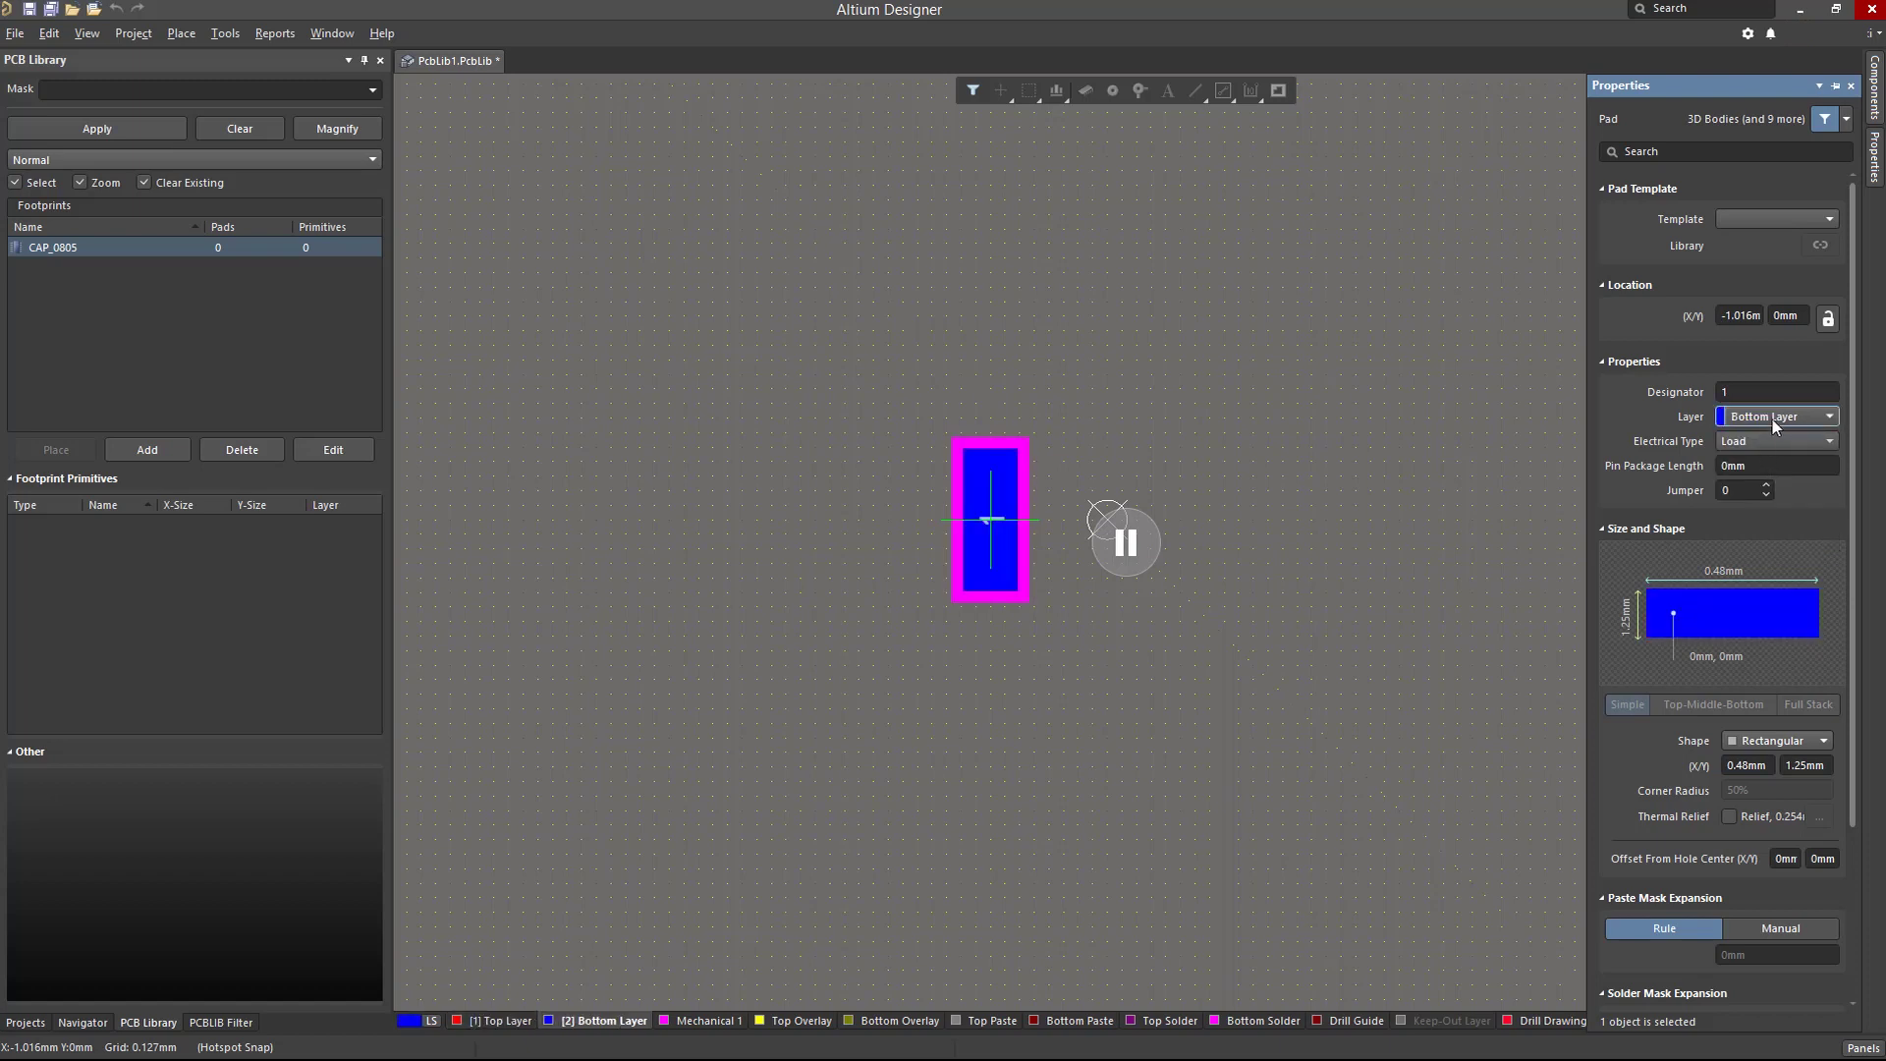
{"action": "left_click", "coordinate": [1776, 419]}
{"action": "scroll", "coordinate": [1771, 446], "scroll_direction": "up", "scroll_amount": 1}
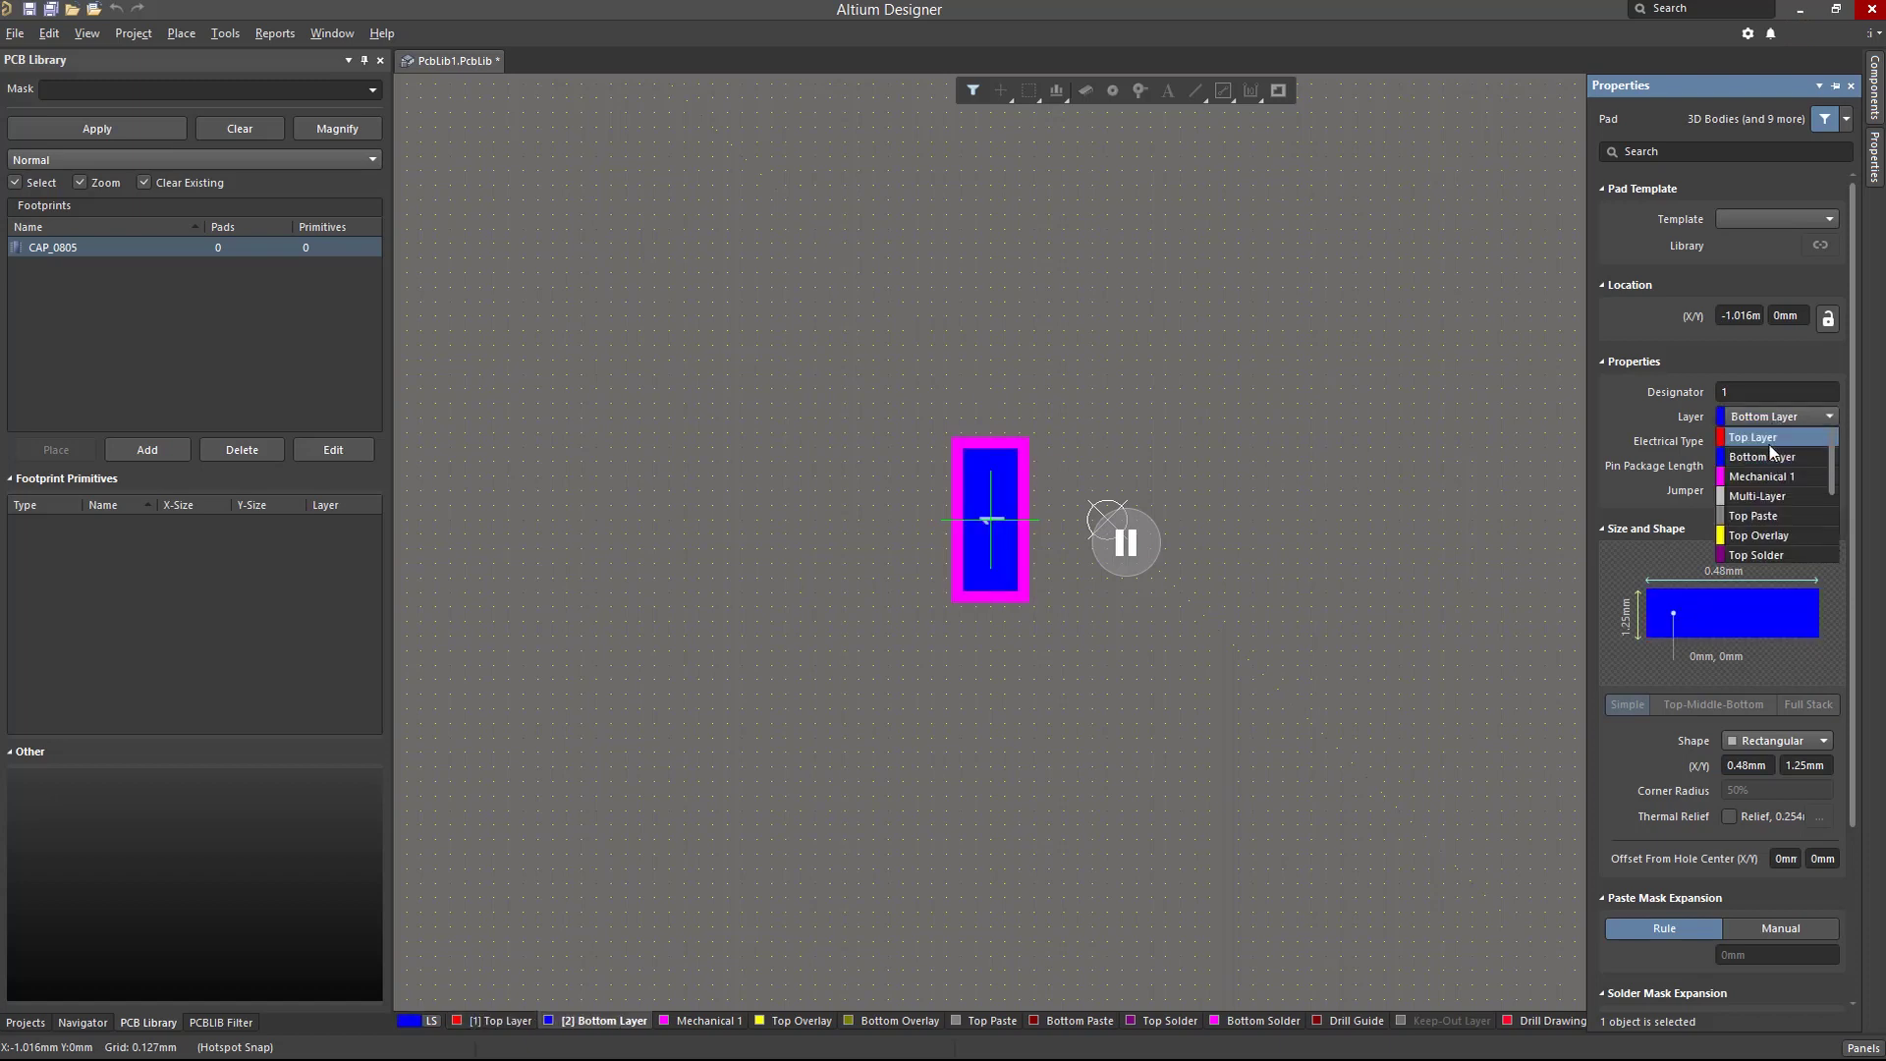
{"action": "left_click", "coordinate": [1765, 444]}
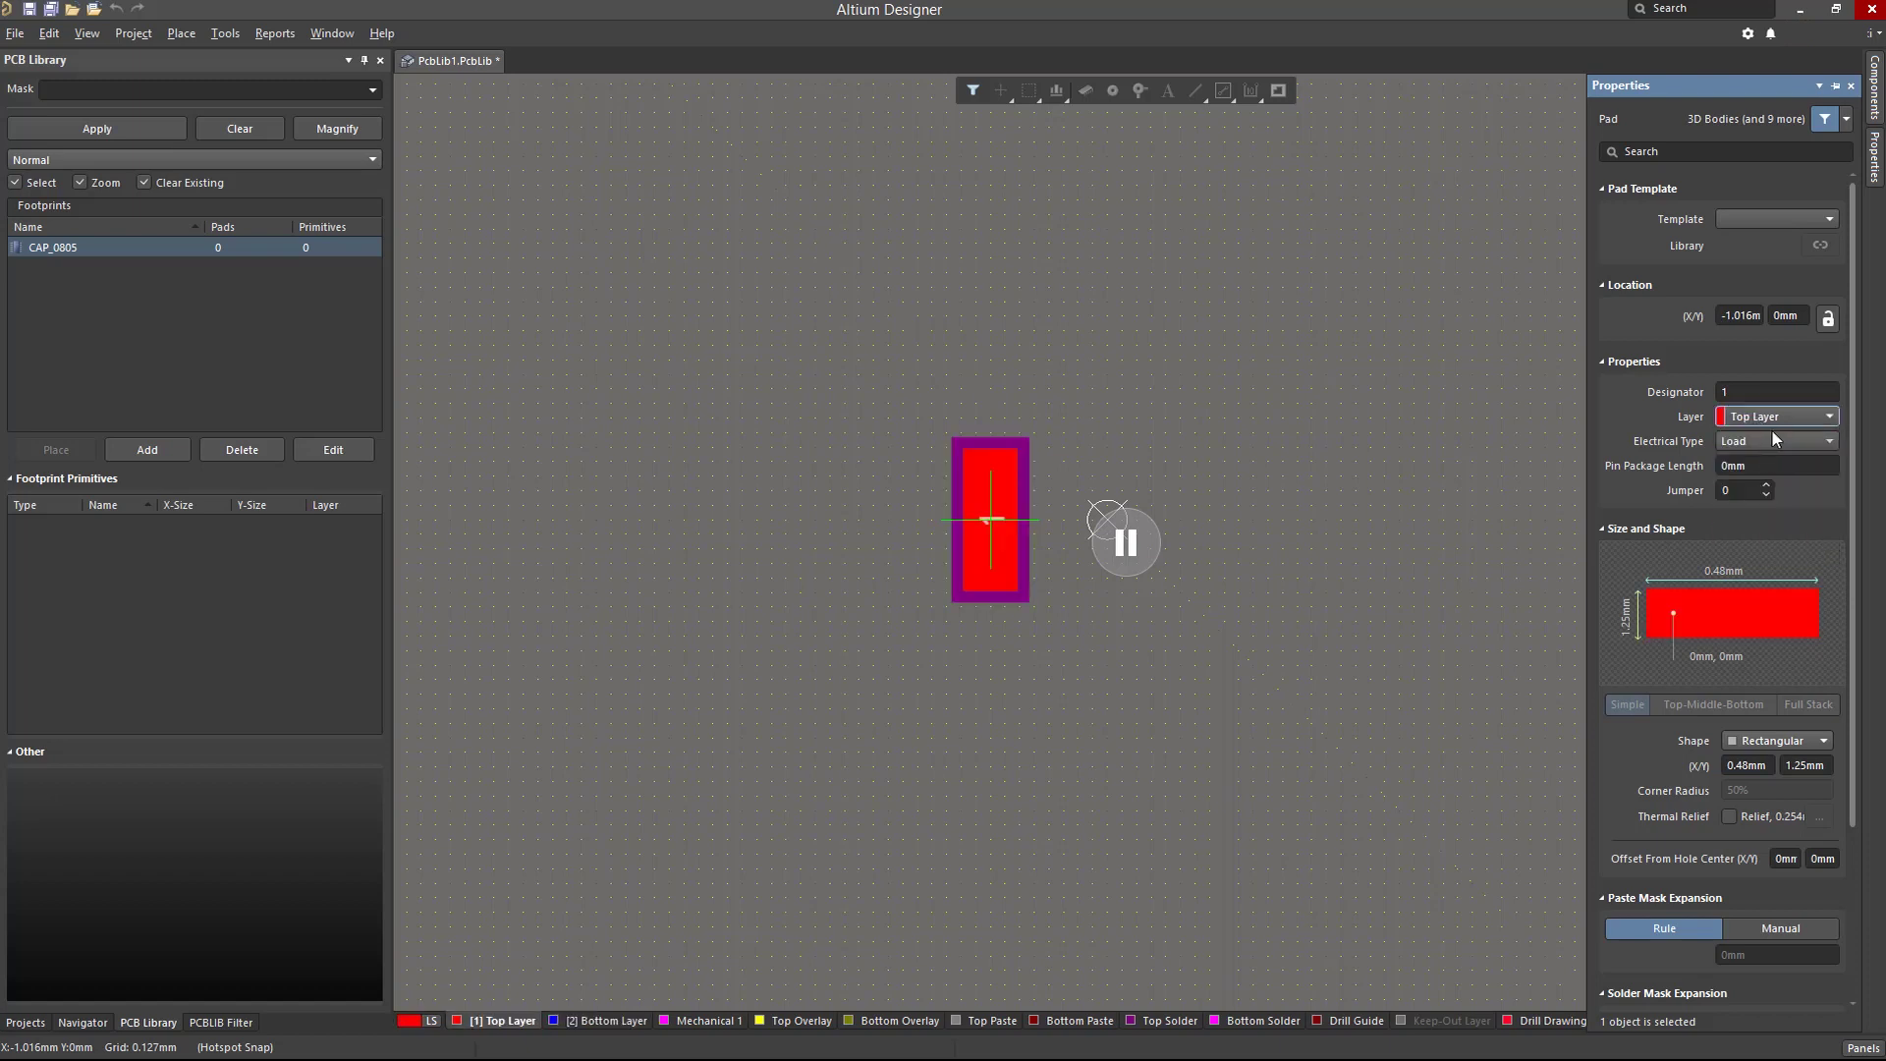
{"action": "left_click", "coordinate": [1779, 419]}
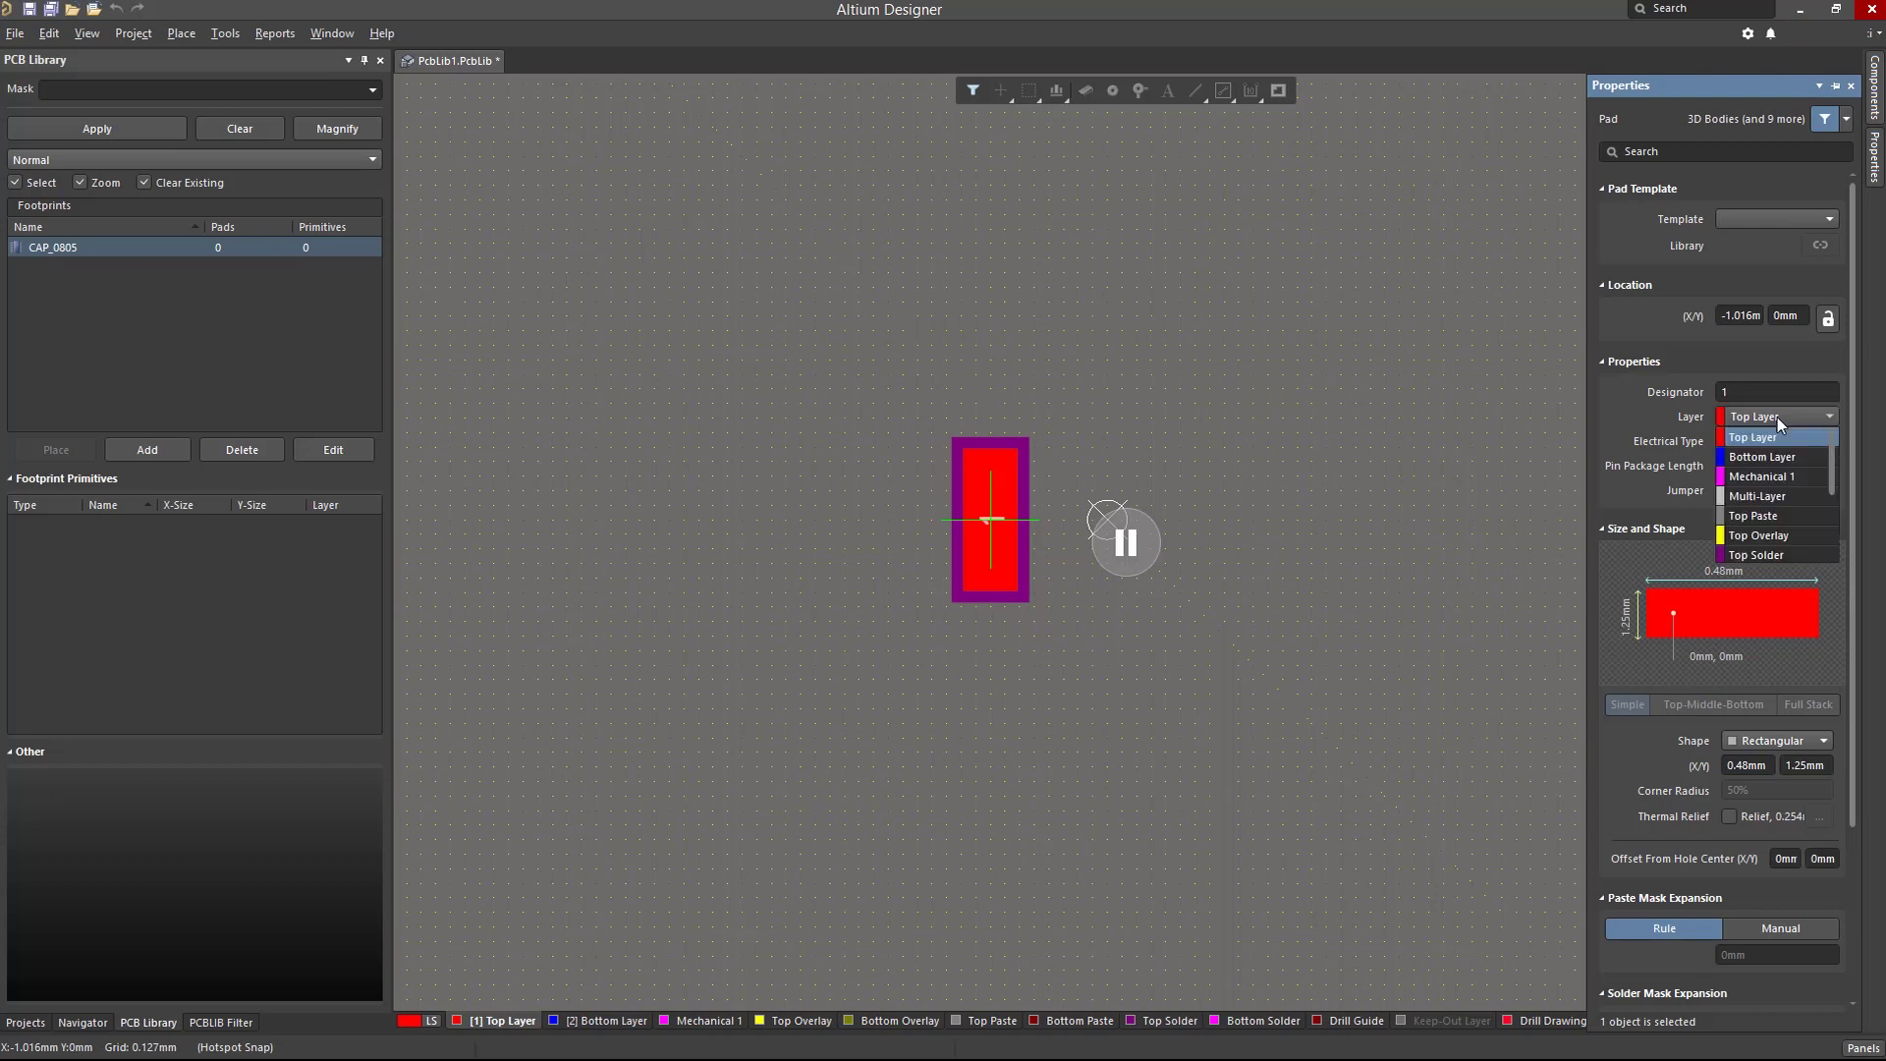
{"action": "left_click", "coordinate": [1766, 493]}
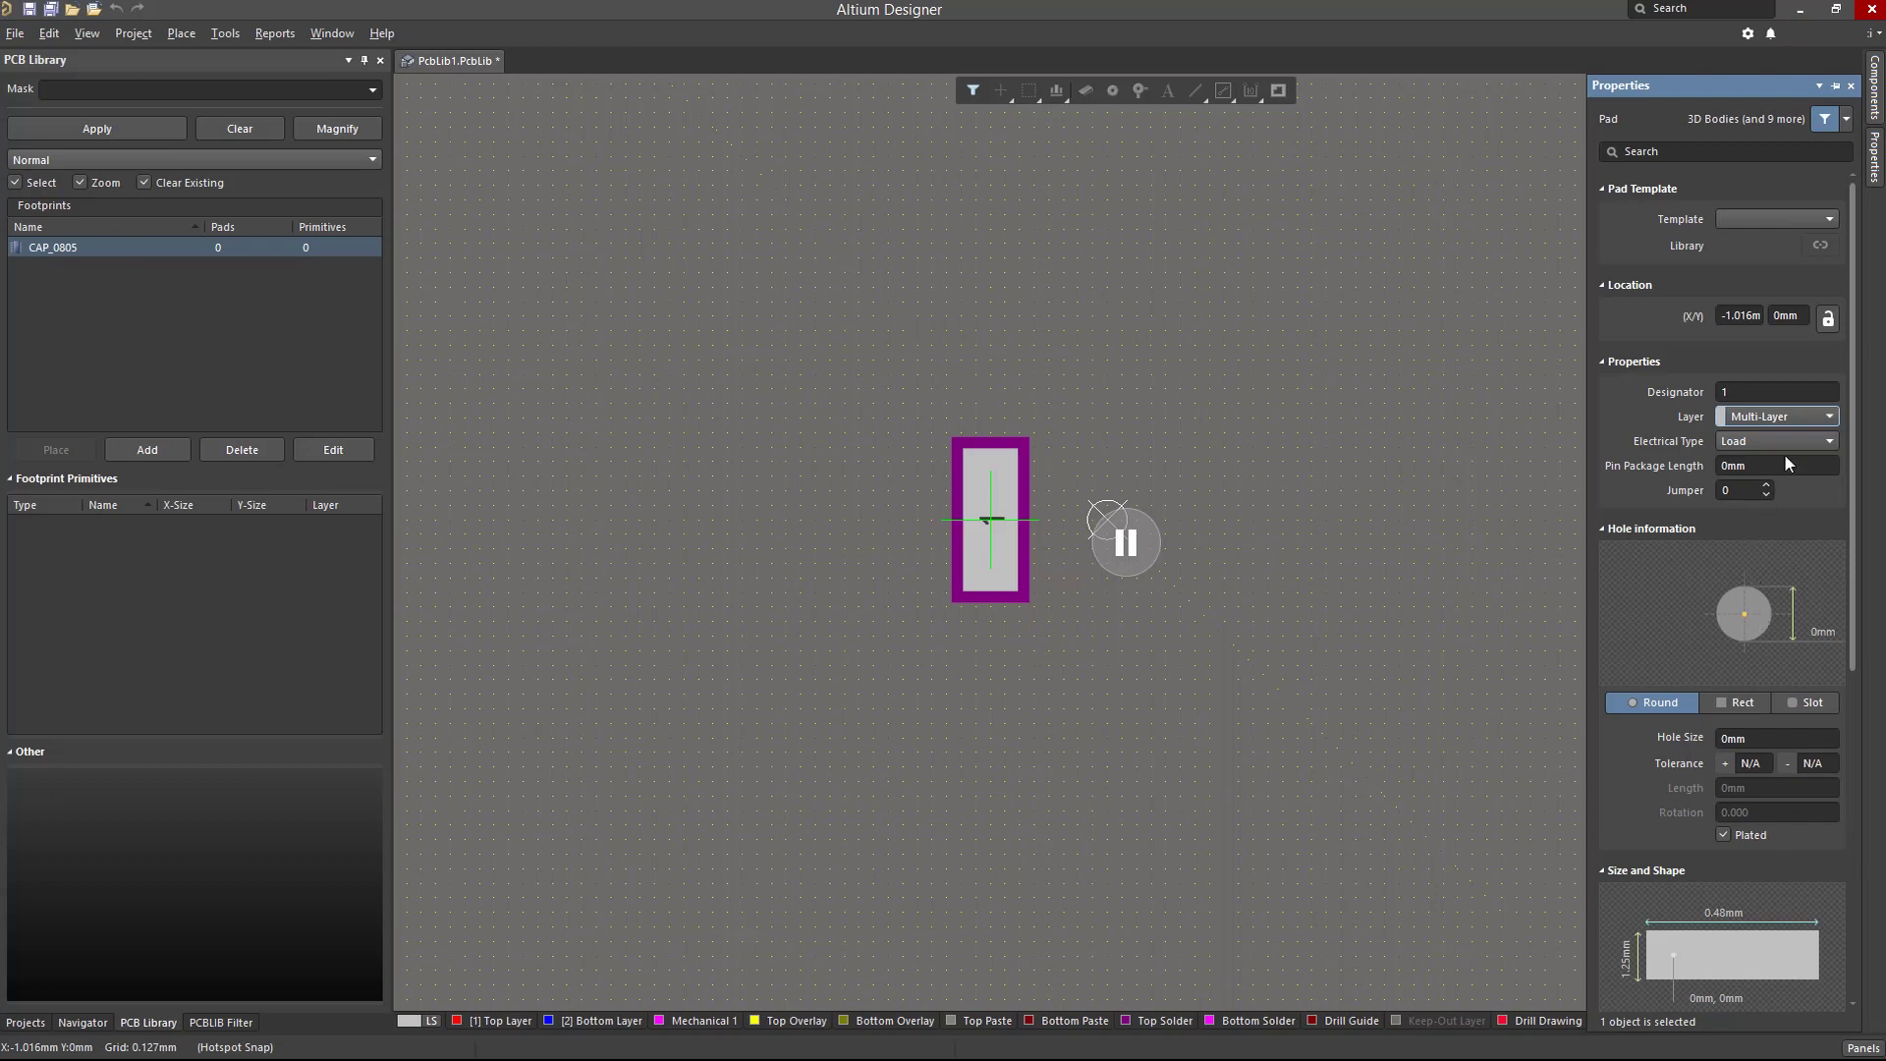
{"action": "left_click", "coordinate": [1812, 421]}
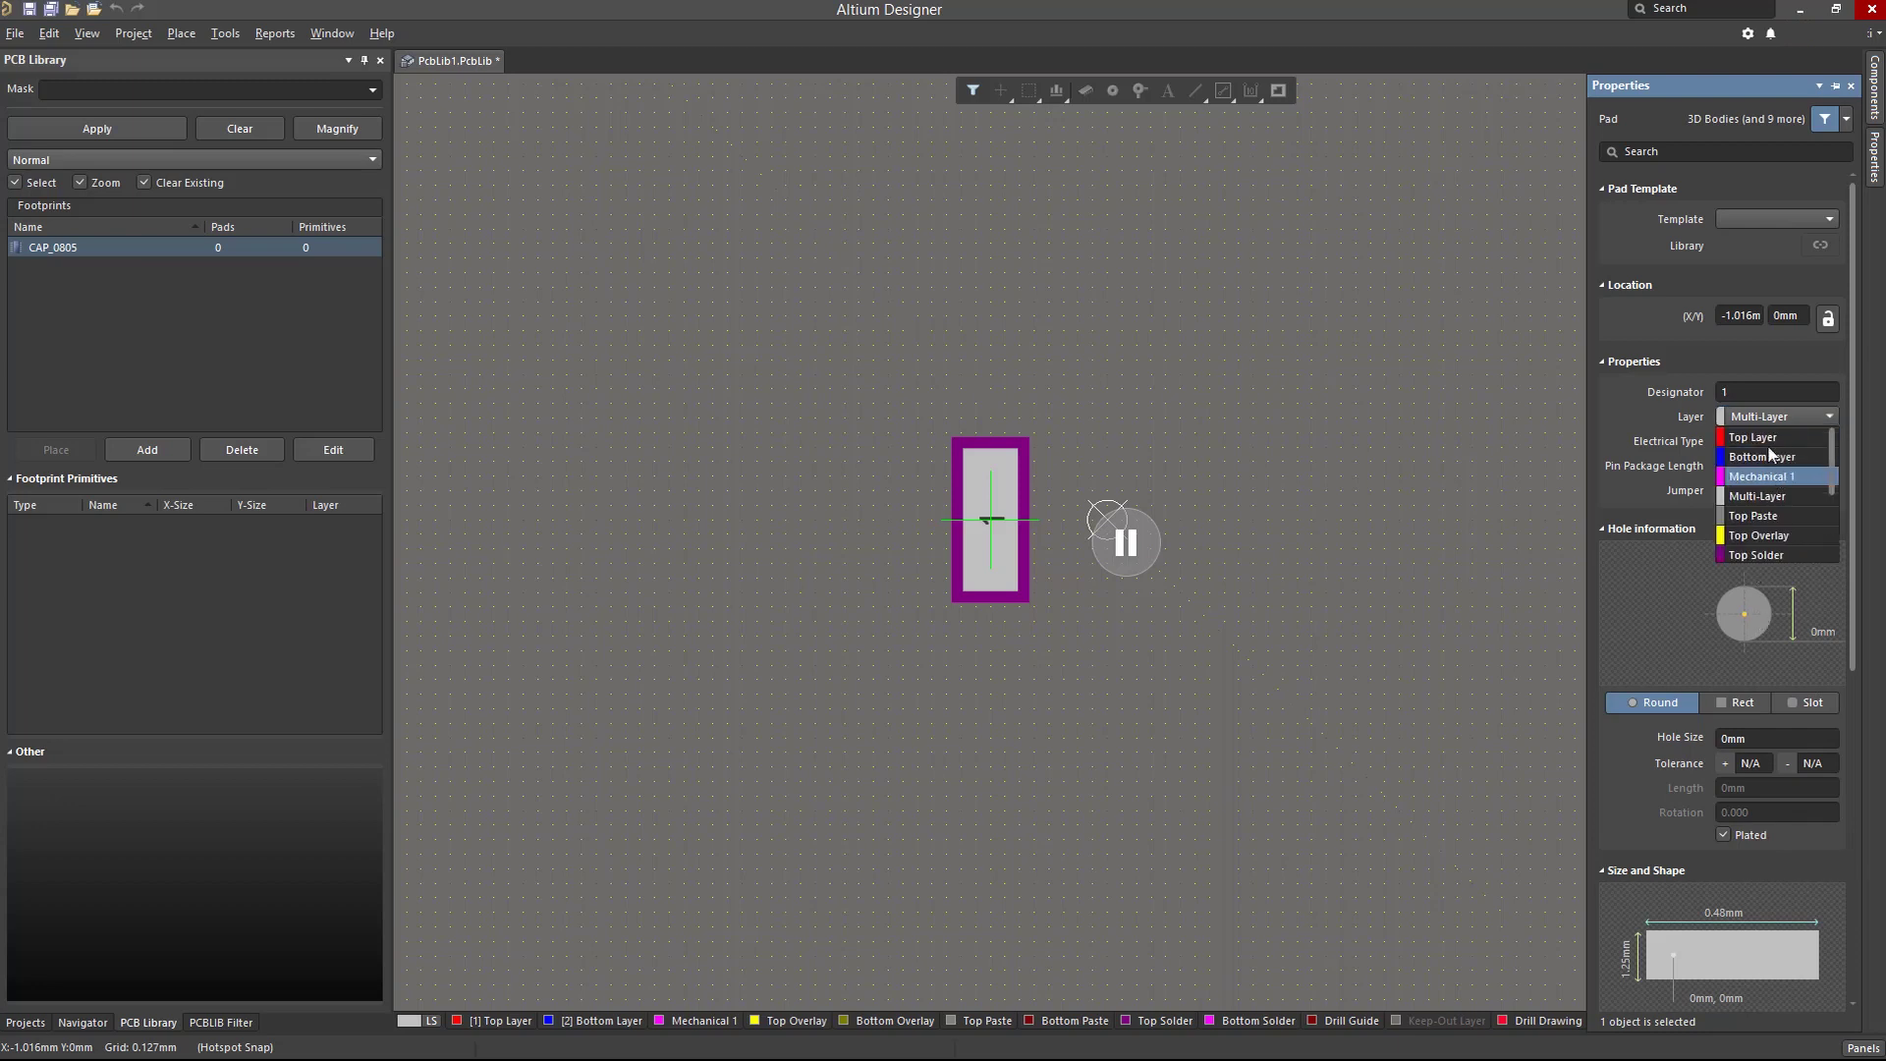
{"action": "left_click", "coordinate": [1759, 437]}
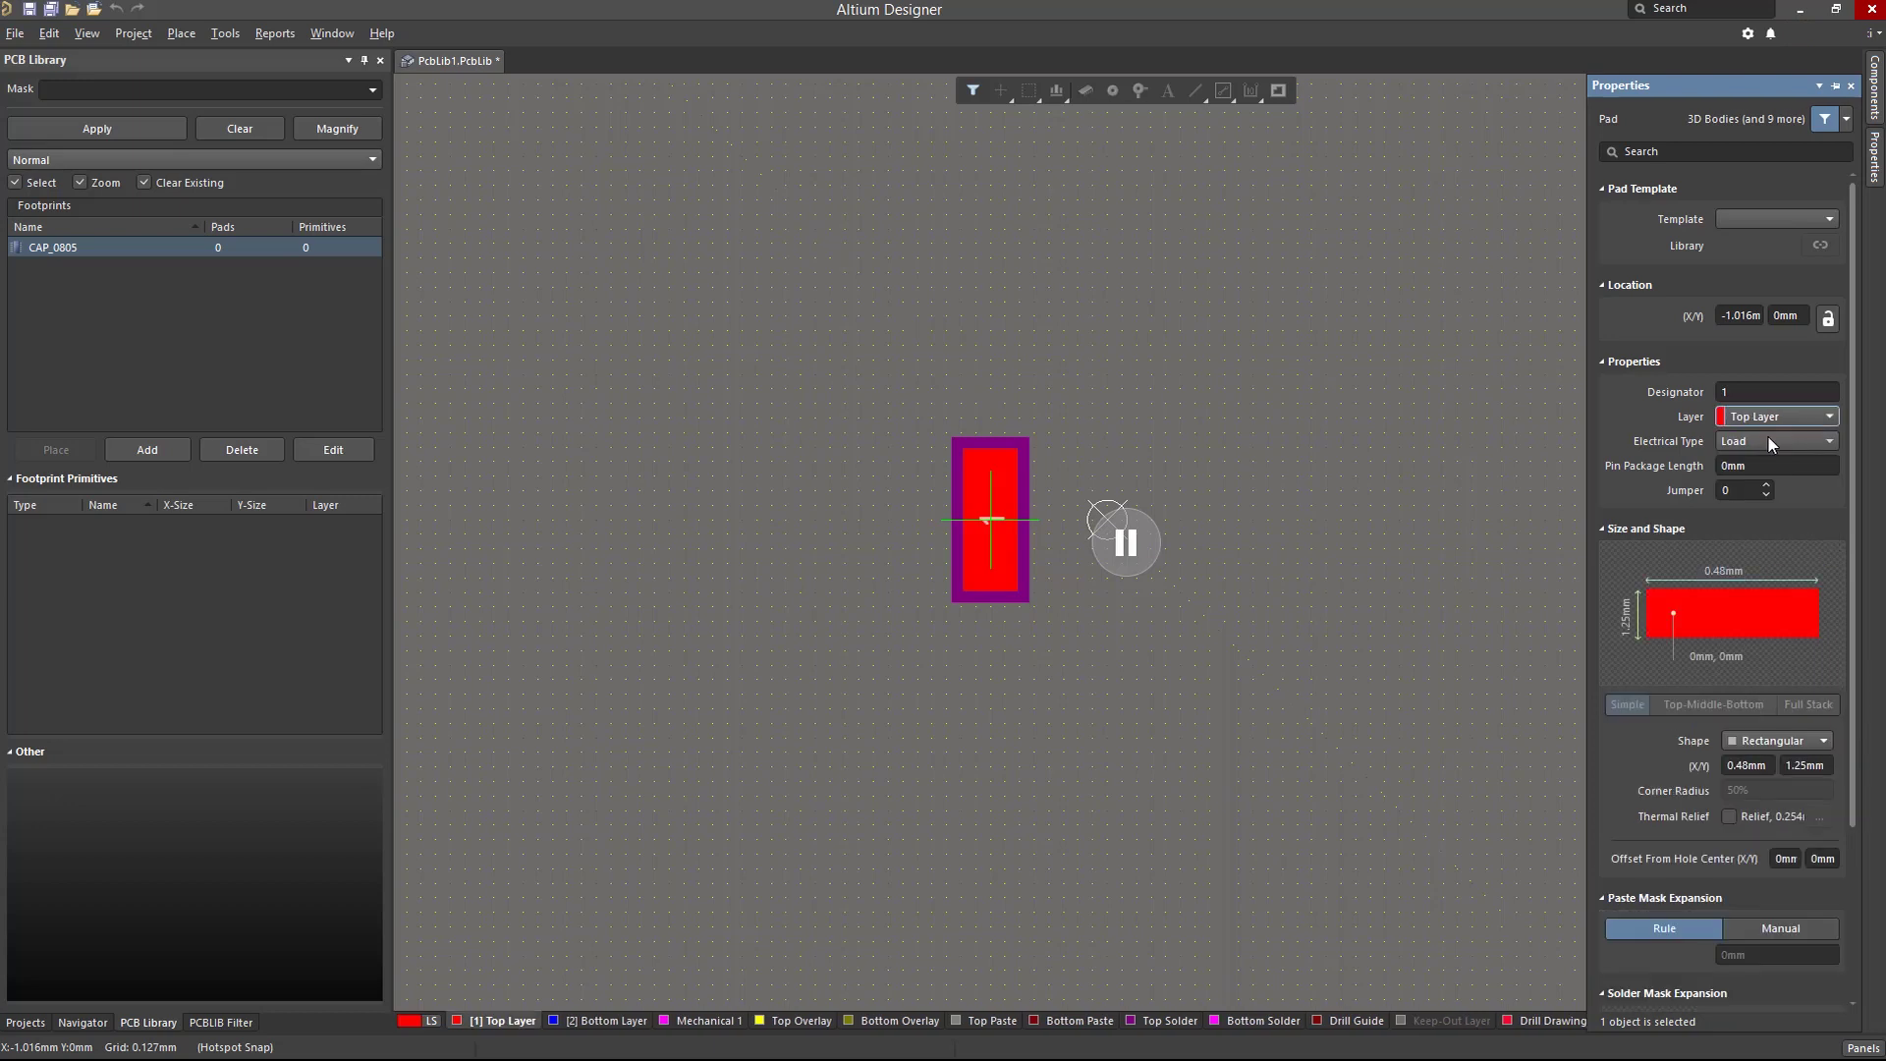
- Examine pad 1's shape and X/Y size settings along with its paste and solder mask expansion options
{"action": "left_click", "coordinate": [1758, 744]}
{"action": "left_click", "coordinate": [1755, 743]}
{"action": "left_click", "coordinate": [1756, 766]}
{"action": "key", "text": "q"}
{"action": "key", "text": "q"}
{"action": "scroll", "coordinate": [1752, 766], "scroll_direction": "down", "scroll_amount": 3}
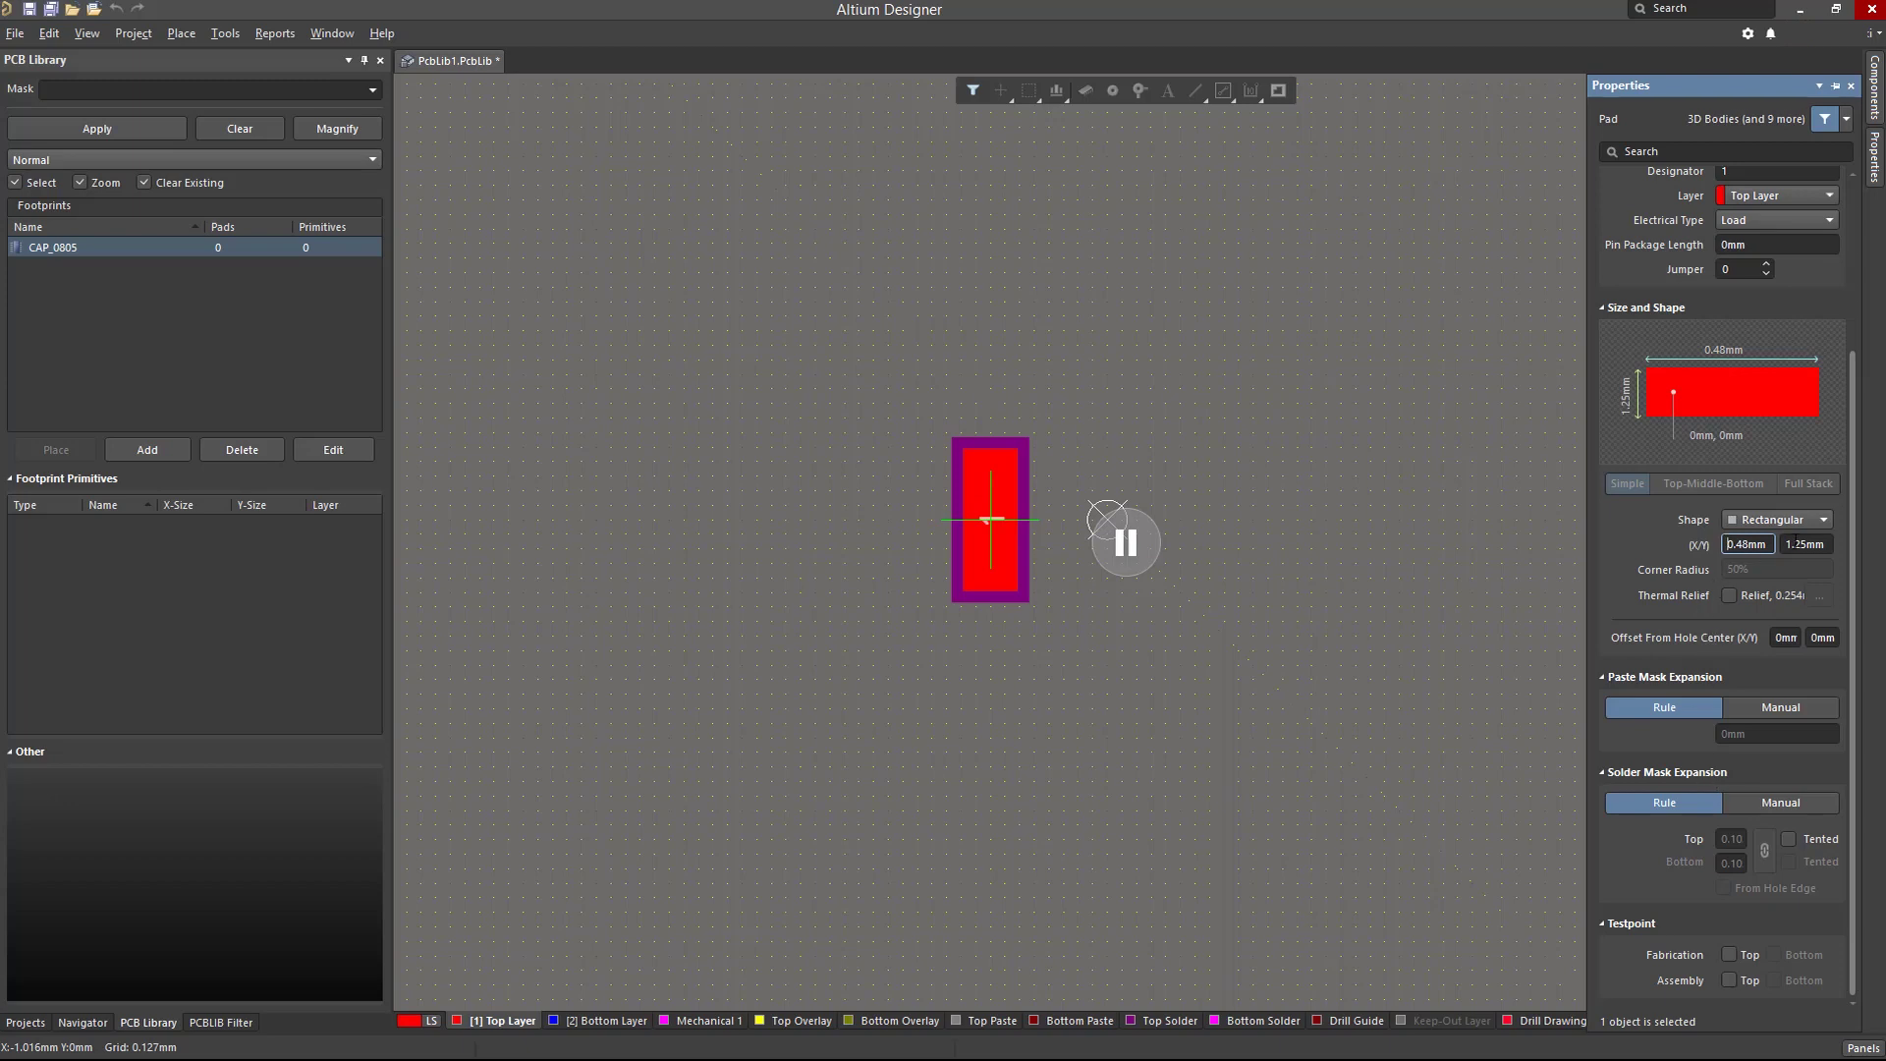
{"action": "left_click", "coordinate": [1813, 545]}
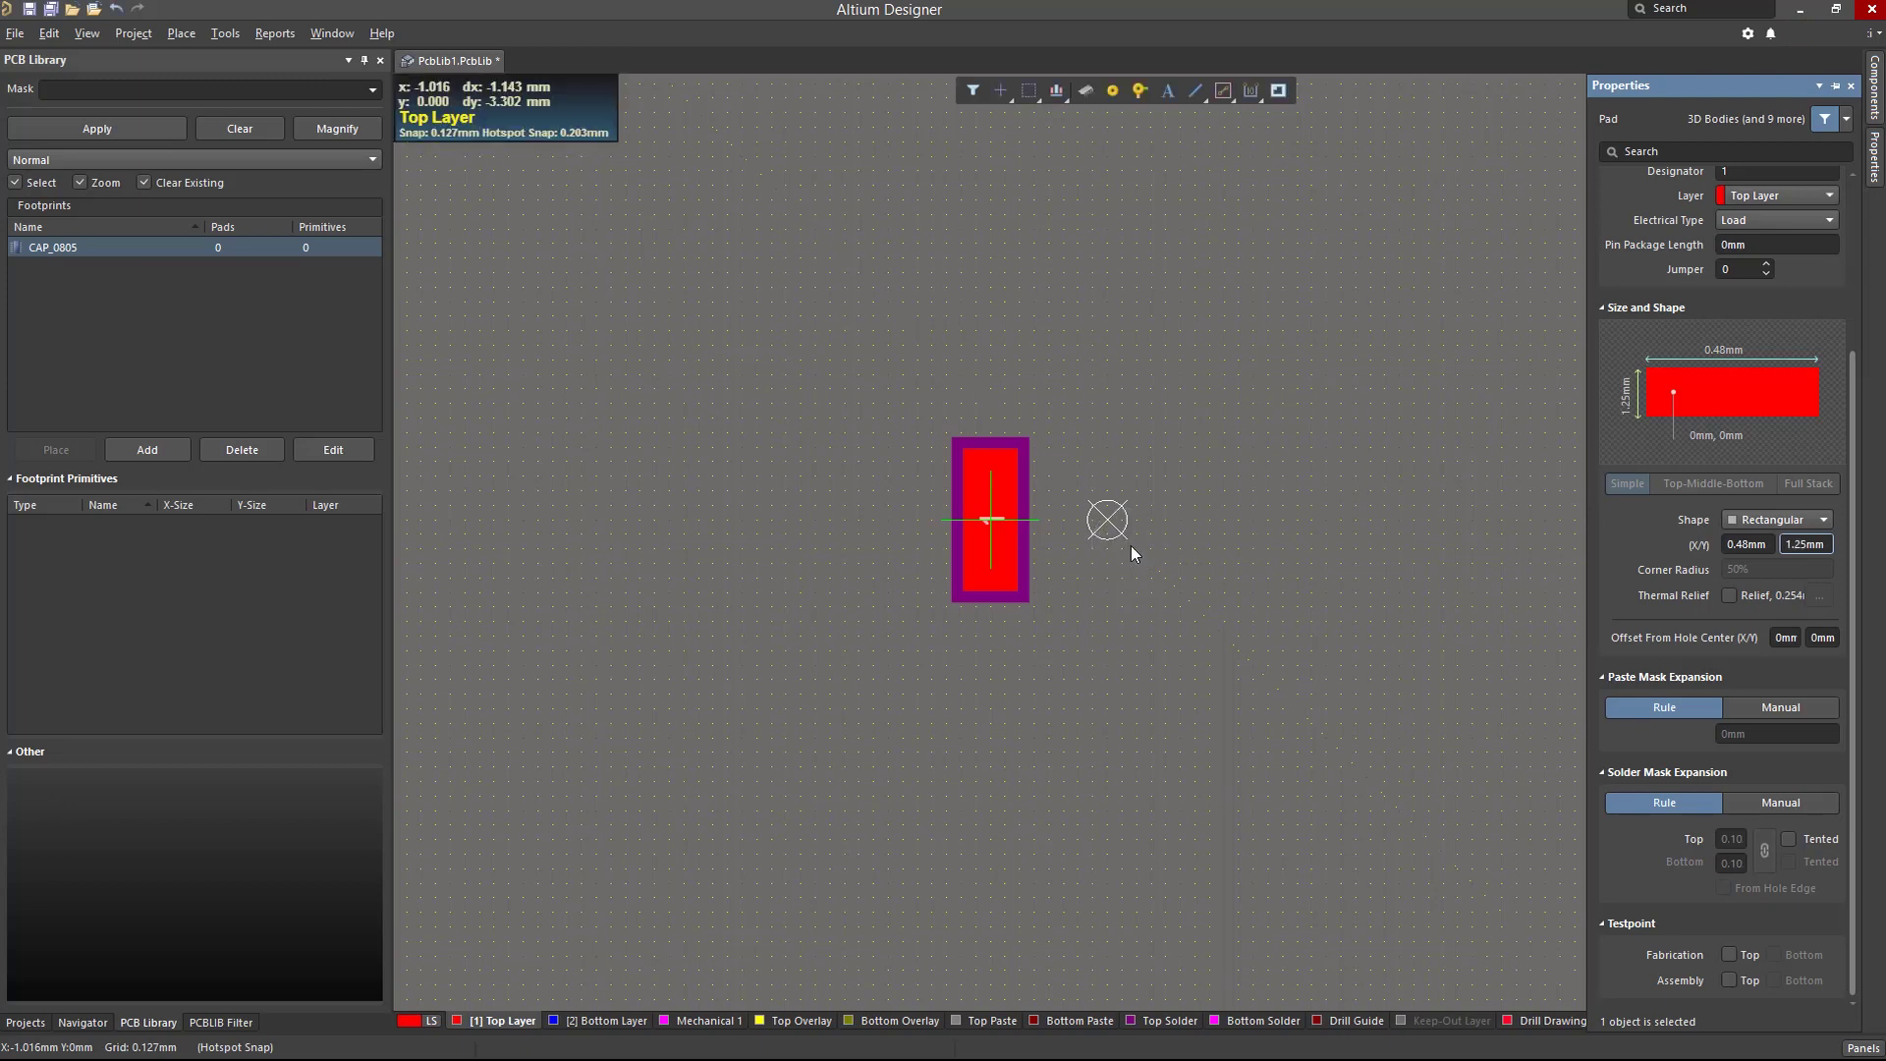
- Place pad 1 exactly on the footprint's reference point
{"action": "key", "text": "j"}
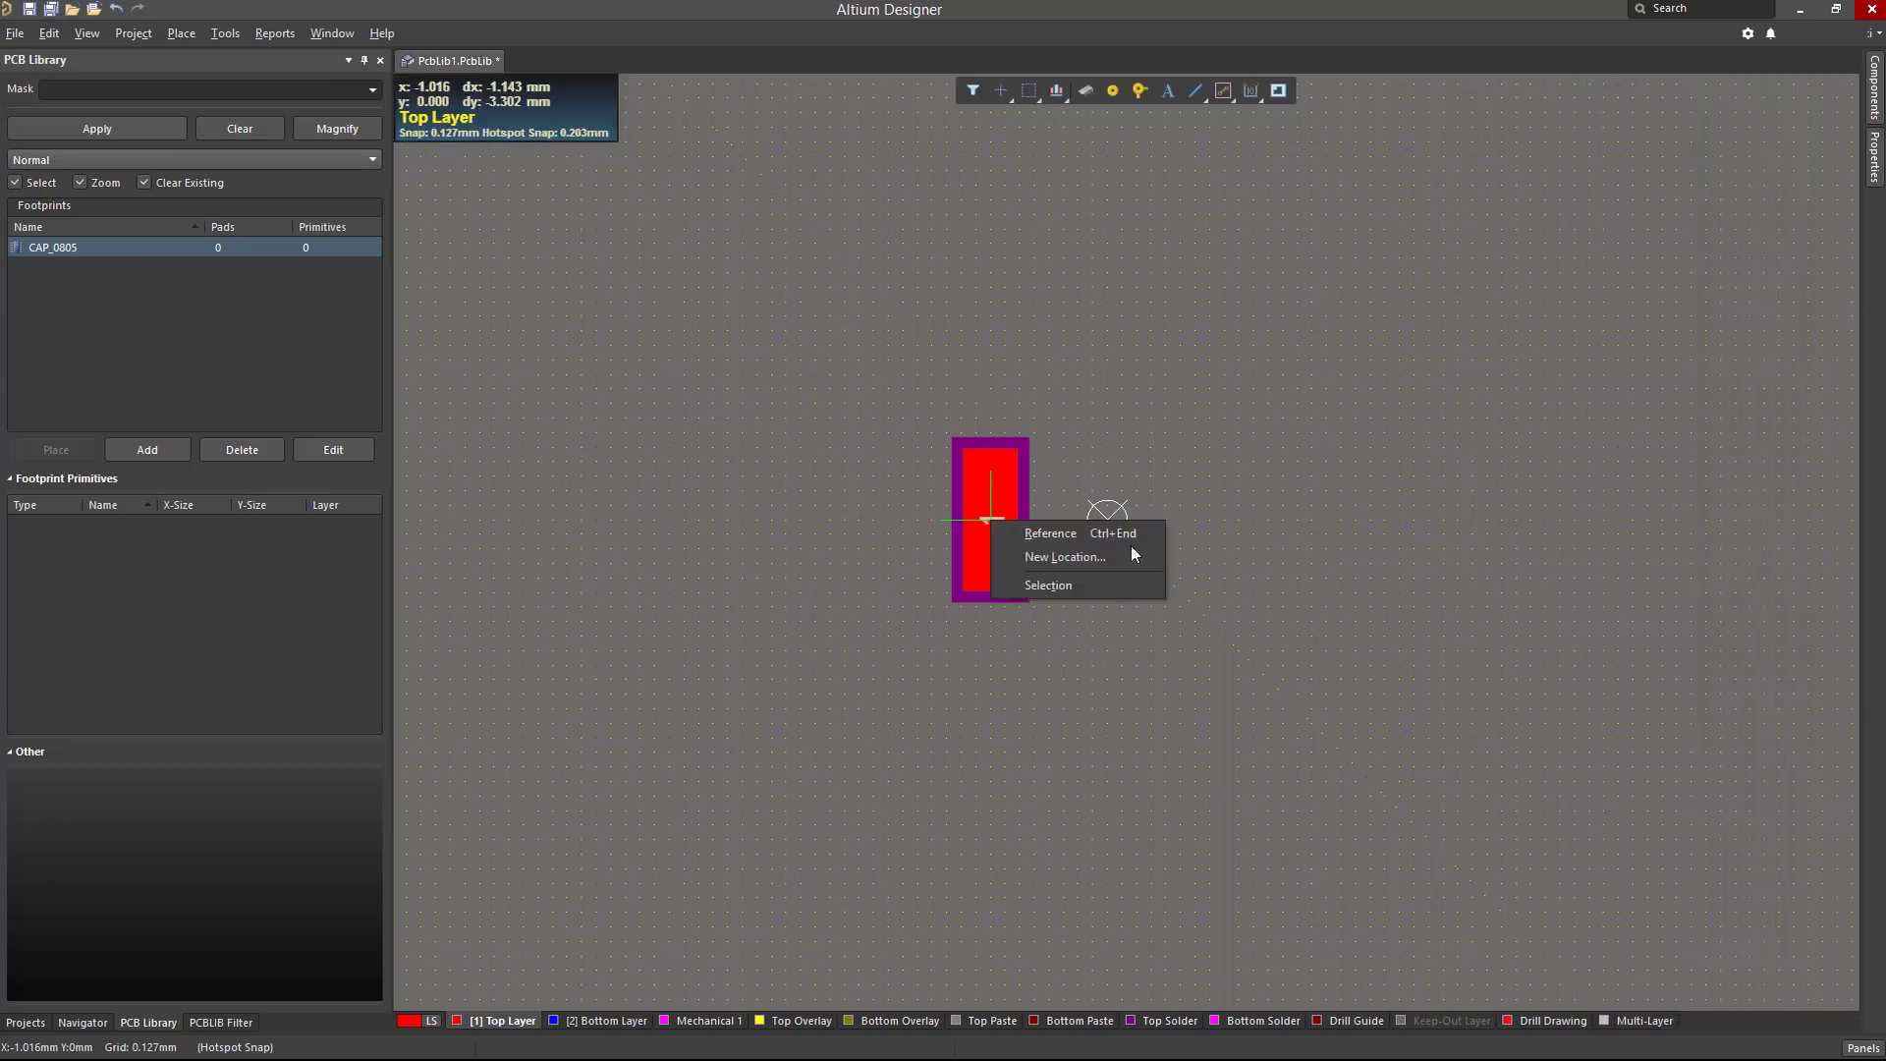
{"action": "key", "text": "r"}
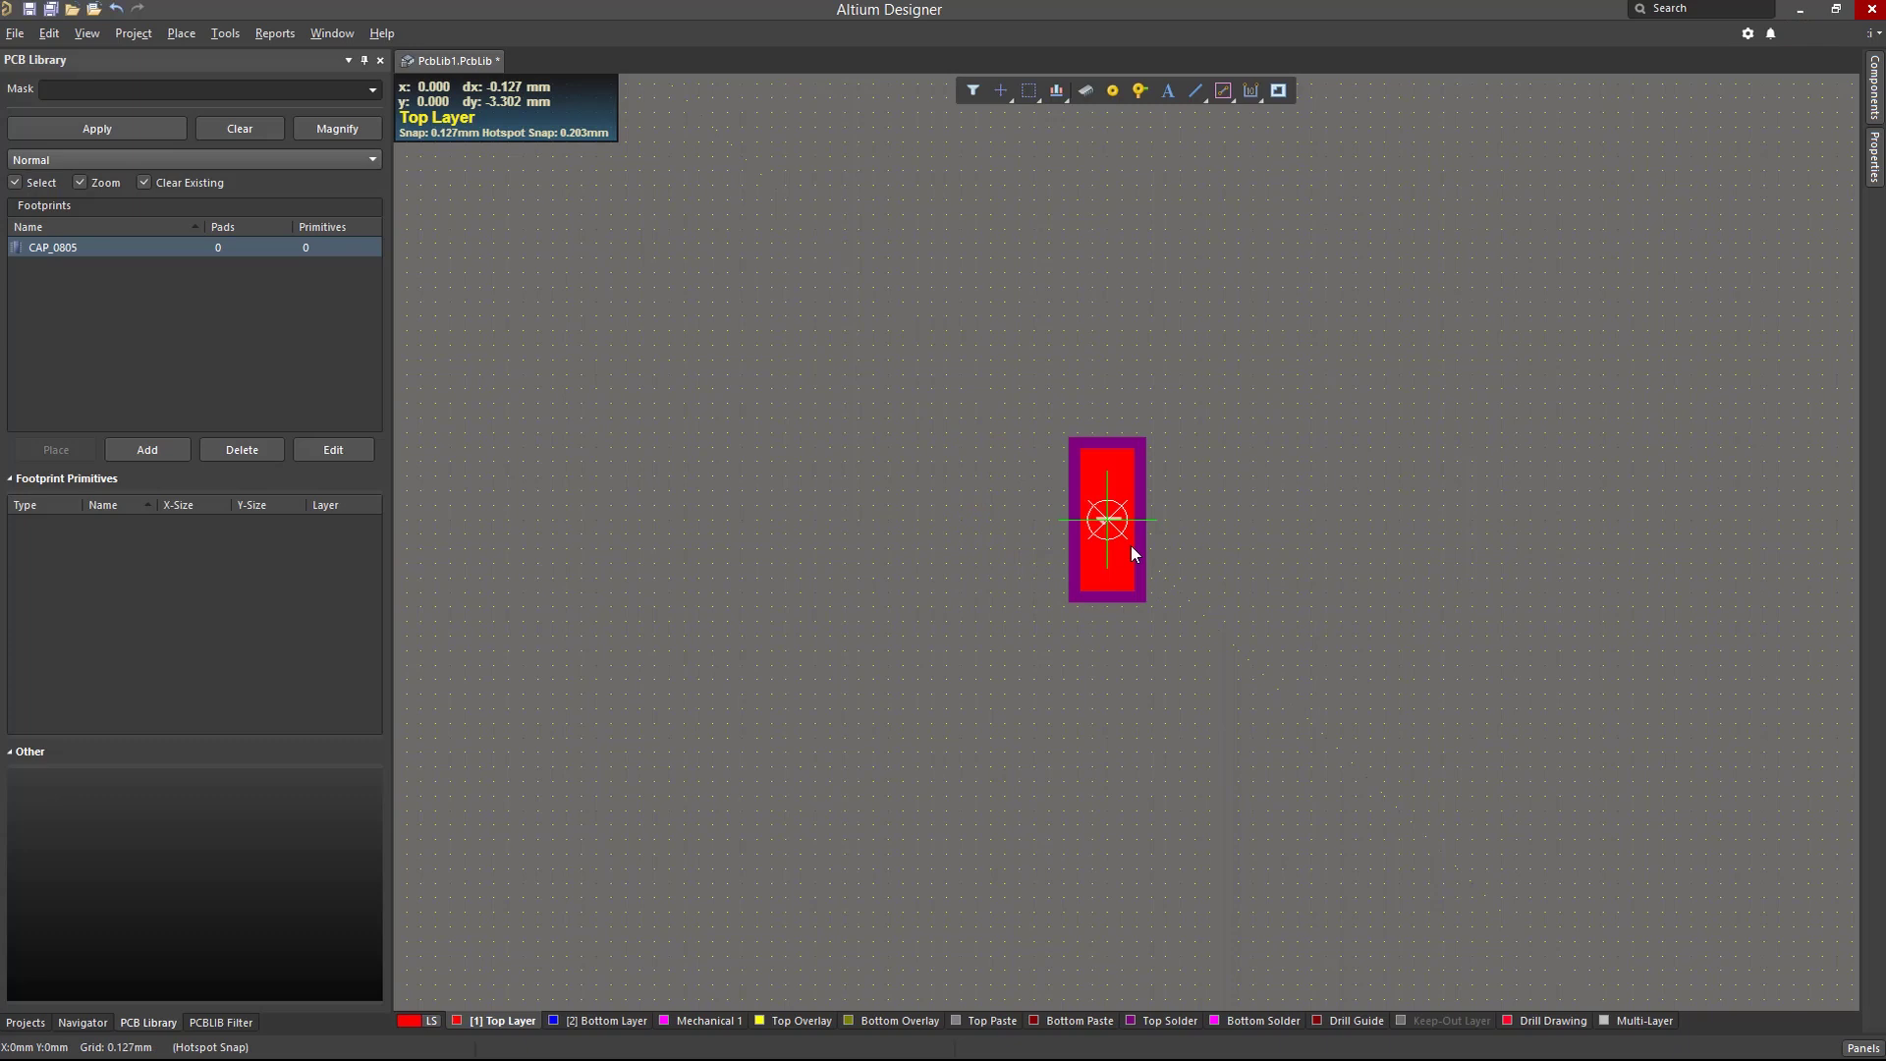
{"action": "key", "text": "Return"}
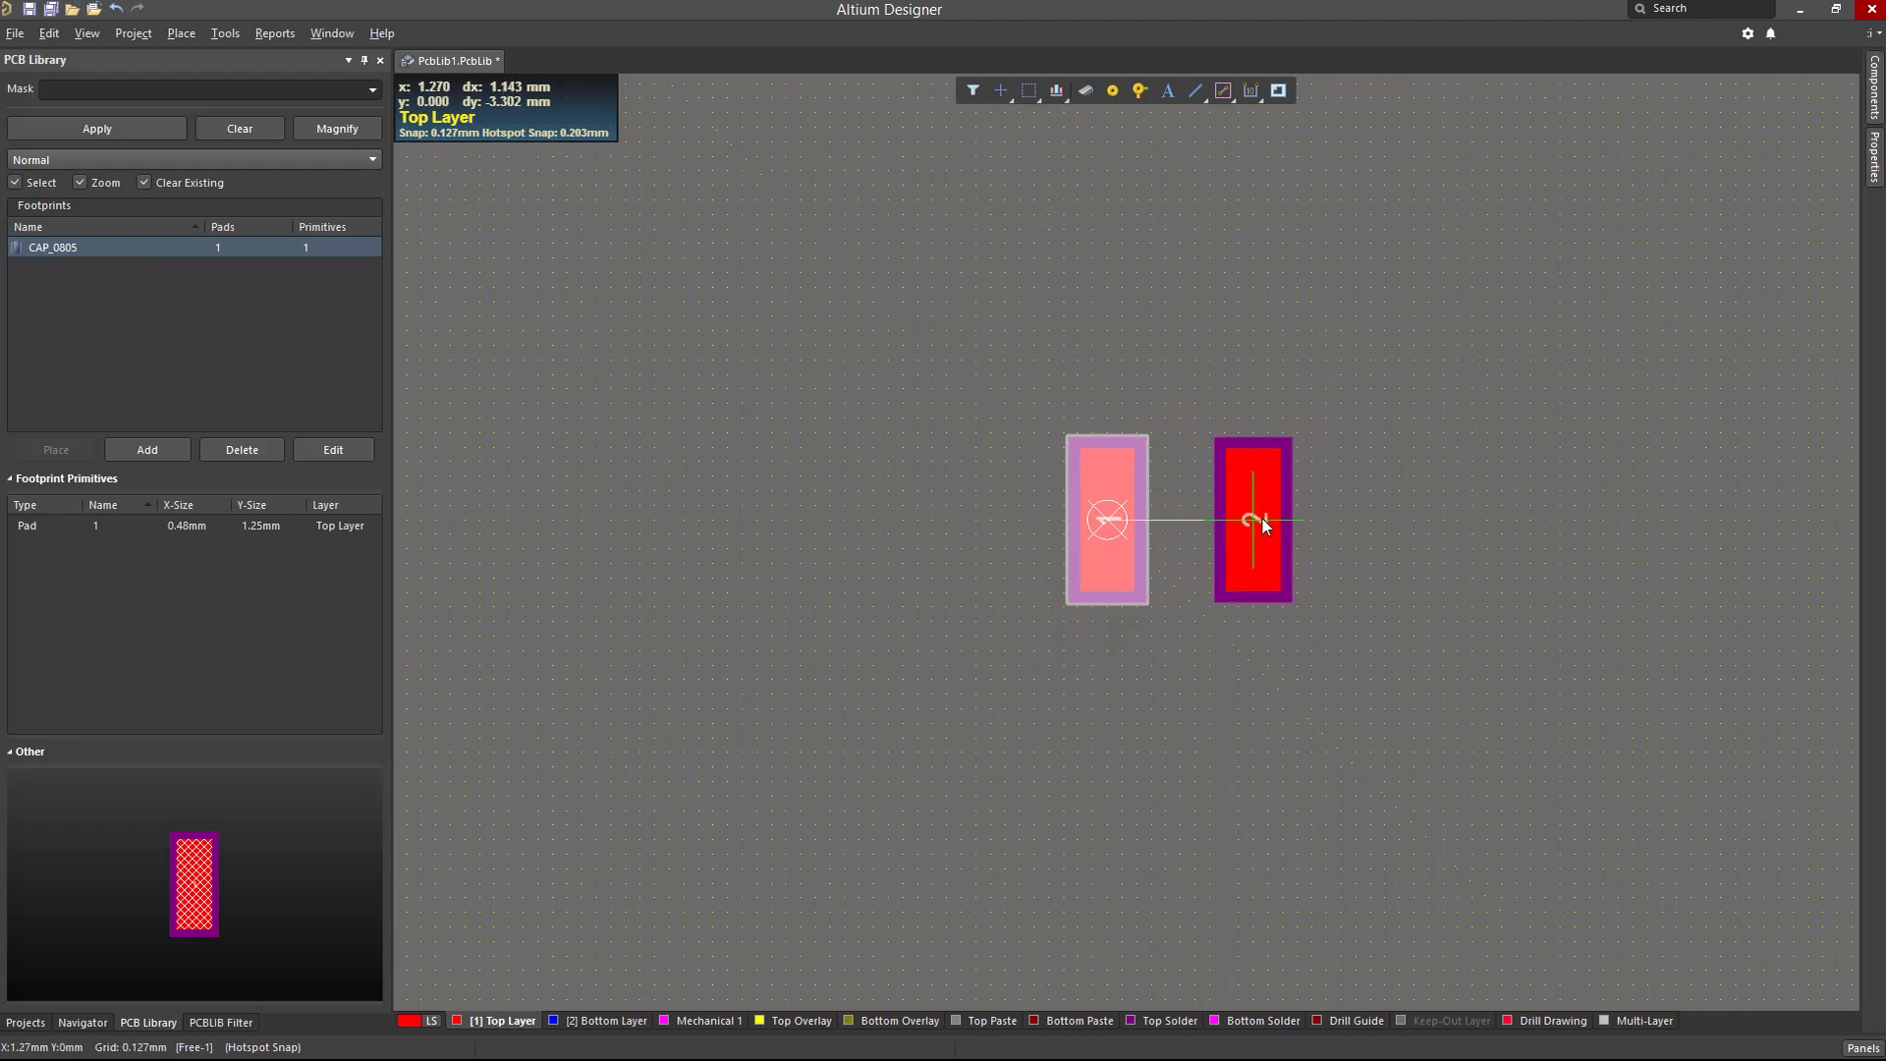
- Place pad 2 at X 1.52 mm, Y 0 and end pad placement
{"action": "scroll", "coordinate": [1264, 525], "scroll_direction": "up", "scroll_amount": 4, "text": "ctrl"}
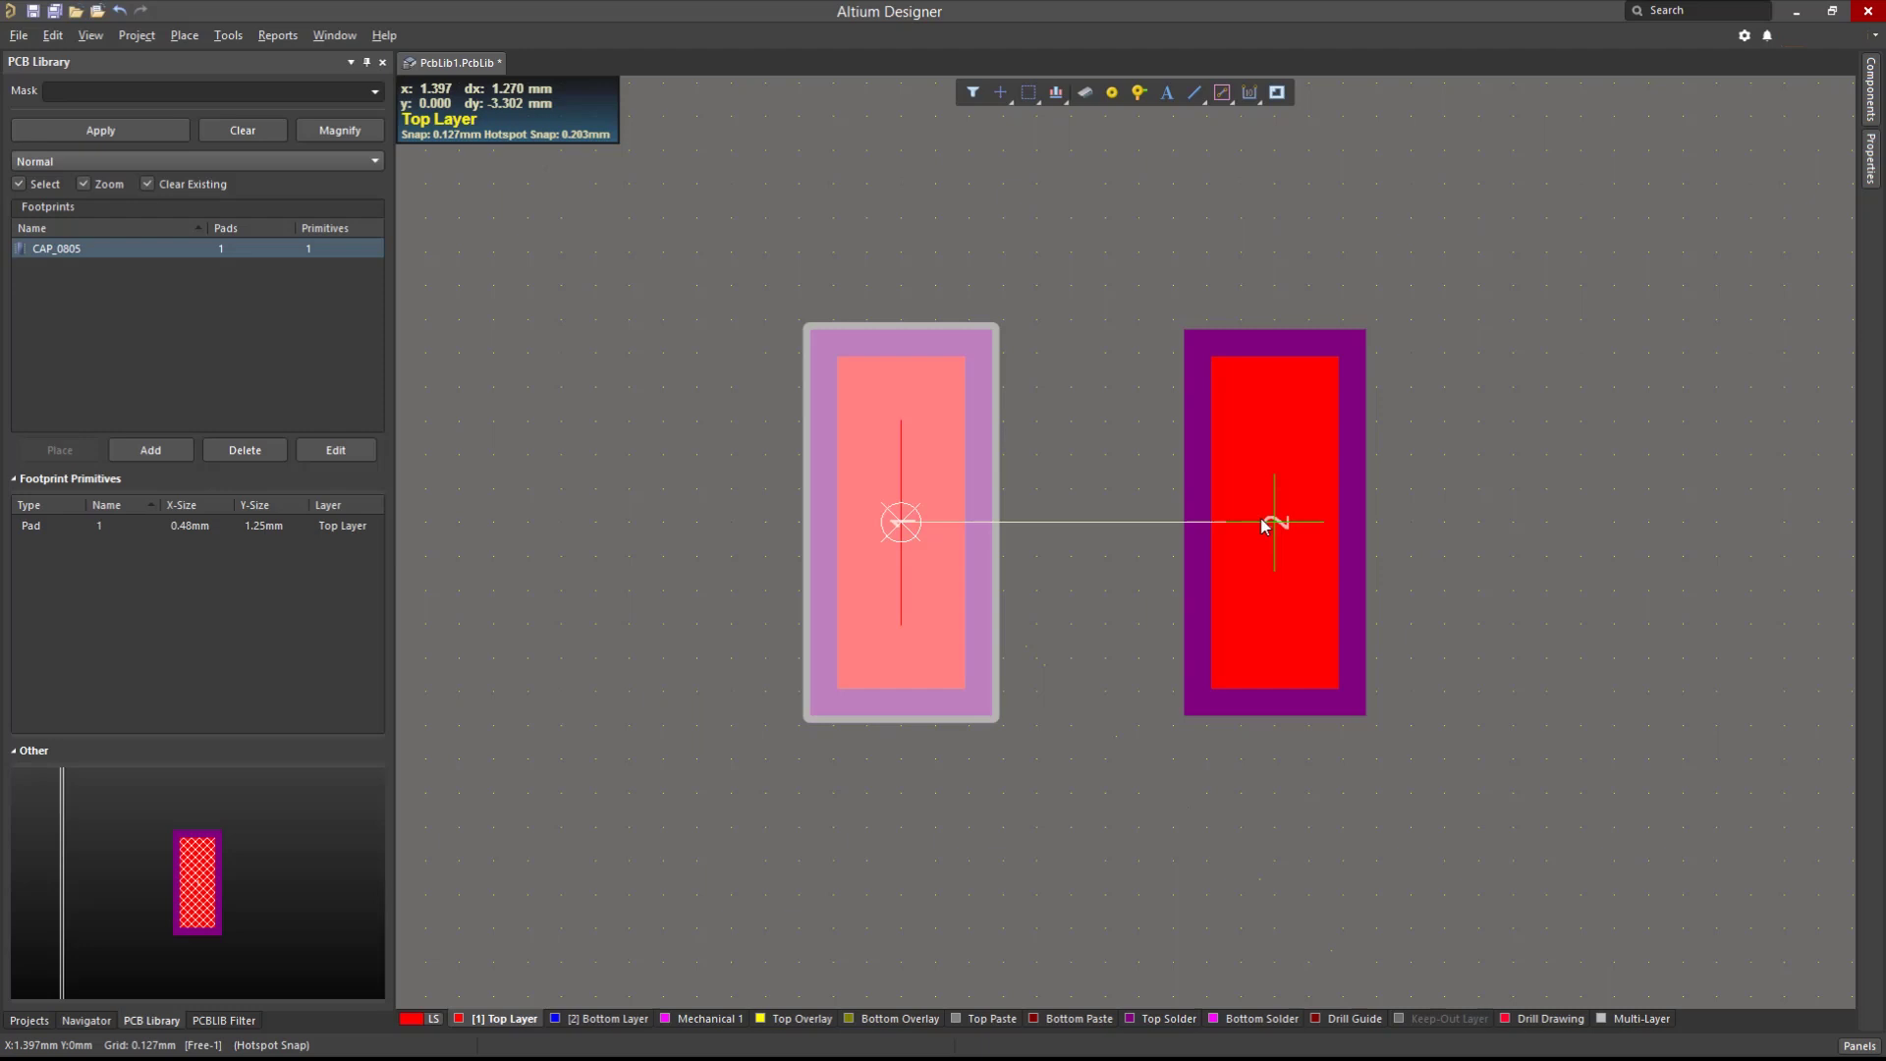
{"action": "key", "text": "j"}
{"action": "key", "text": "l"}
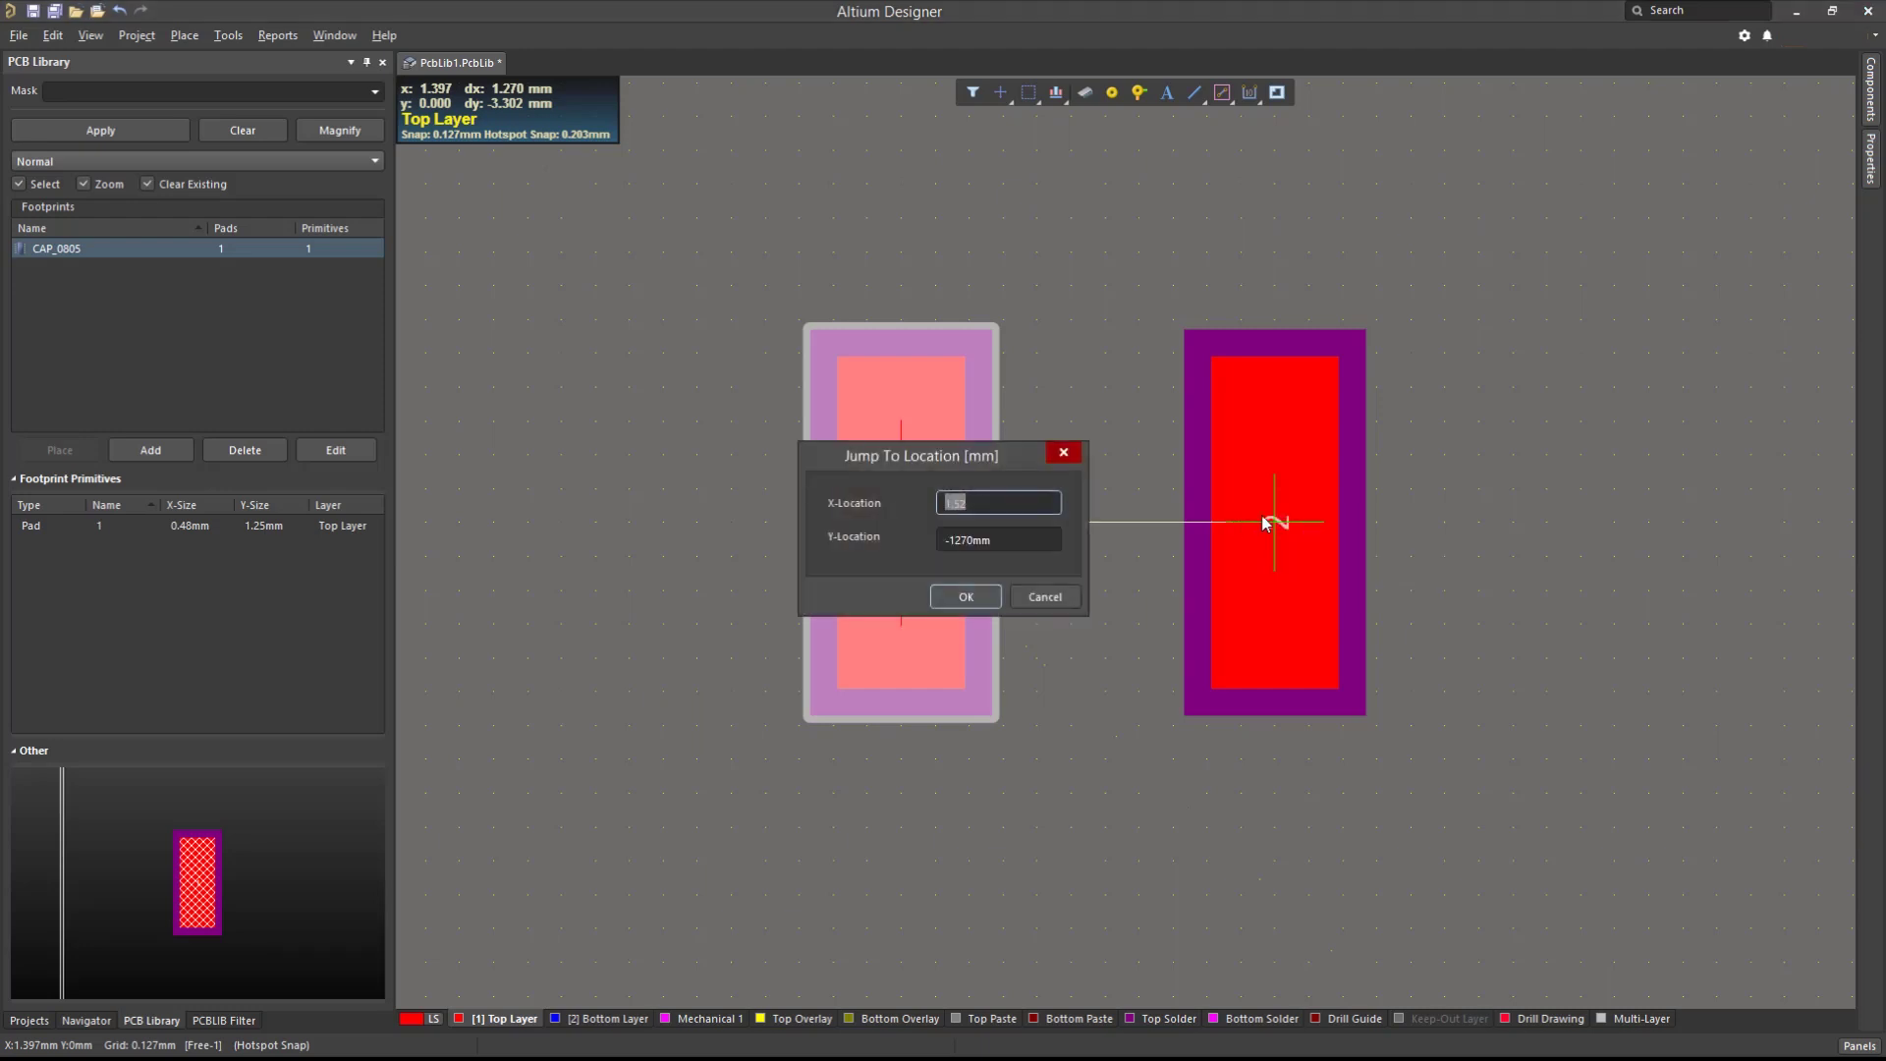
{"action": "left_click", "coordinate": [1012, 553]}
{"action": "left_click_drag", "start_coordinate": [985, 539], "coordinate": [894, 566]}
{"action": "type", "text": "0"}
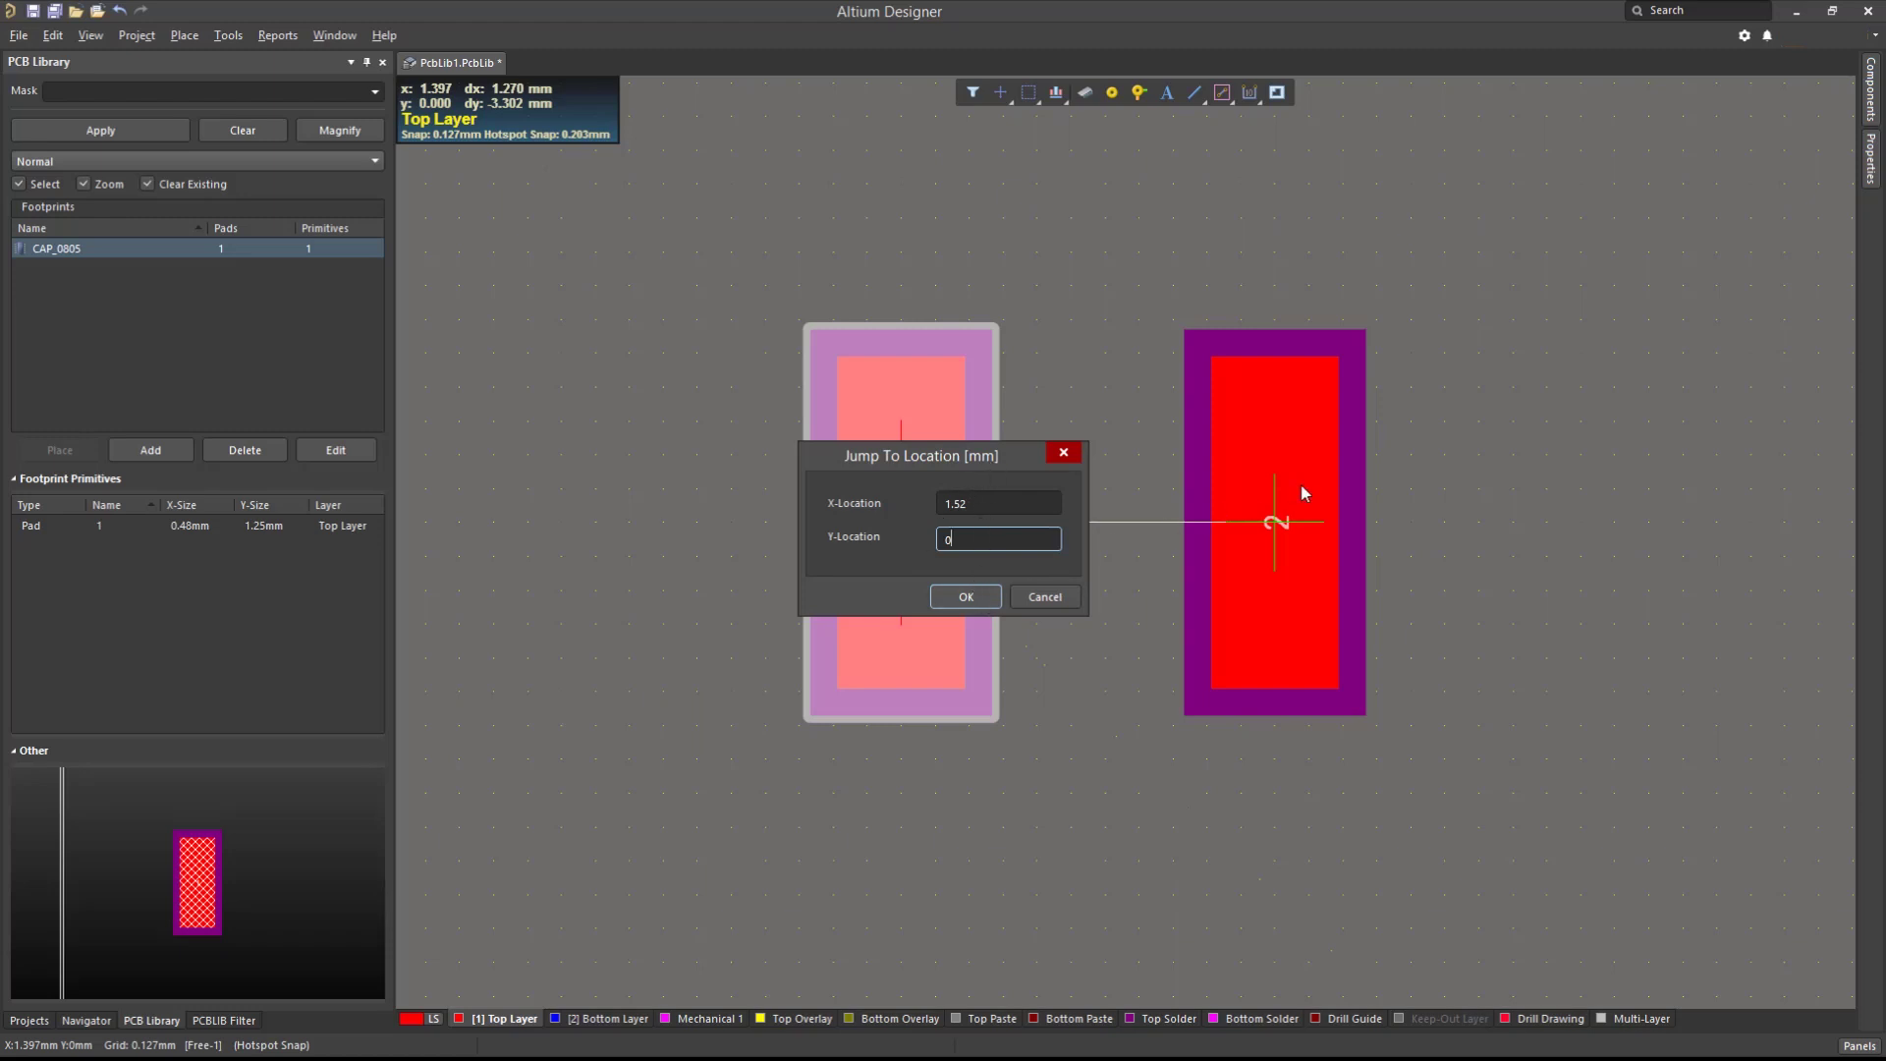
{"action": "key", "text": "Return"}
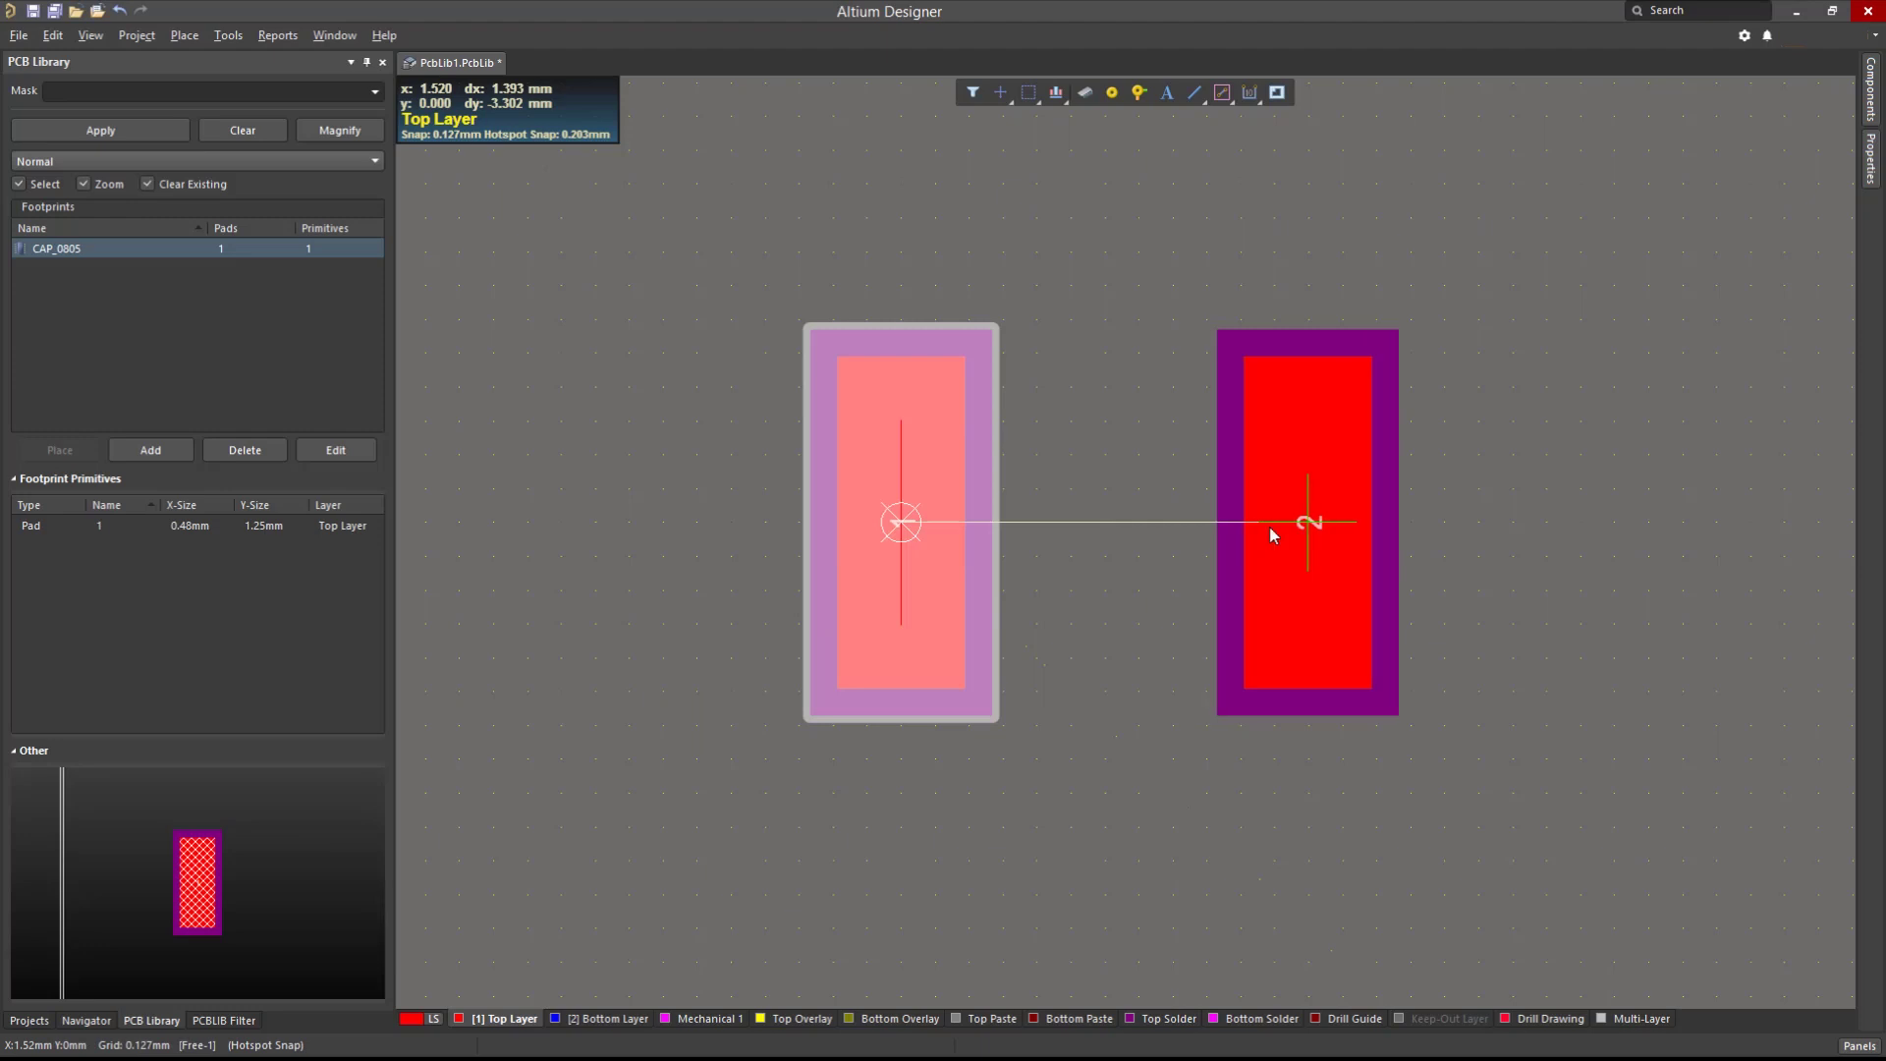
{"action": "left_click", "coordinate": [1270, 530]}
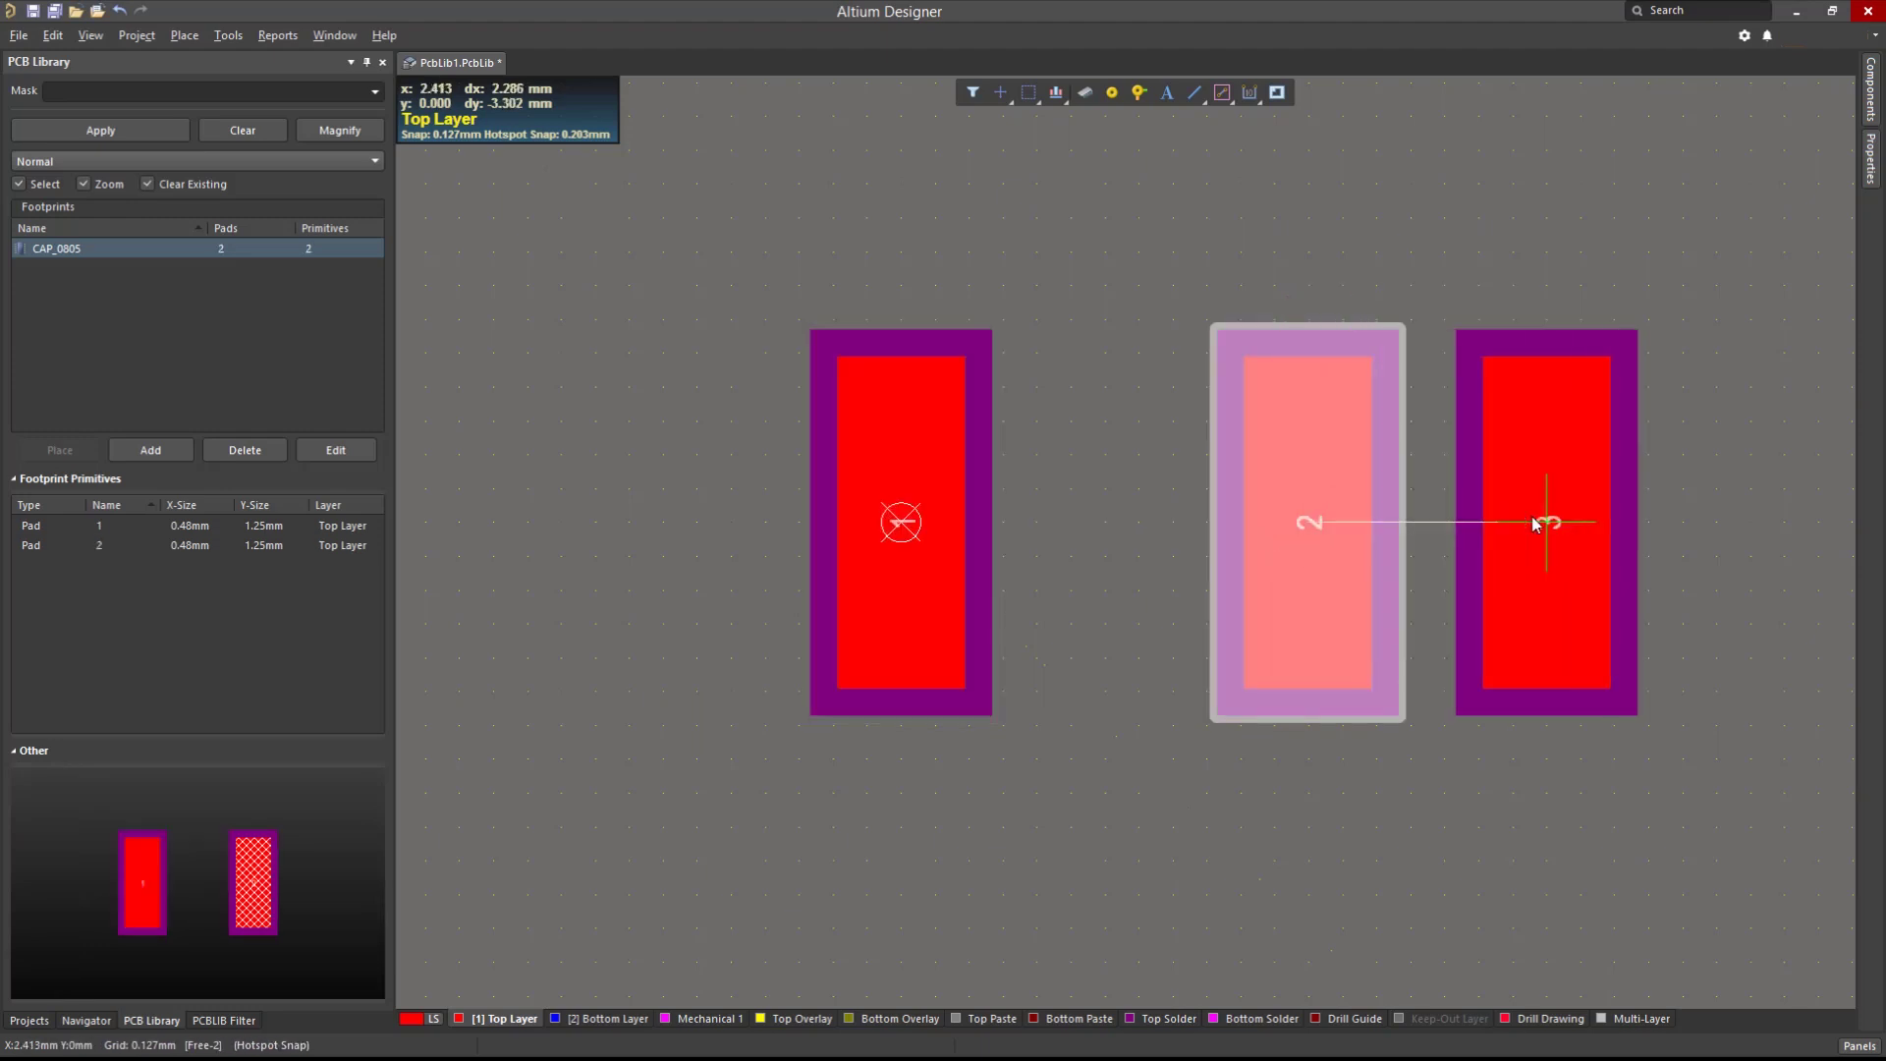
{"action": "key", "text": "Escape"}
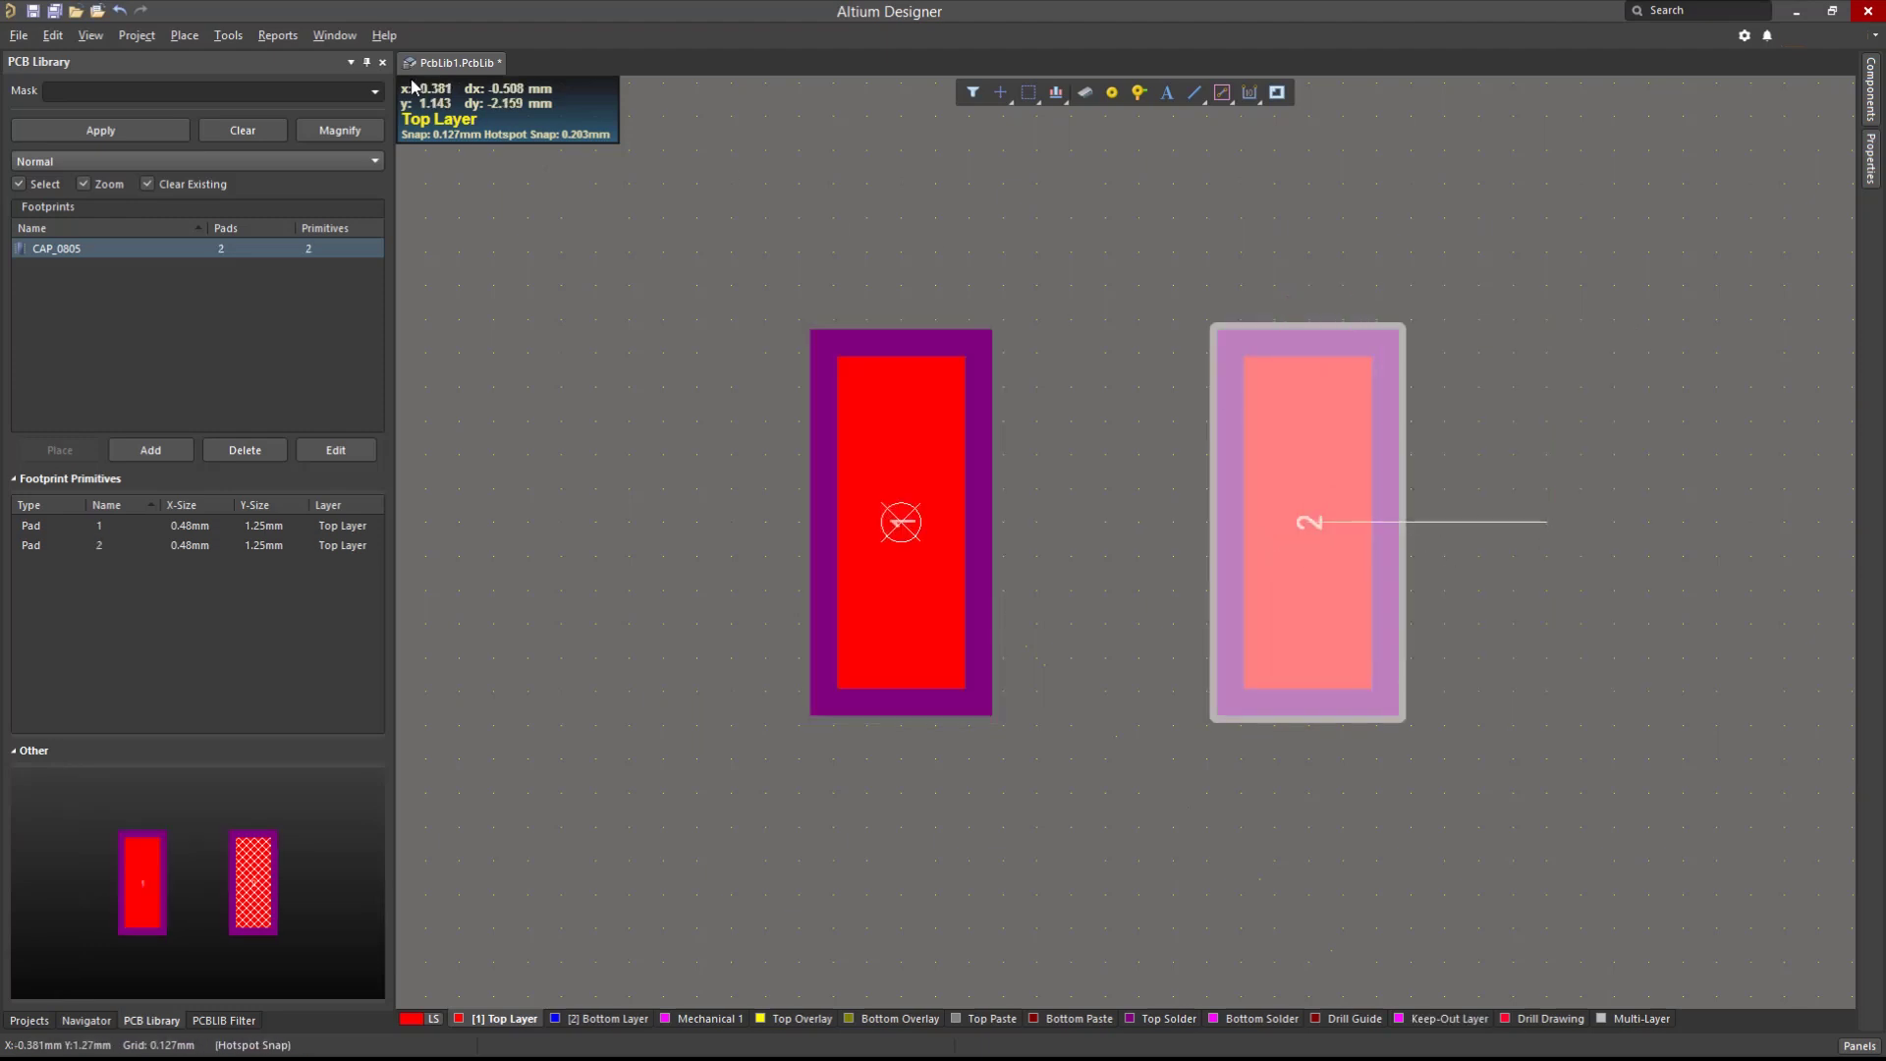
- Set the footprint's reference point to the centre of the two pads
{"action": "left_click", "coordinate": [53, 35]}
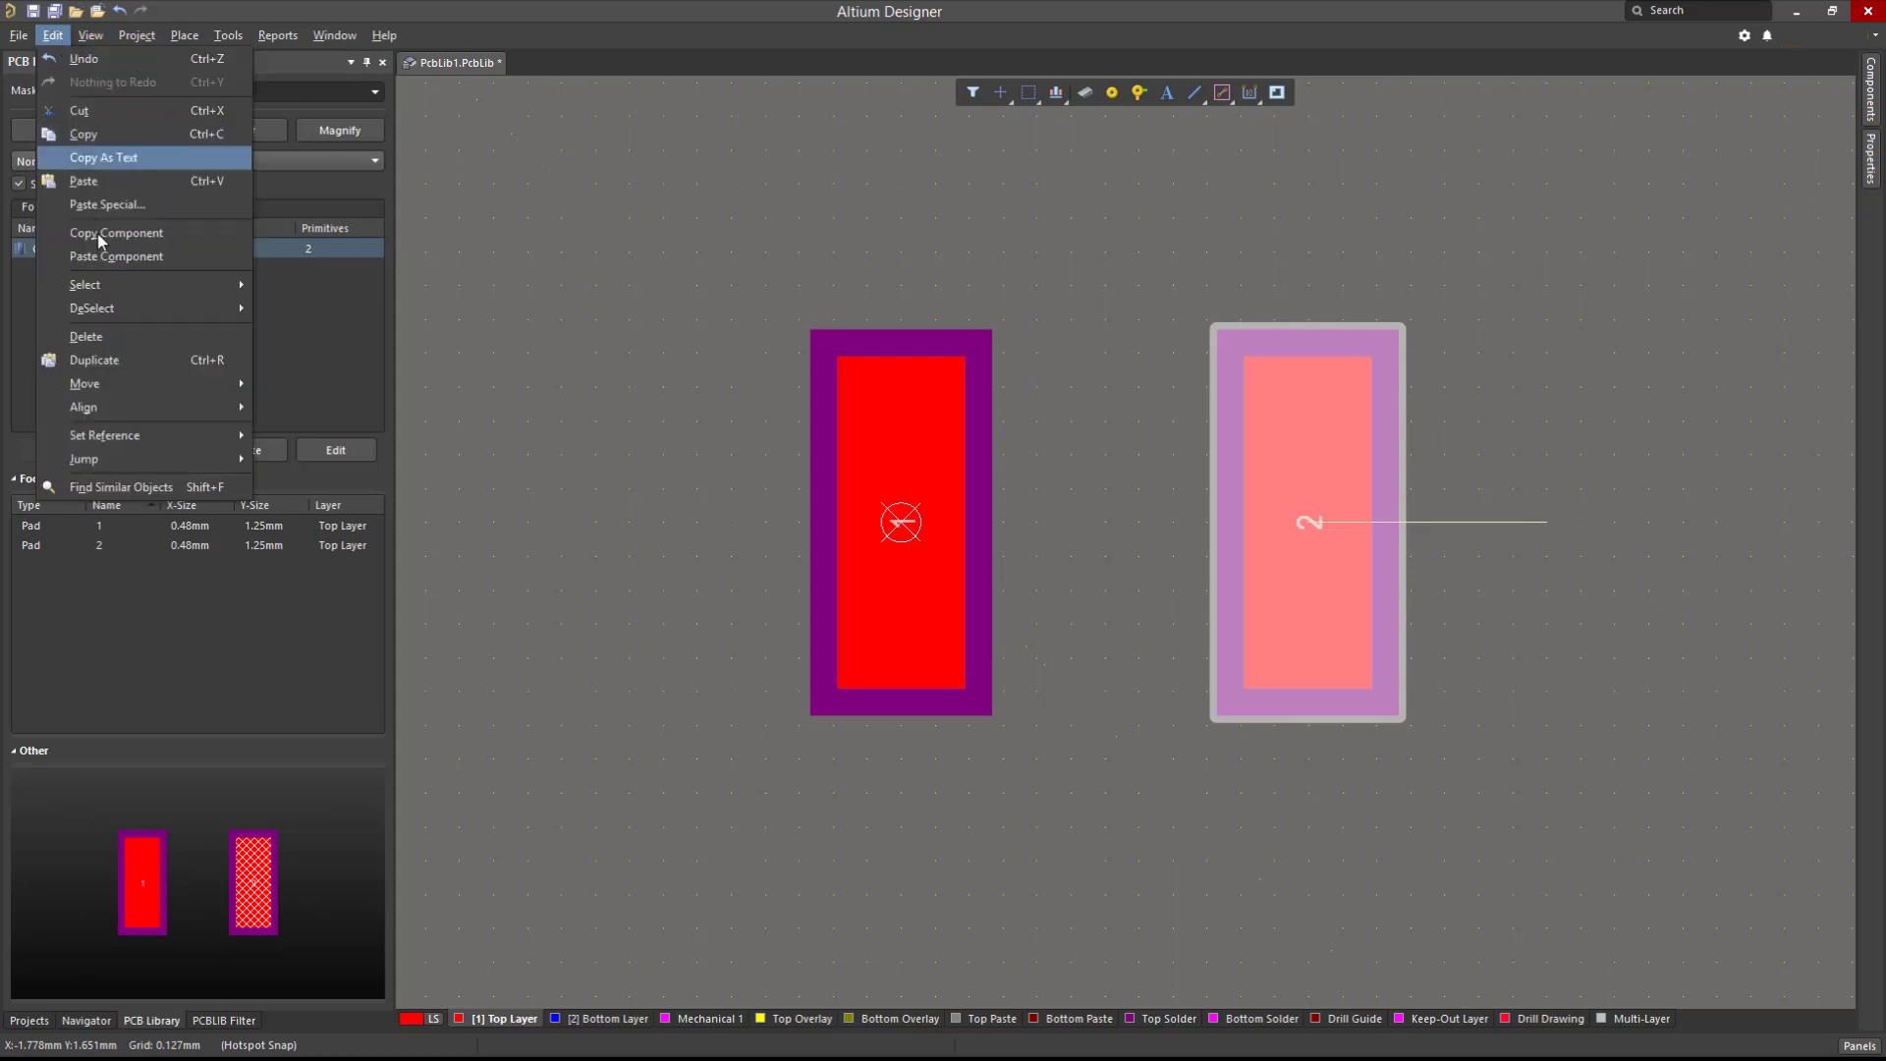
{"action": "mouse_move", "coordinate": [167, 442]}
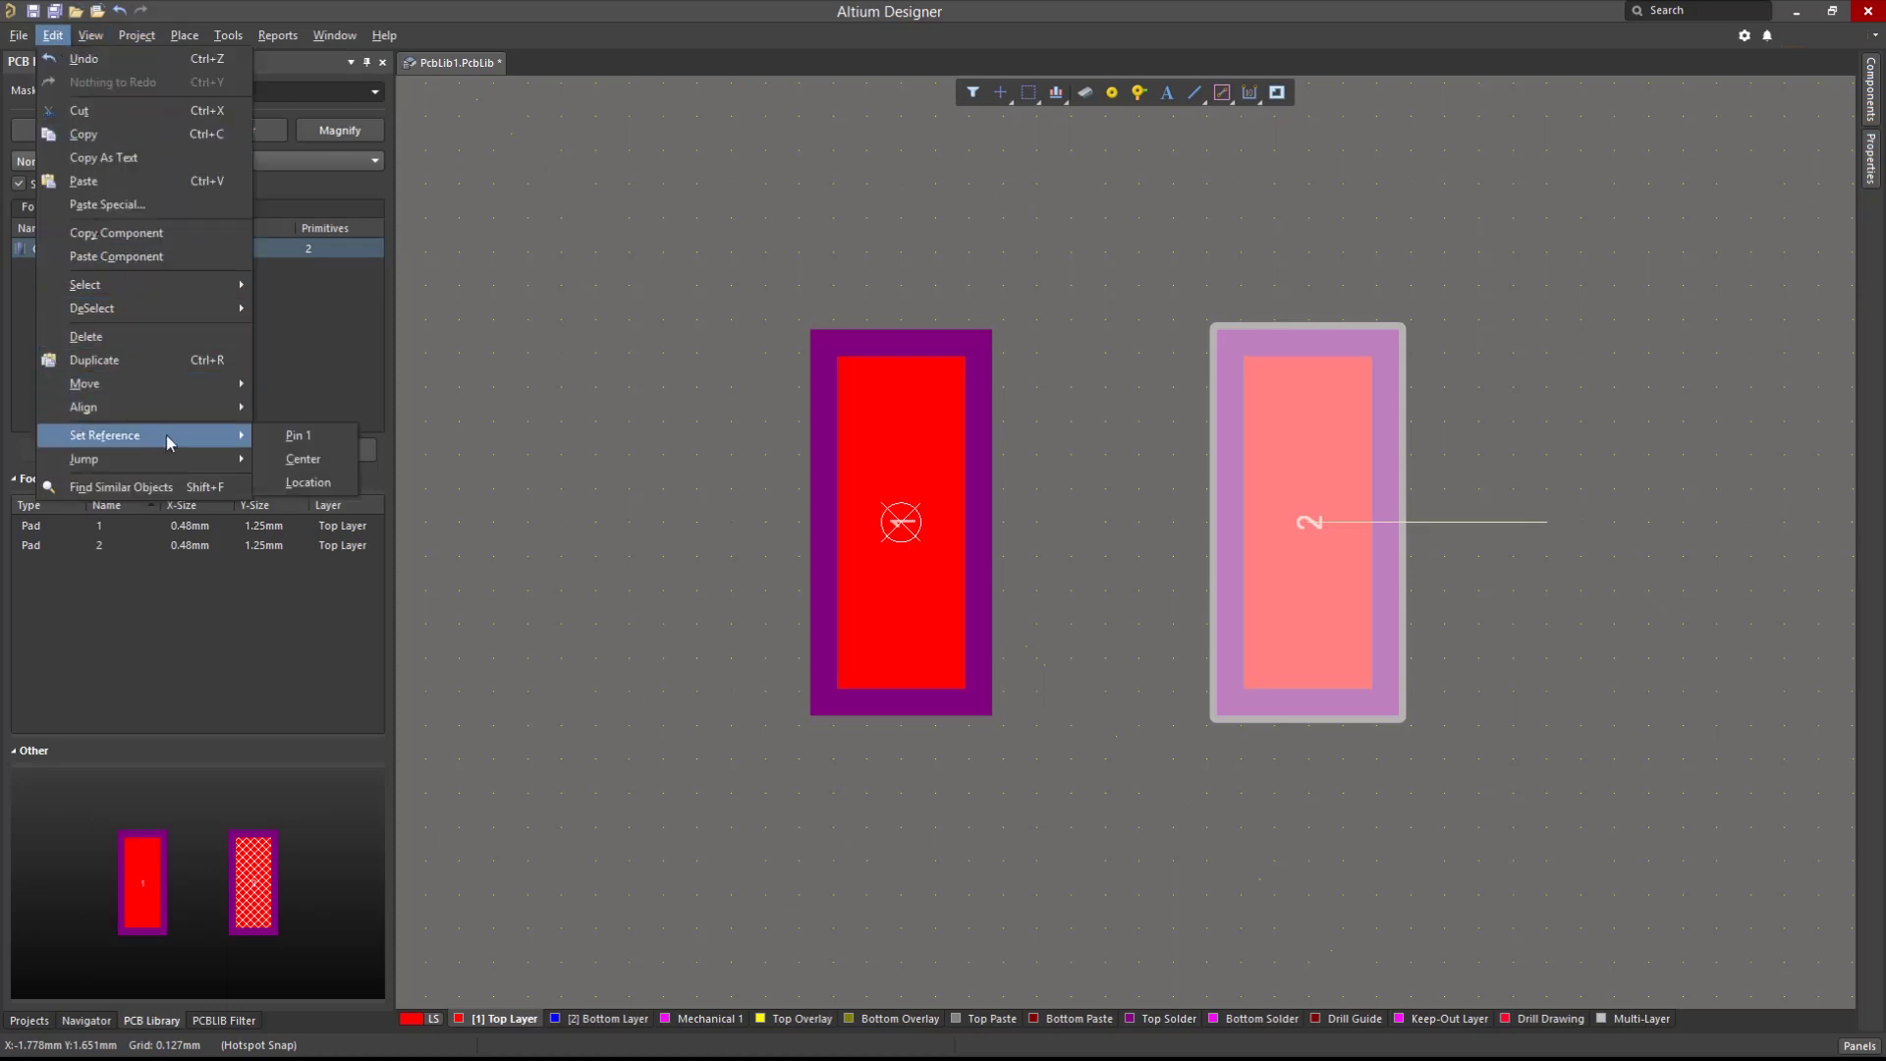
{"action": "left_click", "coordinate": [291, 458]}
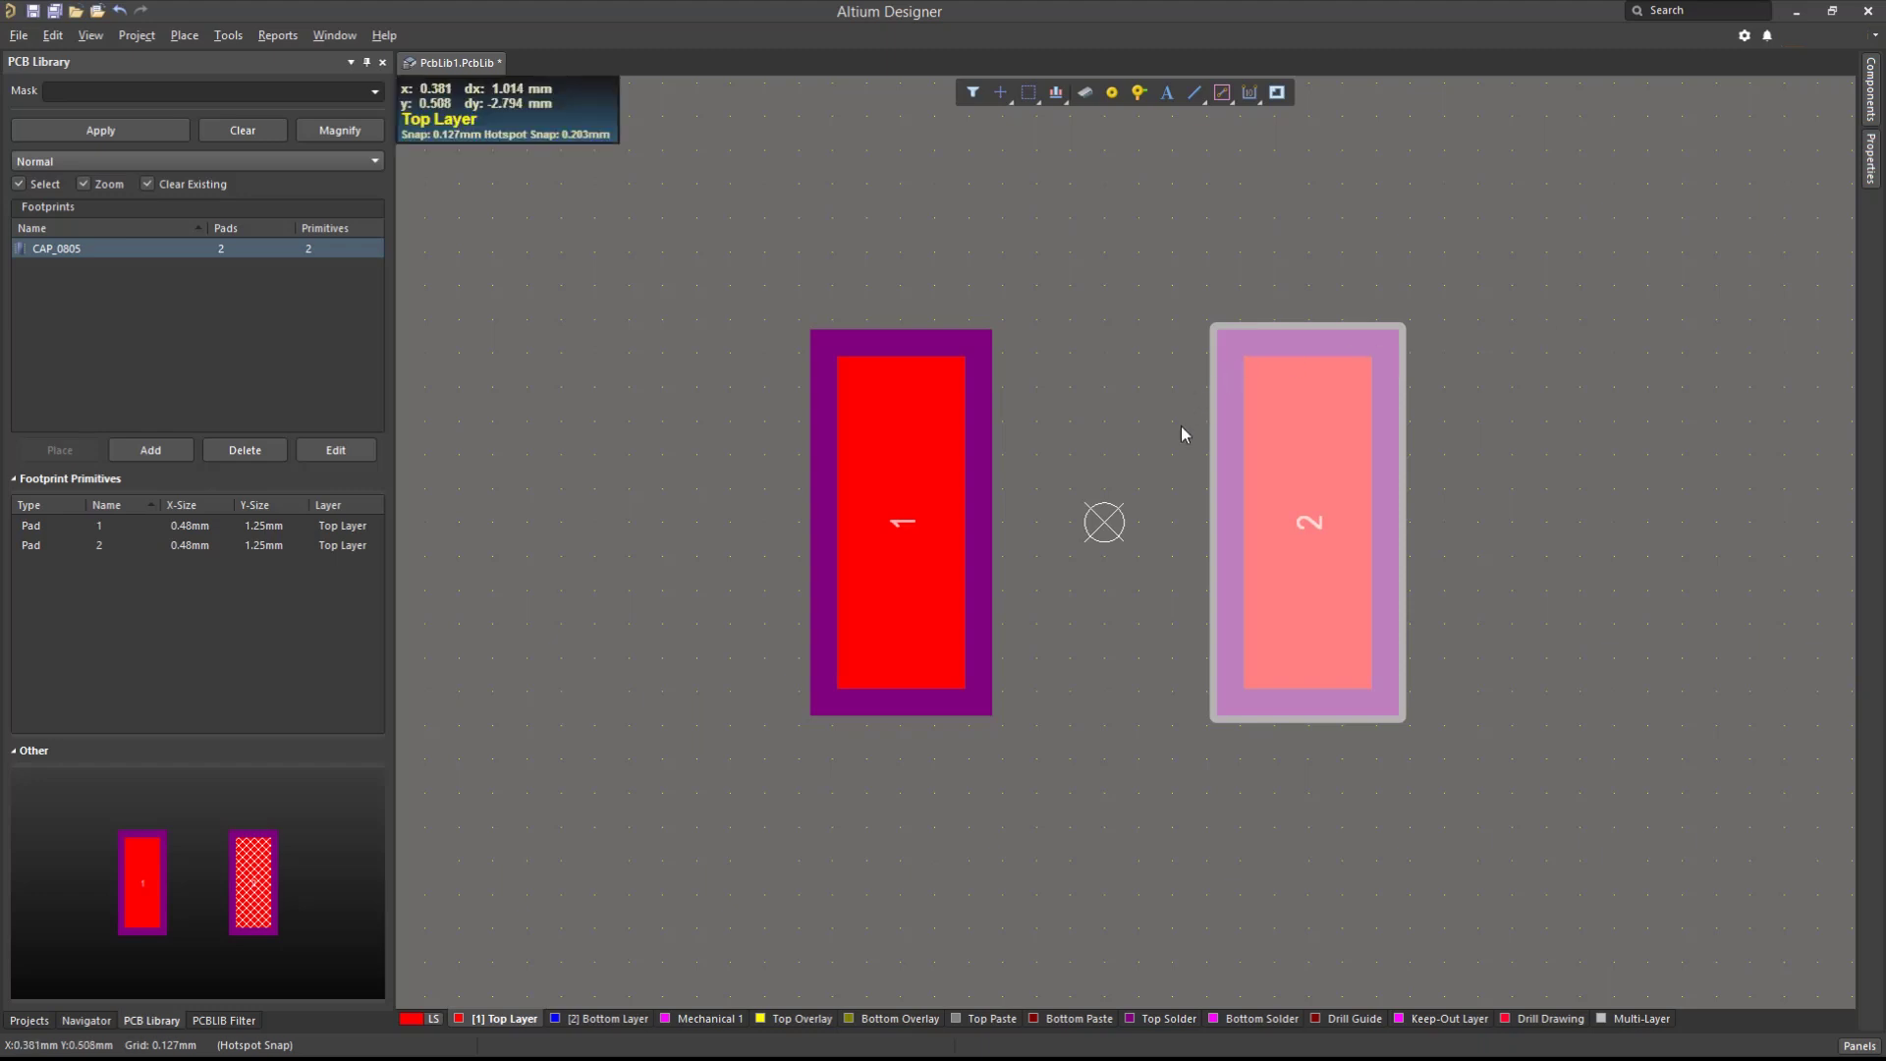
{"action": "right_click_drag", "start_coordinate": [1116, 552], "coordinate": [1122, 563]}
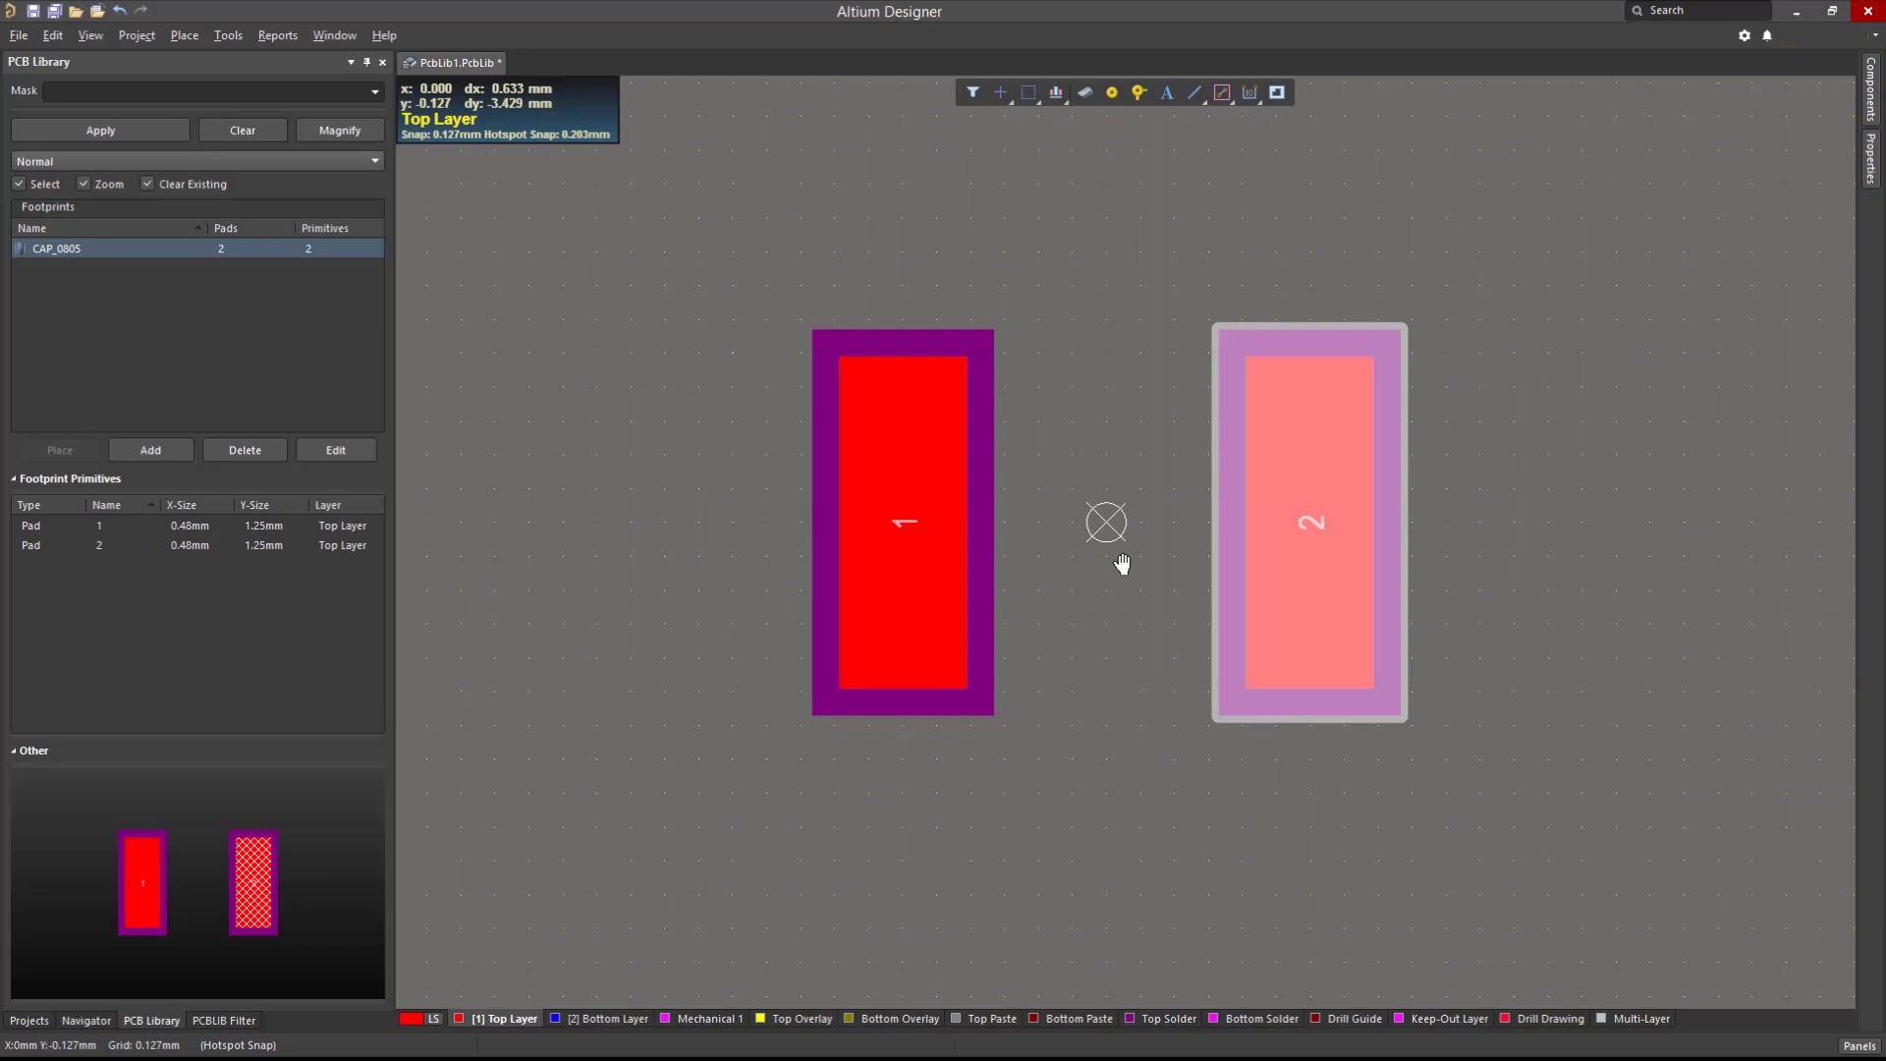
{"action": "scroll", "coordinate": [1123, 560], "scroll_direction": "down", "scroll_amount": 2, "text": "ctrl"}
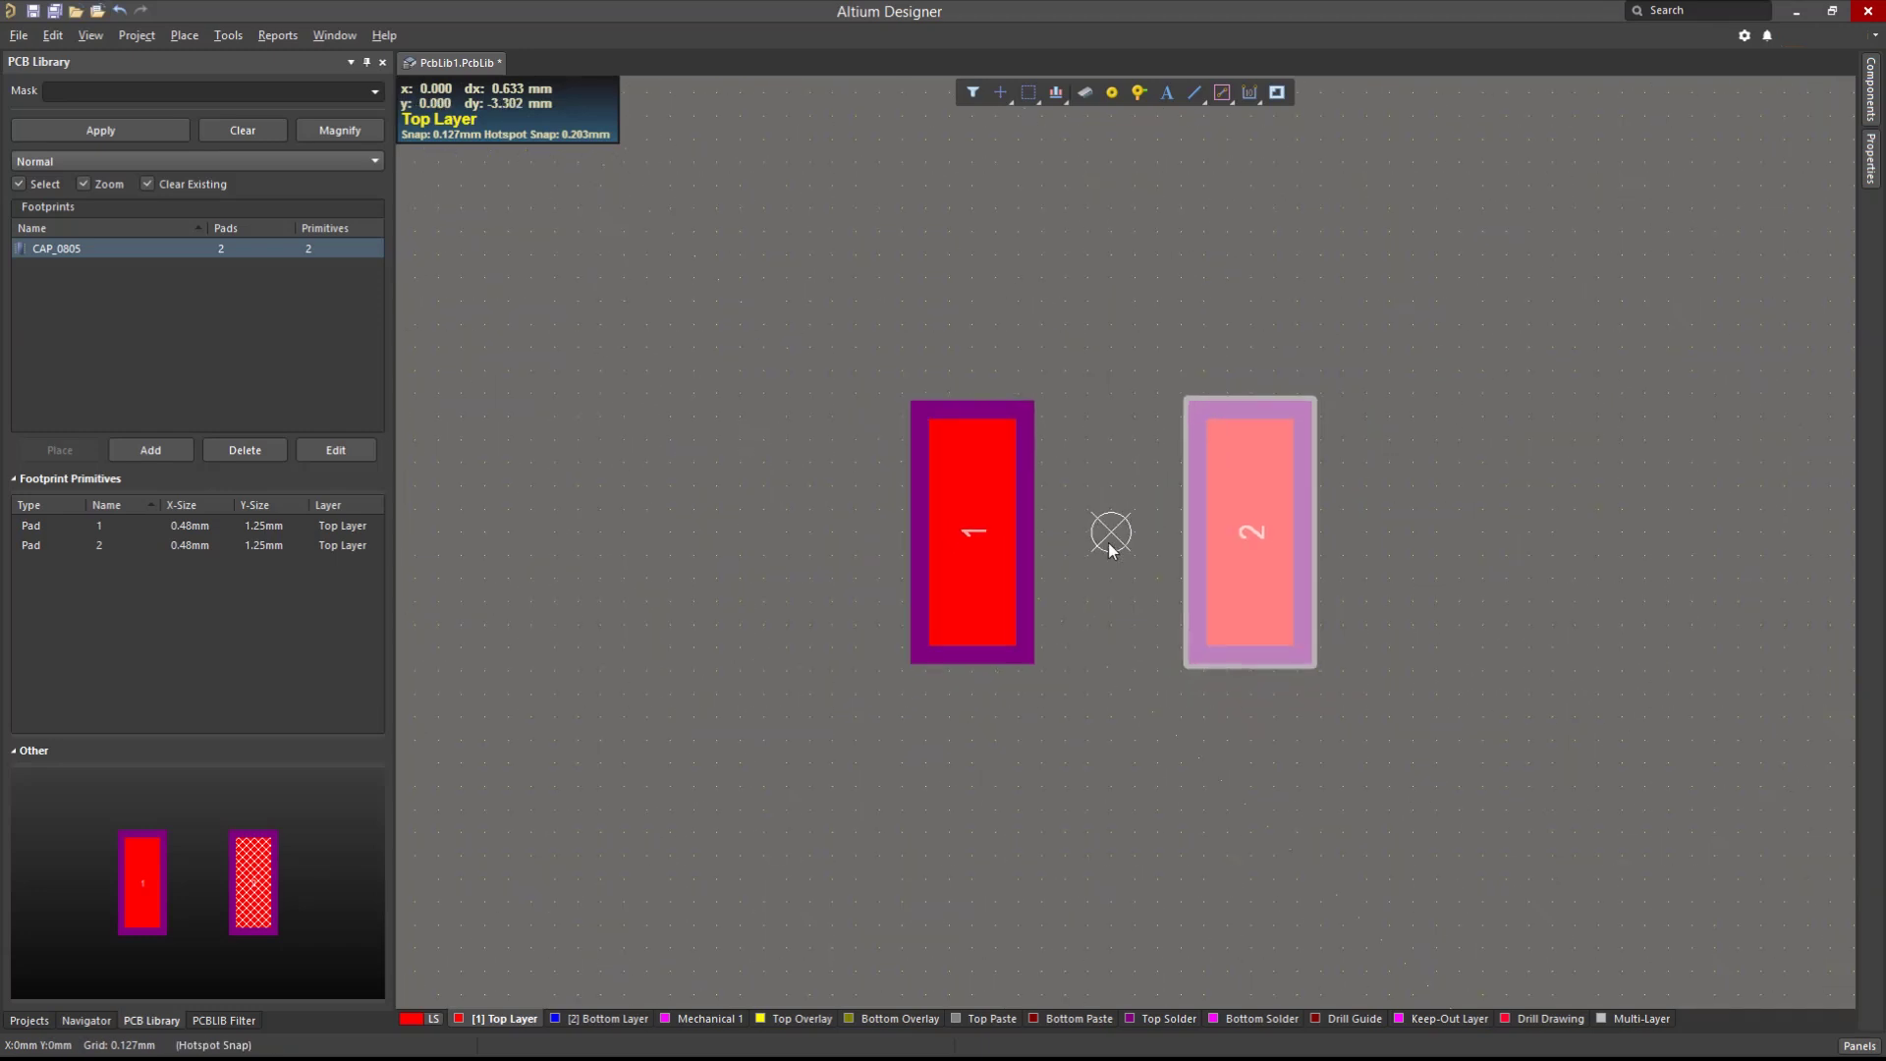
- Start a 3D body on Mechanical 1, try the Cylinder and Sphere model types, and choose Extruded
{"action": "key", "text": "KP_Add"}
{"action": "key", "text": "KP_Add"}
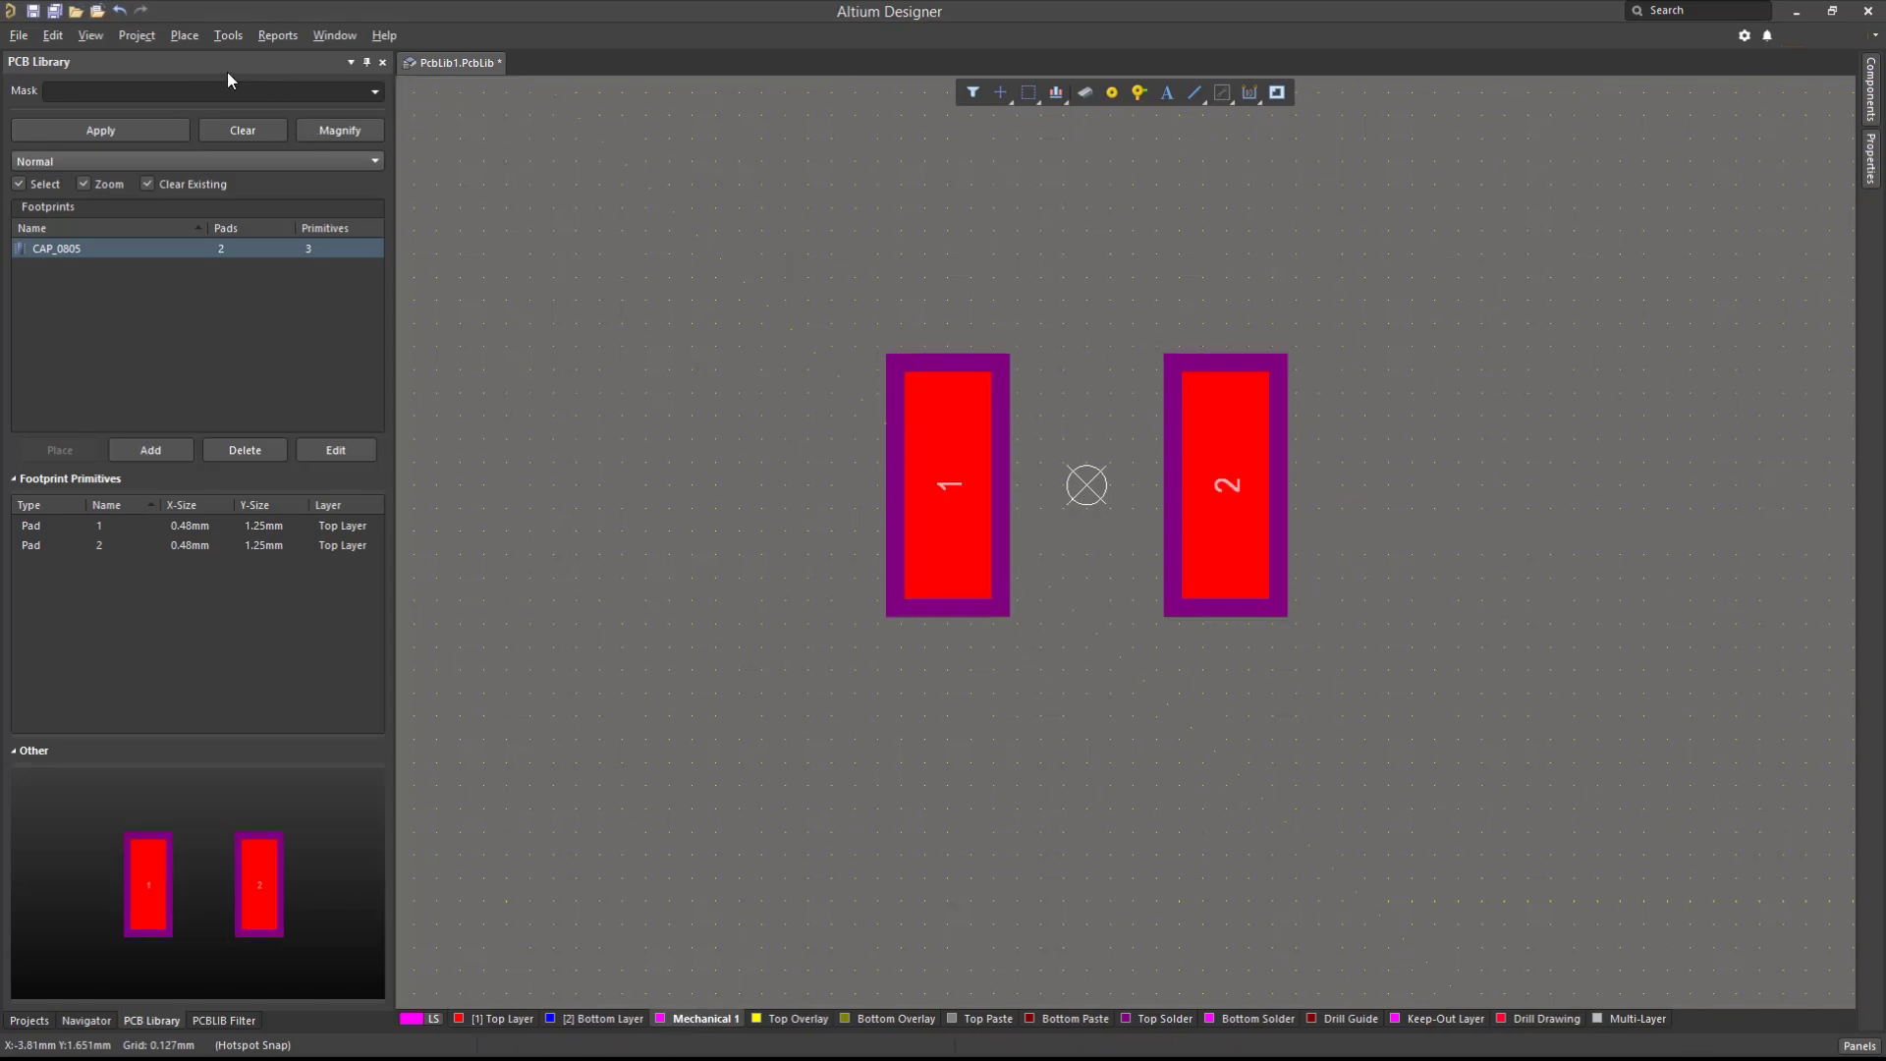
{"action": "left_click", "coordinate": [185, 35]}
{"action": "left_click", "coordinate": [191, 204]}
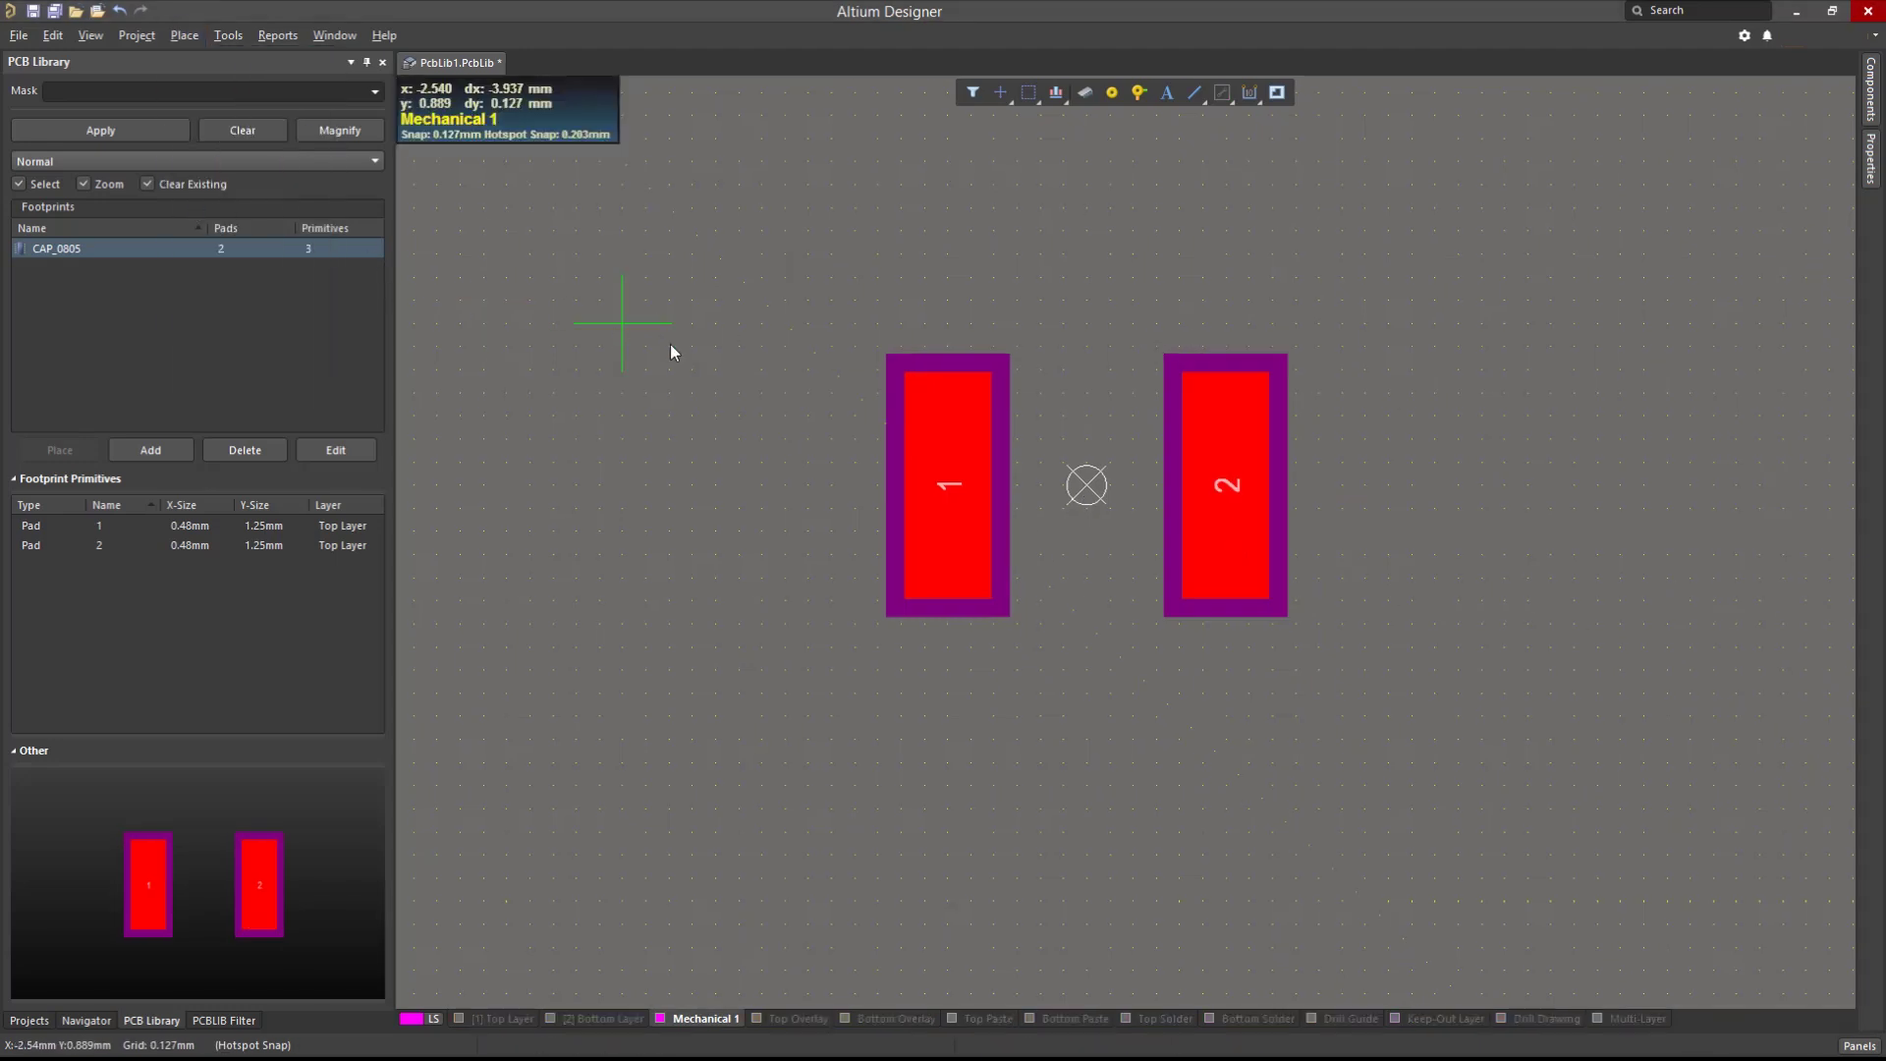
{"action": "key", "text": "Tab"}
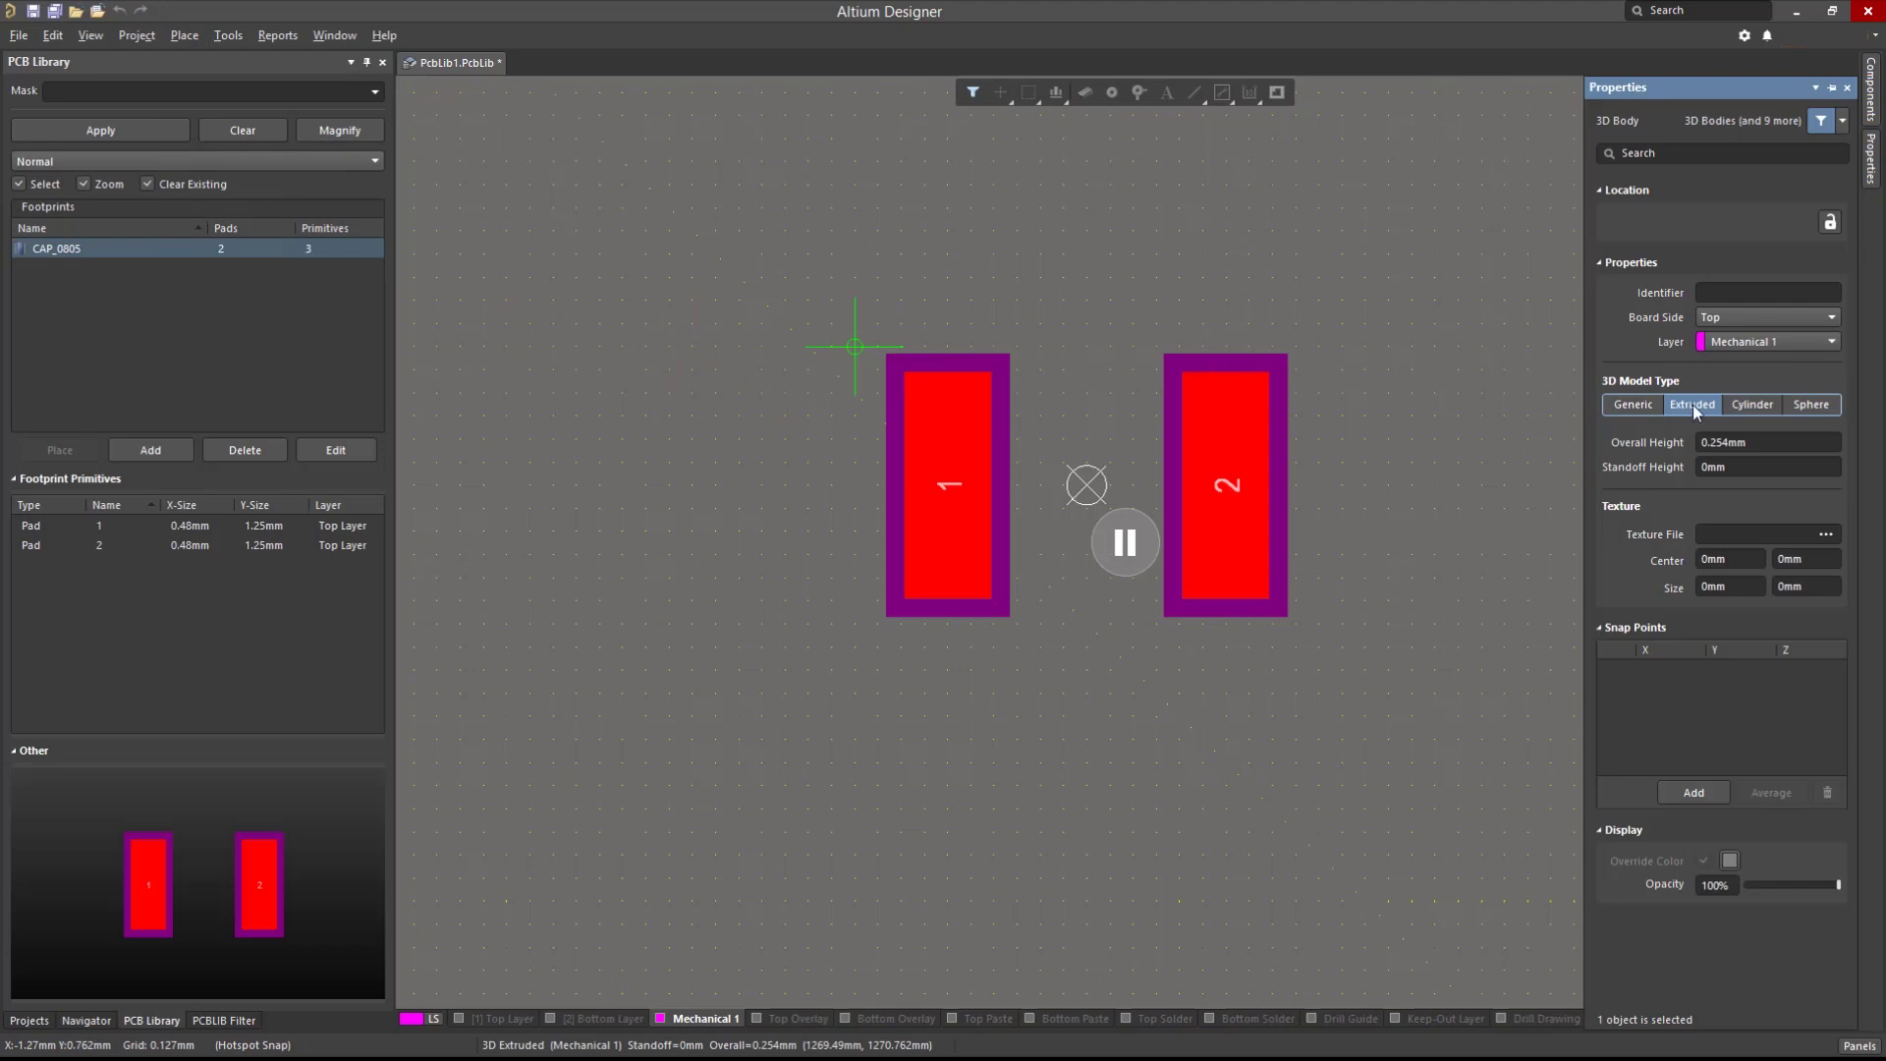
{"action": "left_click", "coordinate": [1769, 414]}
{"action": "left_click", "coordinate": [1810, 405]}
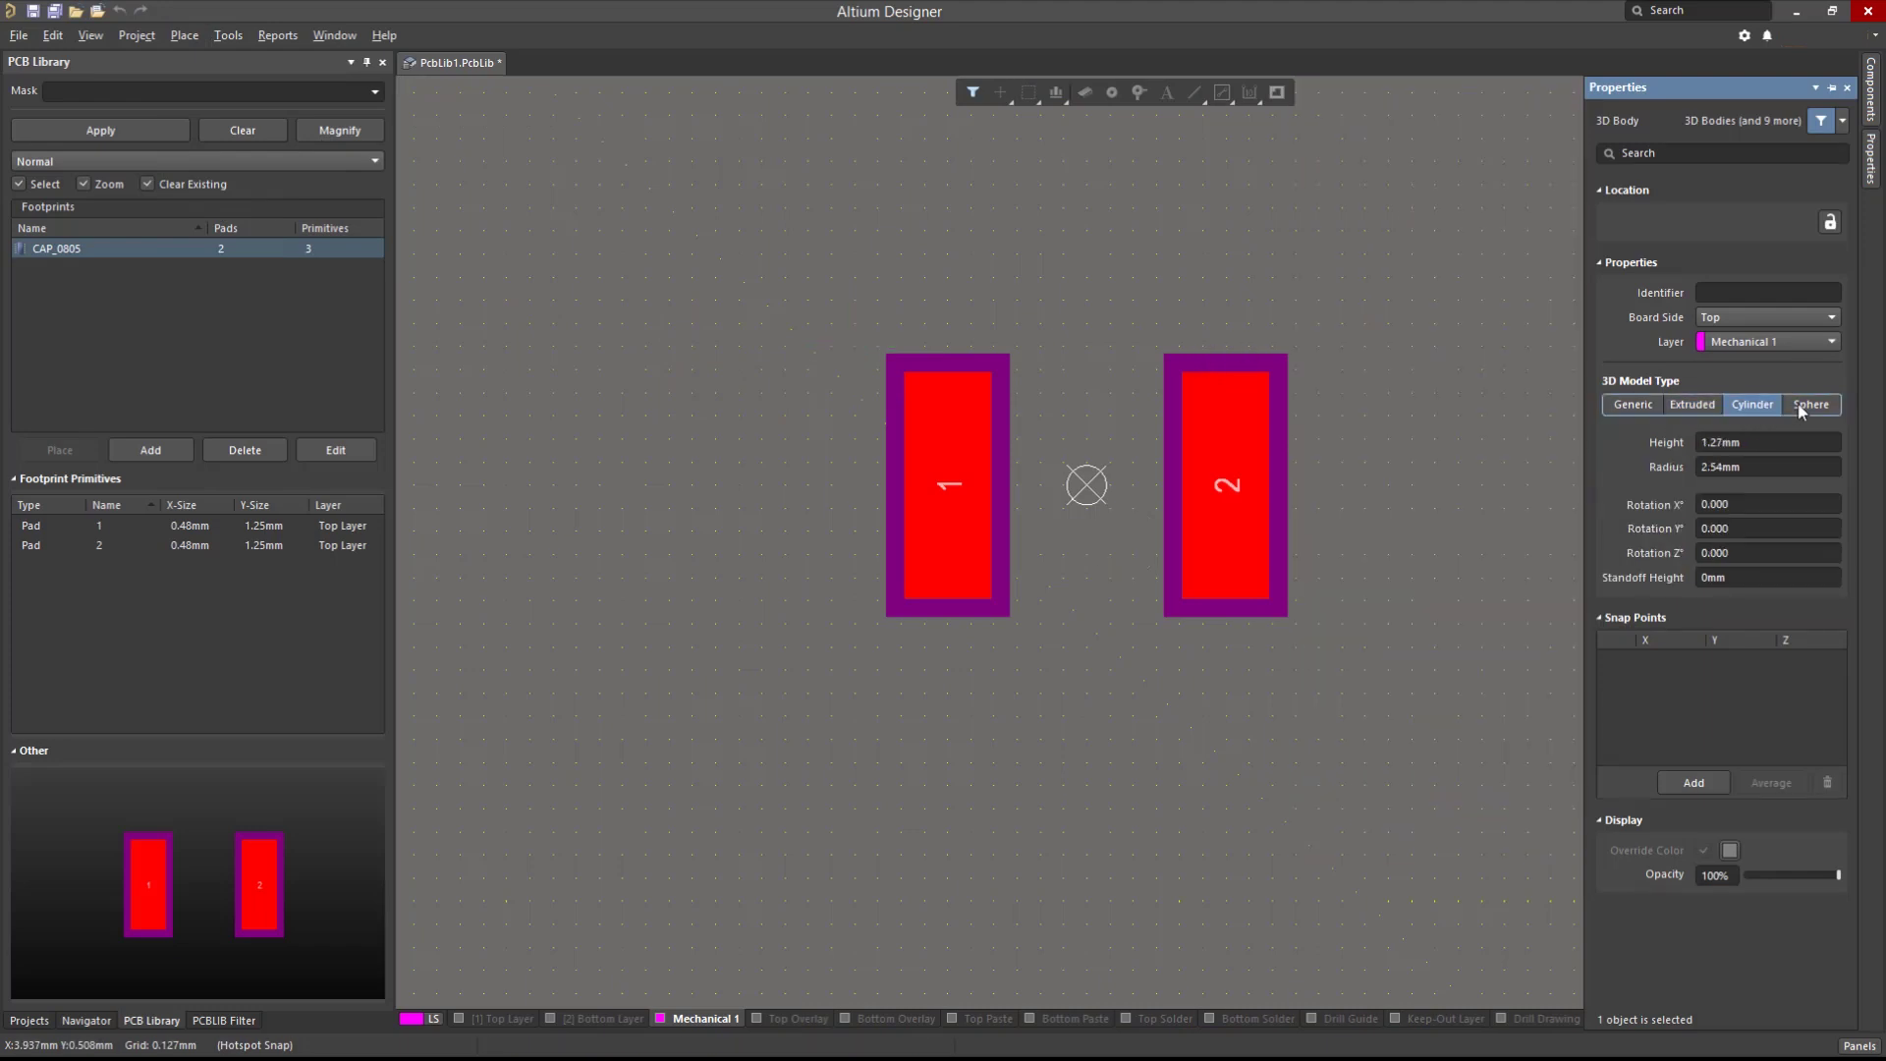
{"action": "left_click", "coordinate": [1694, 407]}
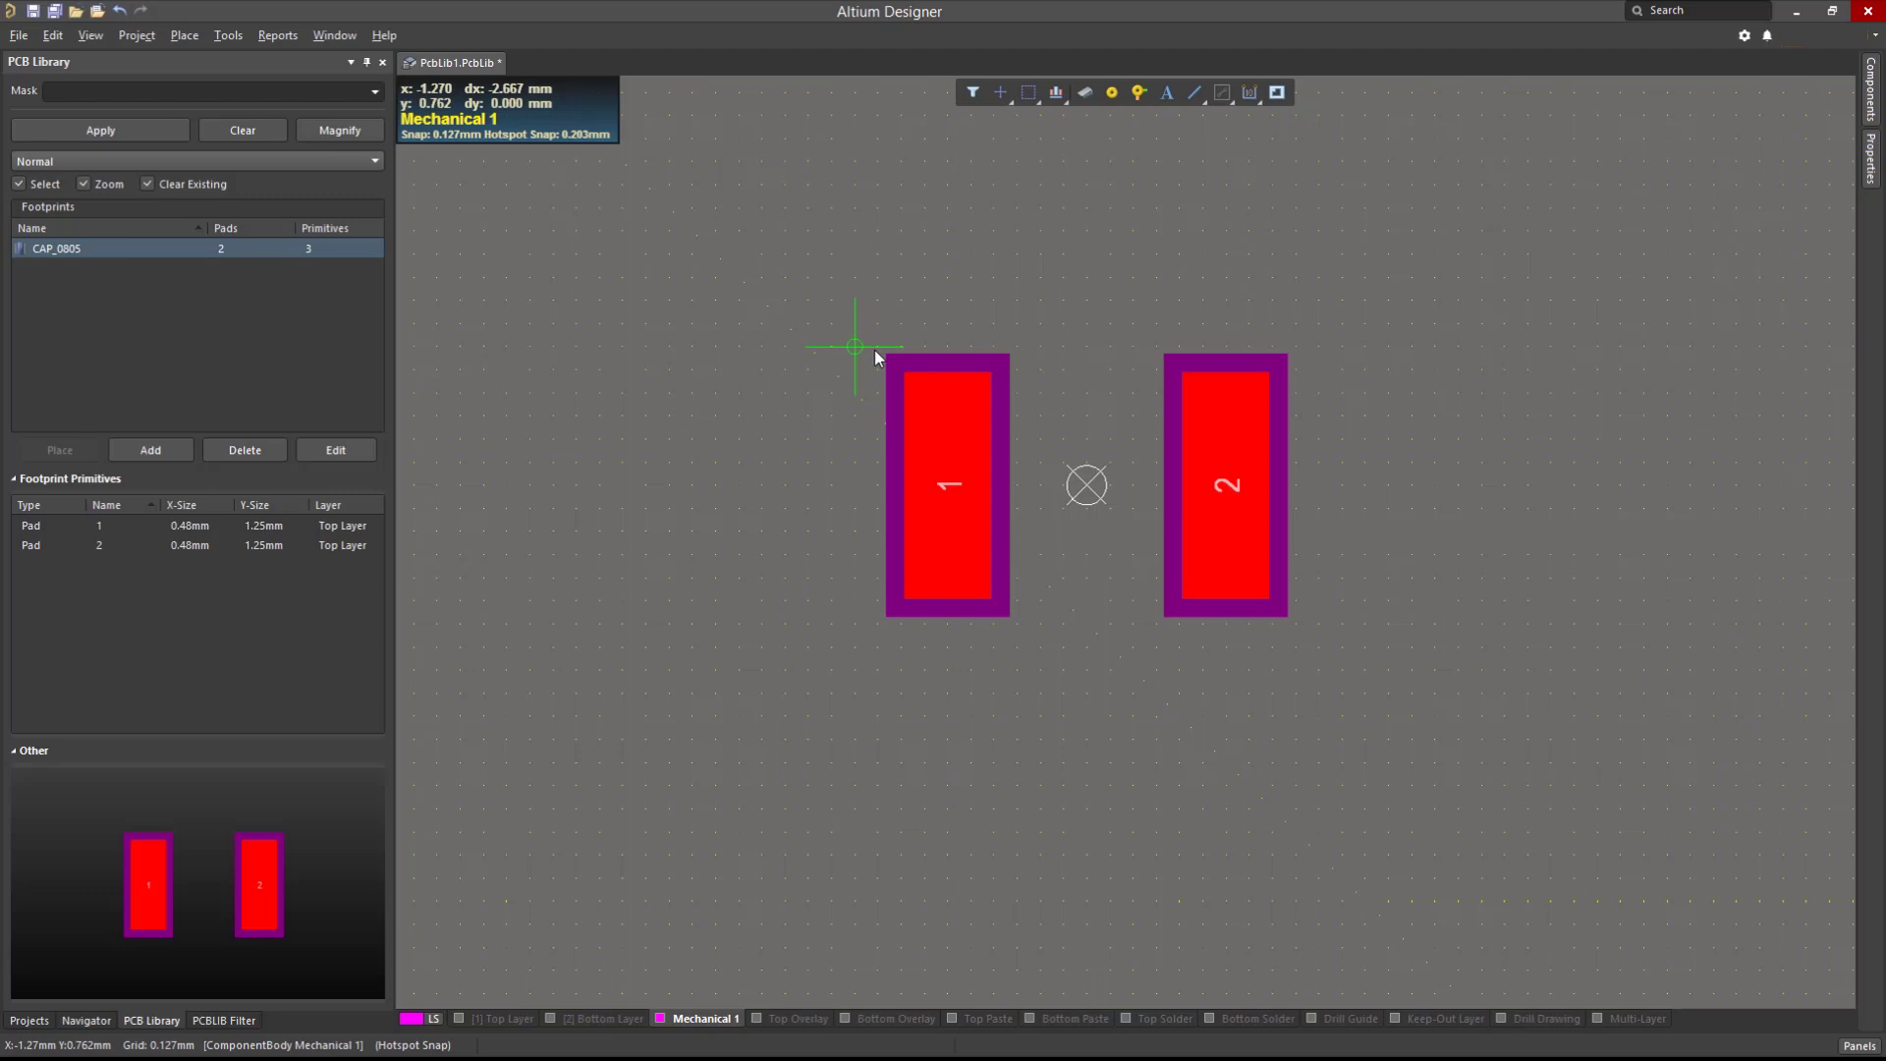
- Draw the extruded body's rectangular outline around both pads, about 2.54 mm by 1.52 mm
{"action": "left_click", "coordinate": [855, 346]}
{"action": "left_click", "coordinate": [1319, 346]}
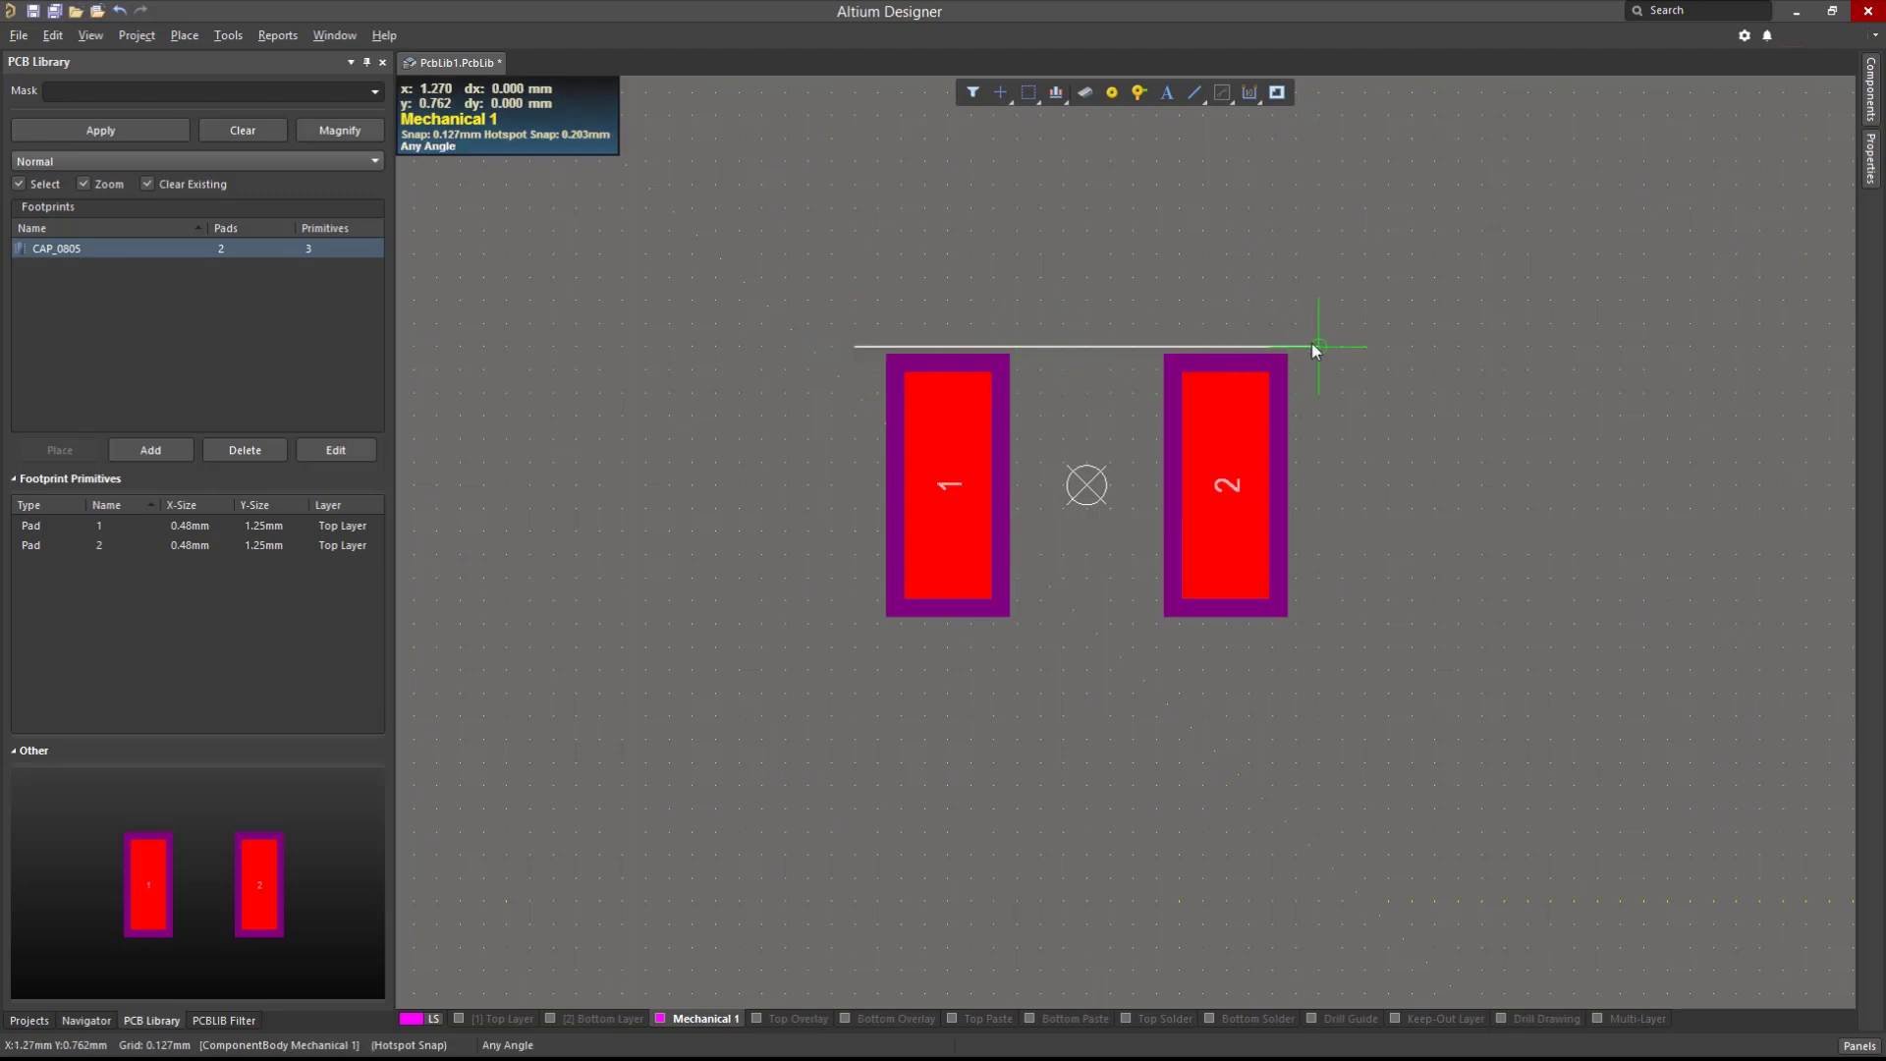
{"action": "key", "text": "shift+space"}
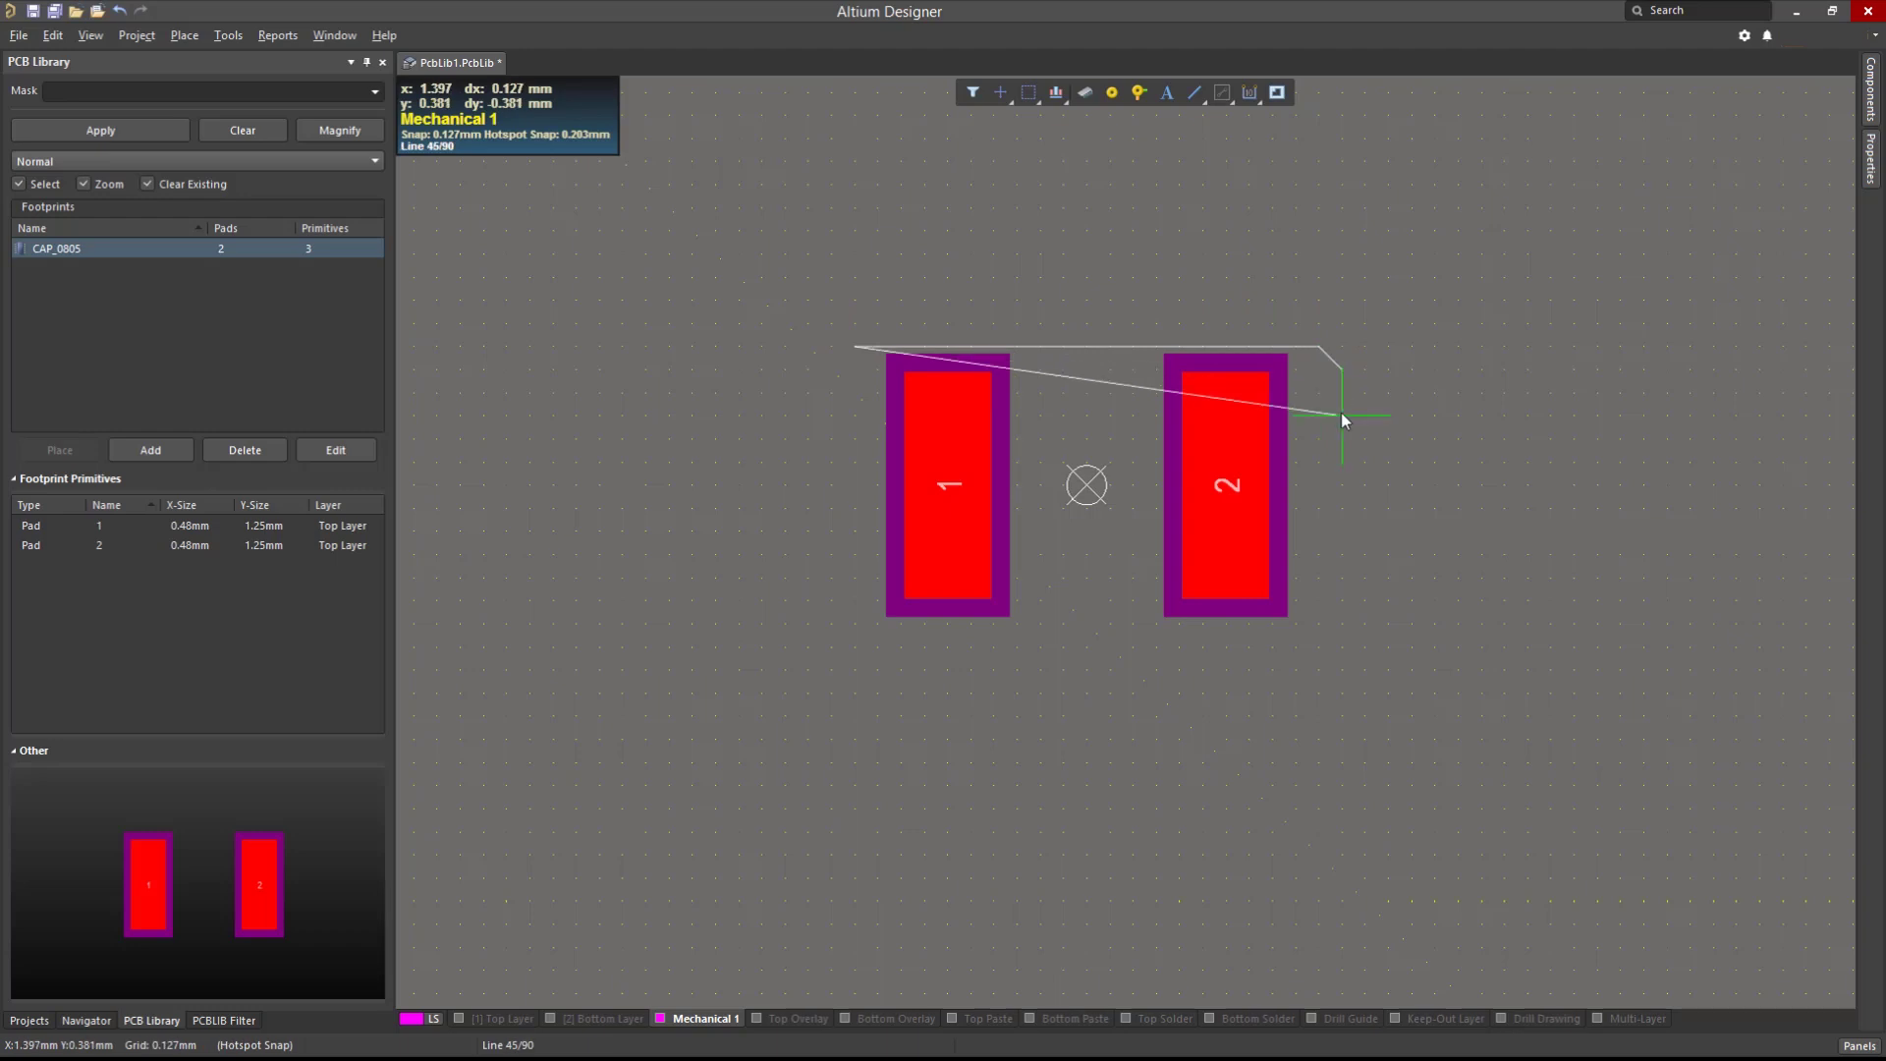
{"action": "key", "text": "shift+space"}
{"action": "key", "text": "shift+space"}
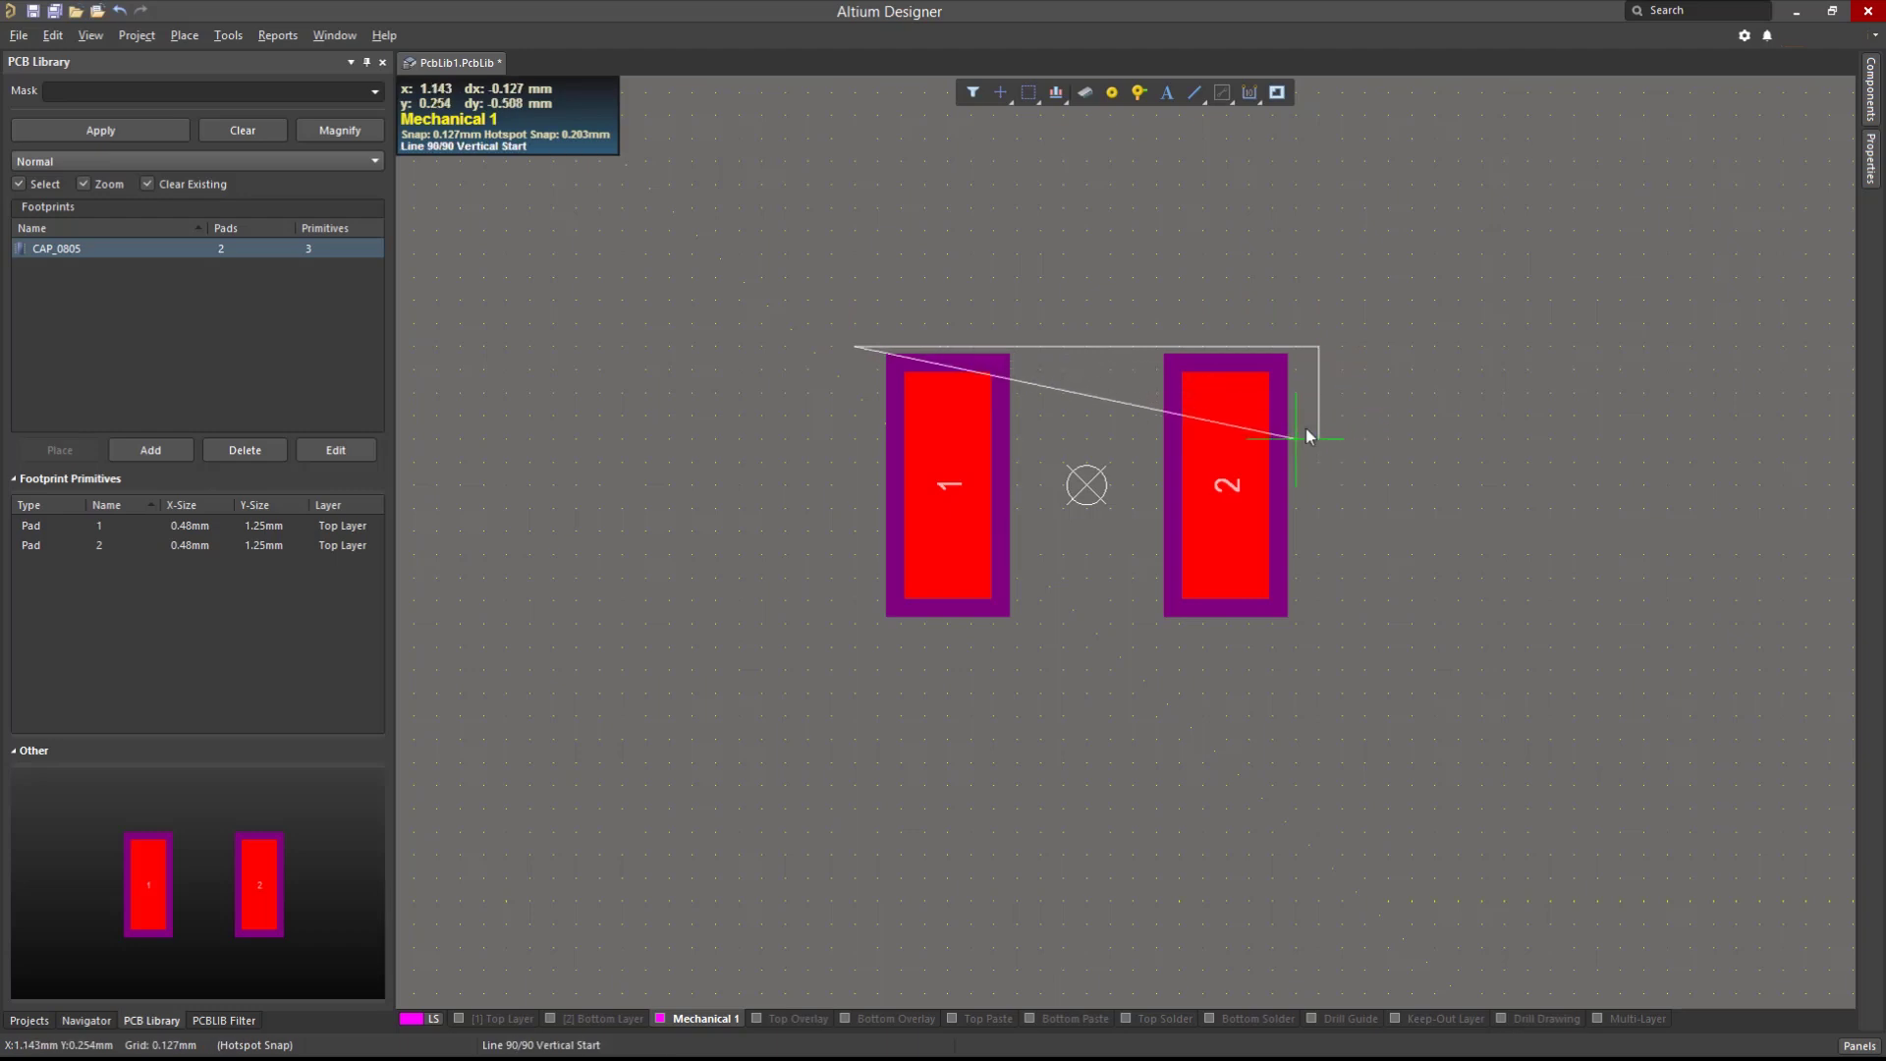
{"action": "key", "text": "shift+space"}
{"action": "key", "text": "shift+space"}
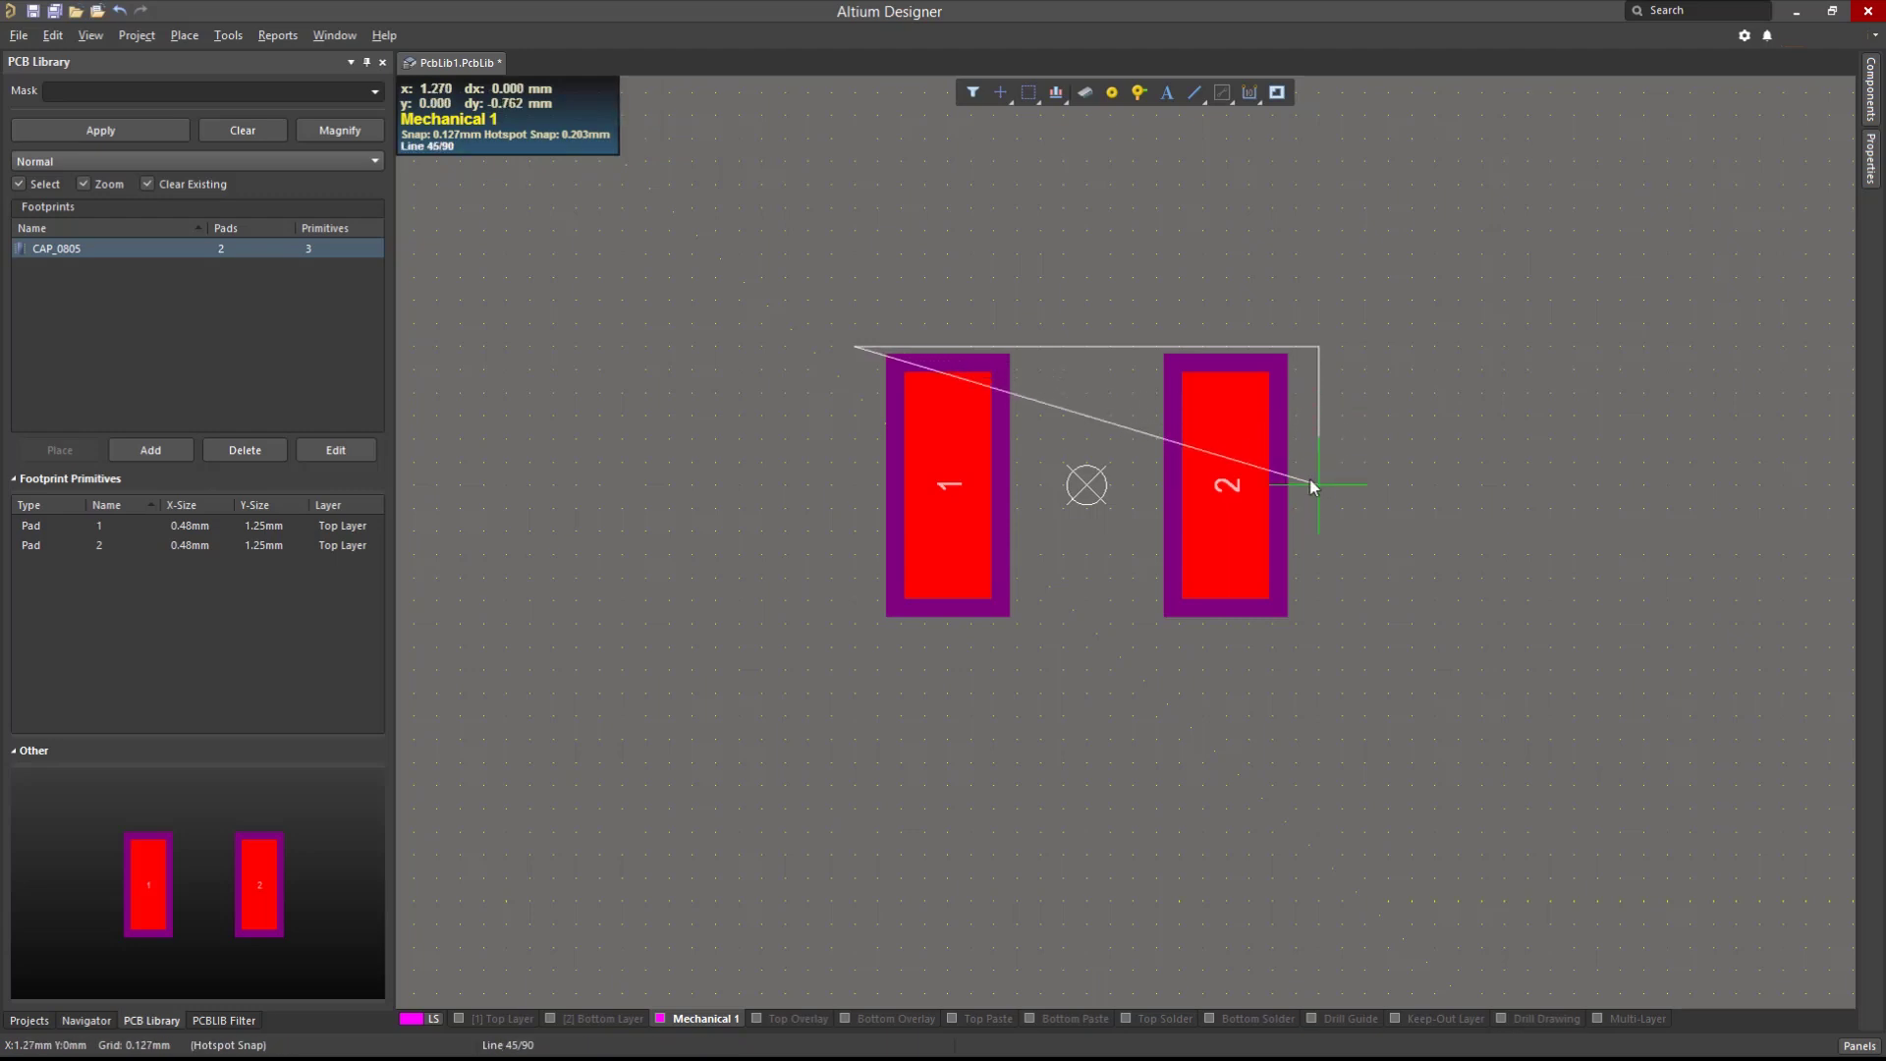
{"action": "left_click", "coordinate": [1319, 625]}
{"action": "left_click", "coordinate": [852, 625]}
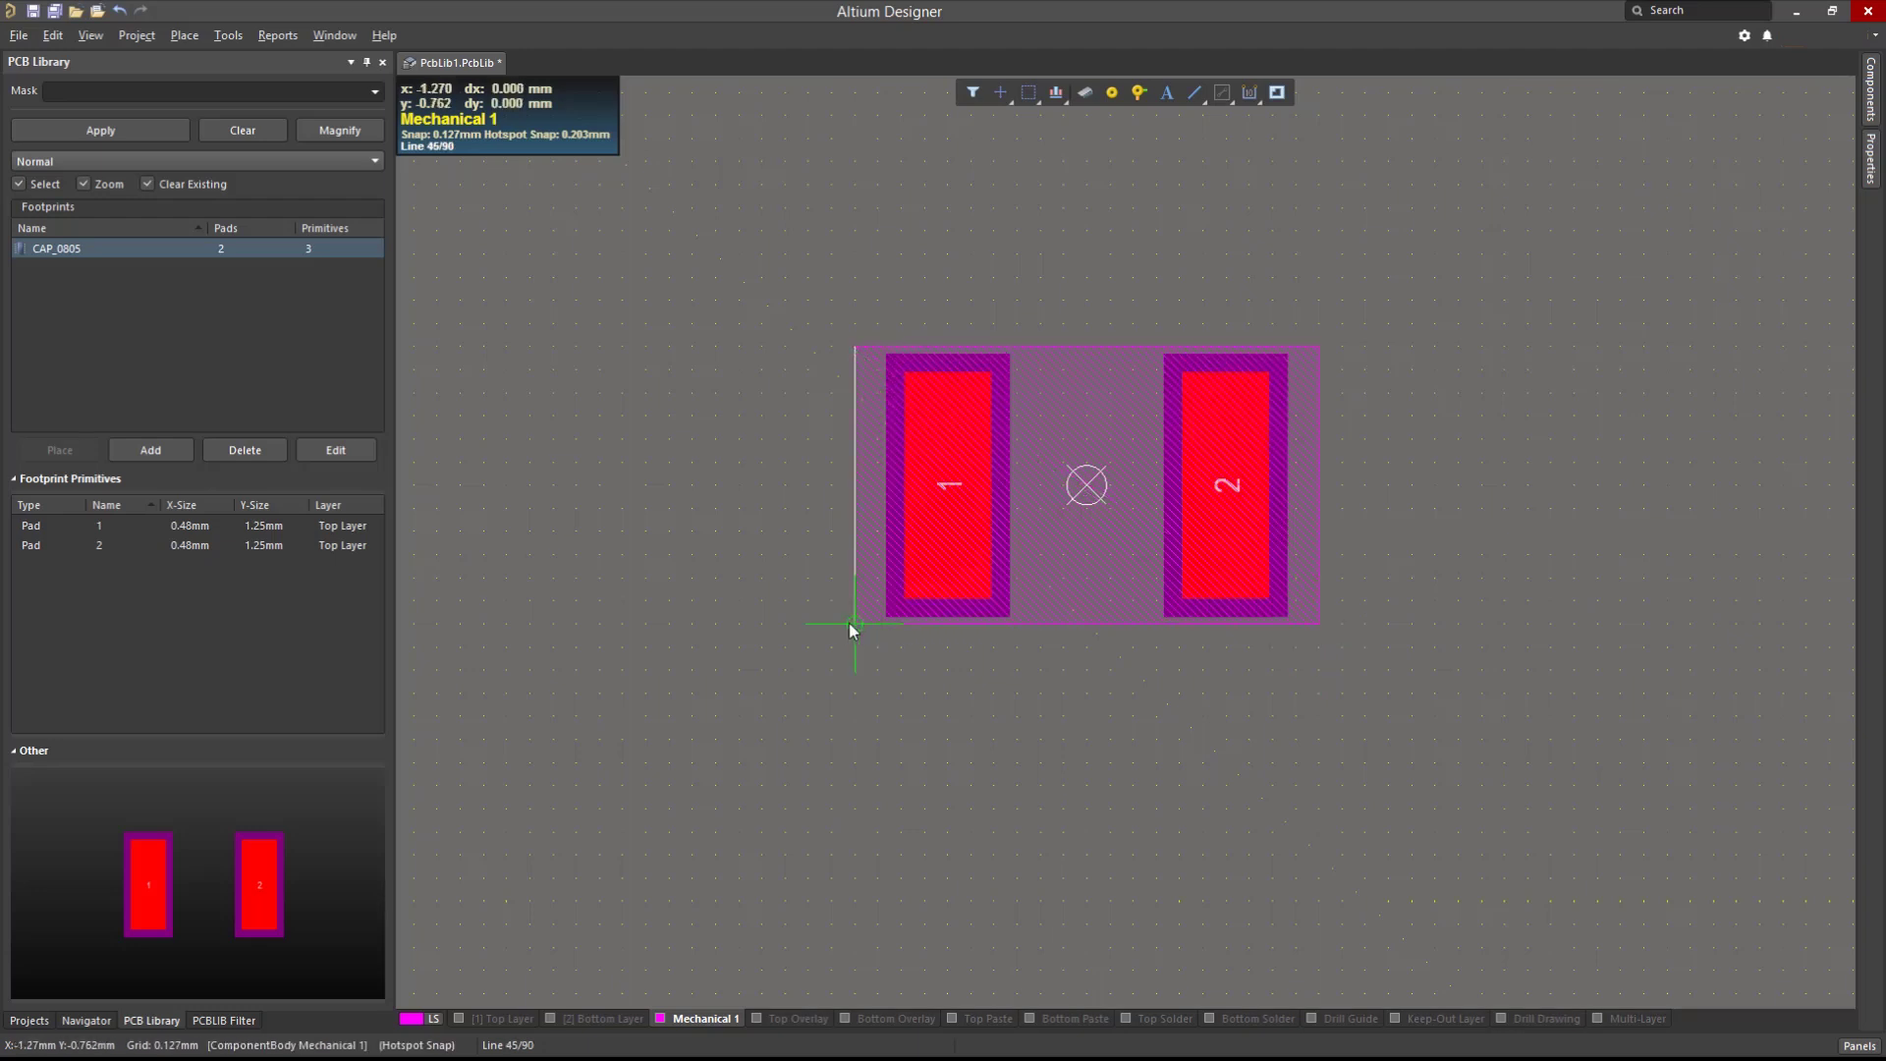
{"action": "right_click", "coordinate": [850, 624]}
- Inspect the extruded body in the 3D view and delete it
{"action": "key", "text": "3"}
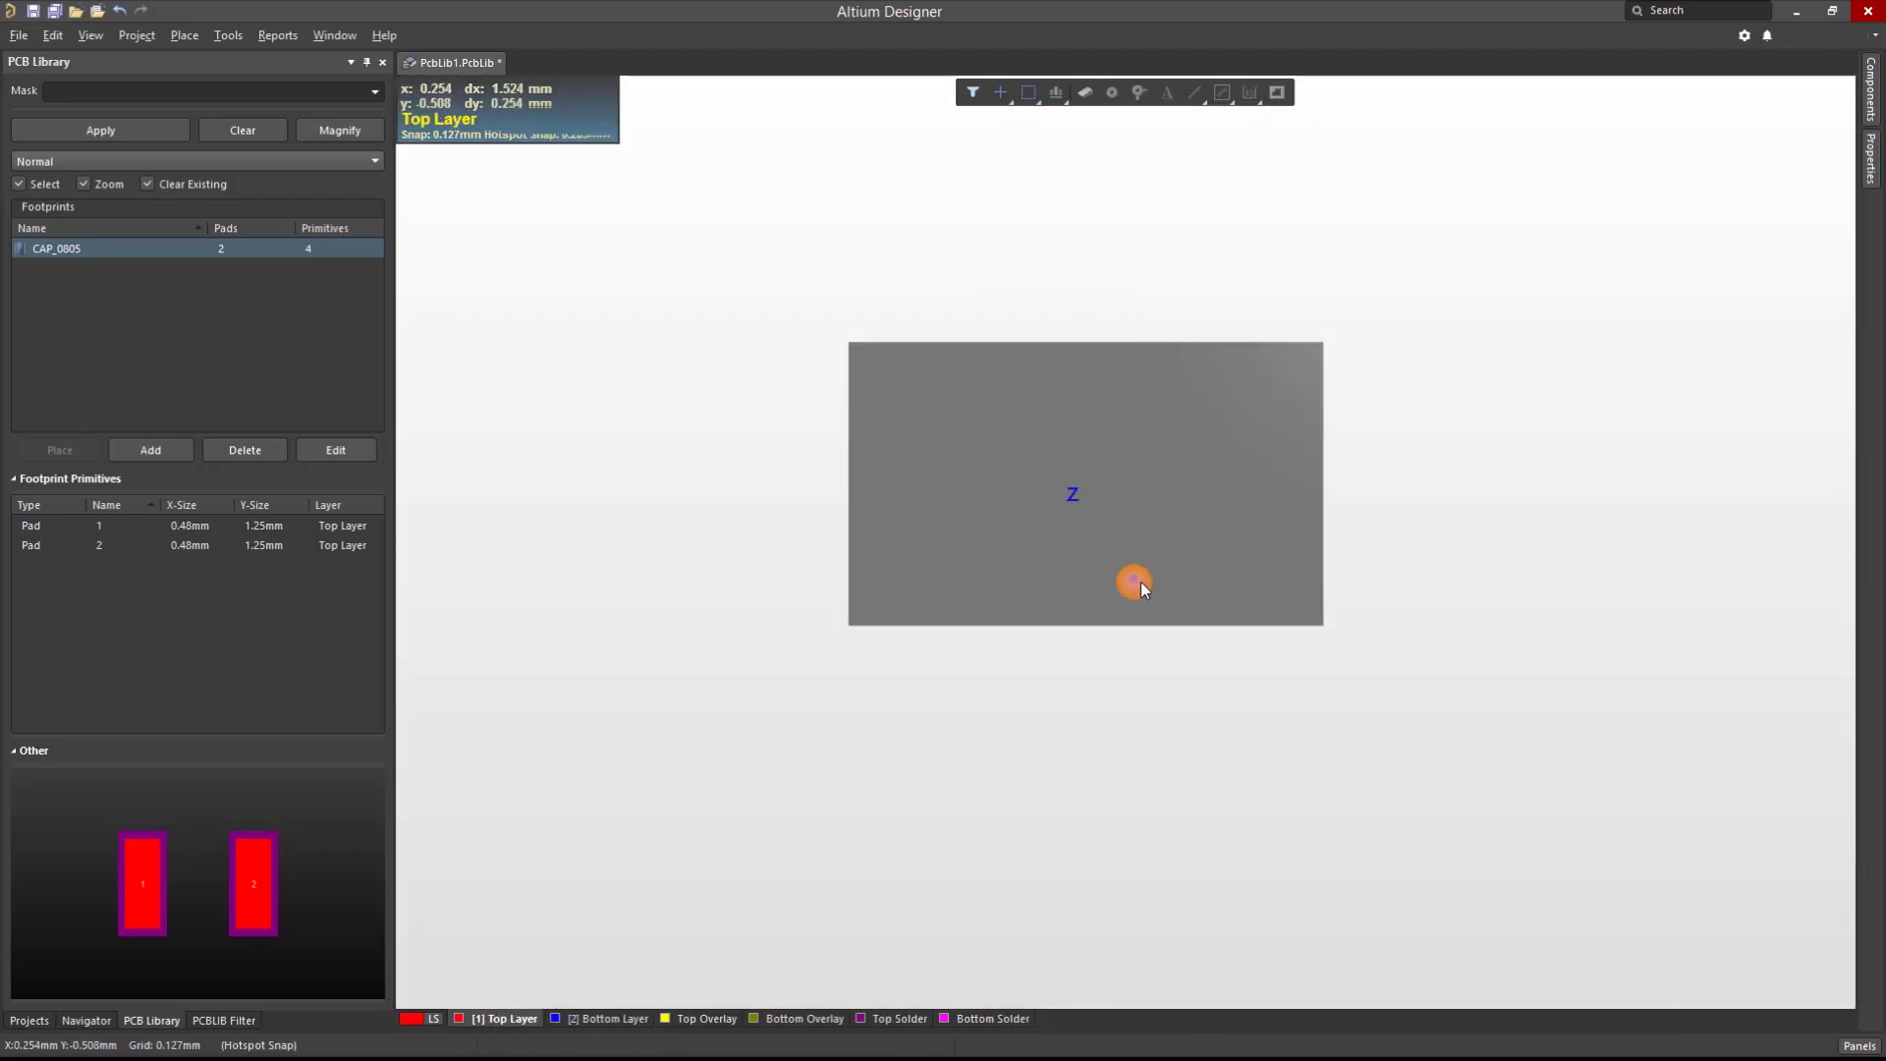
{"action": "right_click_drag", "start_coordinate": [1141, 581], "coordinate": [1162, 728], "text": "shift"}
{"action": "left_click", "coordinate": [1222, 543]}
{"action": "key", "text": "Delete"}
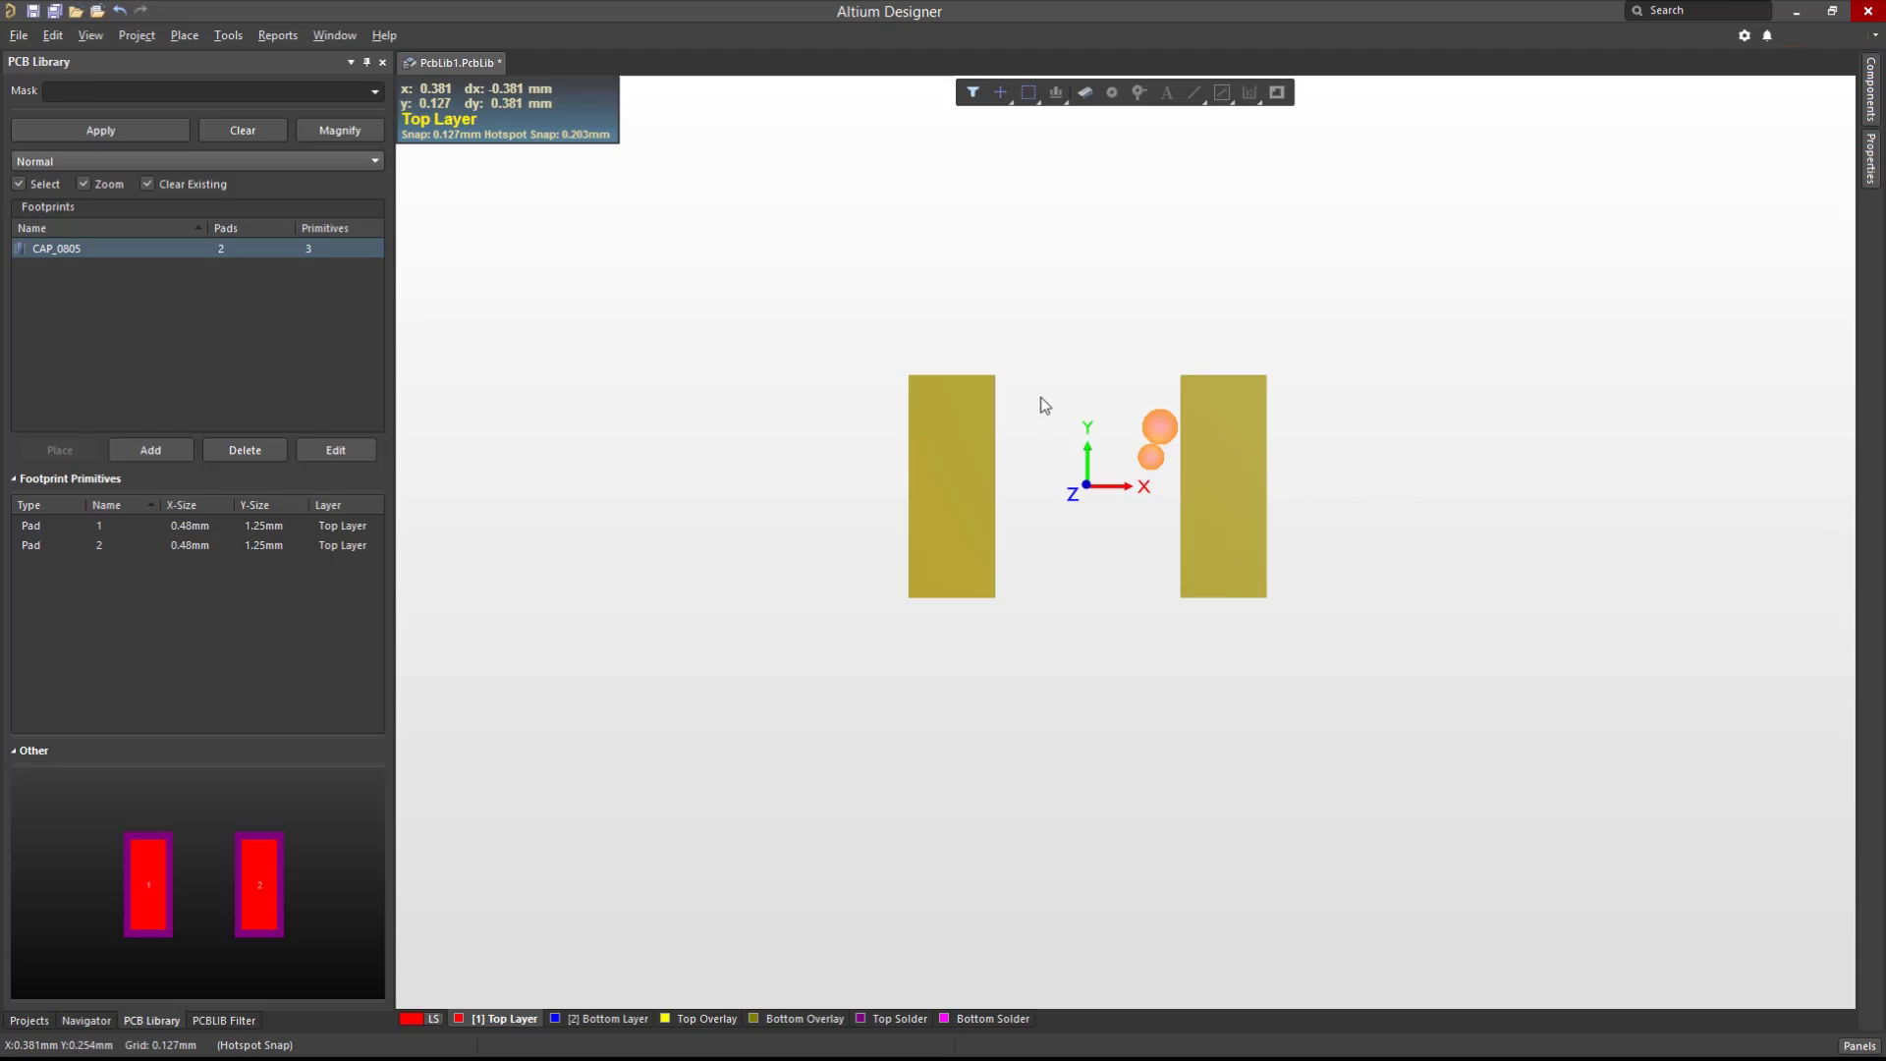
- Start placing a Generic 3D body that embeds the model file Capacitor_0805.step
{"action": "left_click", "coordinate": [228, 123]}
{"action": "left_click", "coordinate": [180, 36]}
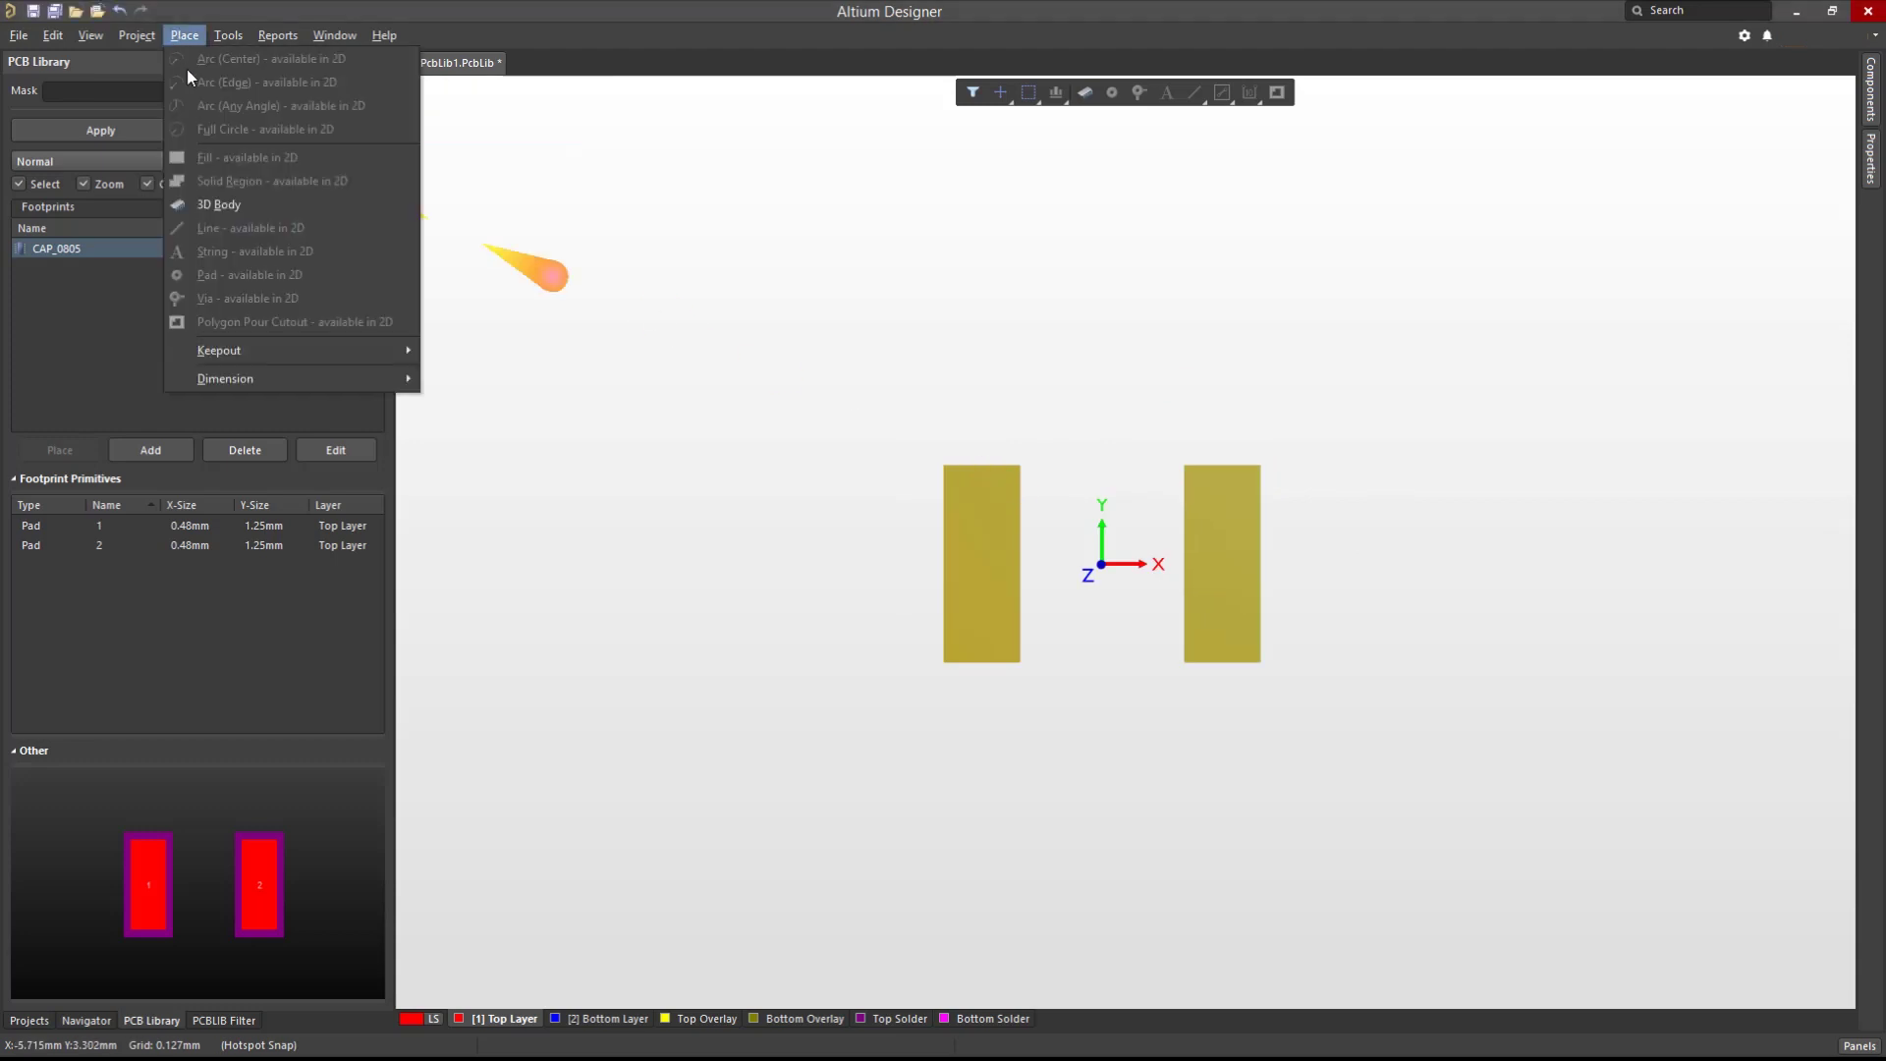
{"action": "left_click", "coordinate": [222, 205]}
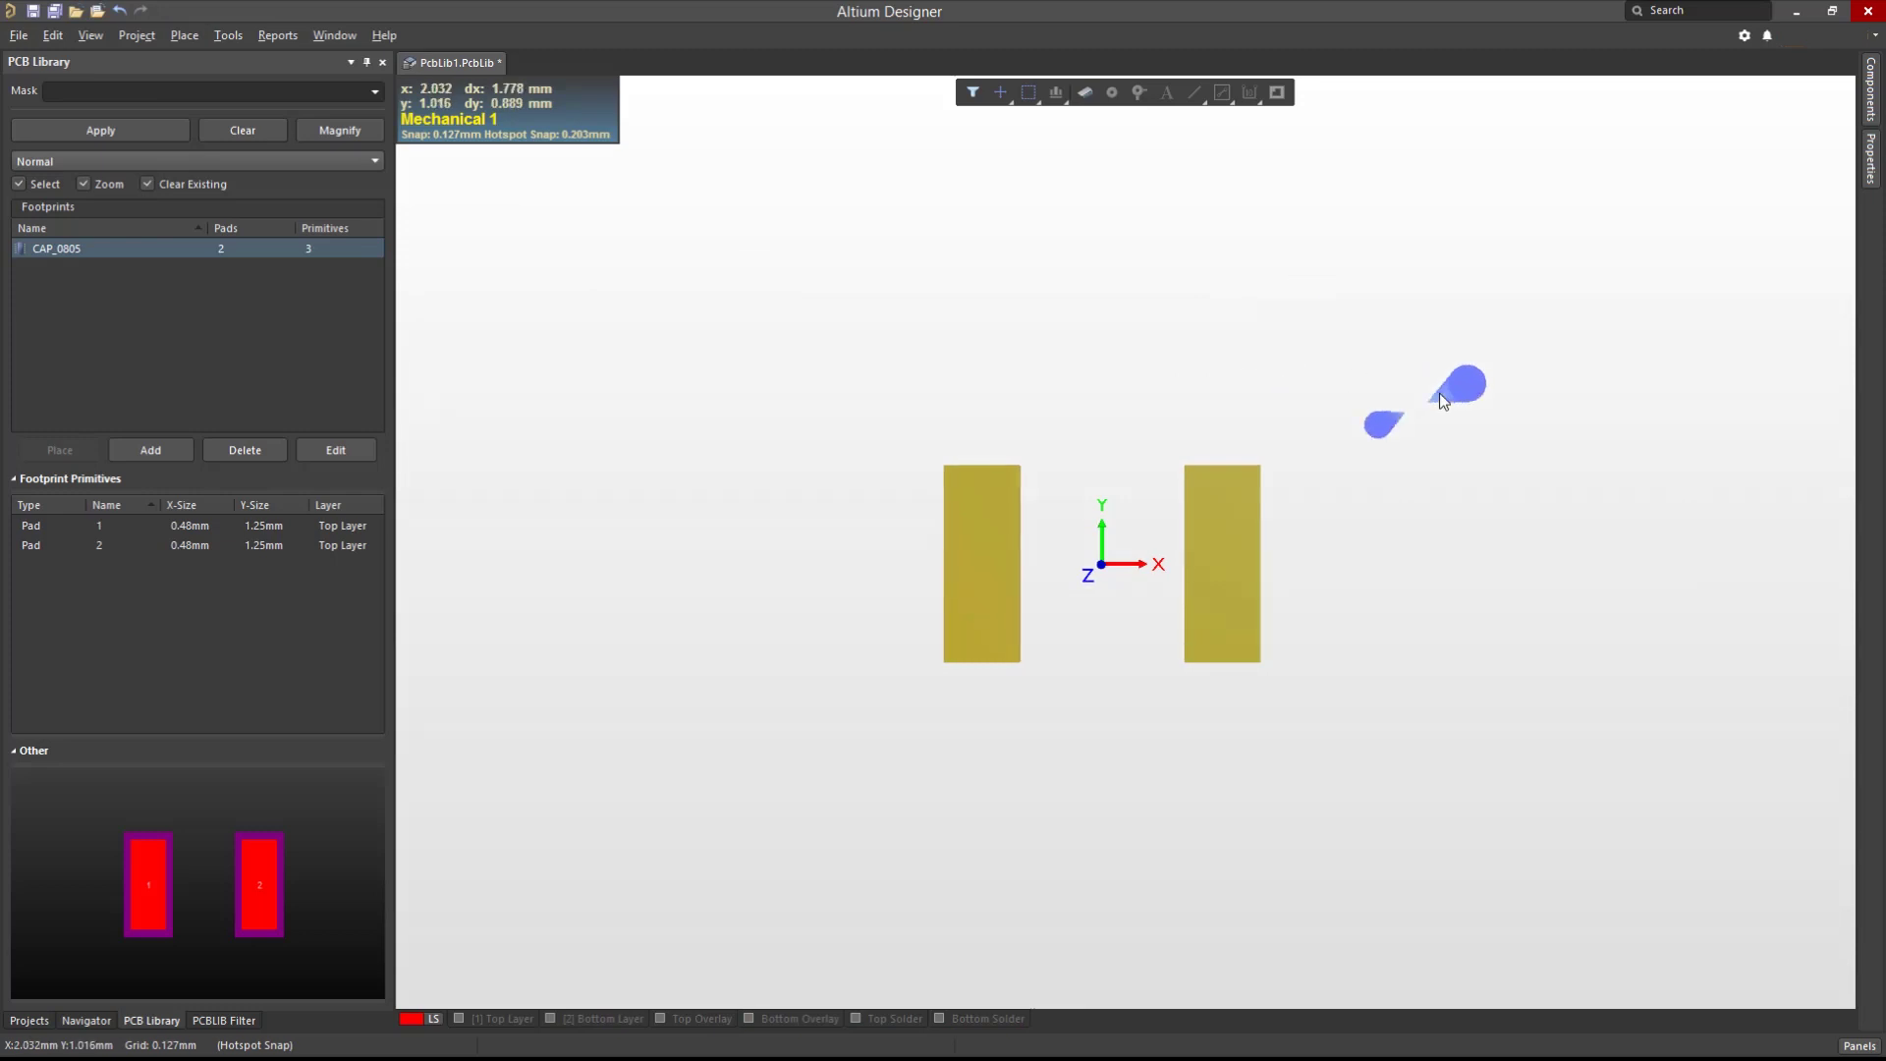
{"action": "key", "text": "Tab"}
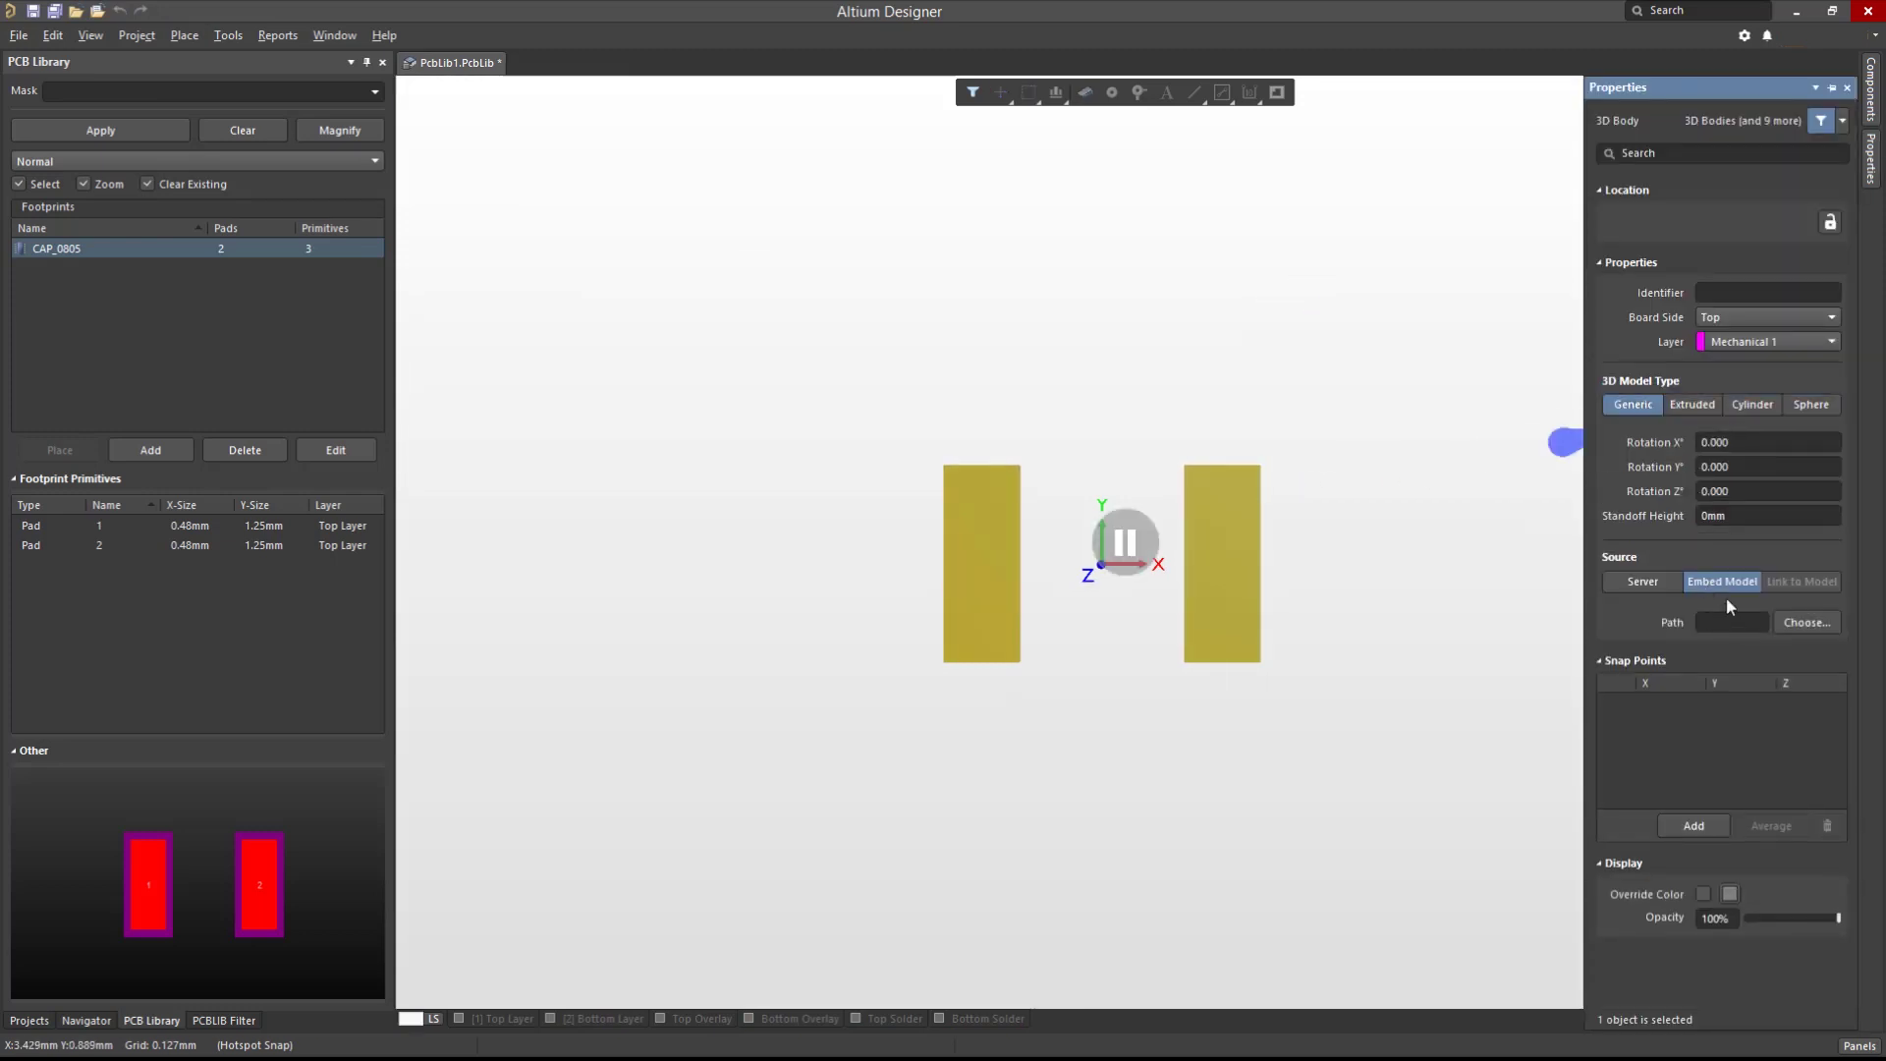
{"action": "left_click", "coordinate": [1794, 622]}
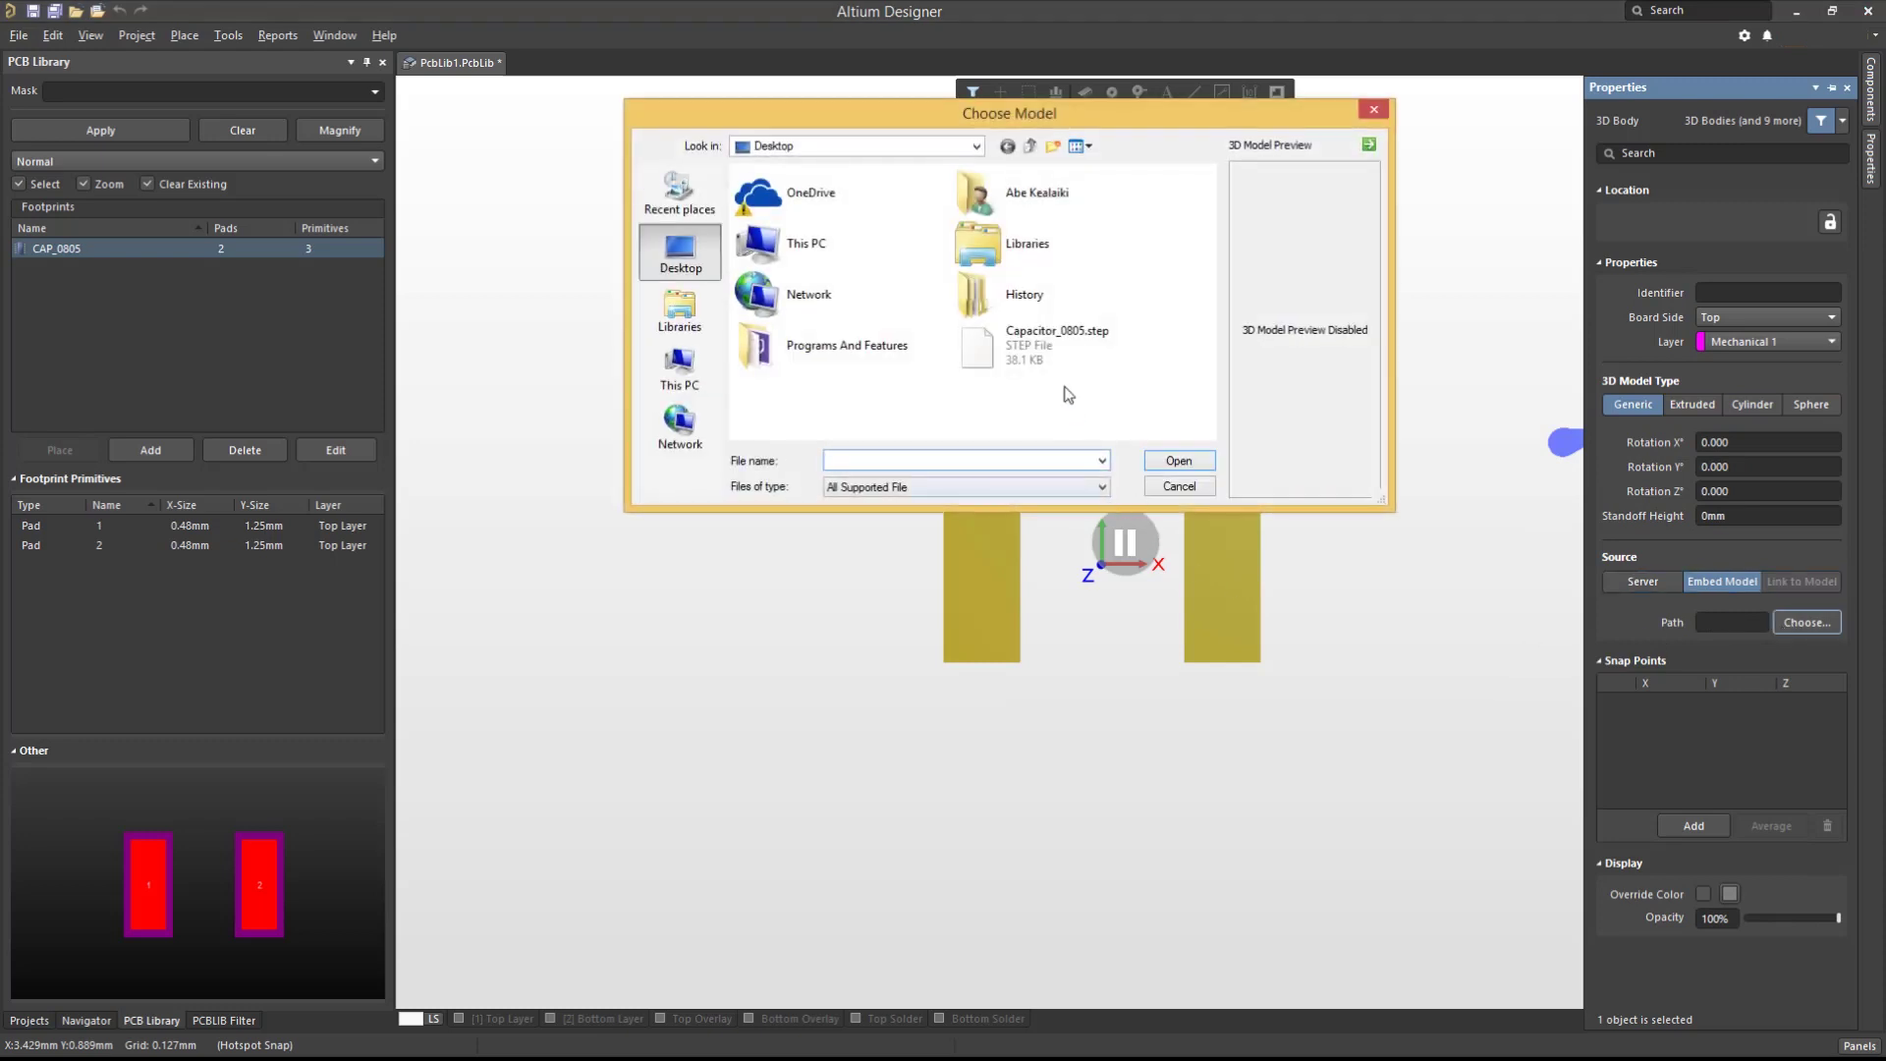
{"action": "double_click", "coordinate": [1044, 343]}
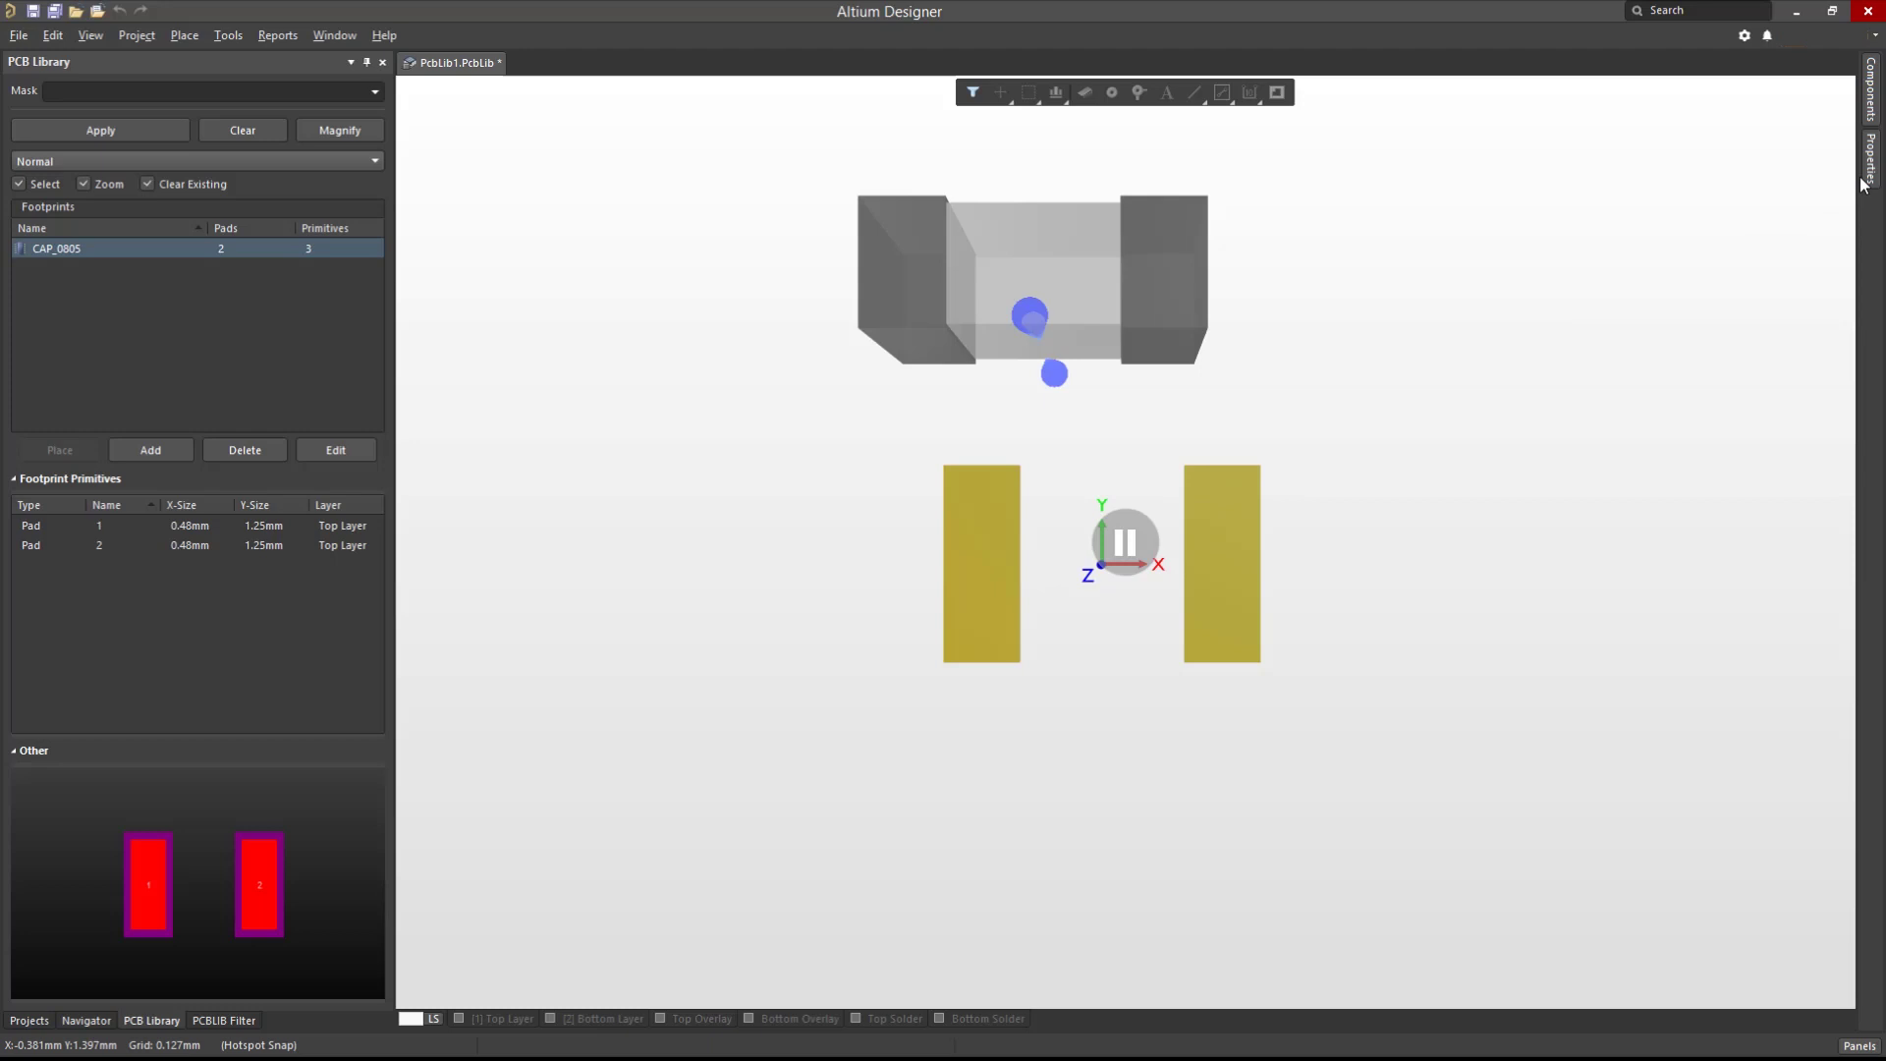
- Set the capacitor model's X rotation to 90 degrees and place it centred over the two pads
{"action": "mouse_move", "coordinate": [1870, 183]}
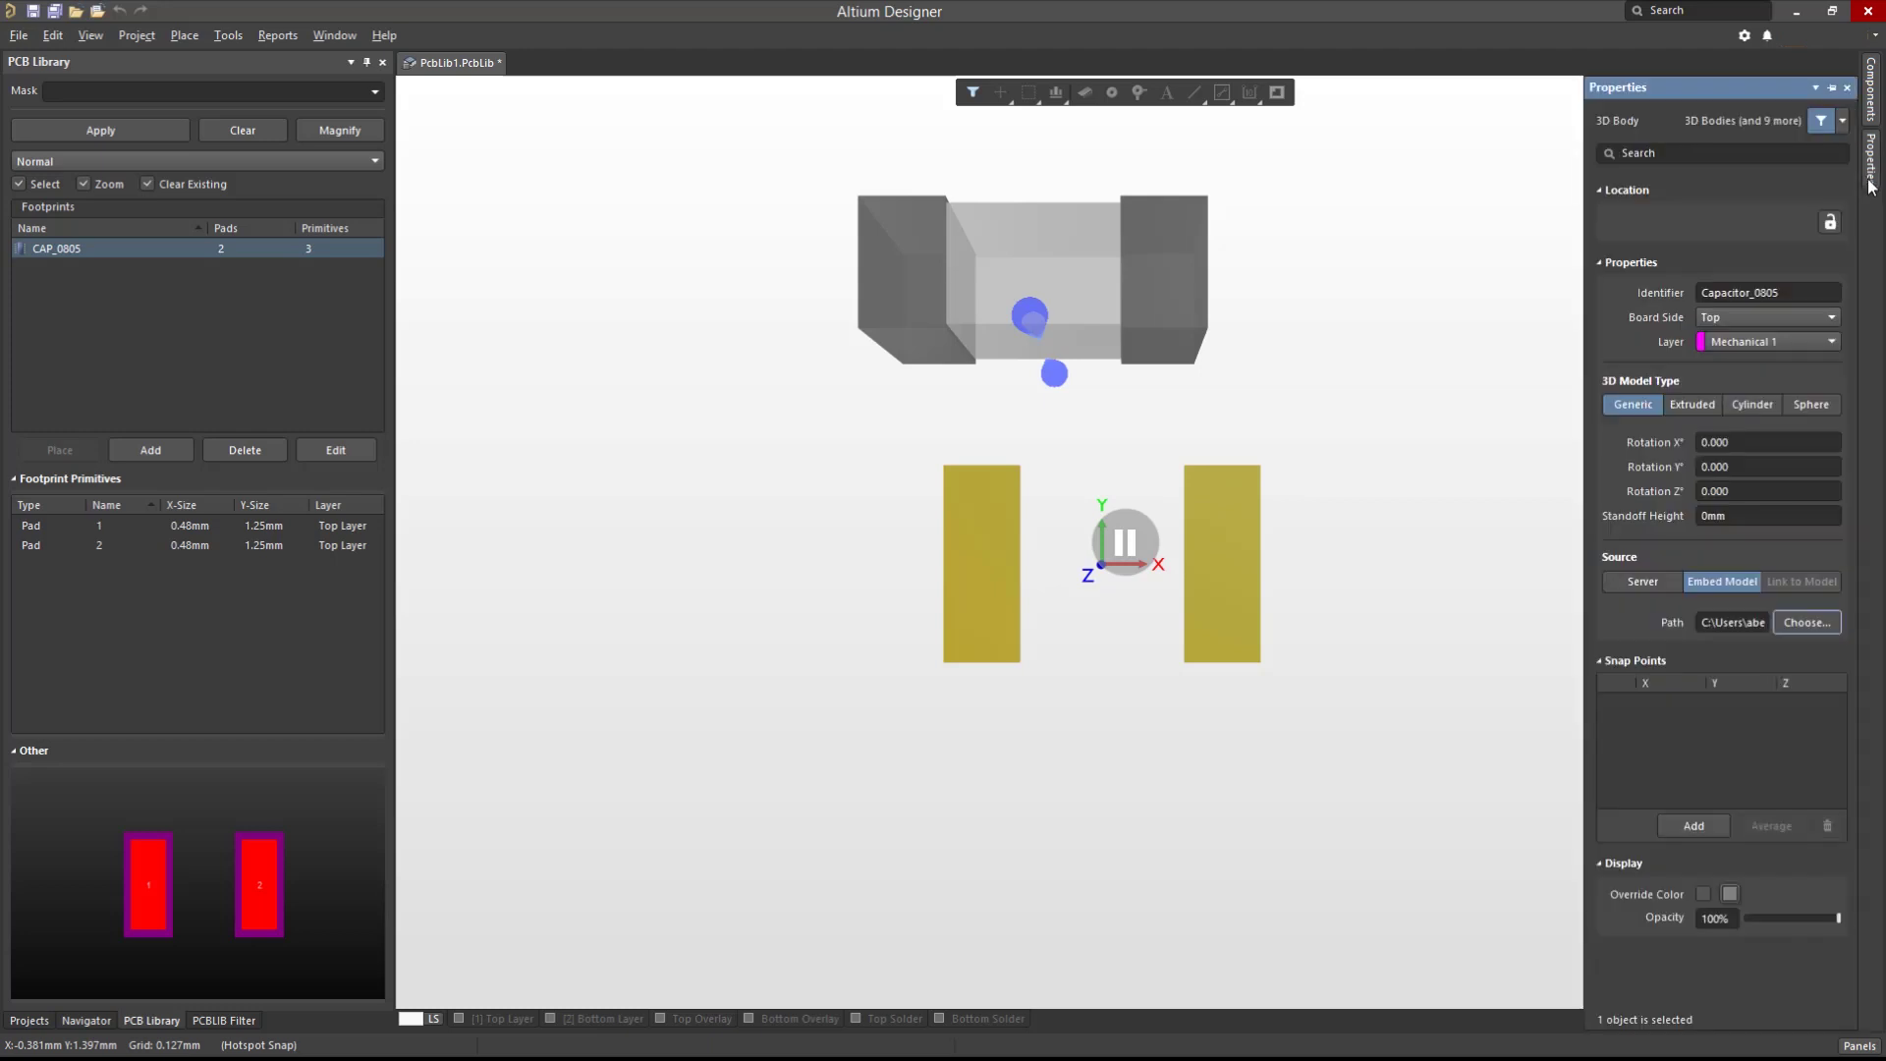
{"action": "left_click", "coordinate": [1748, 443]}
{"action": "type", "text": "90"}
{"action": "key", "text": "Return"}
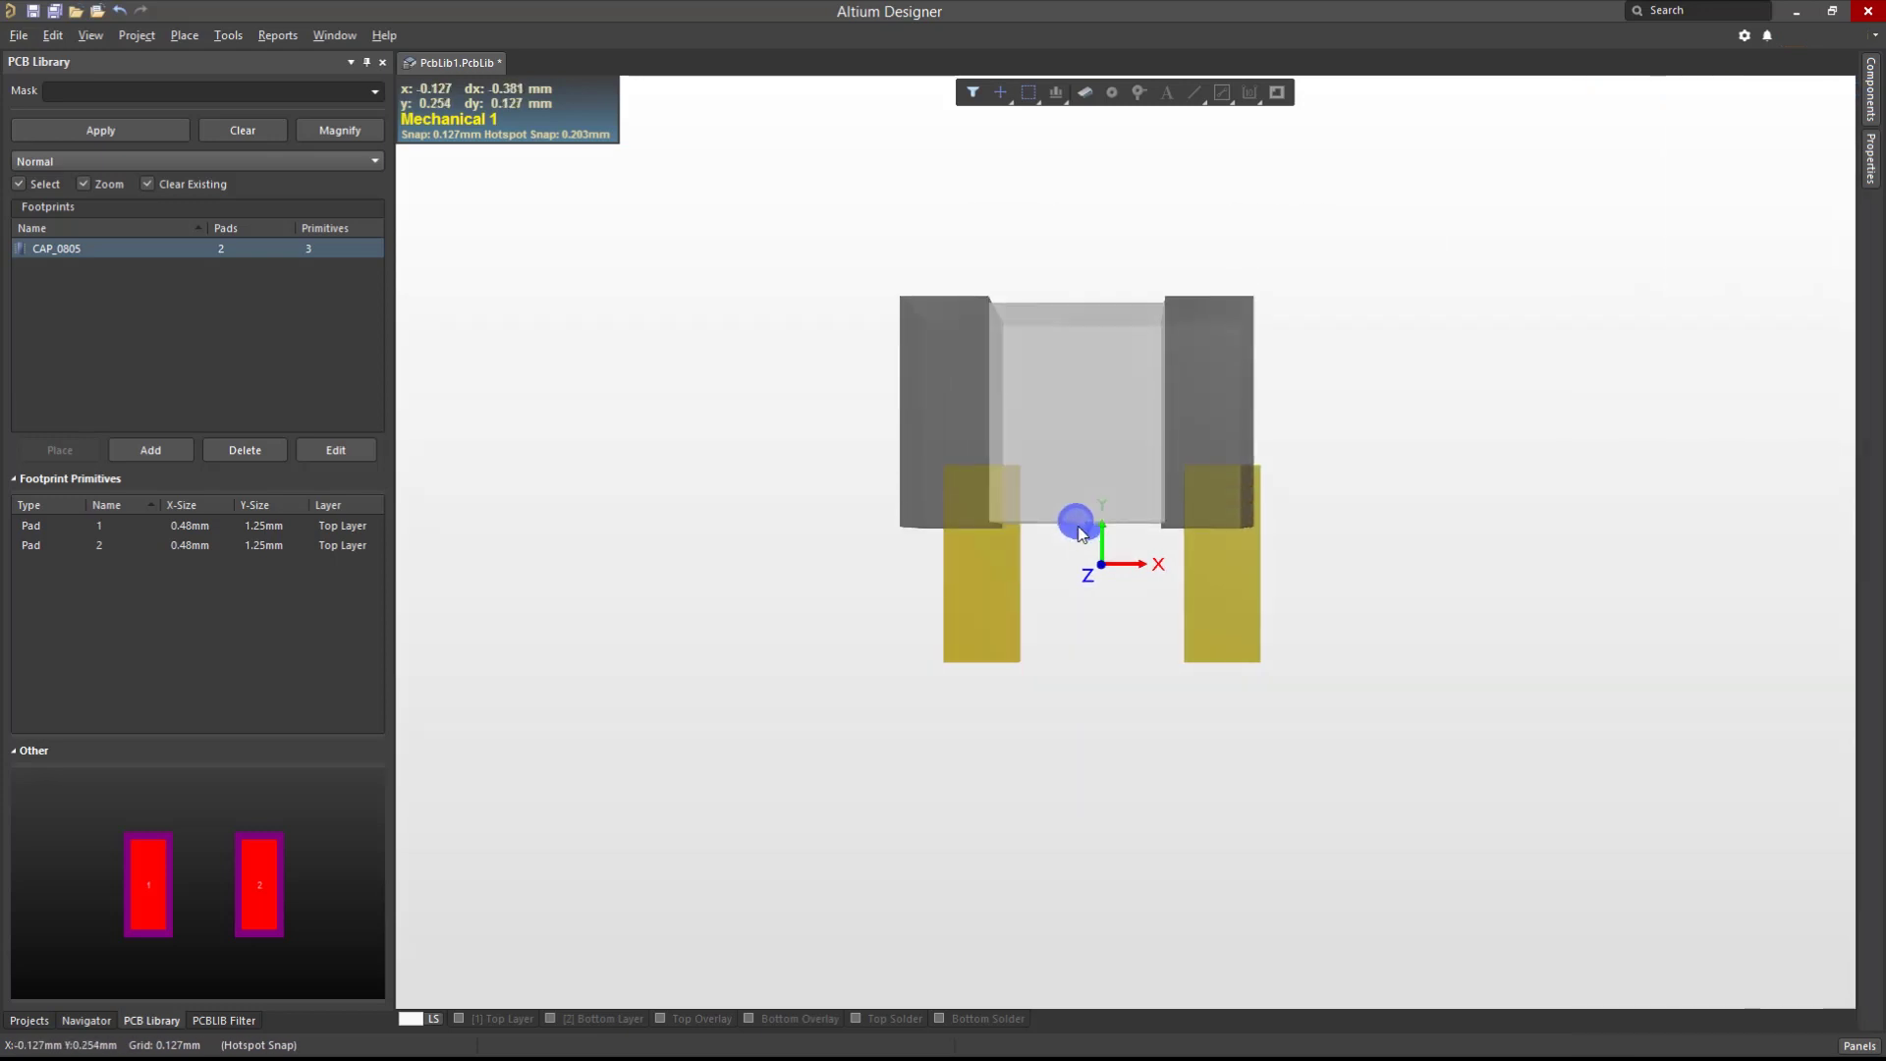
{"action": "right_click", "coordinate": [1073, 561]}
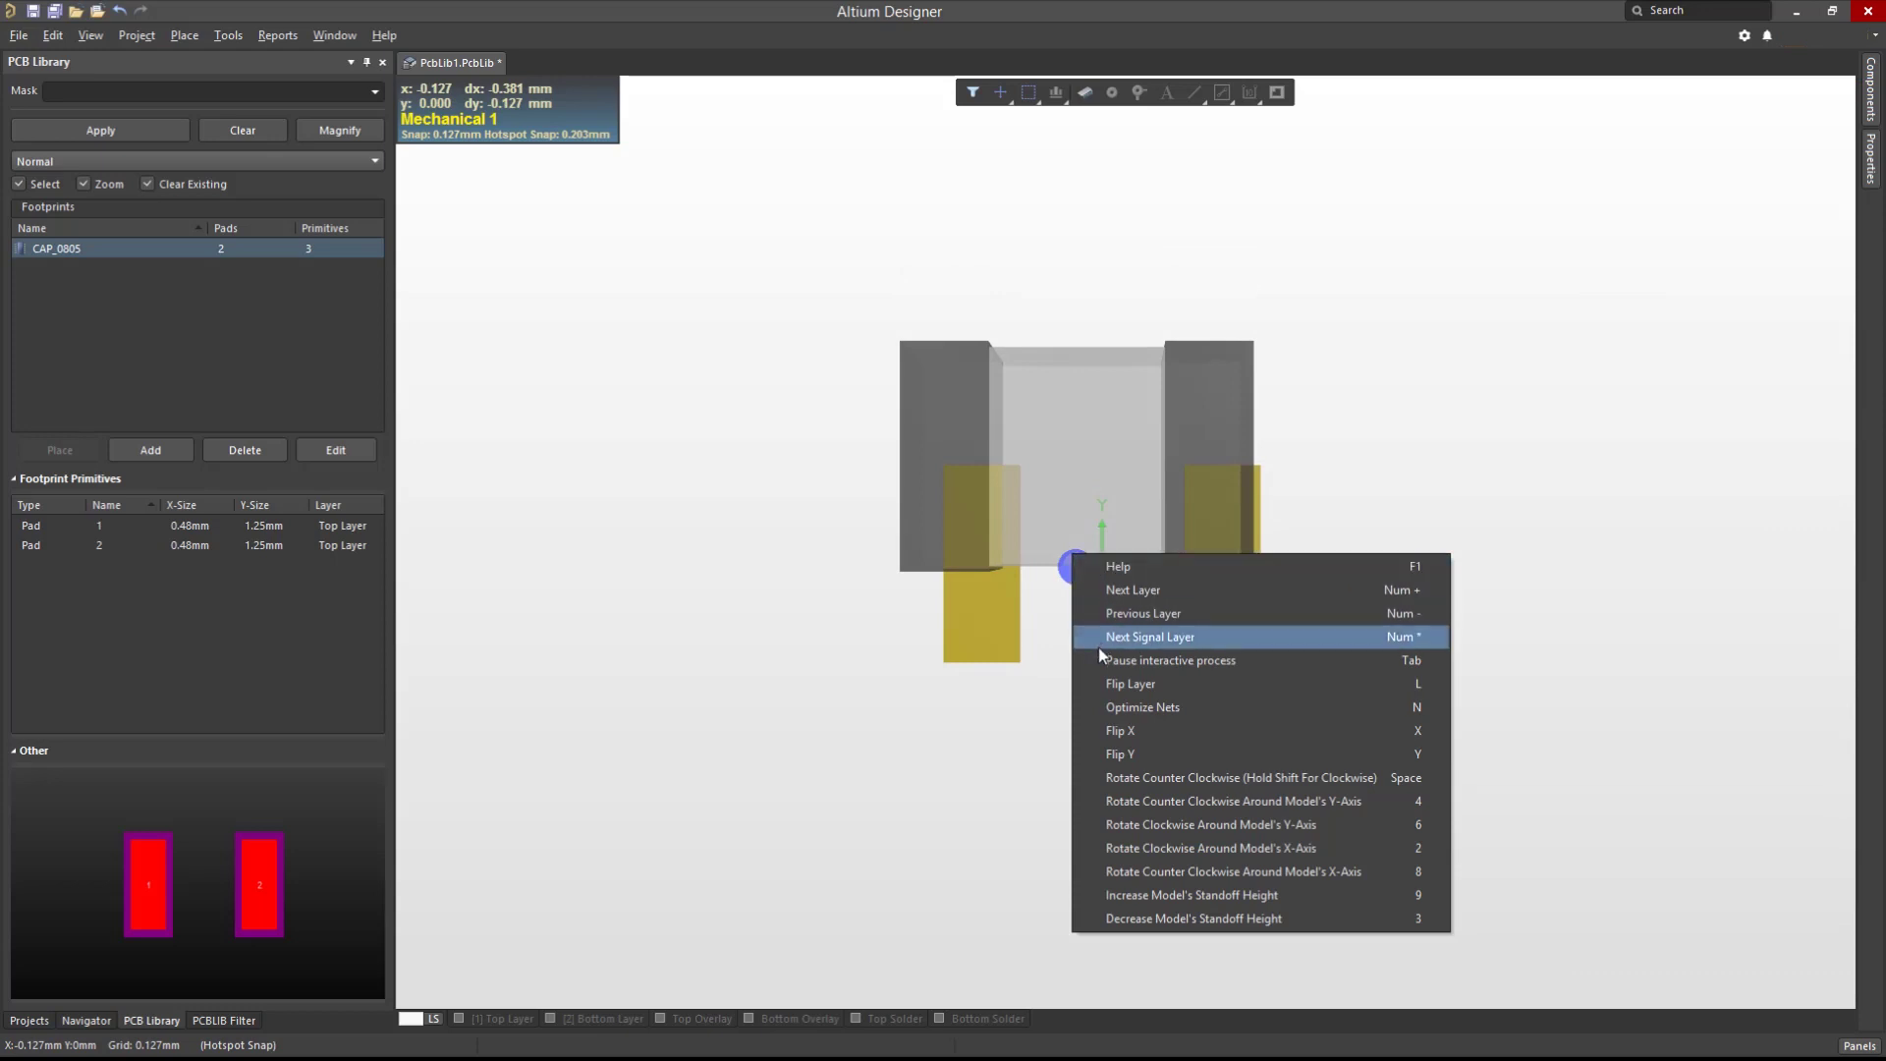
{"action": "left_click", "coordinate": [1106, 684]}
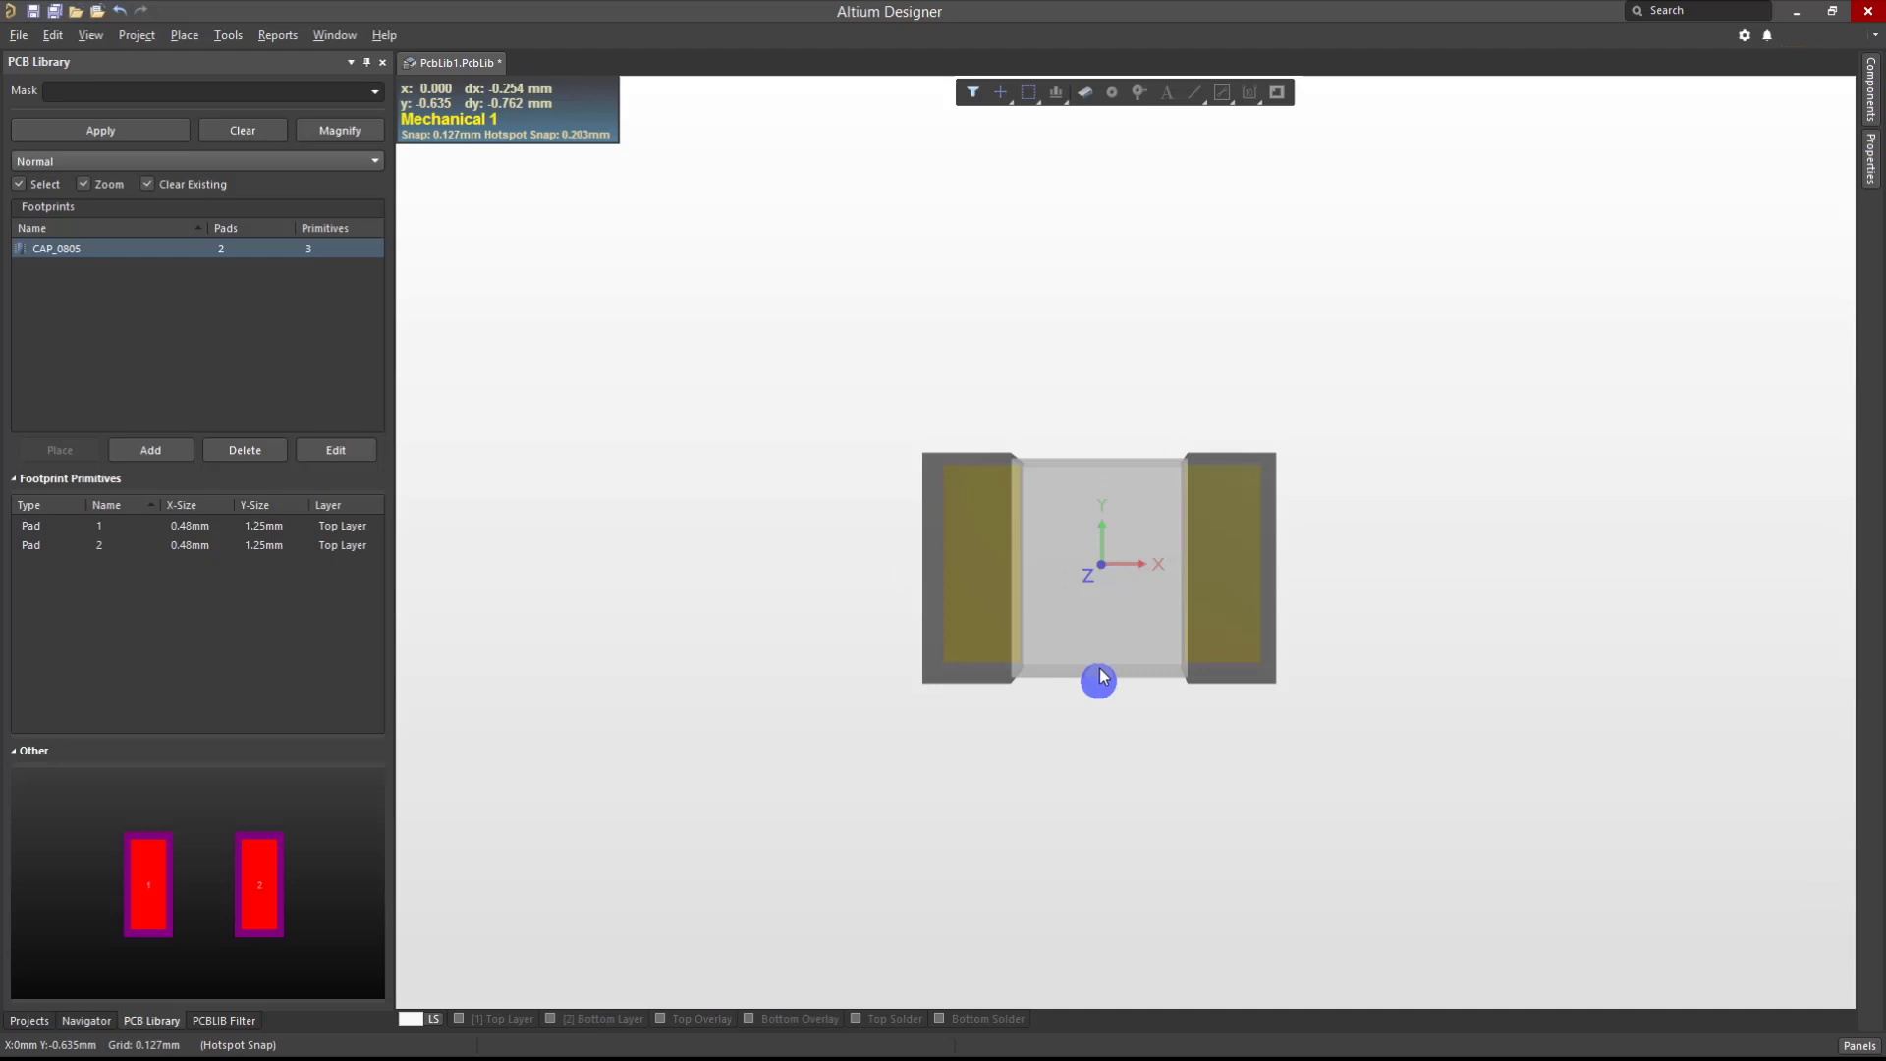
{"action": "left_click", "coordinate": [1100, 678]}
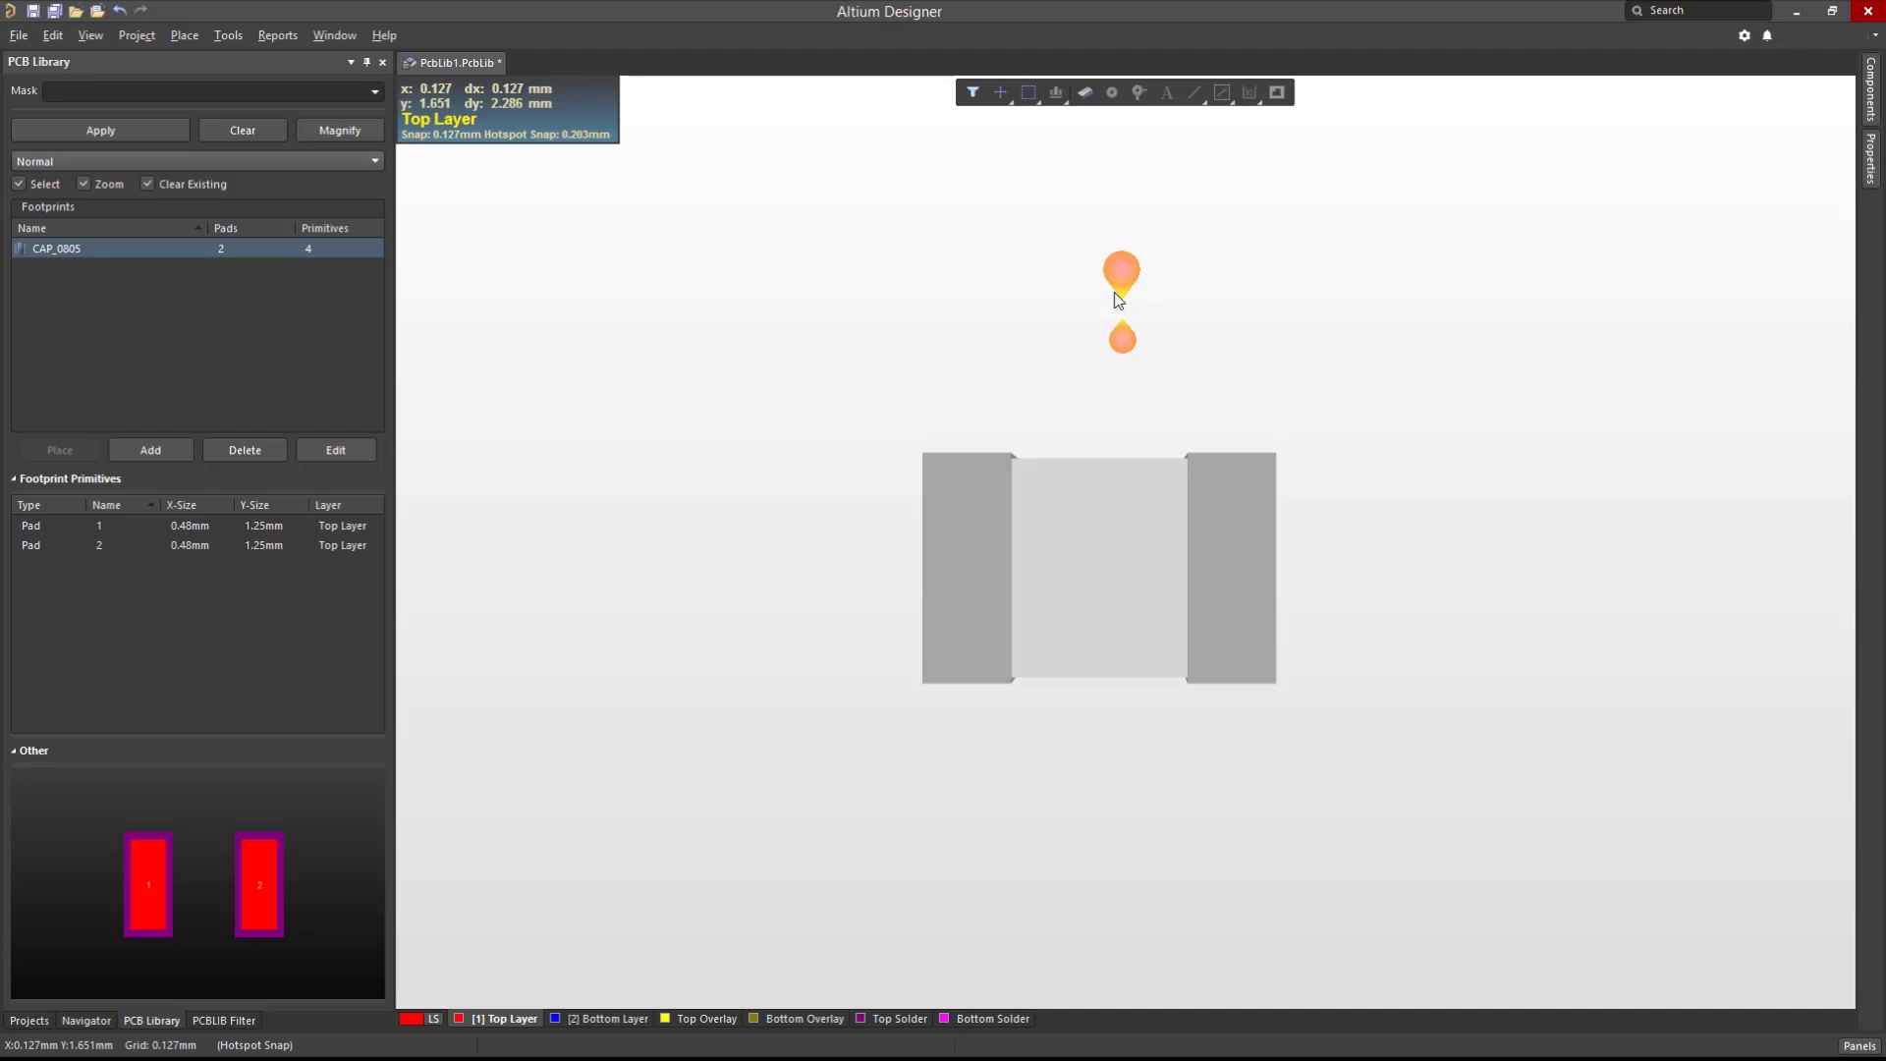
- In the 2D view, place a .Designator text string on Mechanical 1, starting below and left of the pads at about X -3.302, Y -2.032 mm
{"action": "key", "text": "2"}
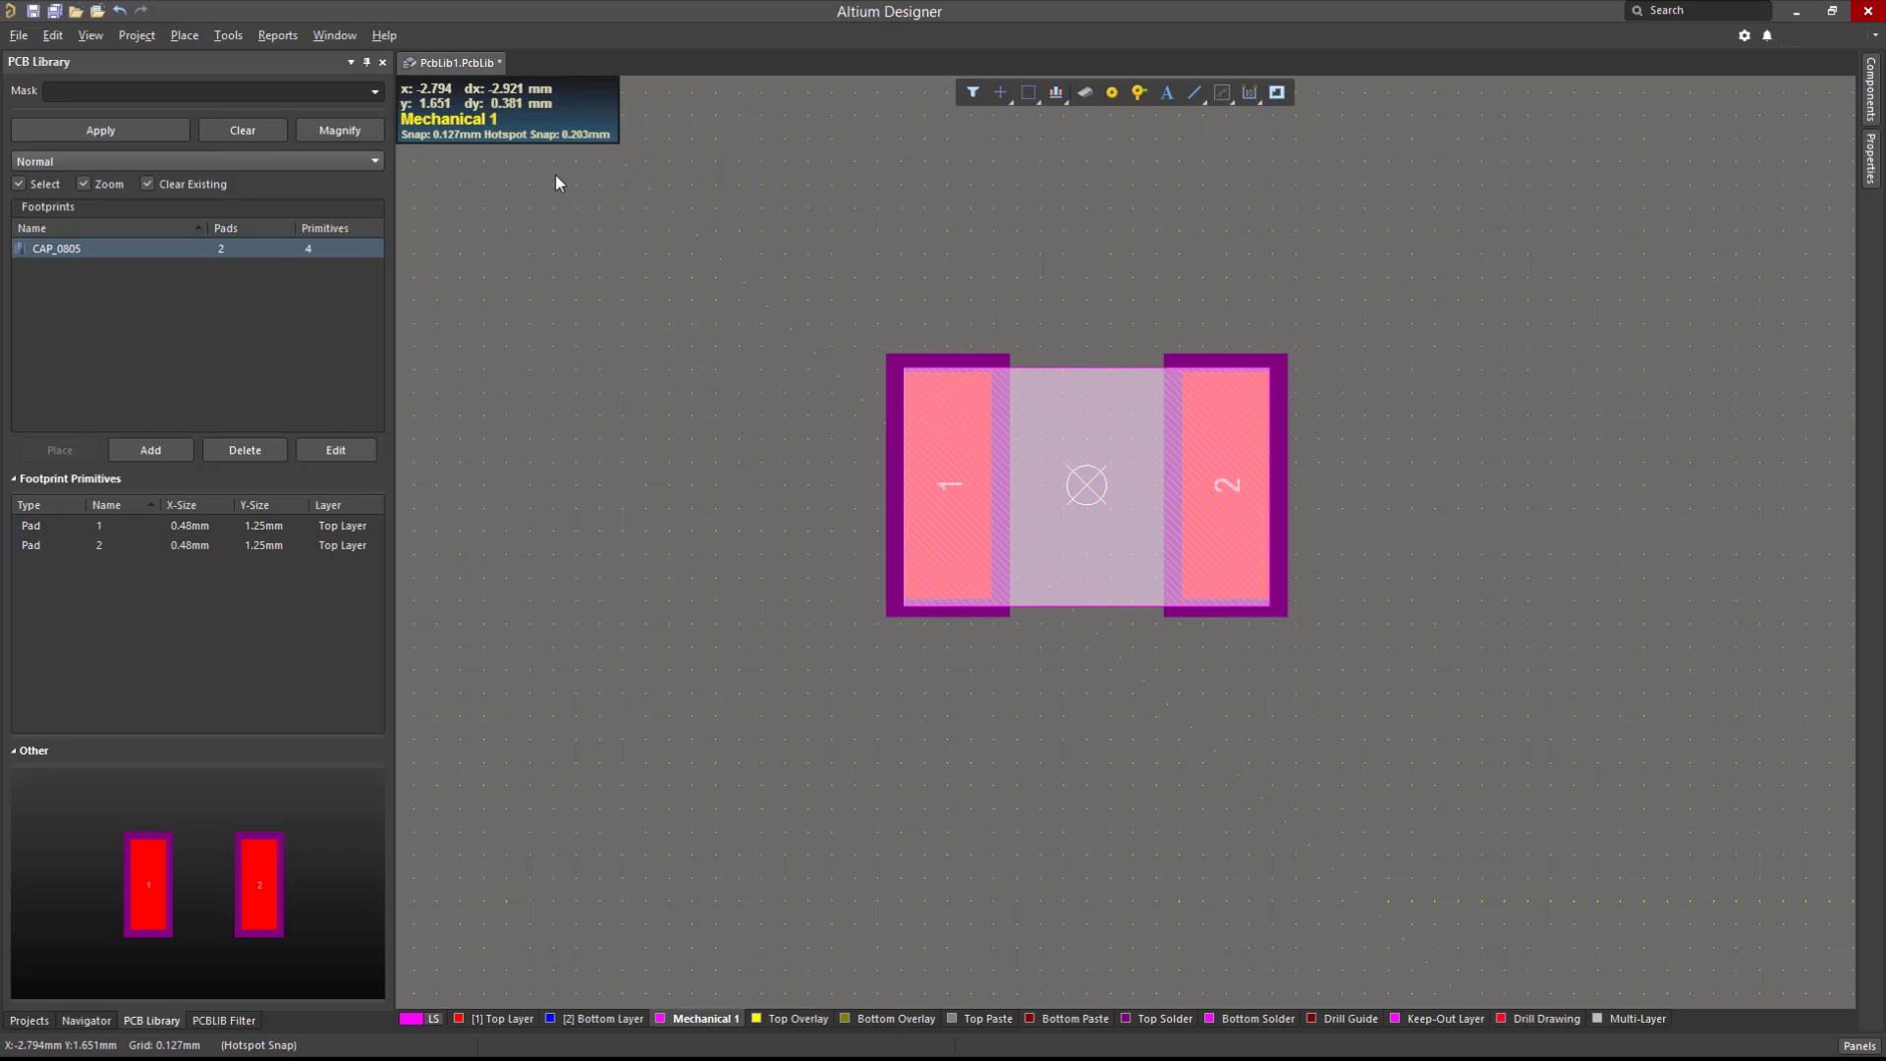
{"action": "left_click", "coordinate": [184, 35]}
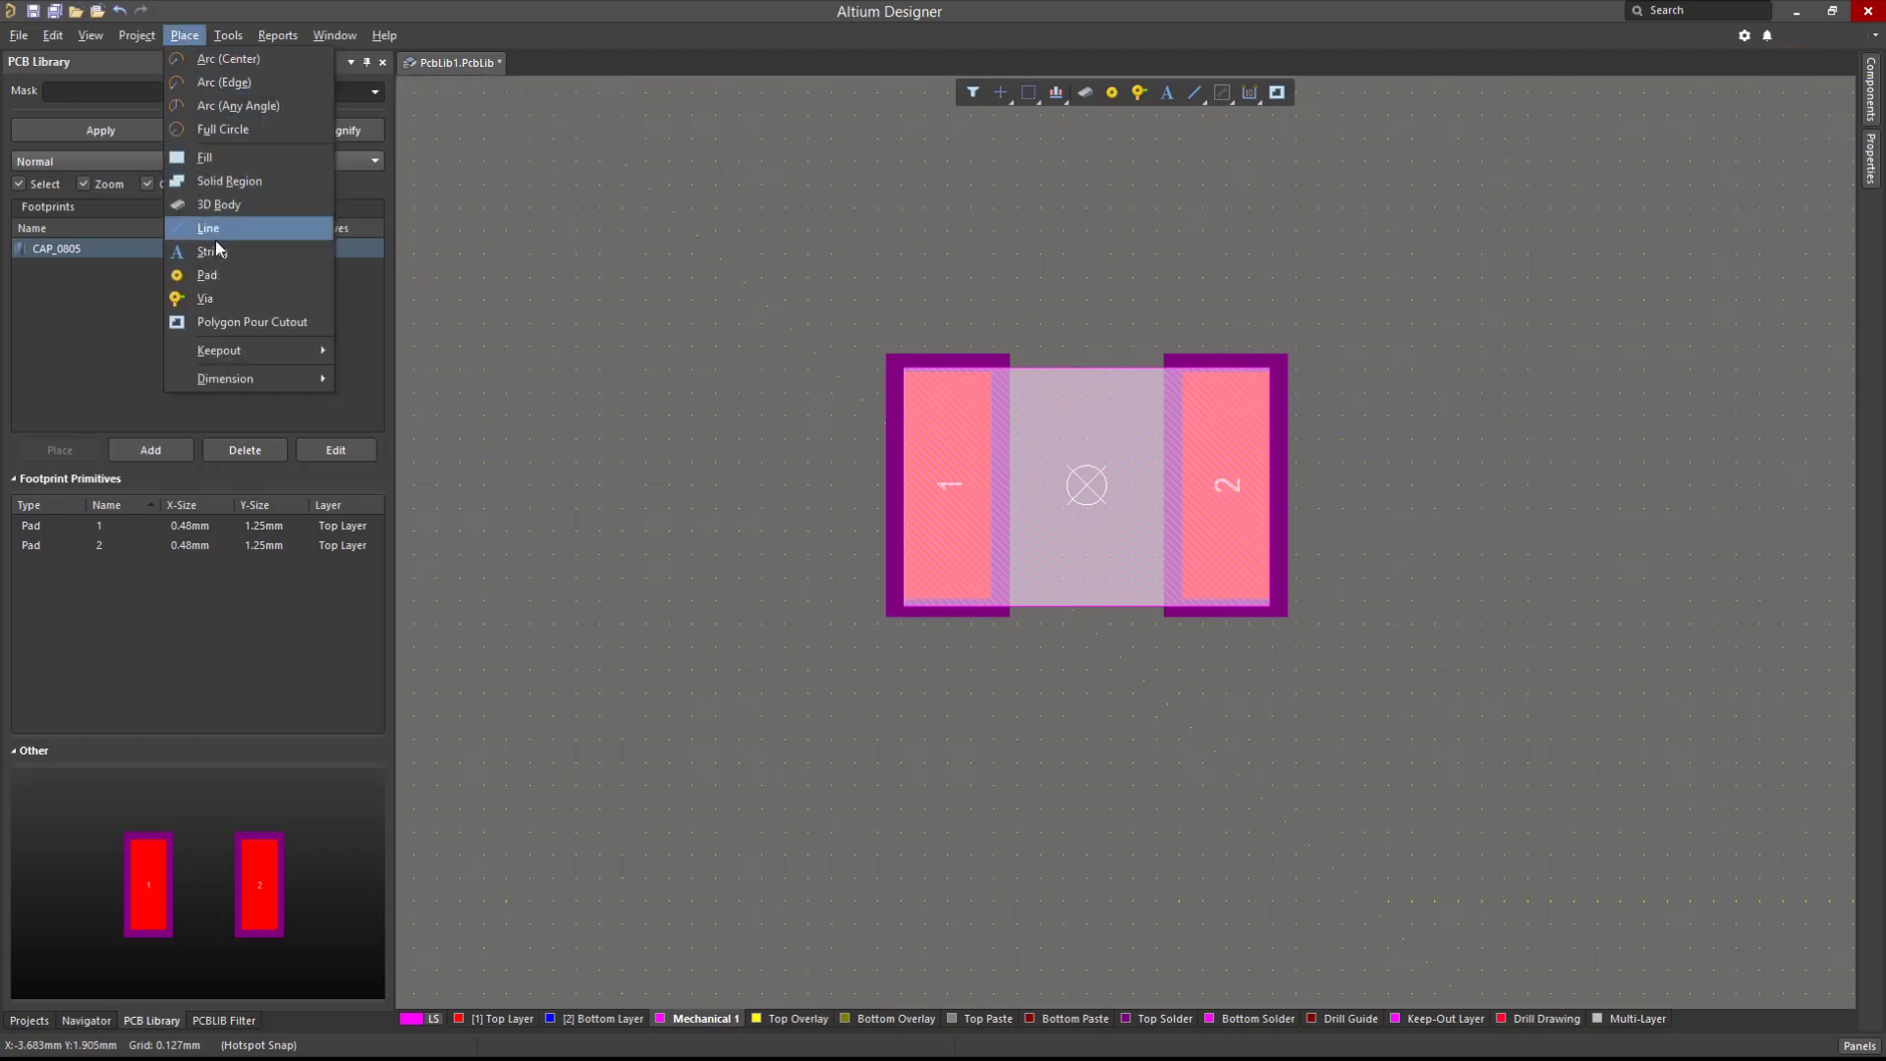
{"action": "key", "text": "Escape"}
{"action": "key", "text": "p"}
{"action": "key", "text": "s"}
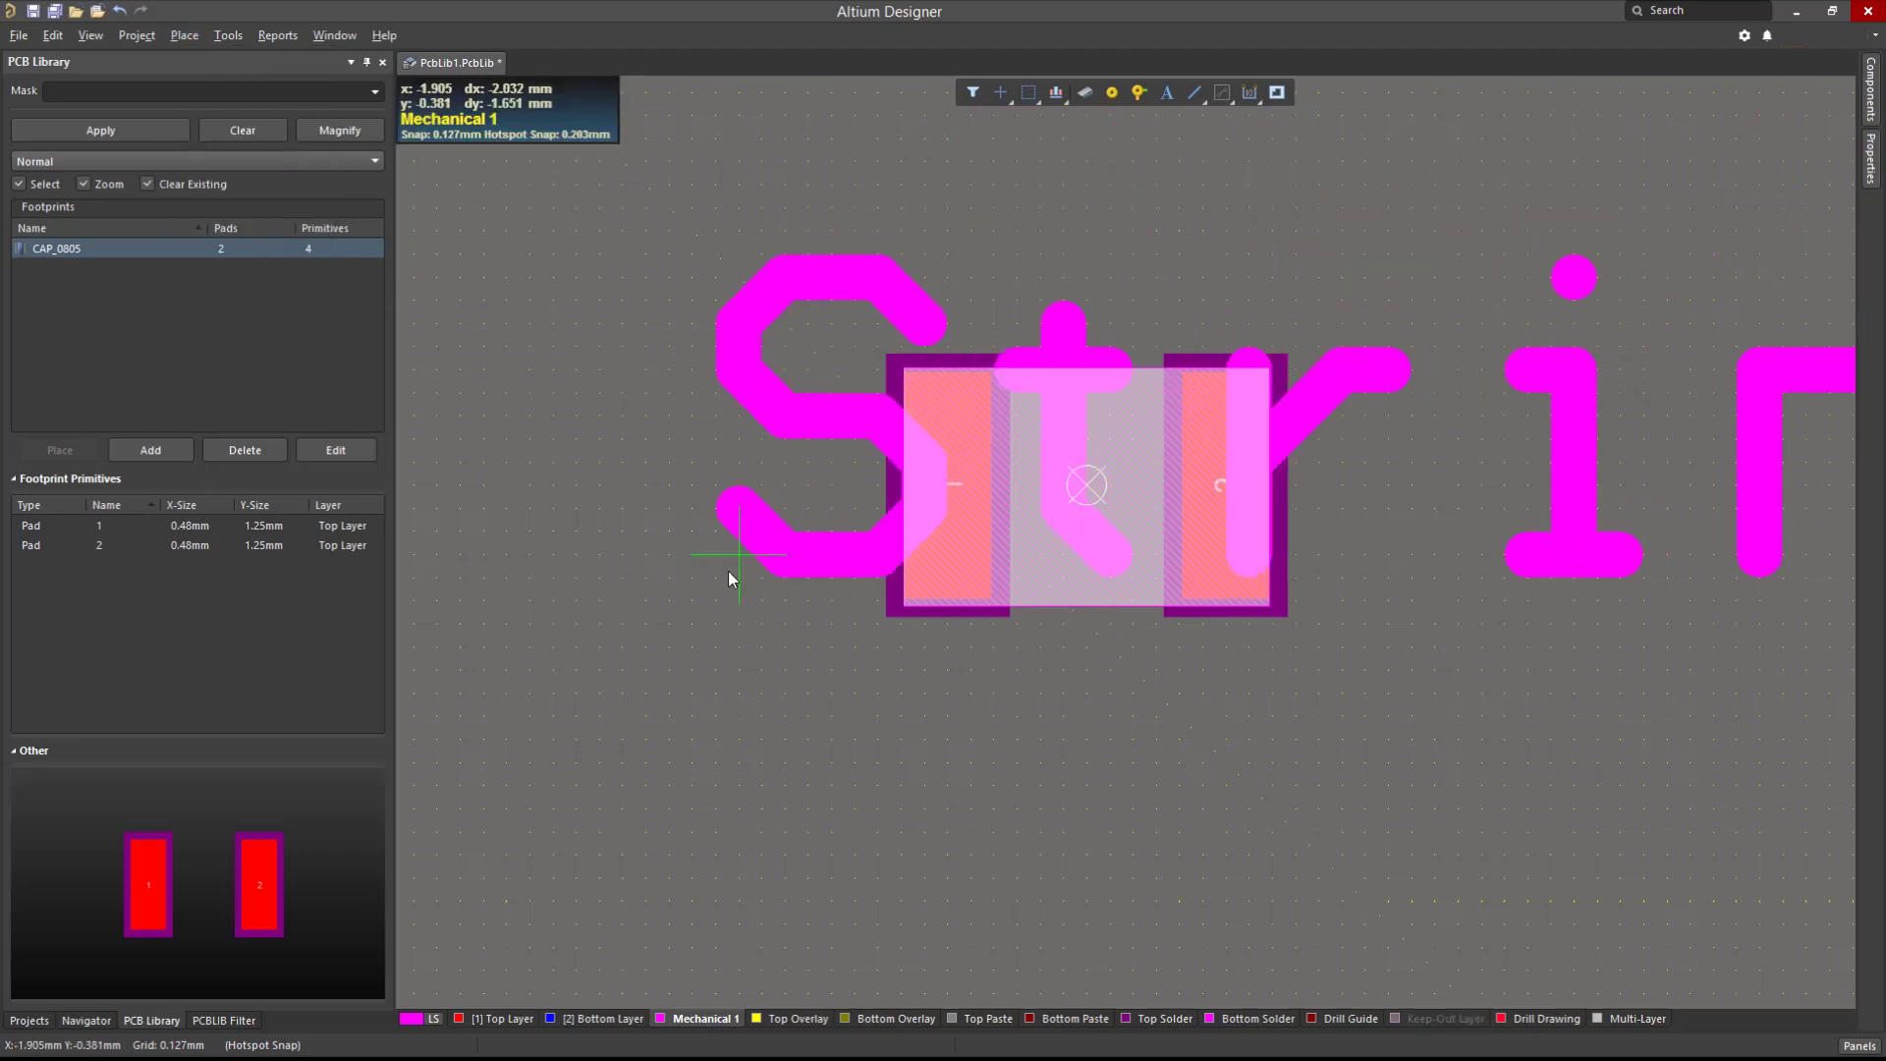
{"action": "key", "text": "Tab"}
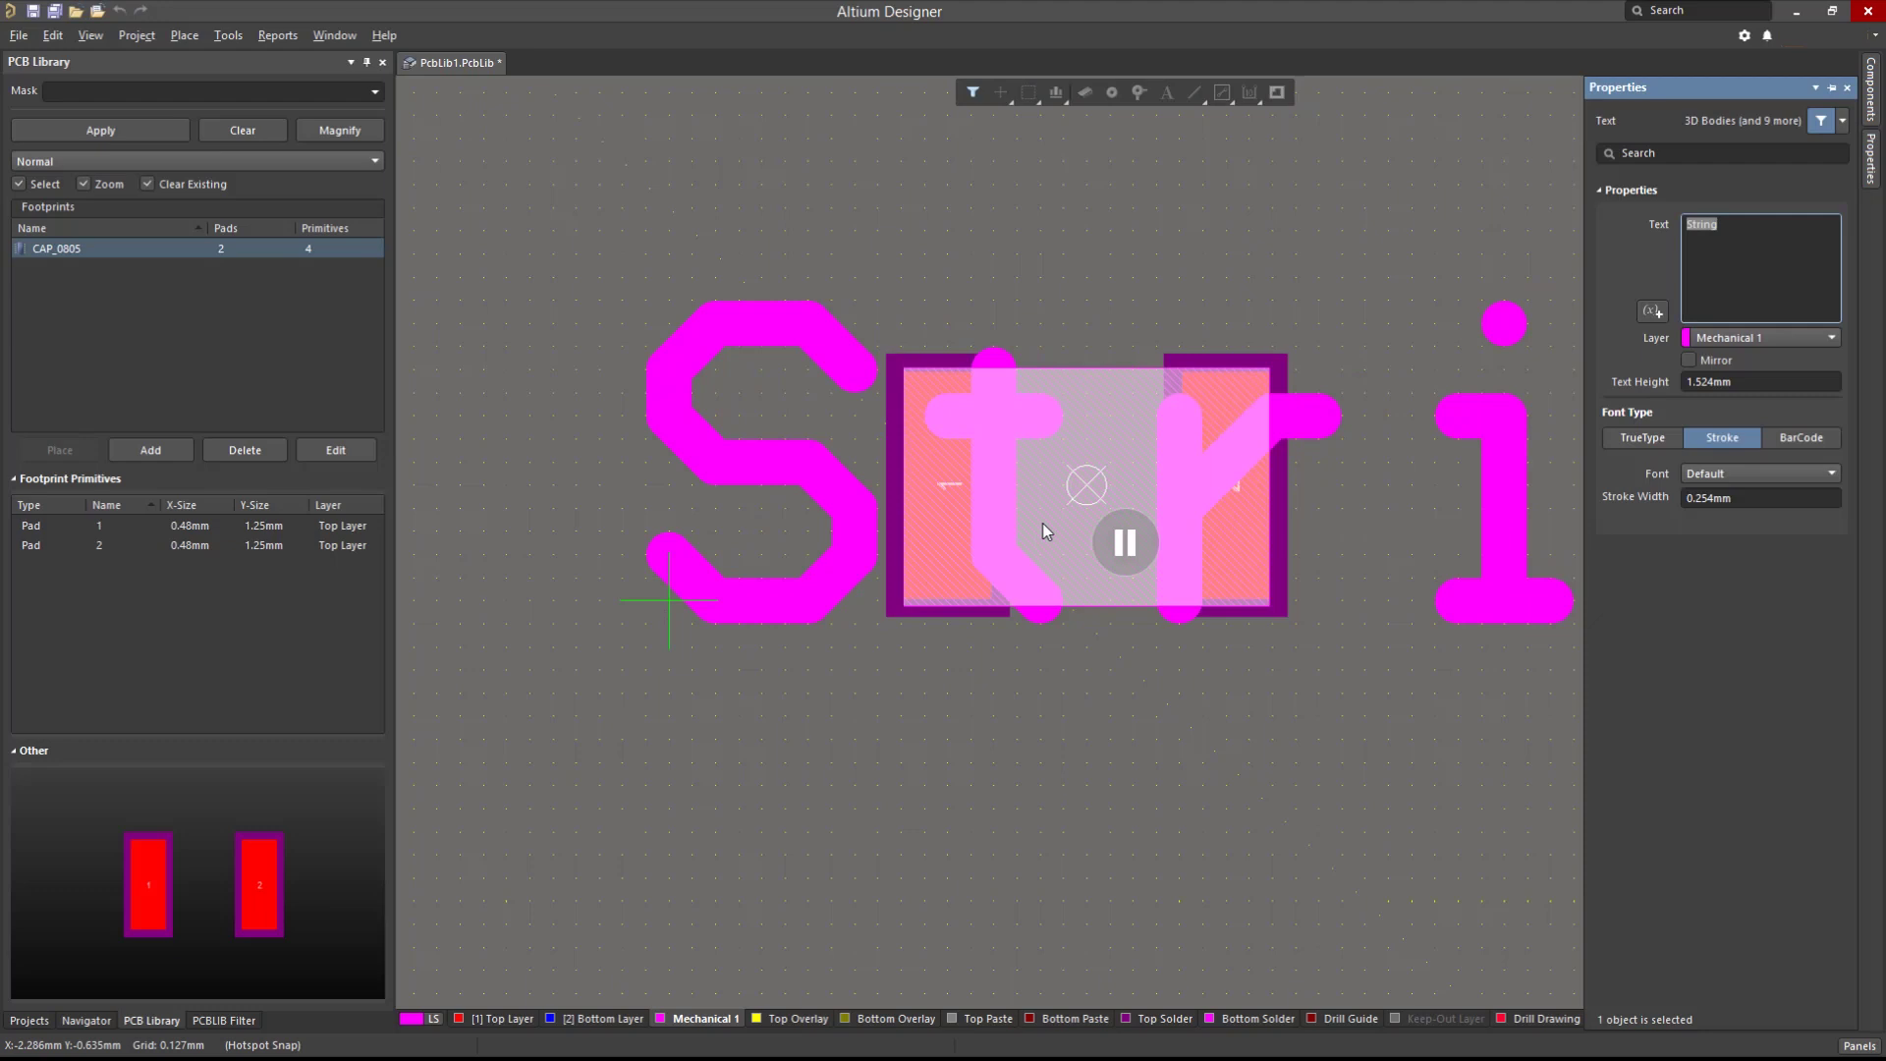
{"action": "type", "text": ".Designator"}
{"action": "key", "text": "Return"}
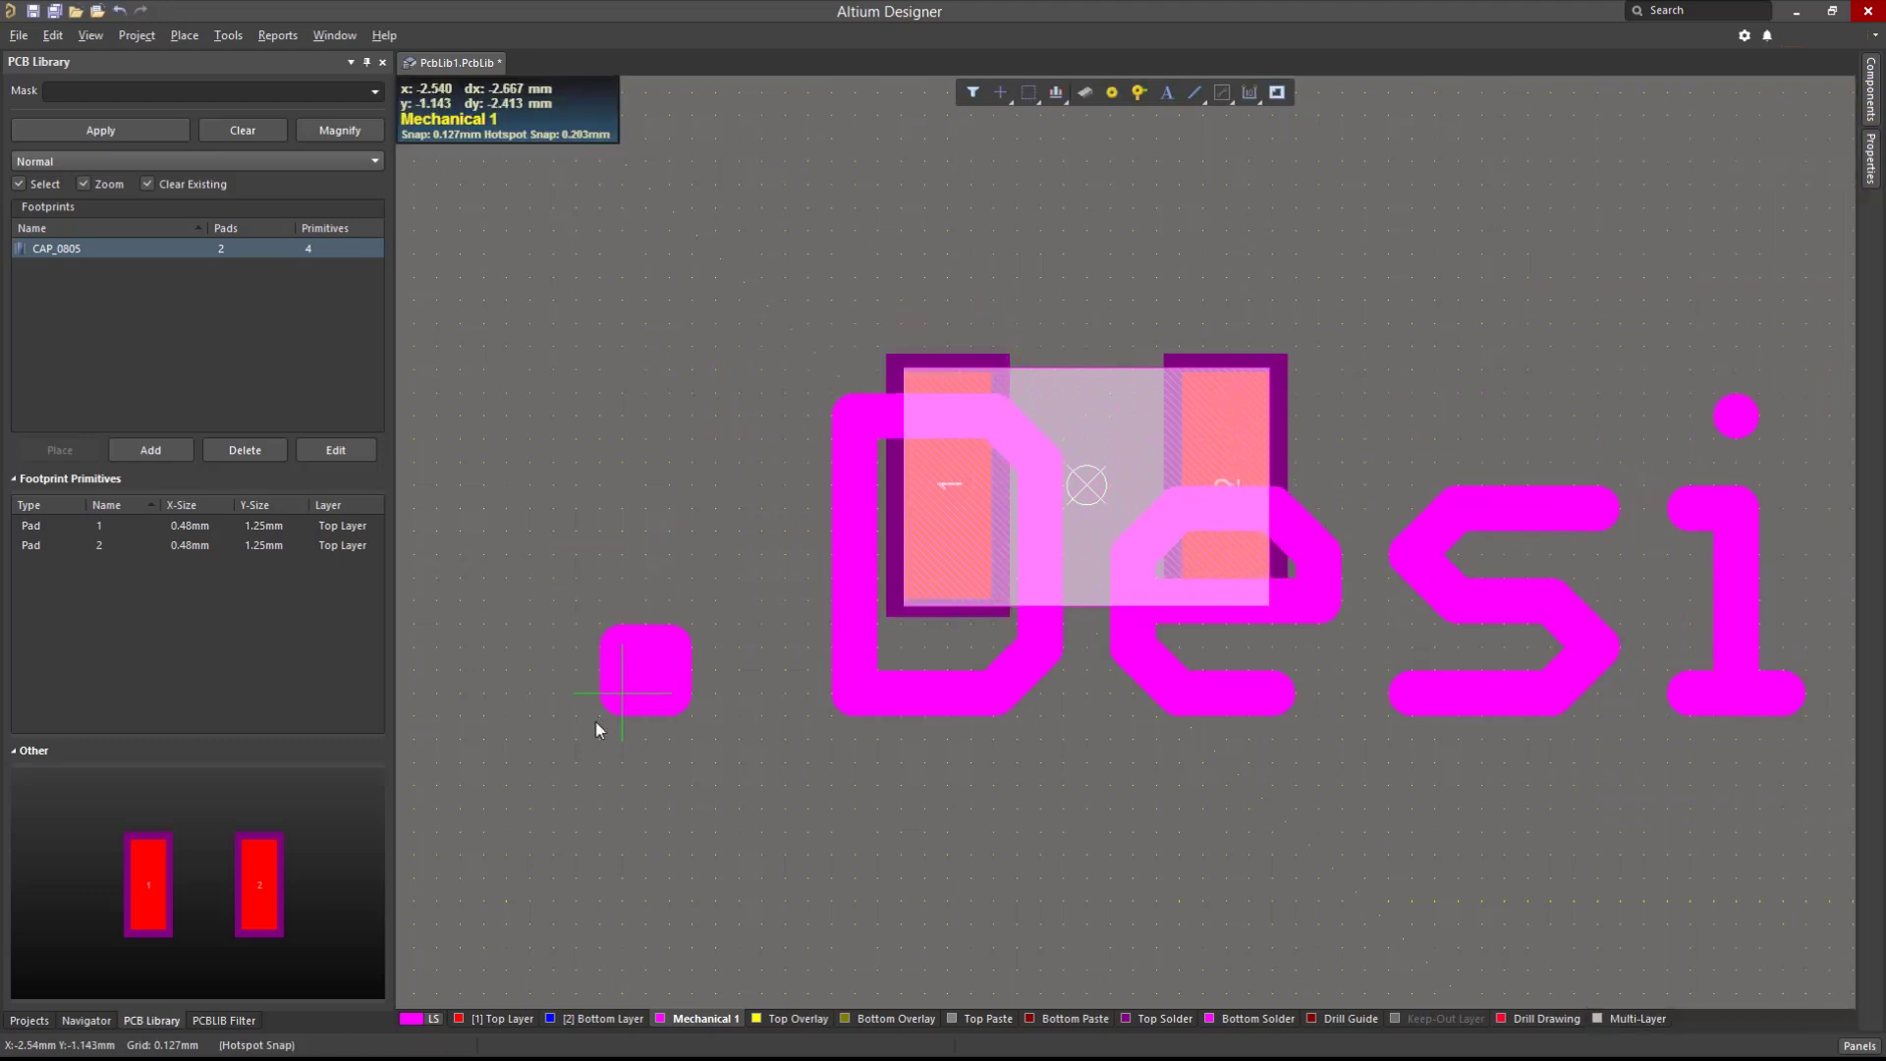
{"action": "left_click", "coordinate": [484, 855]}
{"action": "key", "text": "Escape"}
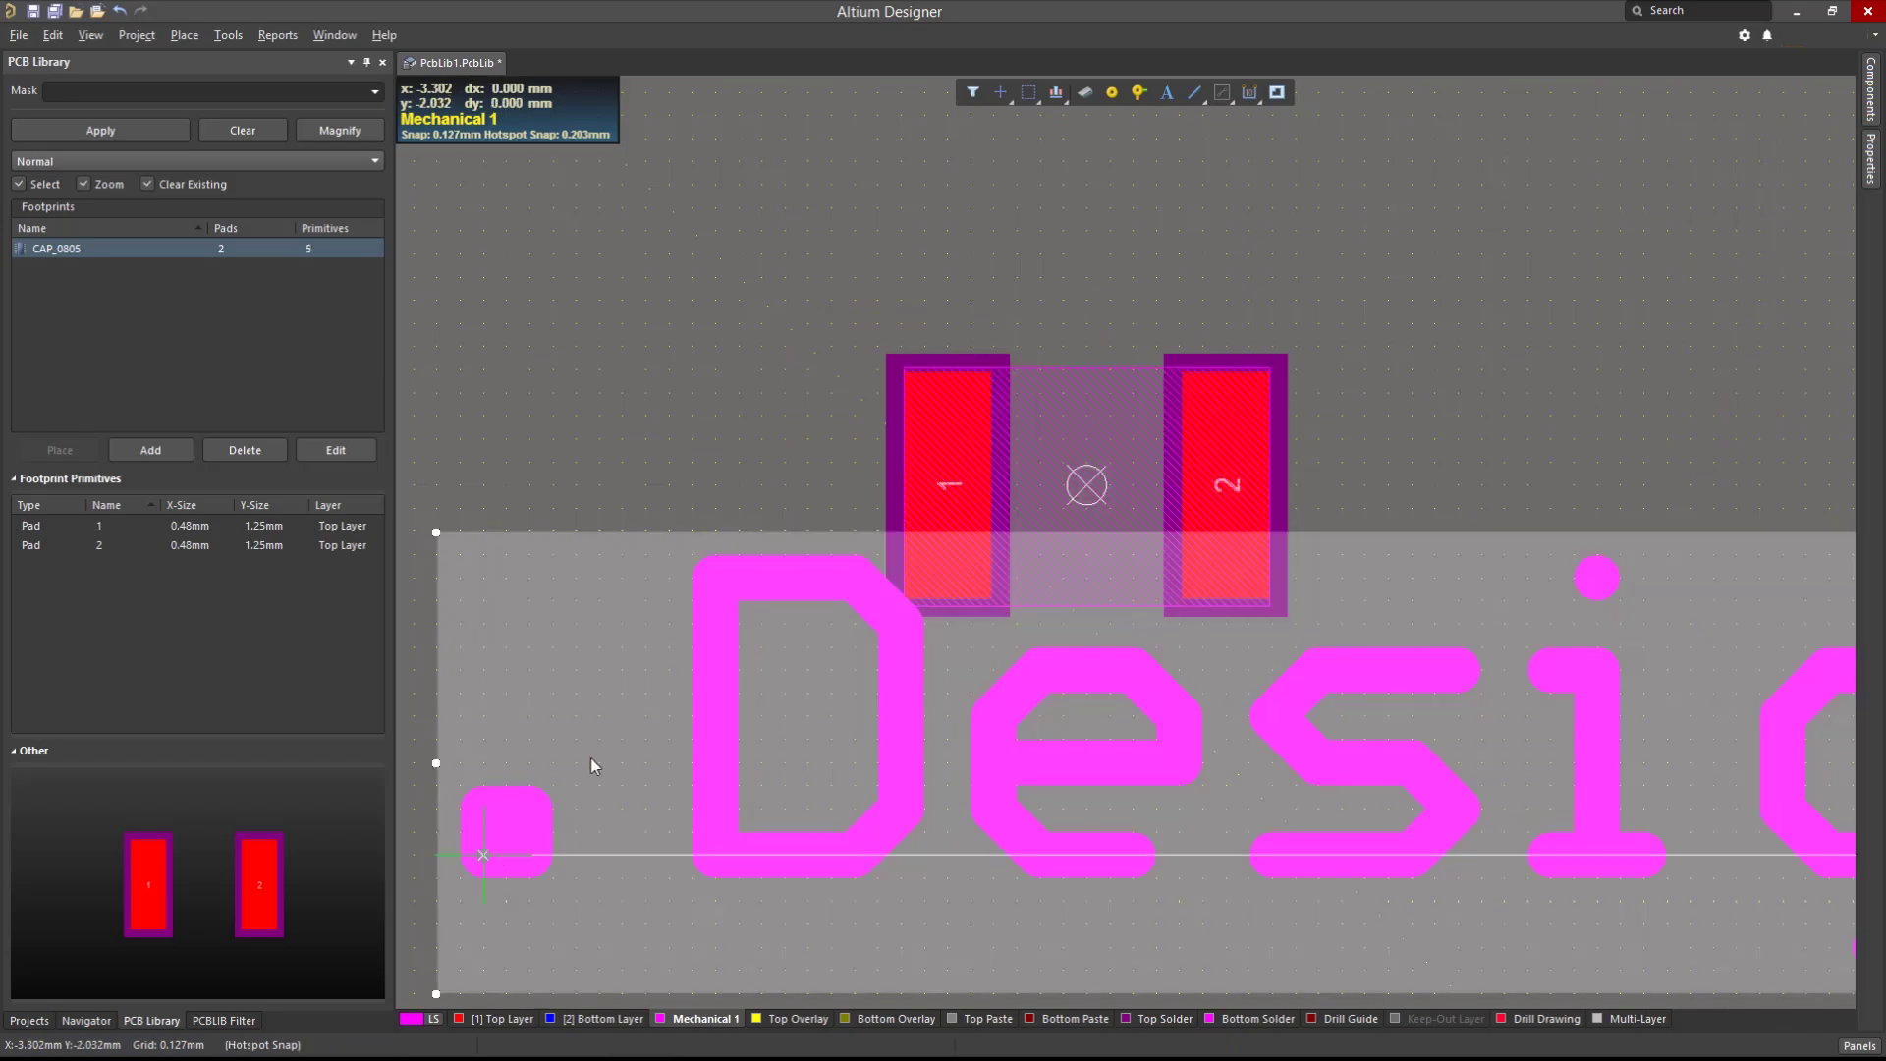
{"action": "scroll", "coordinate": [619, 503], "scroll_direction": "down", "scroll_amount": 3, "text": "ctrl"}
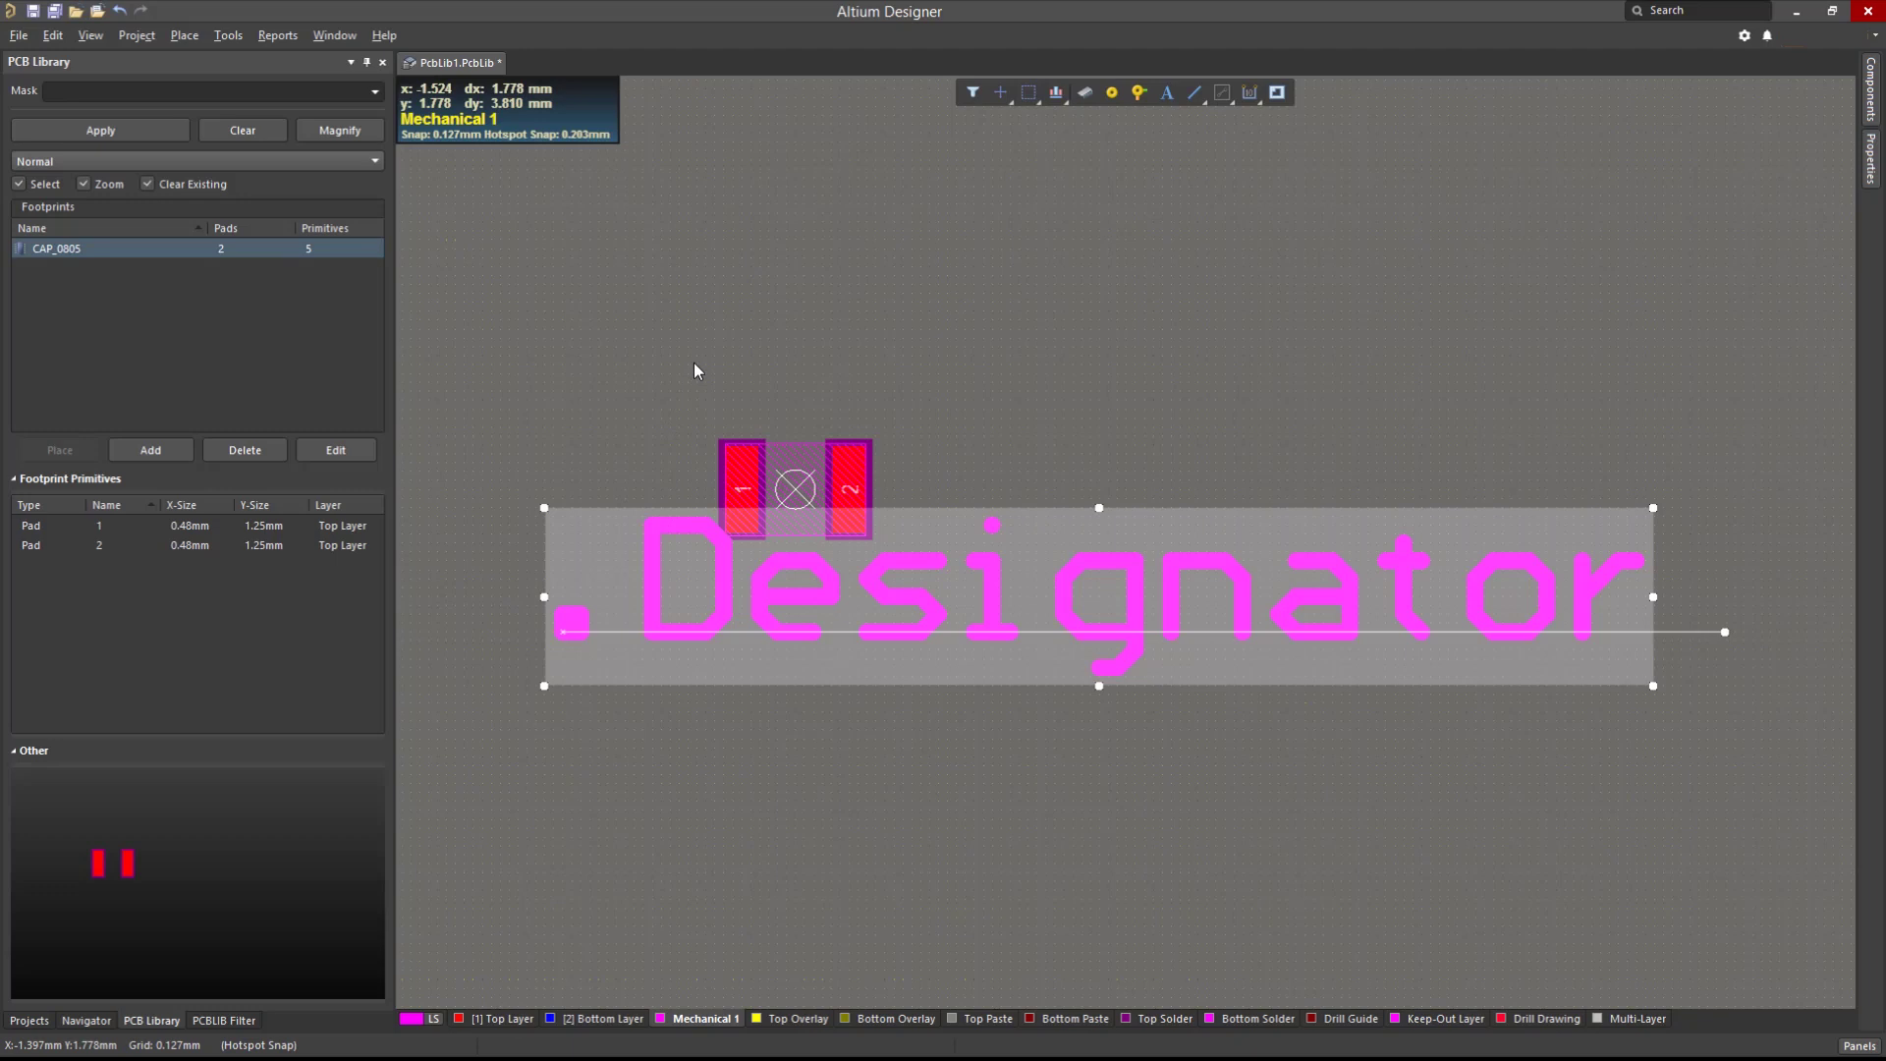
- Start the IPC Compliant Footprint Wizard and proceed to the component type selection
{"action": "left_click", "coordinate": [220, 39]}
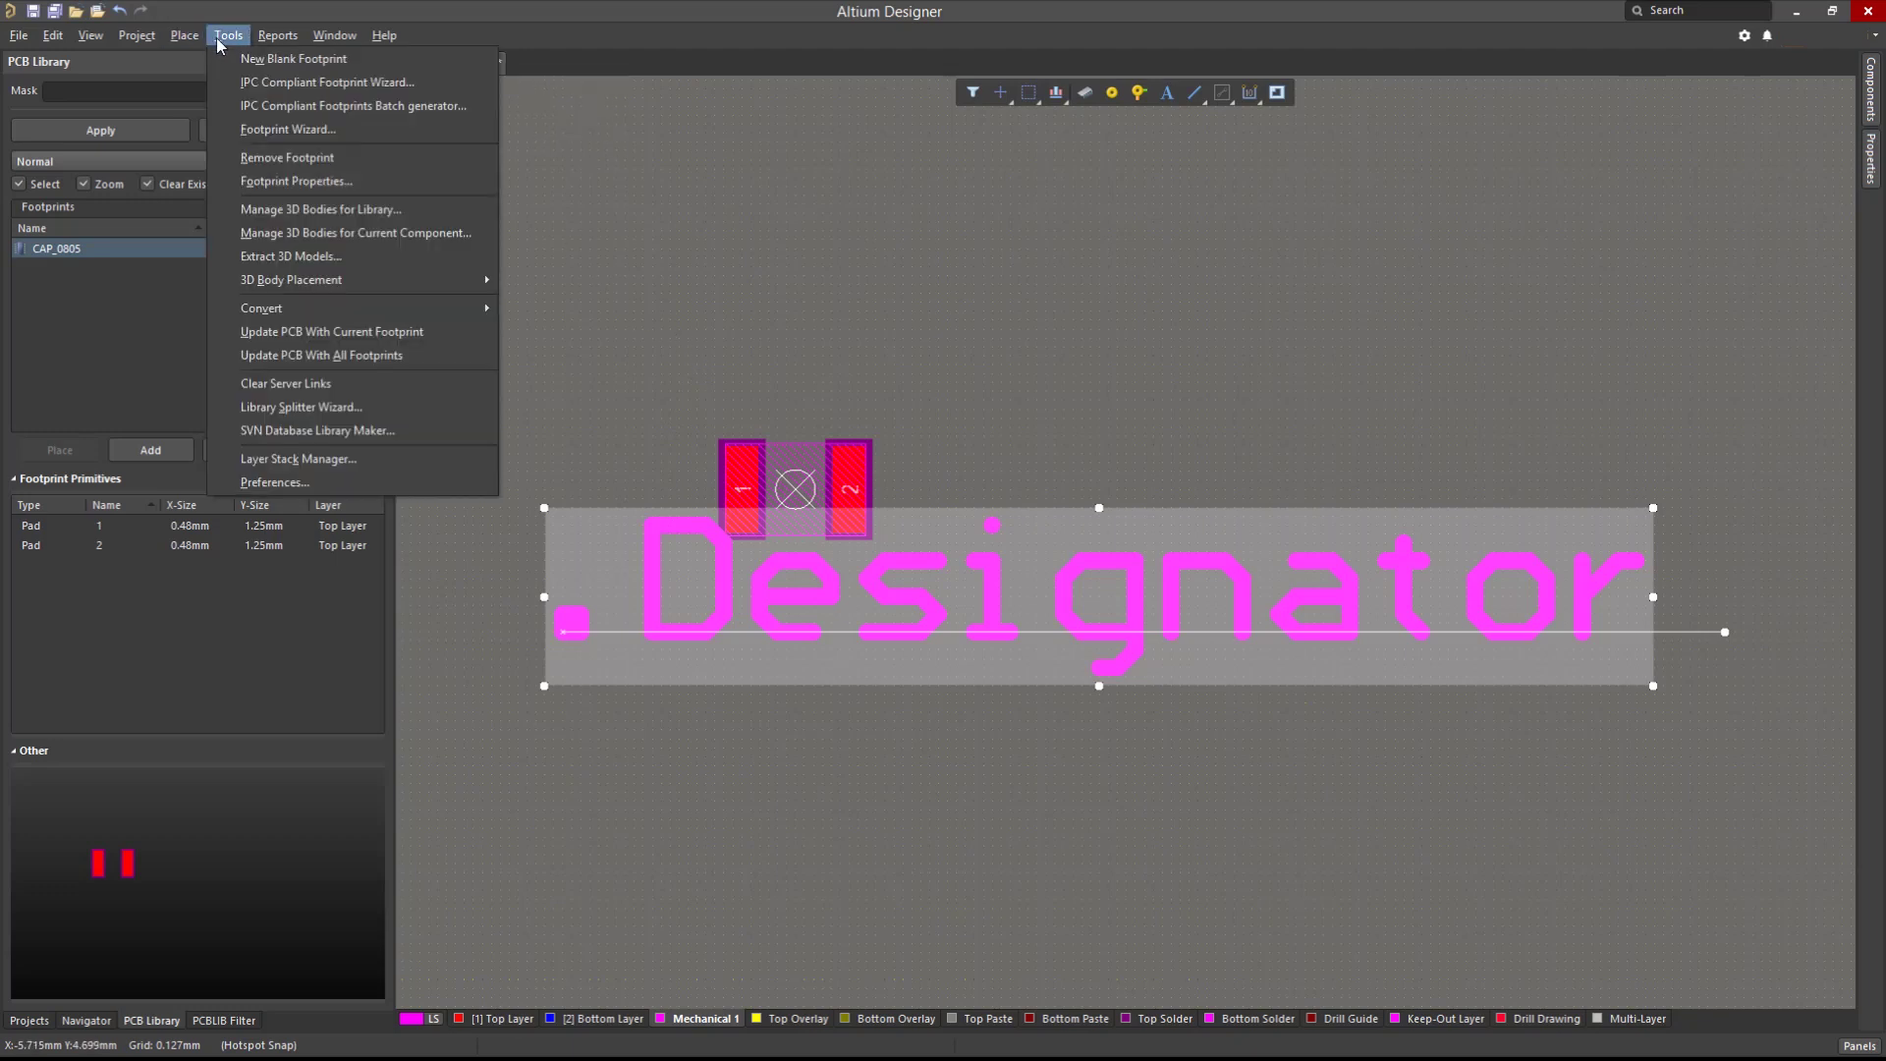
{"action": "left_click", "coordinate": [260, 83]}
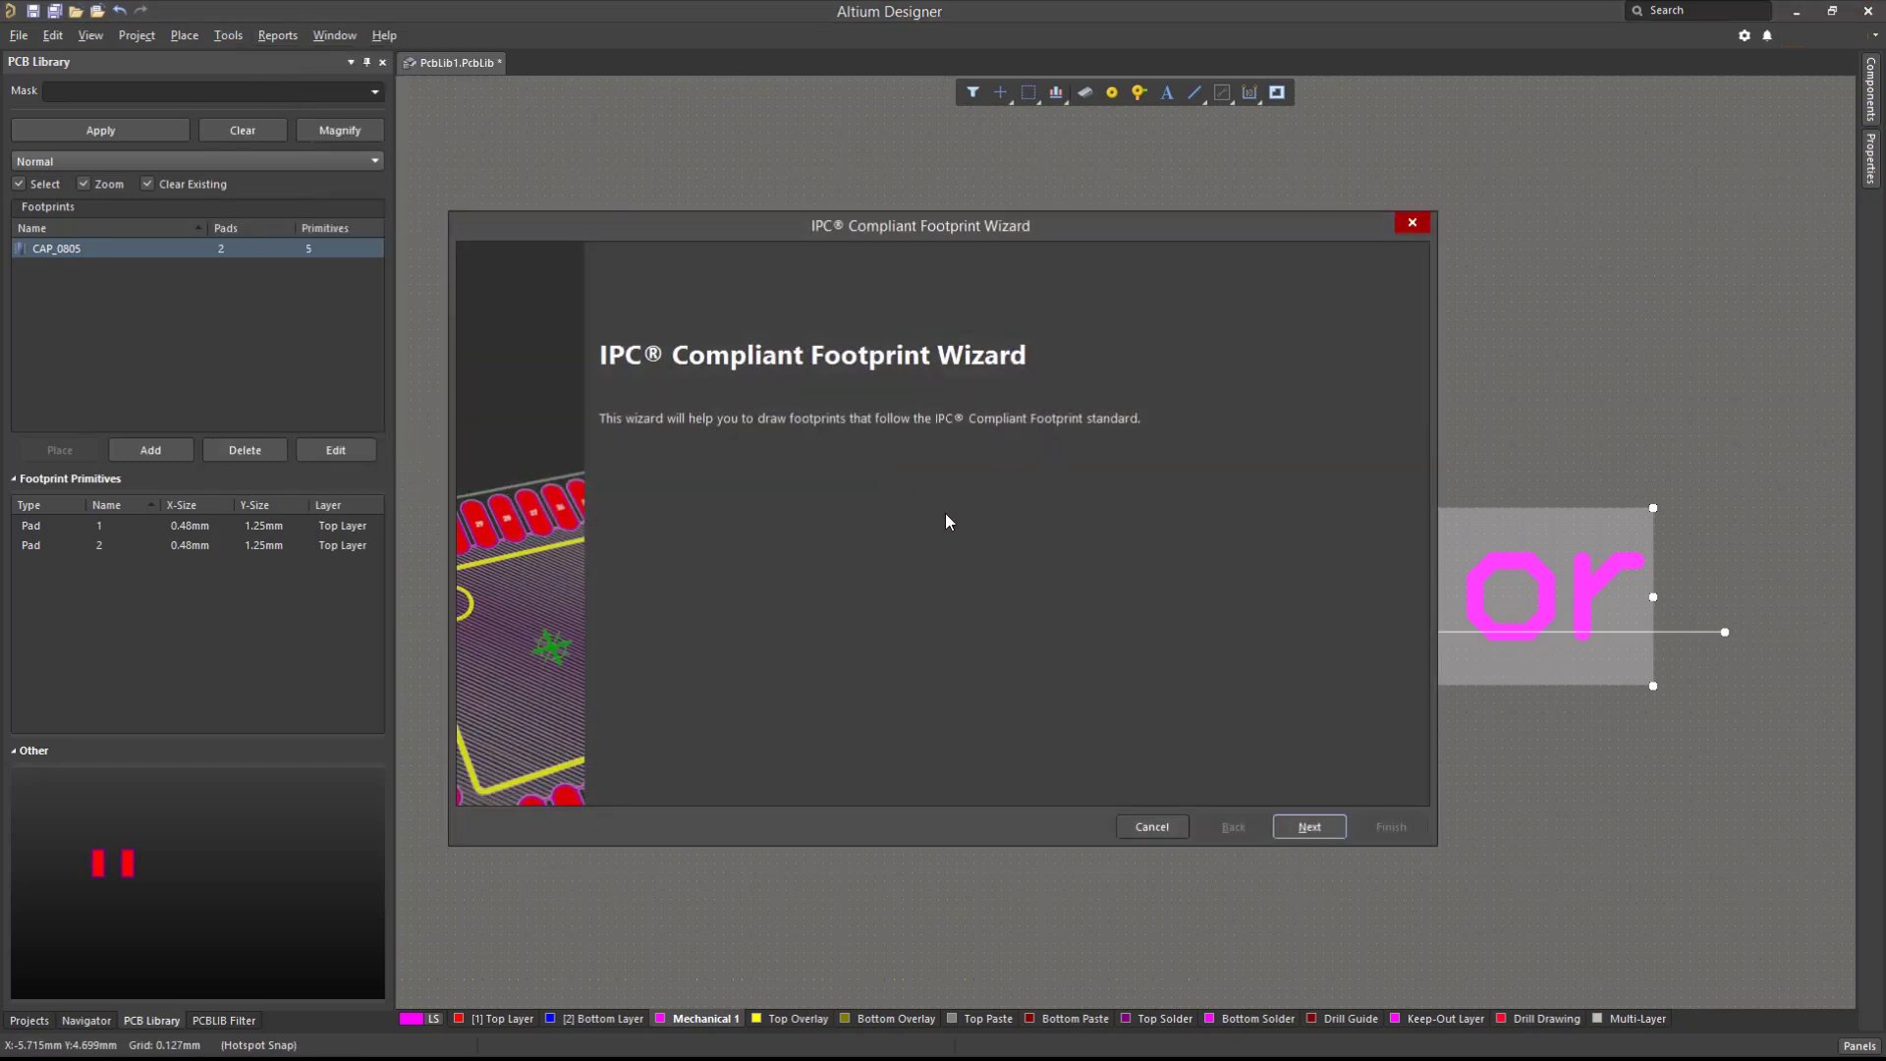
{"action": "left_click", "coordinate": [1309, 826]}
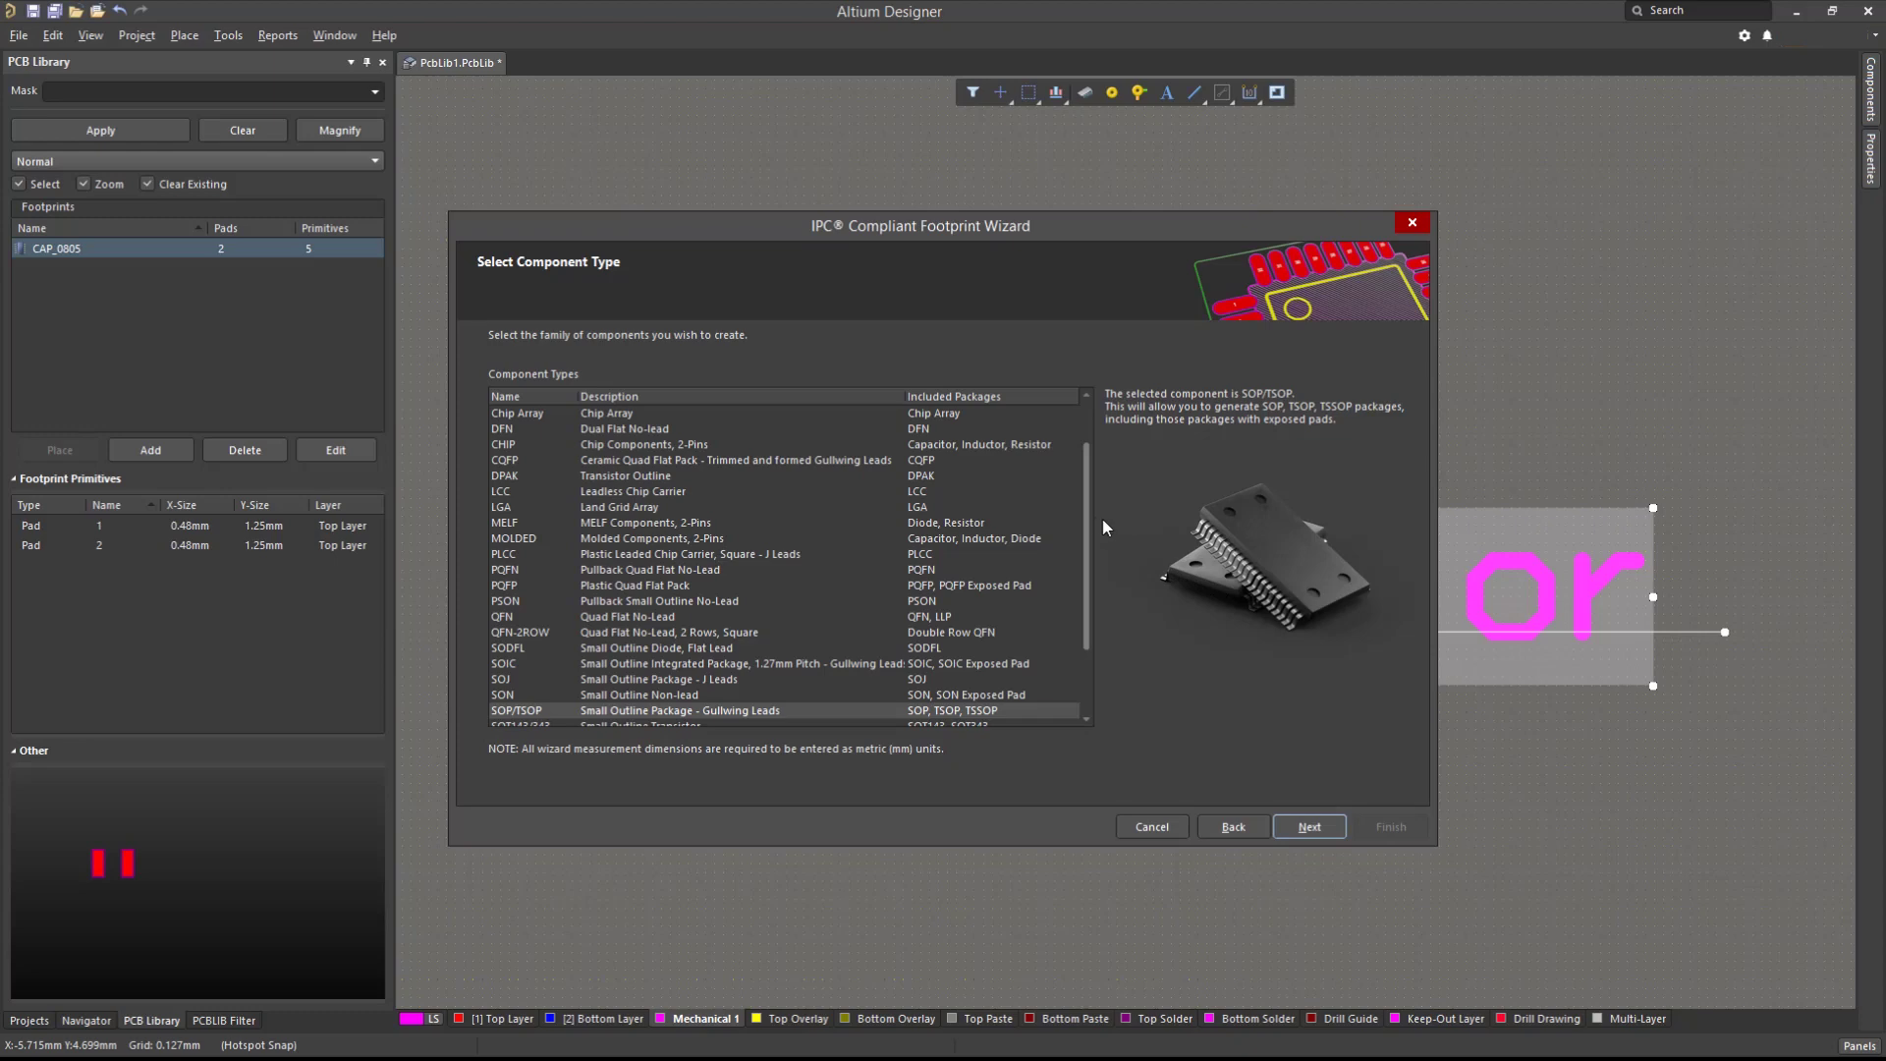
- Preview the BGA, QFN and SOIC component types, choose SOP/TSOP and continue to its package dimensions
{"action": "scroll", "coordinate": [1089, 466], "scroll_direction": "up", "scroll_amount": 2}
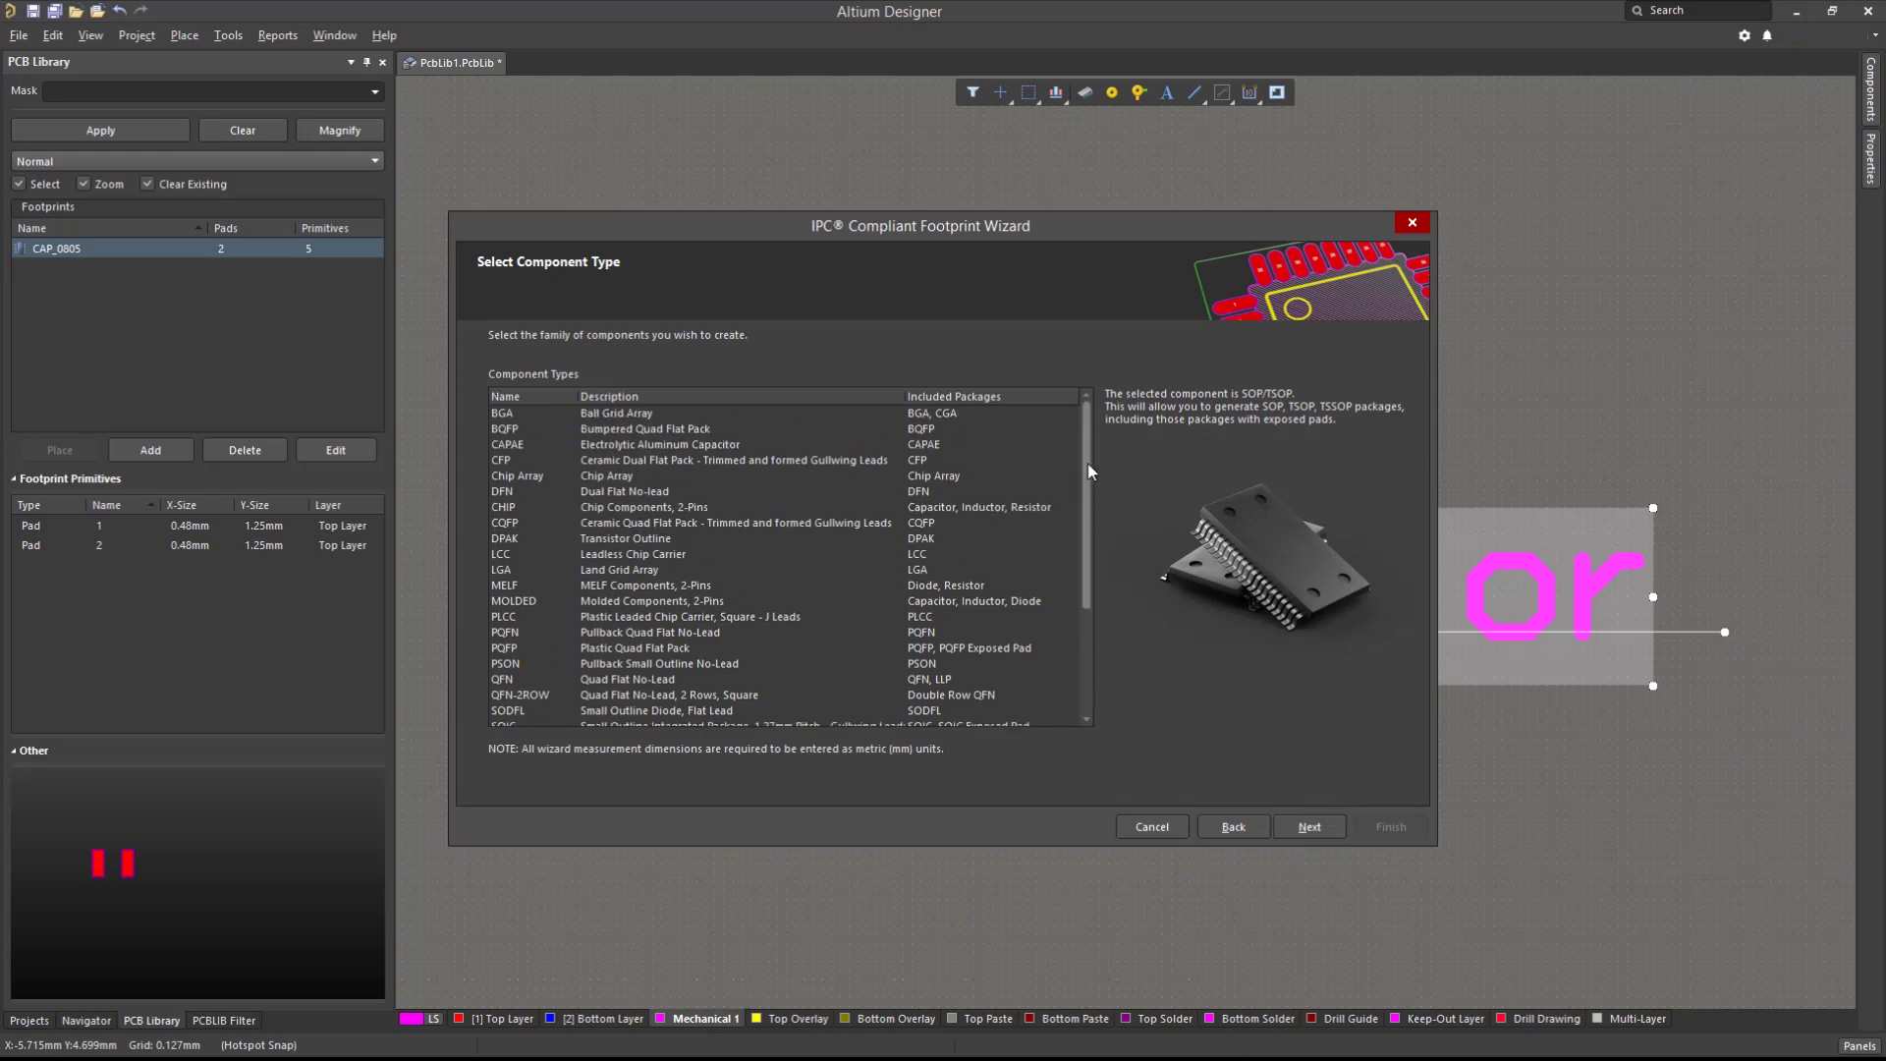
{"action": "left_click", "coordinate": [768, 415]}
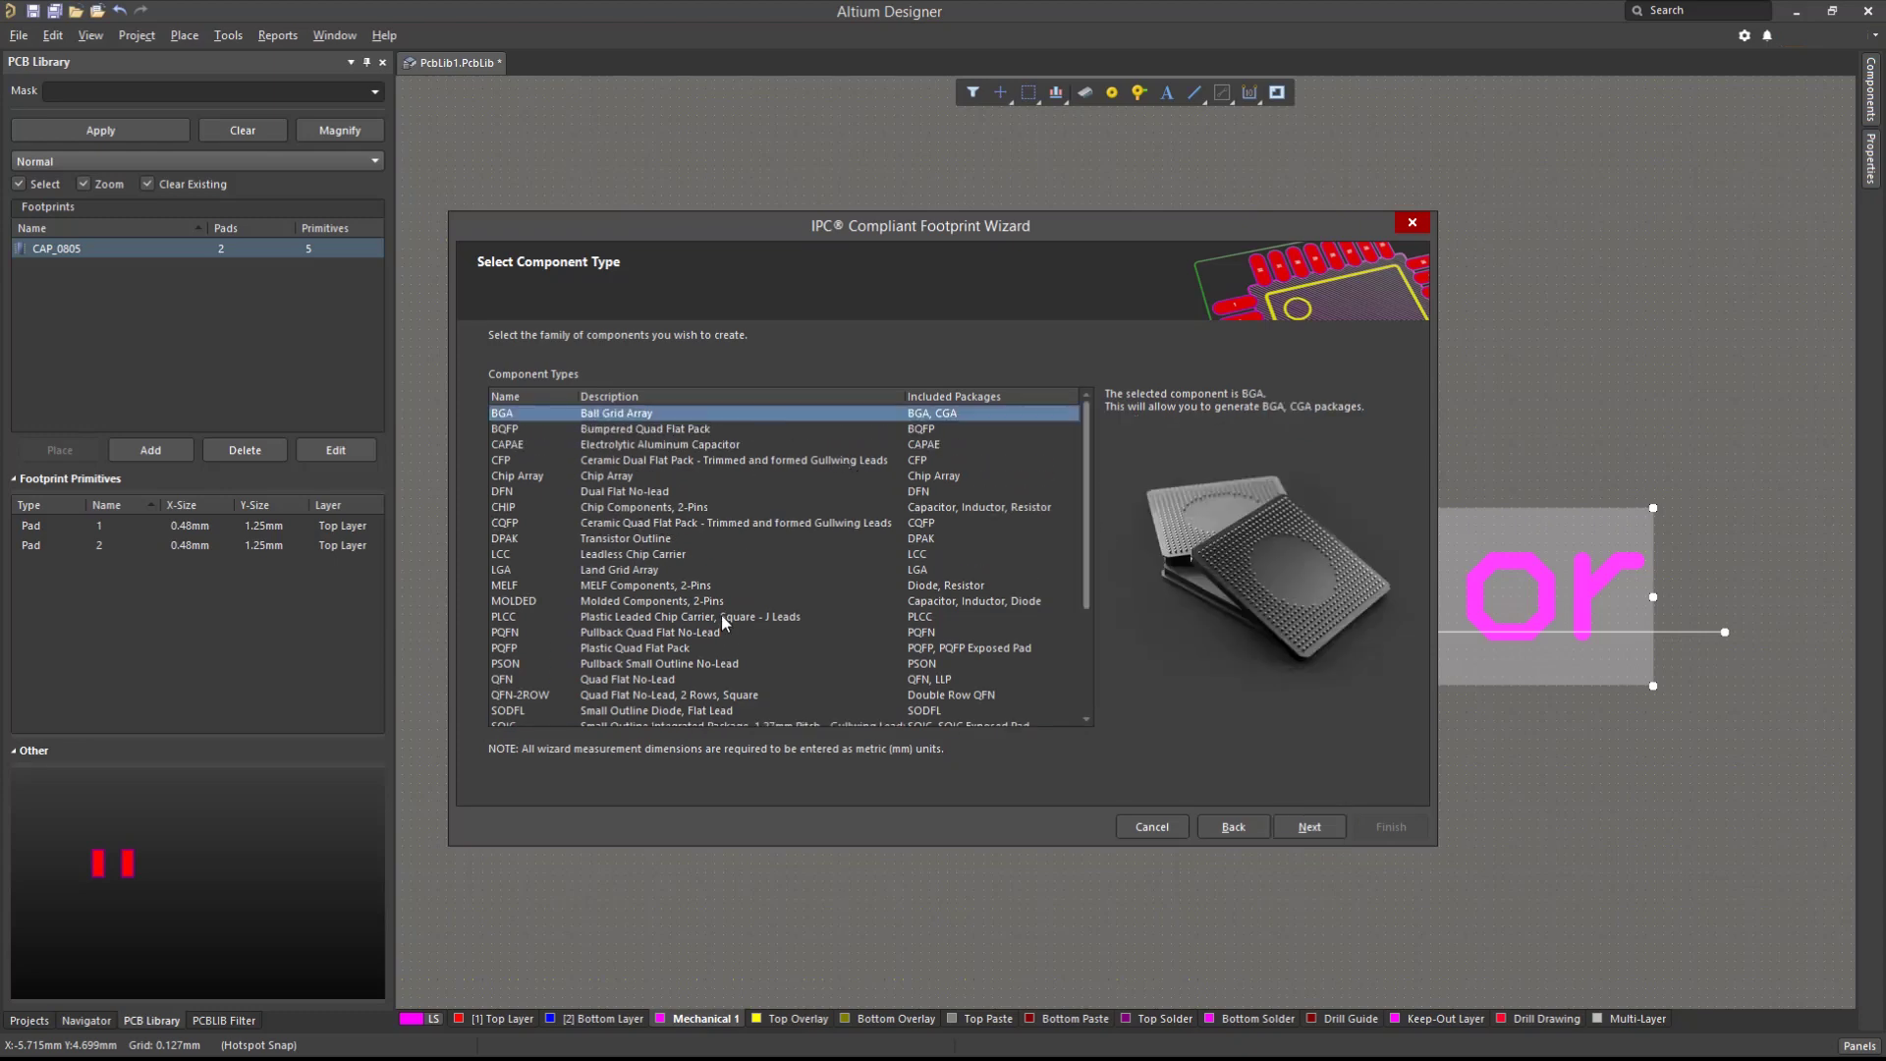
{"action": "left_click", "coordinate": [699, 679]}
{"action": "scroll", "coordinate": [703, 686], "scroll_direction": "down", "scroll_amount": 3}
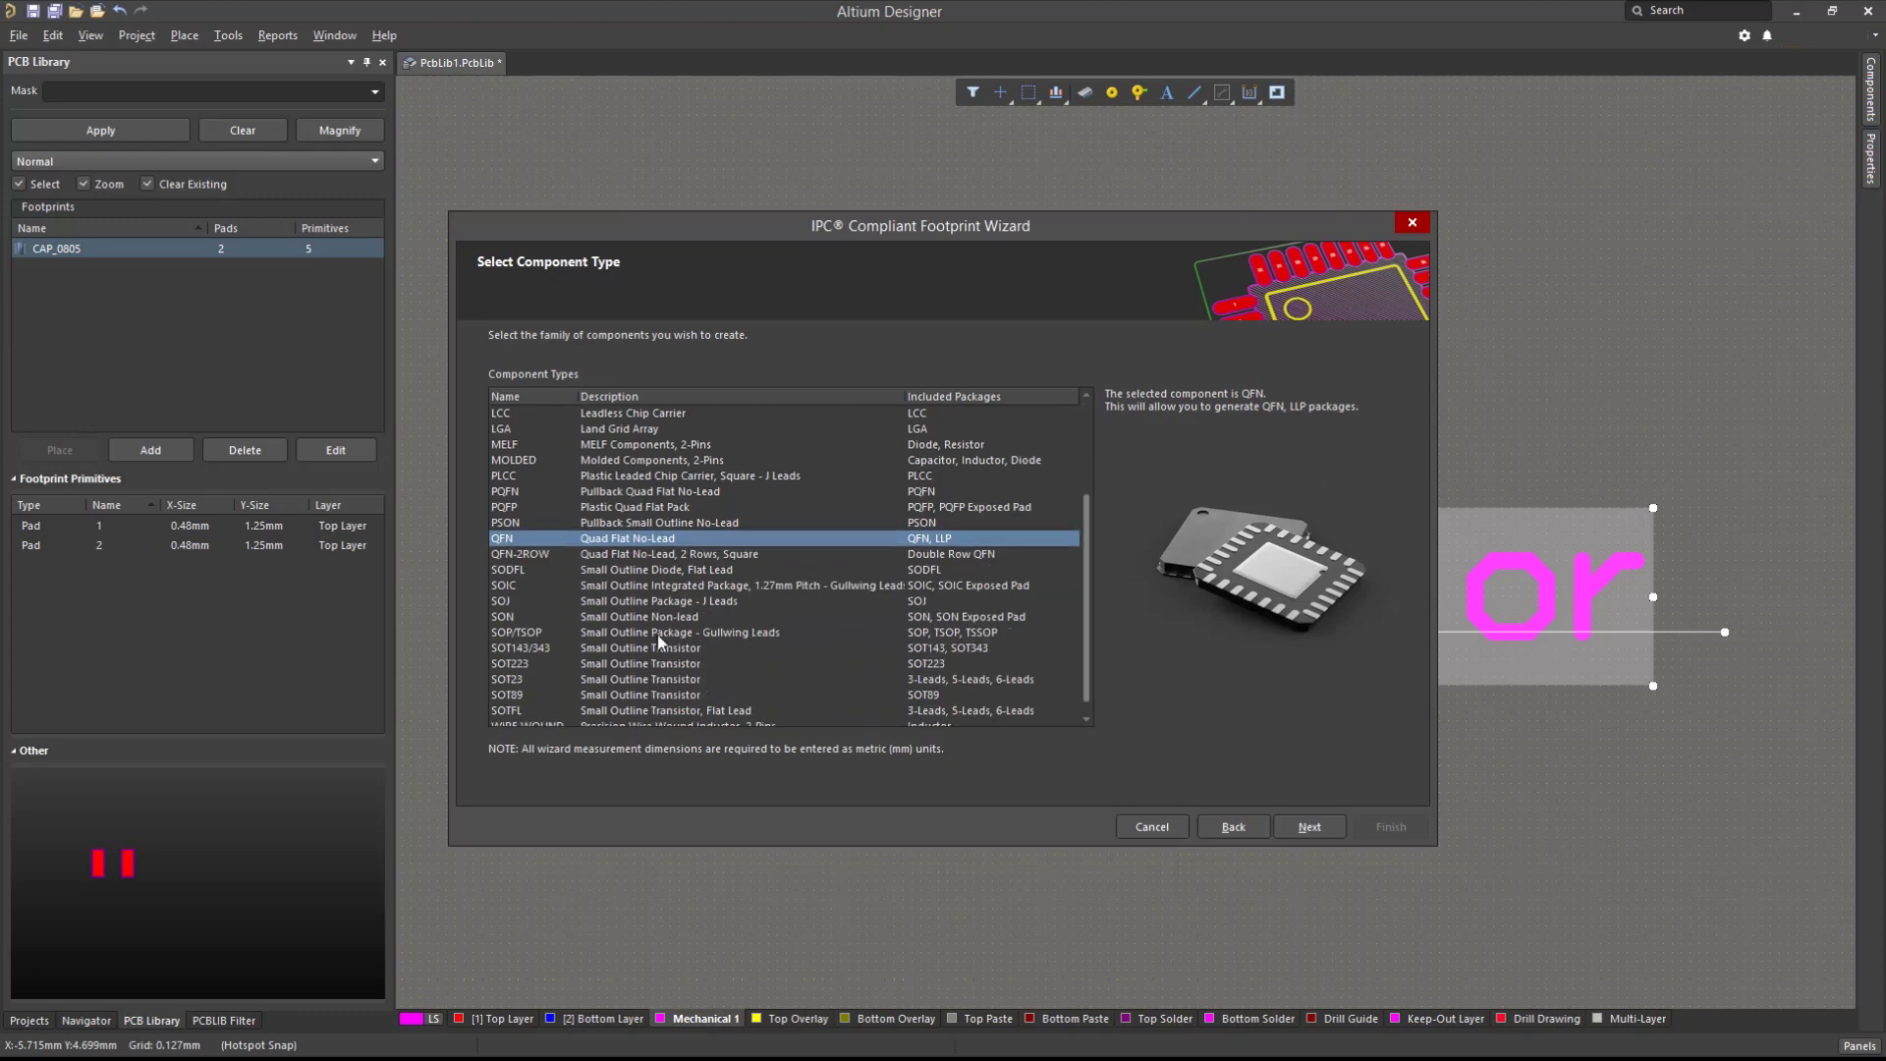
{"action": "left_click", "coordinate": [676, 588]}
{"action": "scroll", "coordinate": [664, 693], "scroll_direction": "down", "scroll_amount": 1}
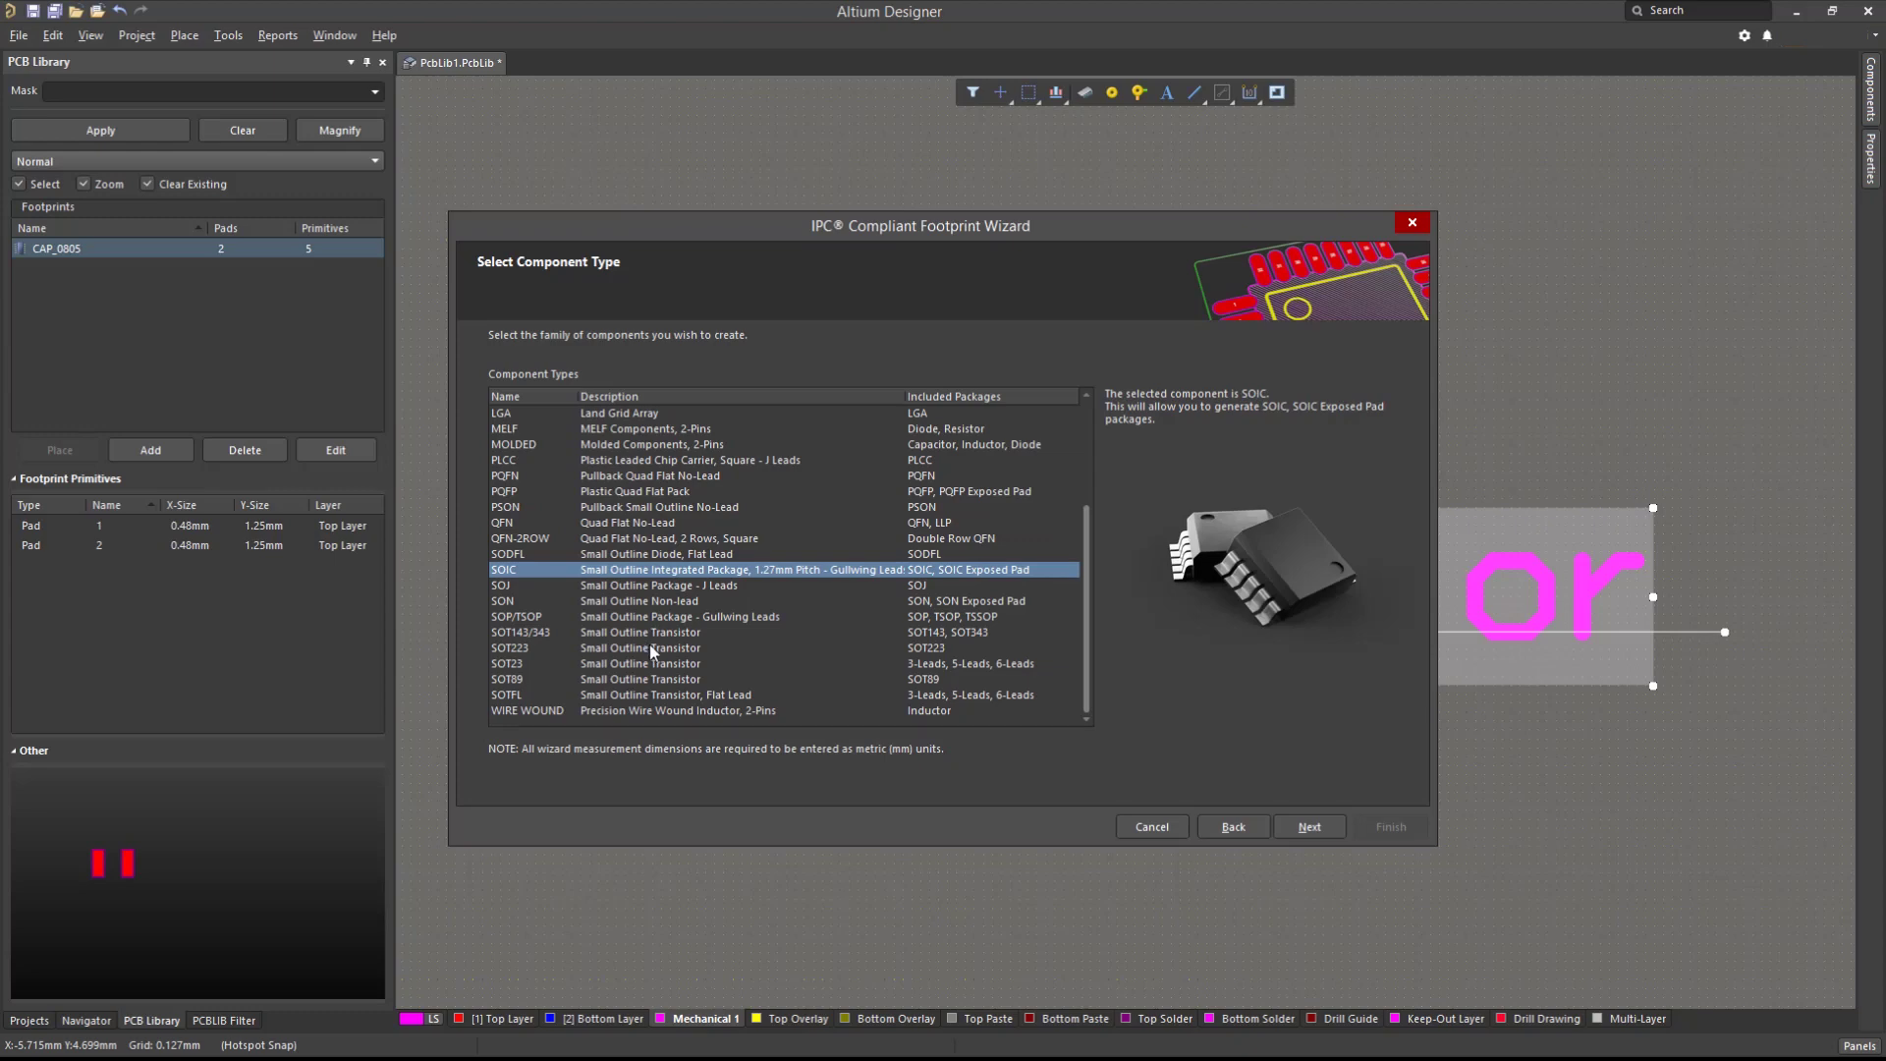
{"action": "scroll", "coordinate": [650, 645], "scroll_direction": "up", "scroll_amount": 3}
{"action": "scroll", "coordinate": [651, 645], "scroll_direction": "down", "scroll_amount": 2}
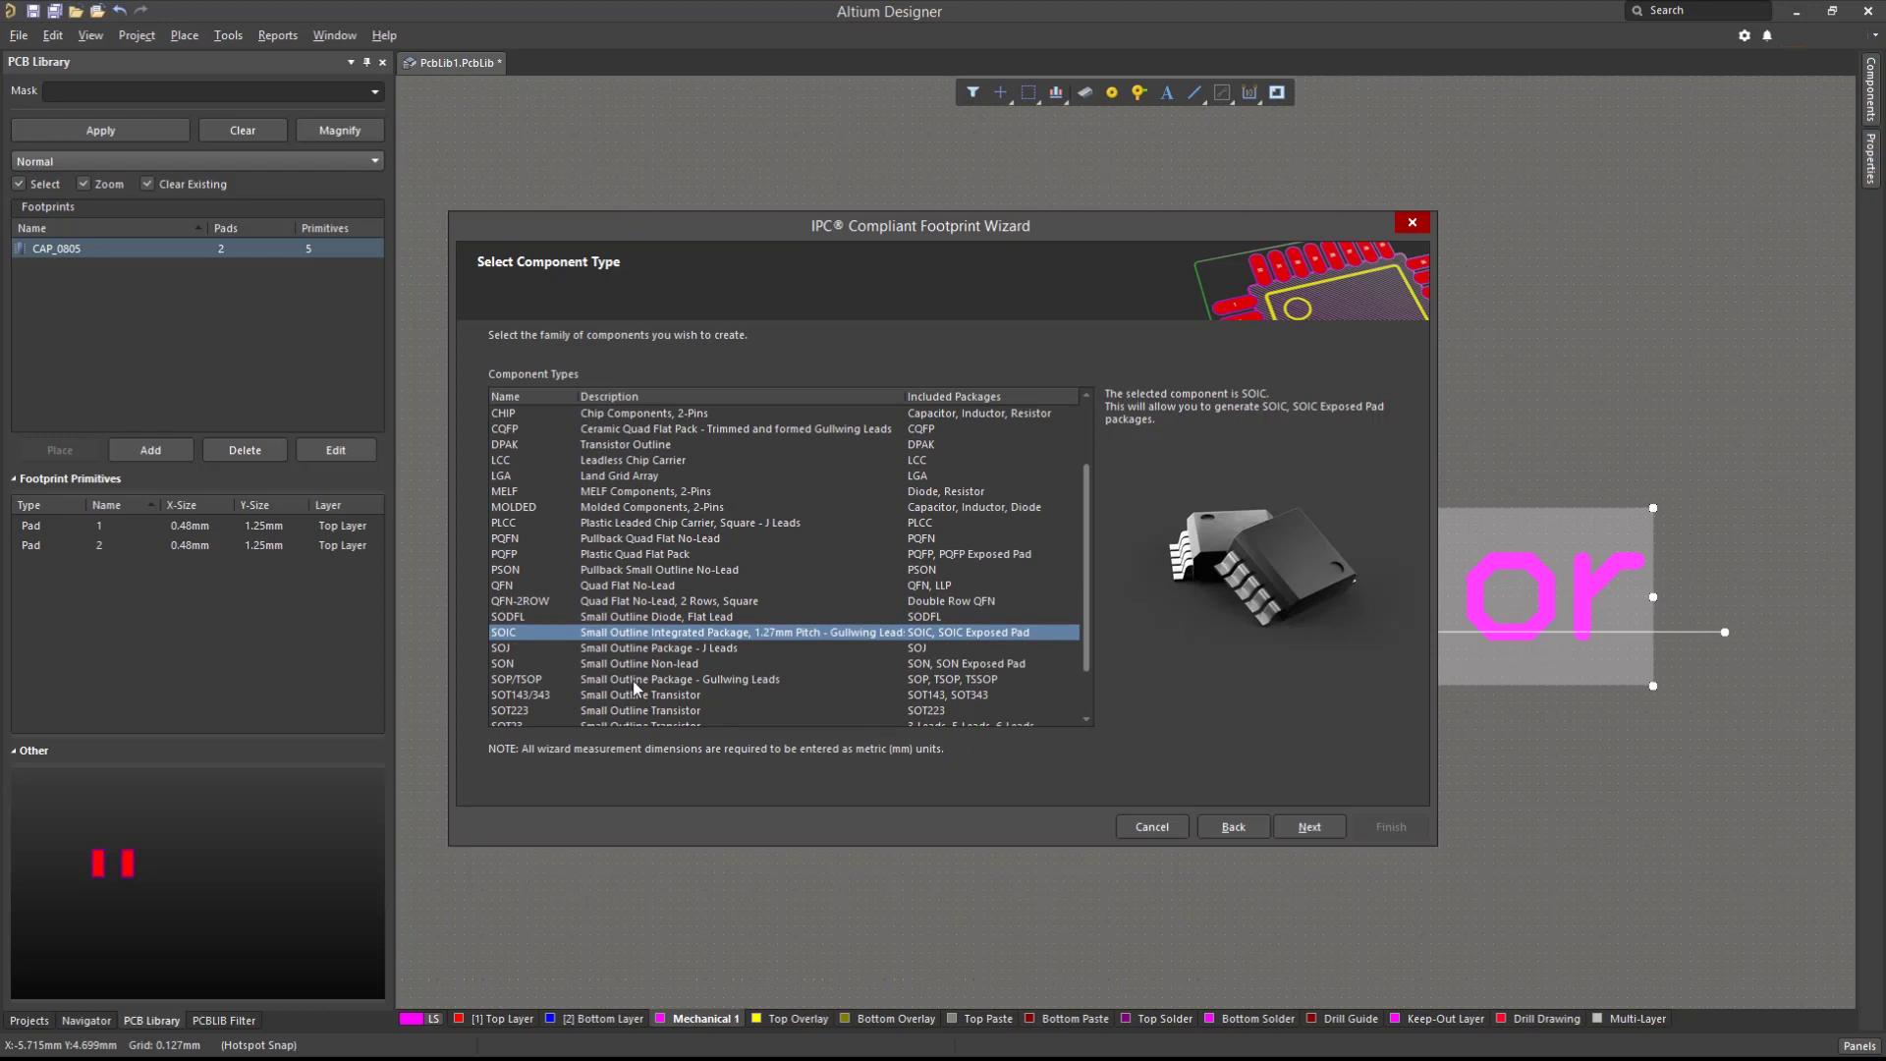
{"action": "left_click", "coordinate": [634, 680]}
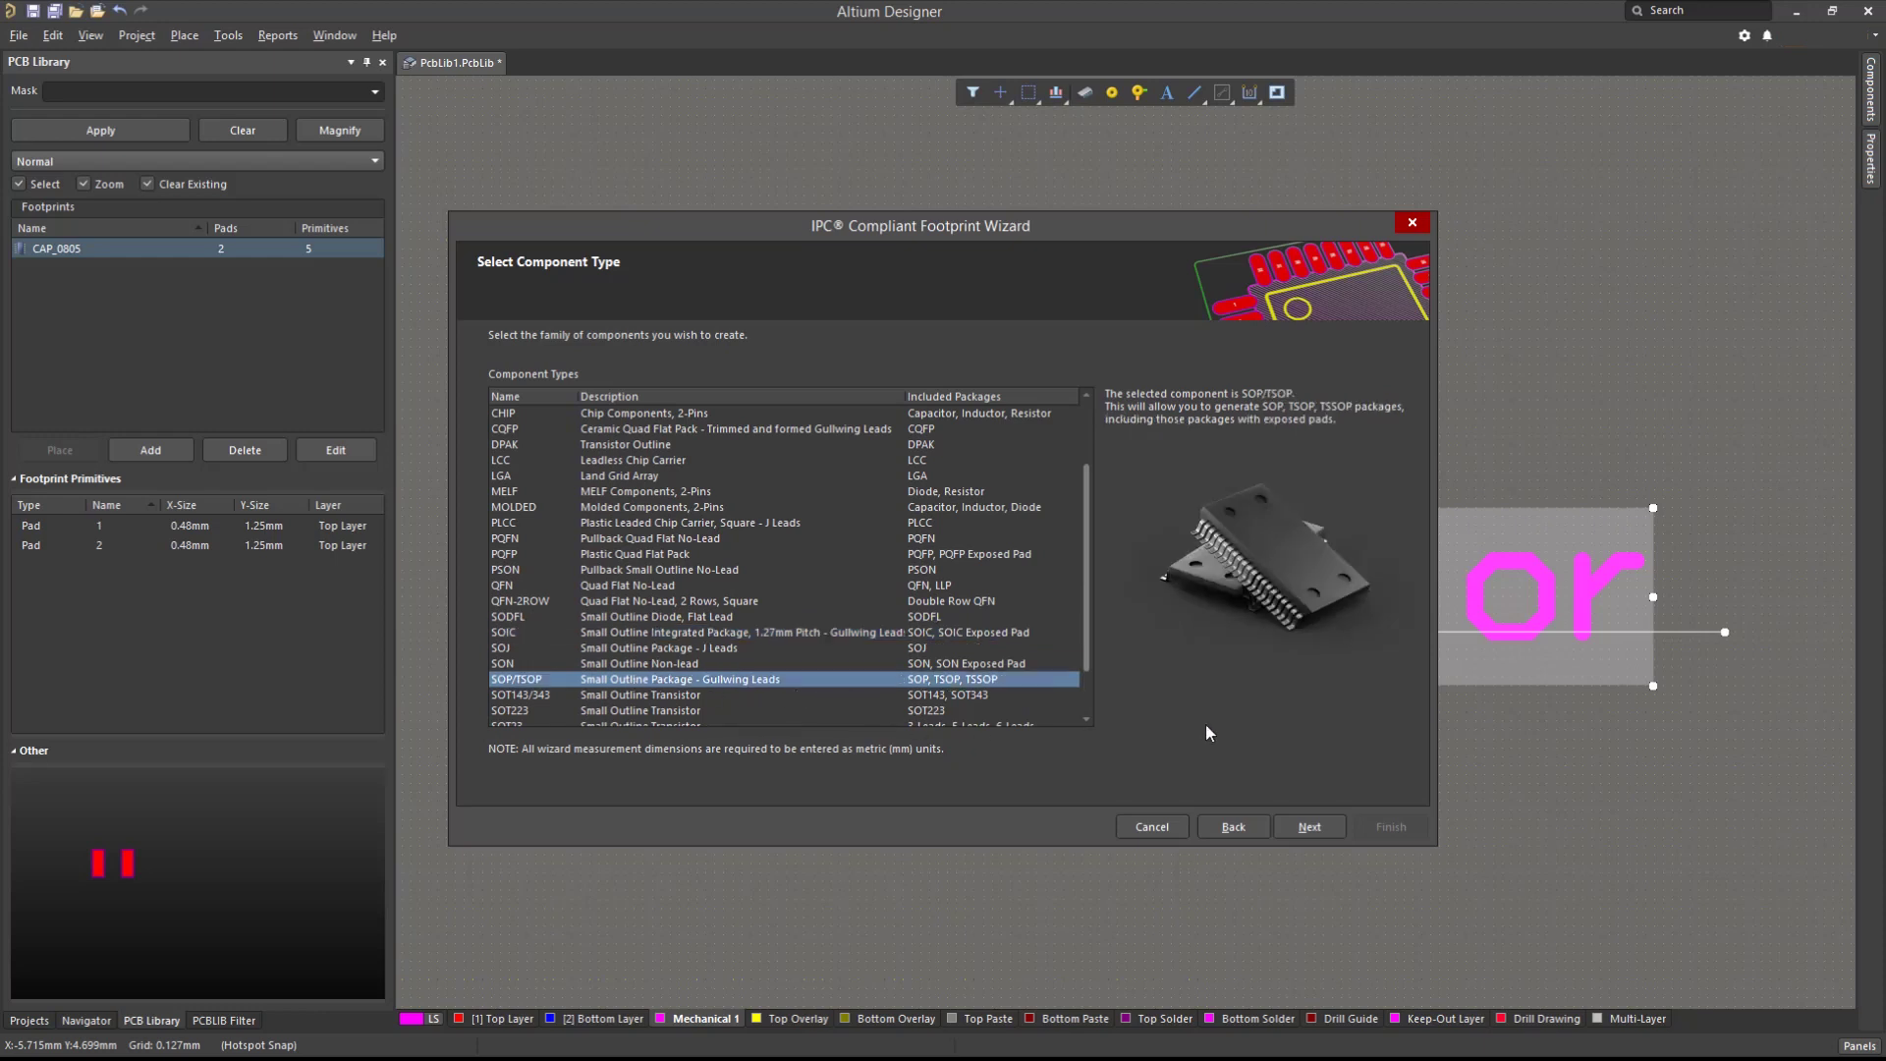
{"action": "left_click", "coordinate": [1307, 827]}
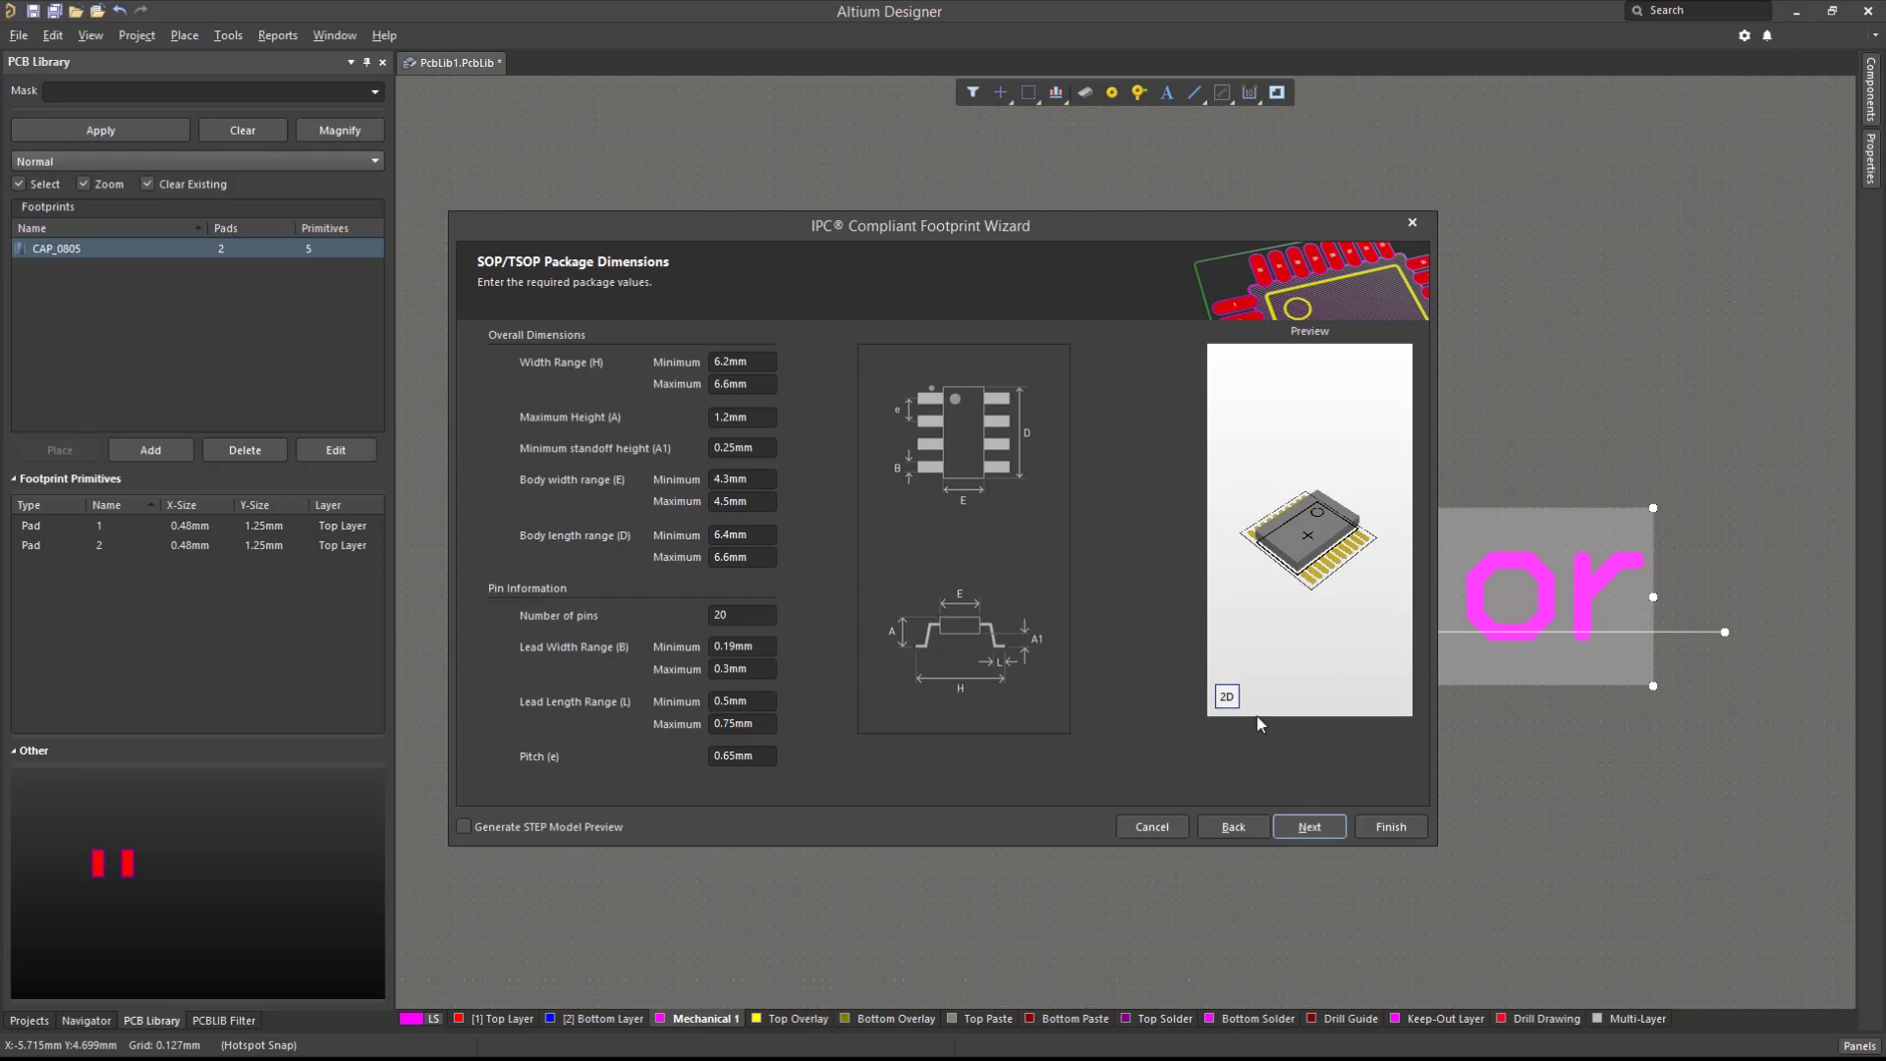
- Compare the package's 2D and 3D previews, enable the STEP model preview and inspect the generated model
{"action": "left_click", "coordinate": [1227, 696]}
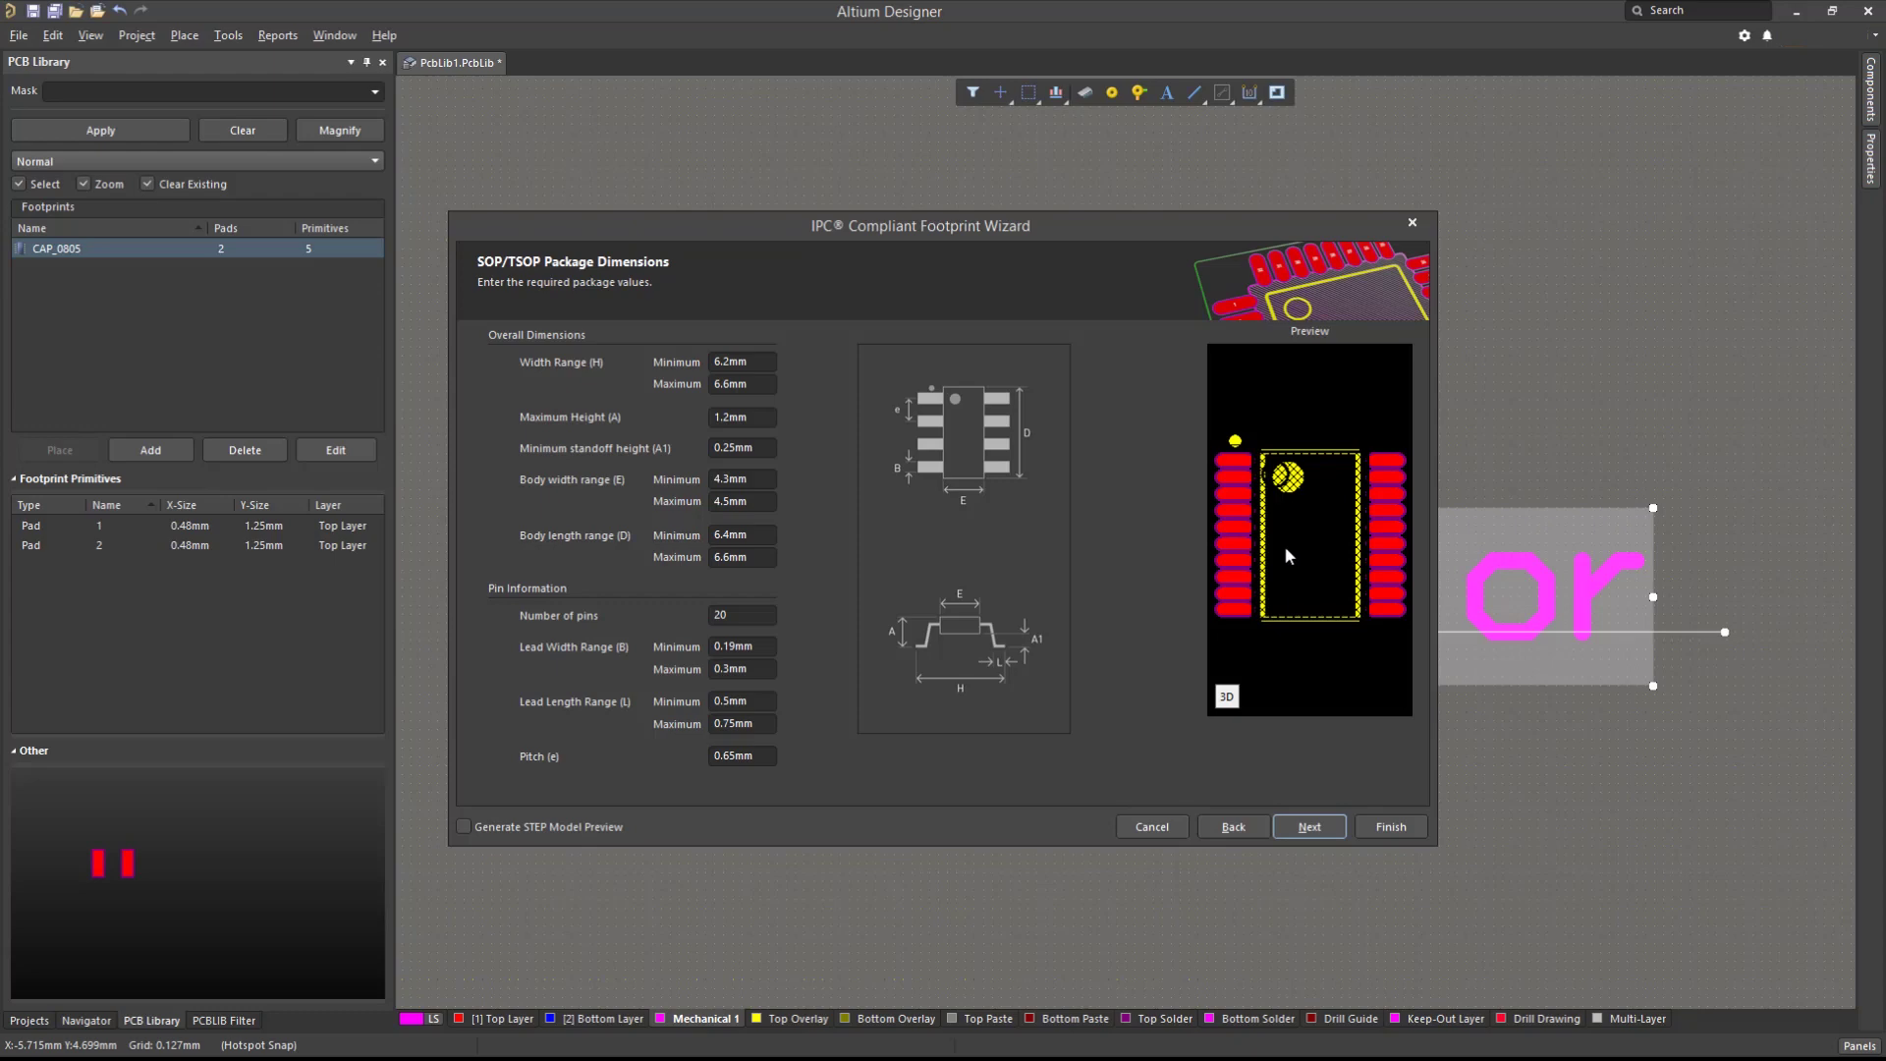
{"action": "left_click", "coordinate": [1227, 696]}
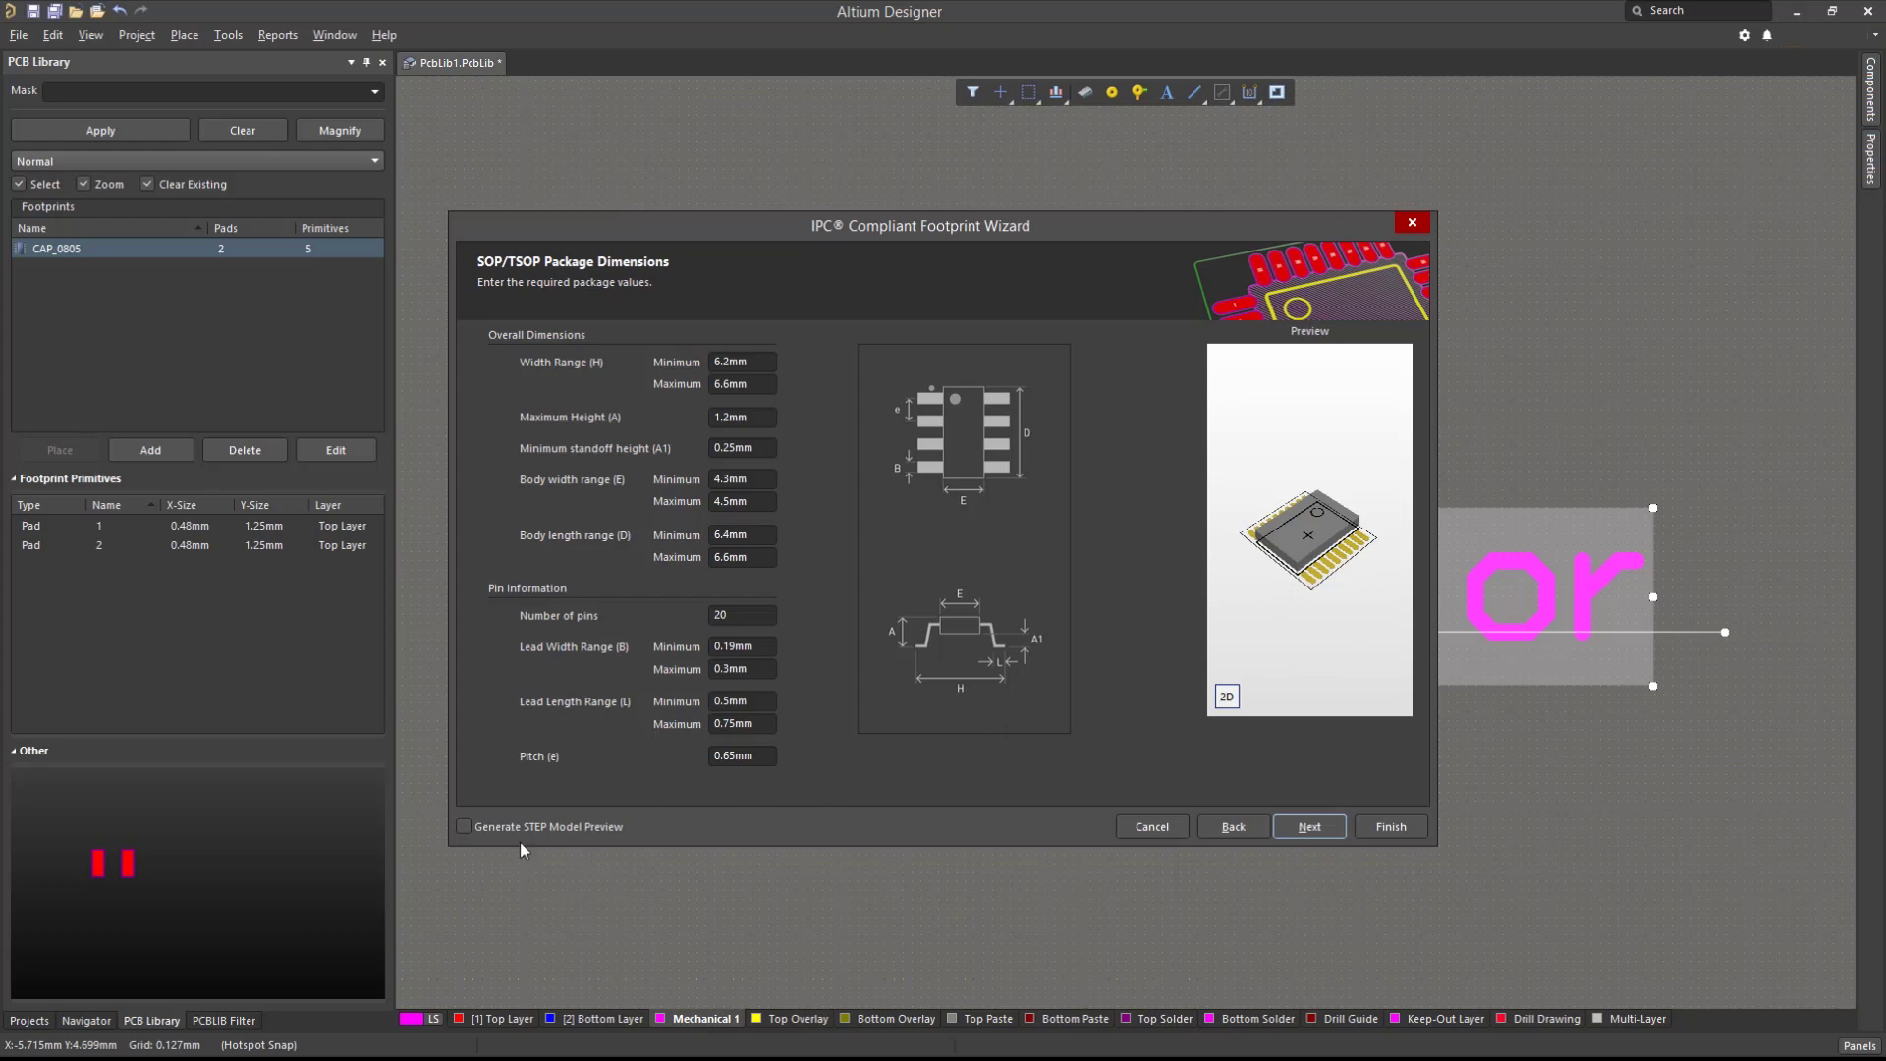
{"action": "key", "text": "Tab"}
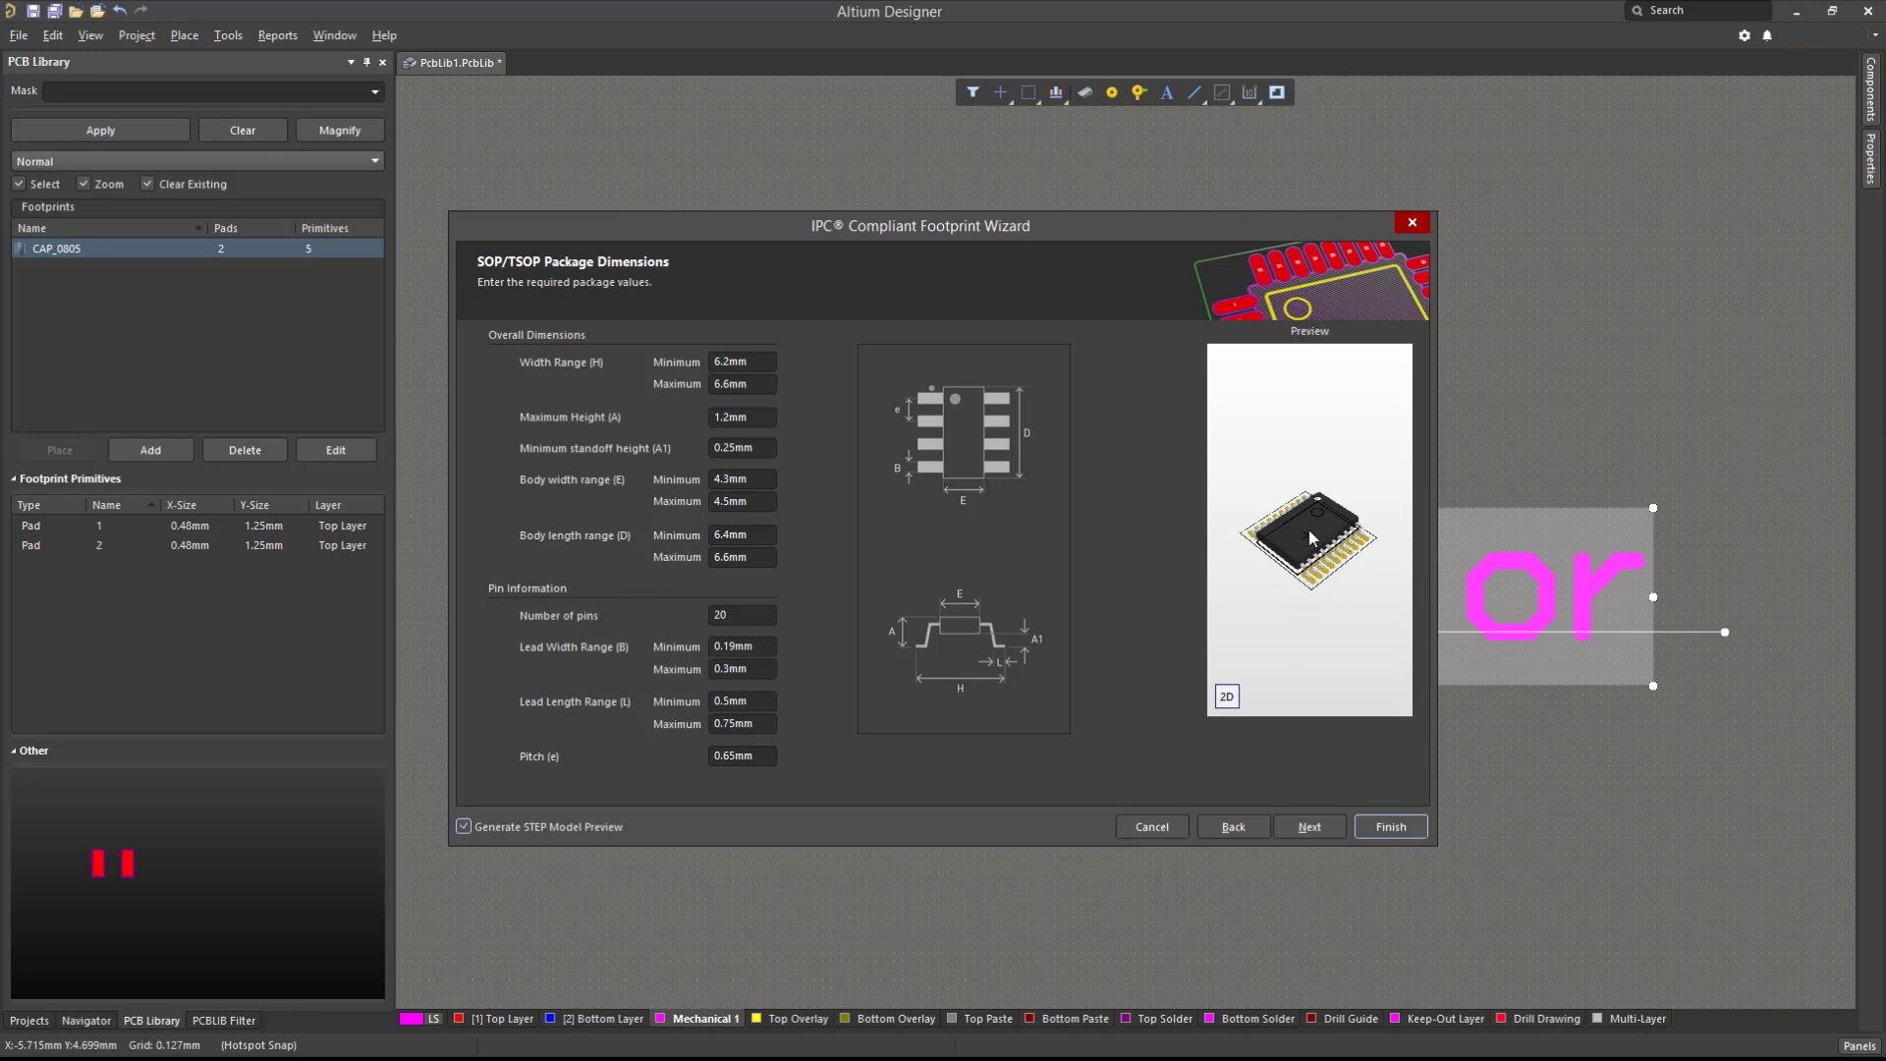
{"action": "mouse_move", "coordinate": [1301, 629]}
{"action": "left_mouse_down"}
{"action": "mouse_move", "coordinate": [1264, 615]}
{"action": "mouse_move", "coordinate": [1377, 566]}
{"action": "mouse_move", "coordinate": [1291, 636]}
{"action": "left_mouse_up"}
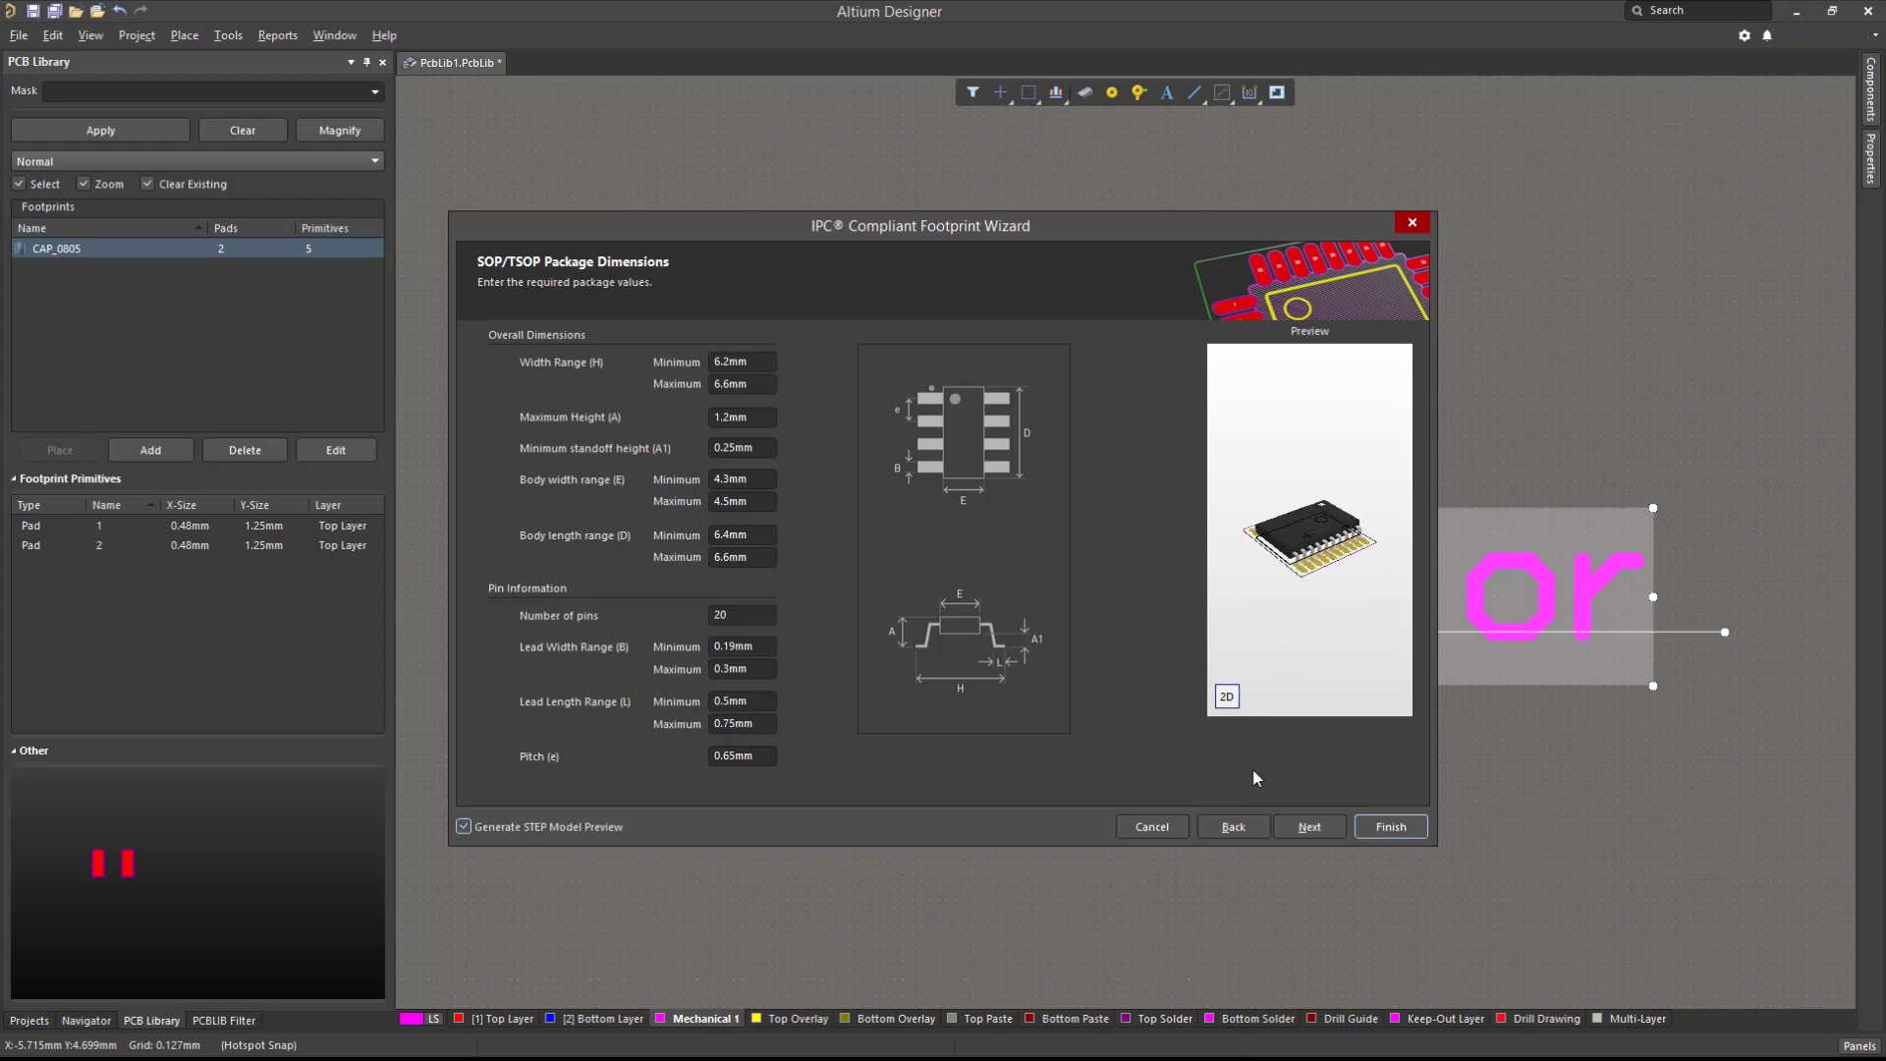
- Accept the package dimensions, no thermal pad and calculated heel spacing, and select board density Level B - Medium density for the solder fillets
{"action": "left_click", "coordinate": [1310, 827]}
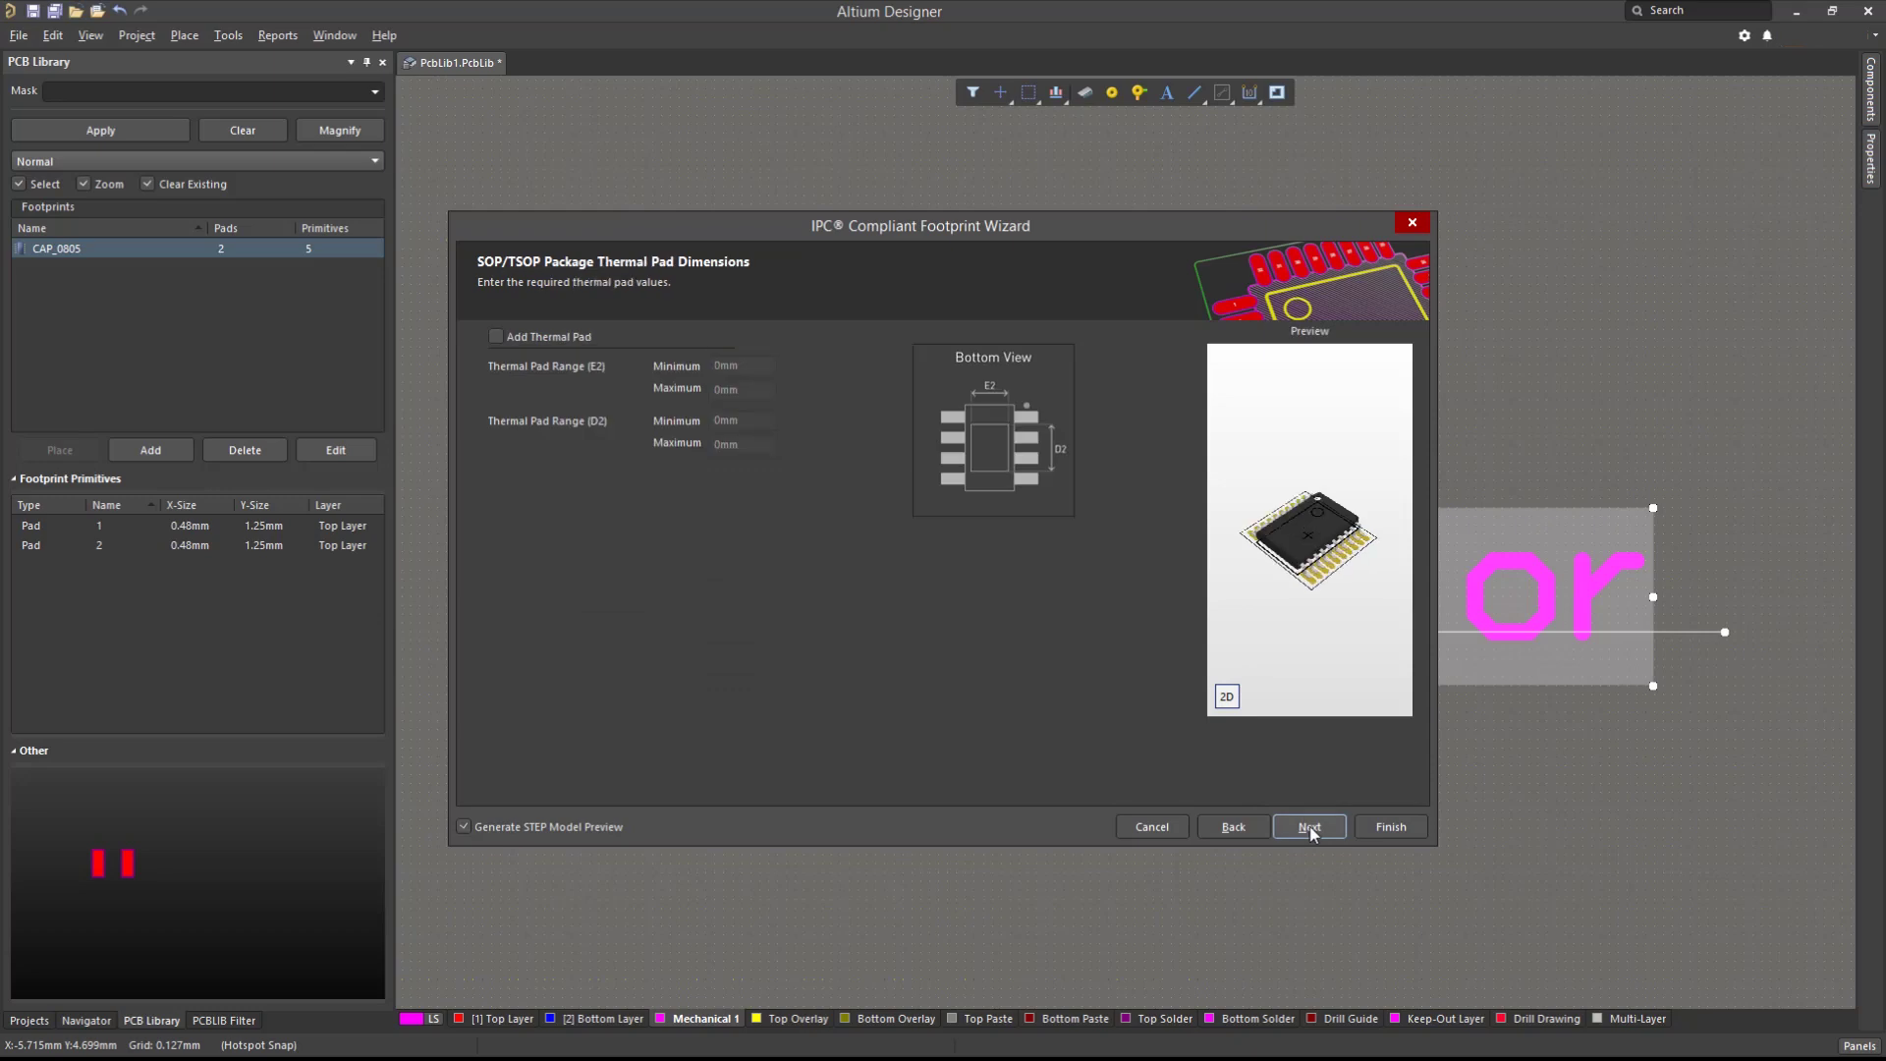
{"action": "left_click", "coordinate": [1311, 827]}
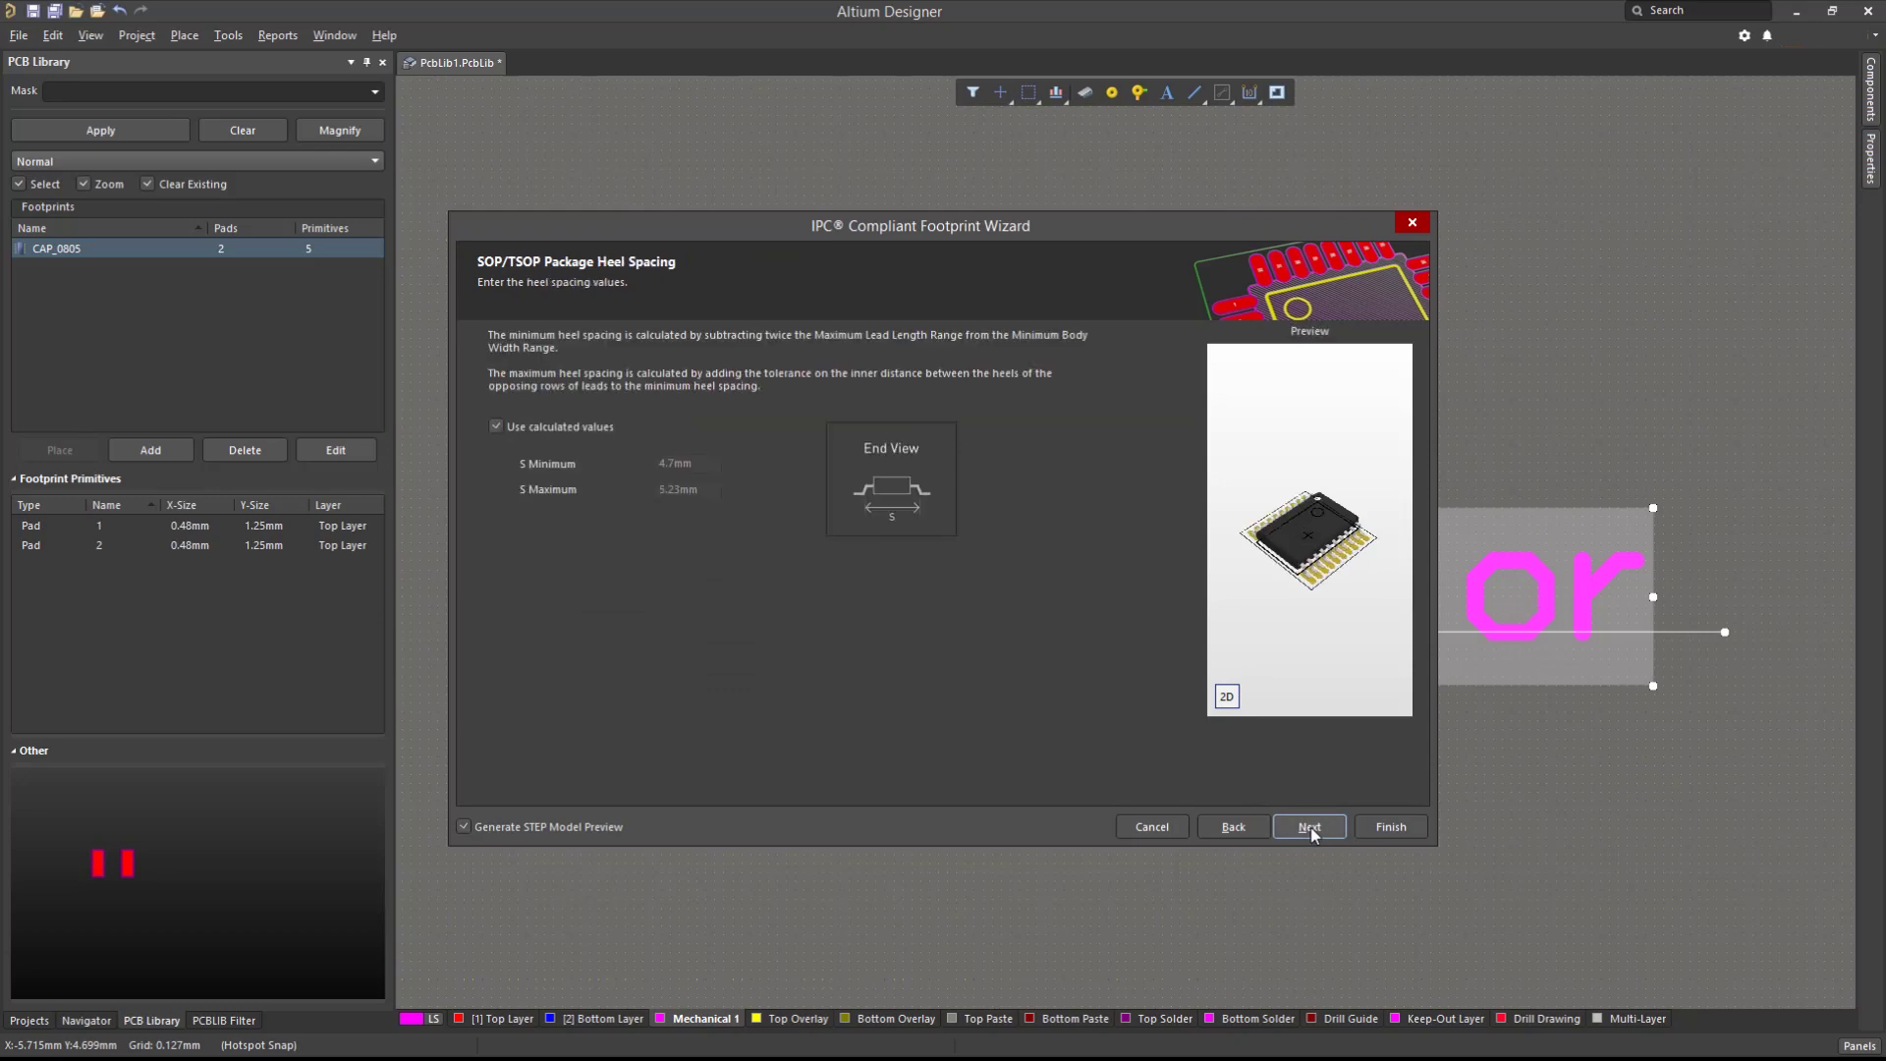
{"action": "left_click", "coordinate": [1311, 828]}
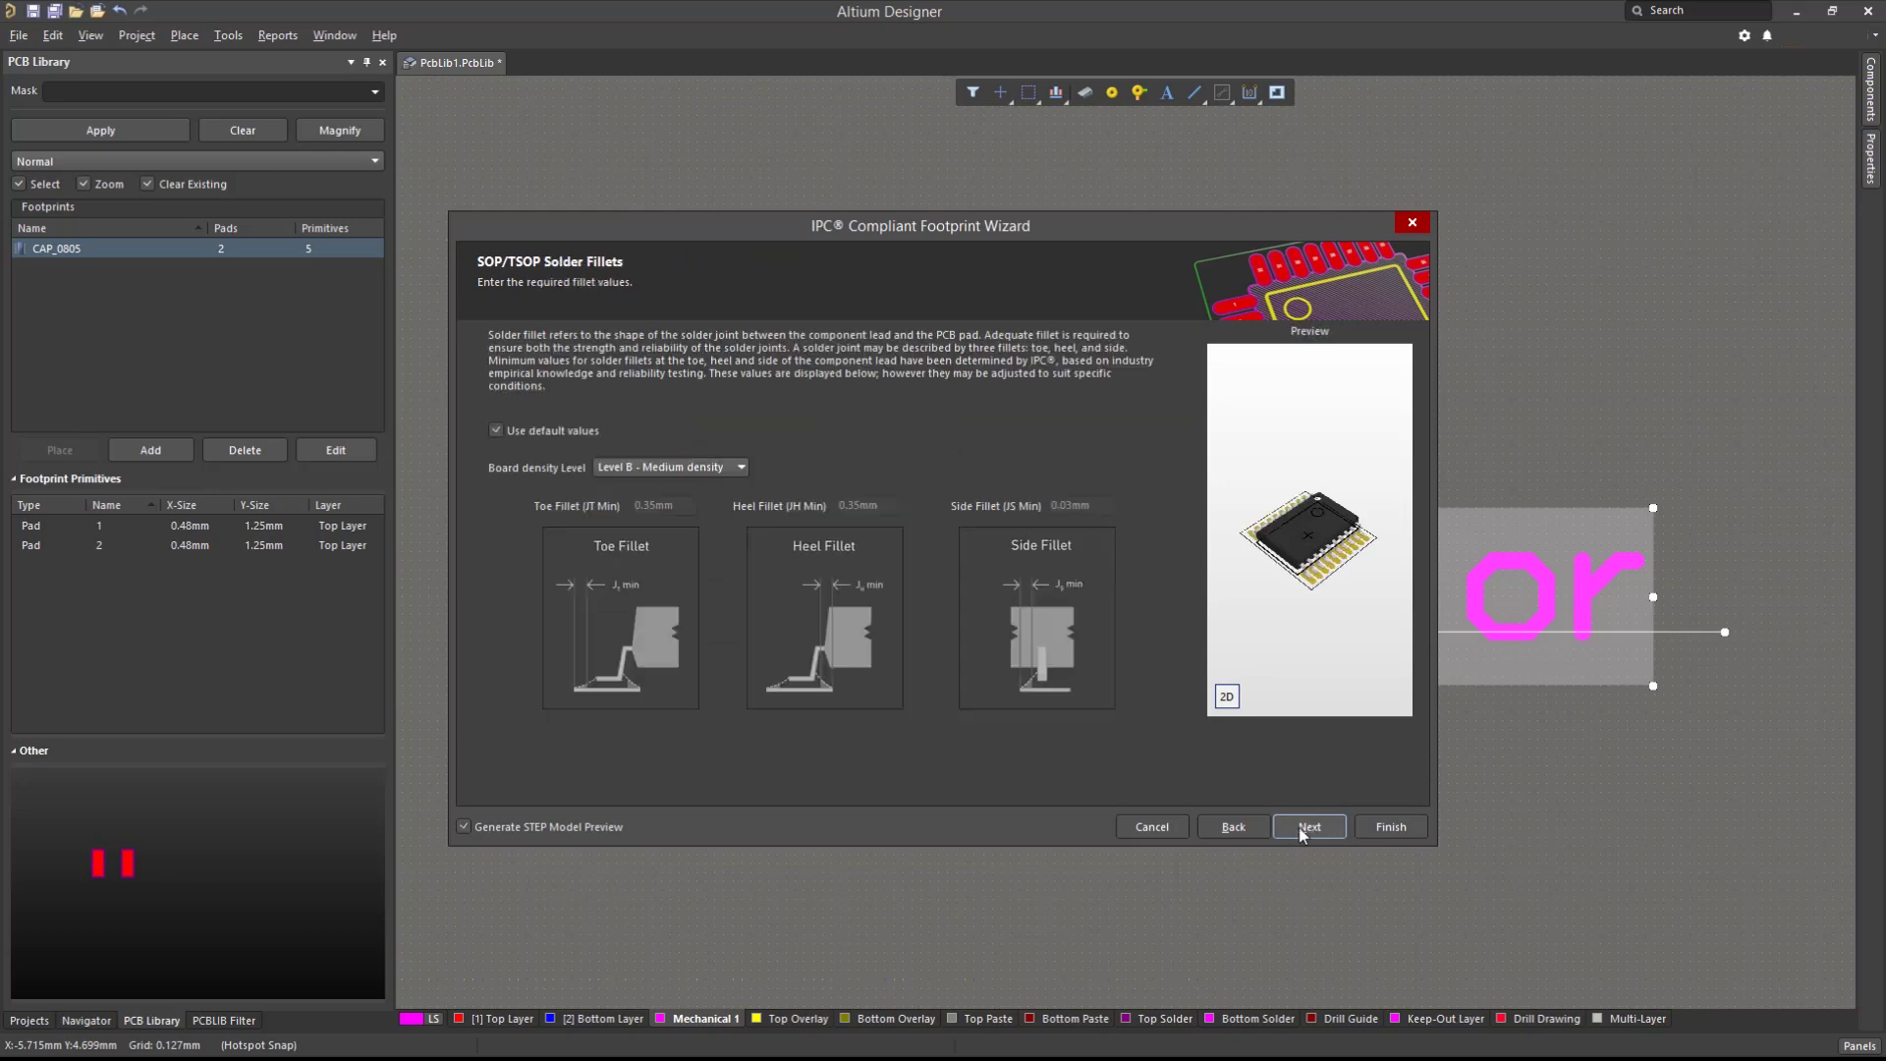
{"action": "left_click", "coordinate": [736, 471]}
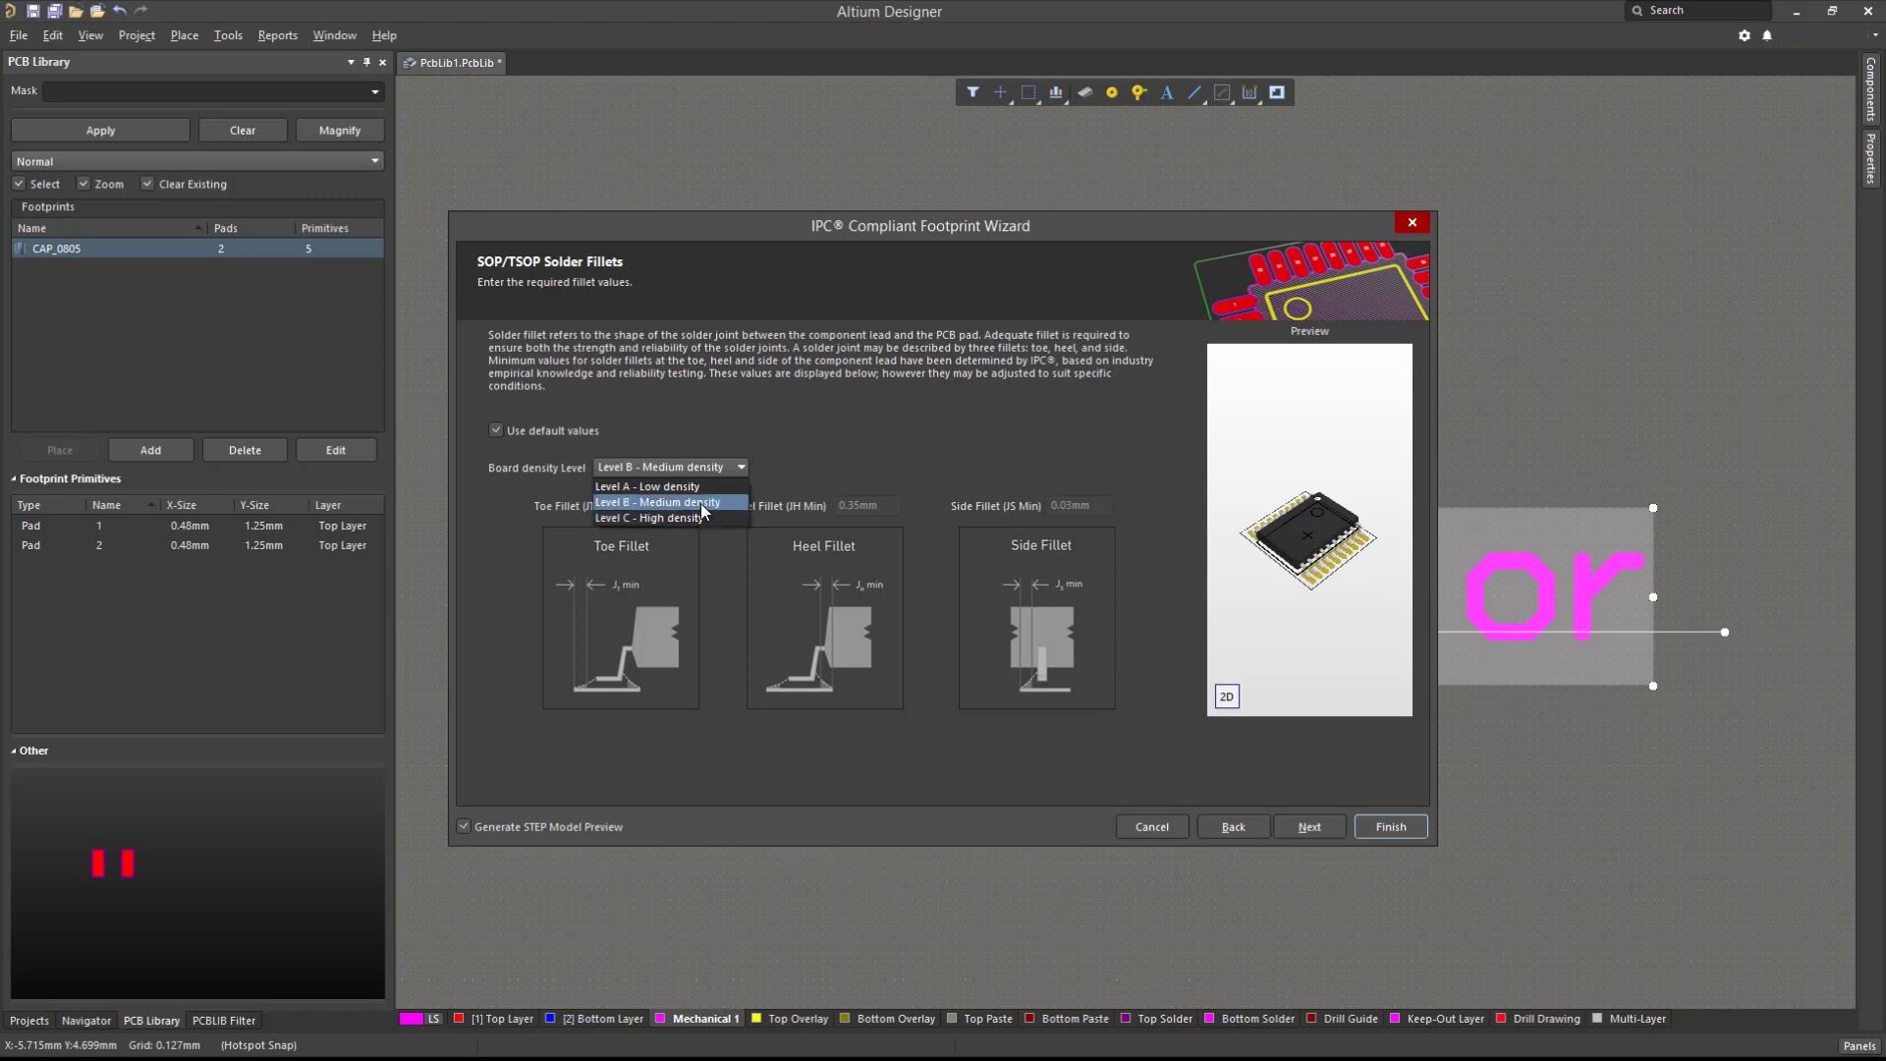
{"action": "left_click", "coordinate": [702, 503]}
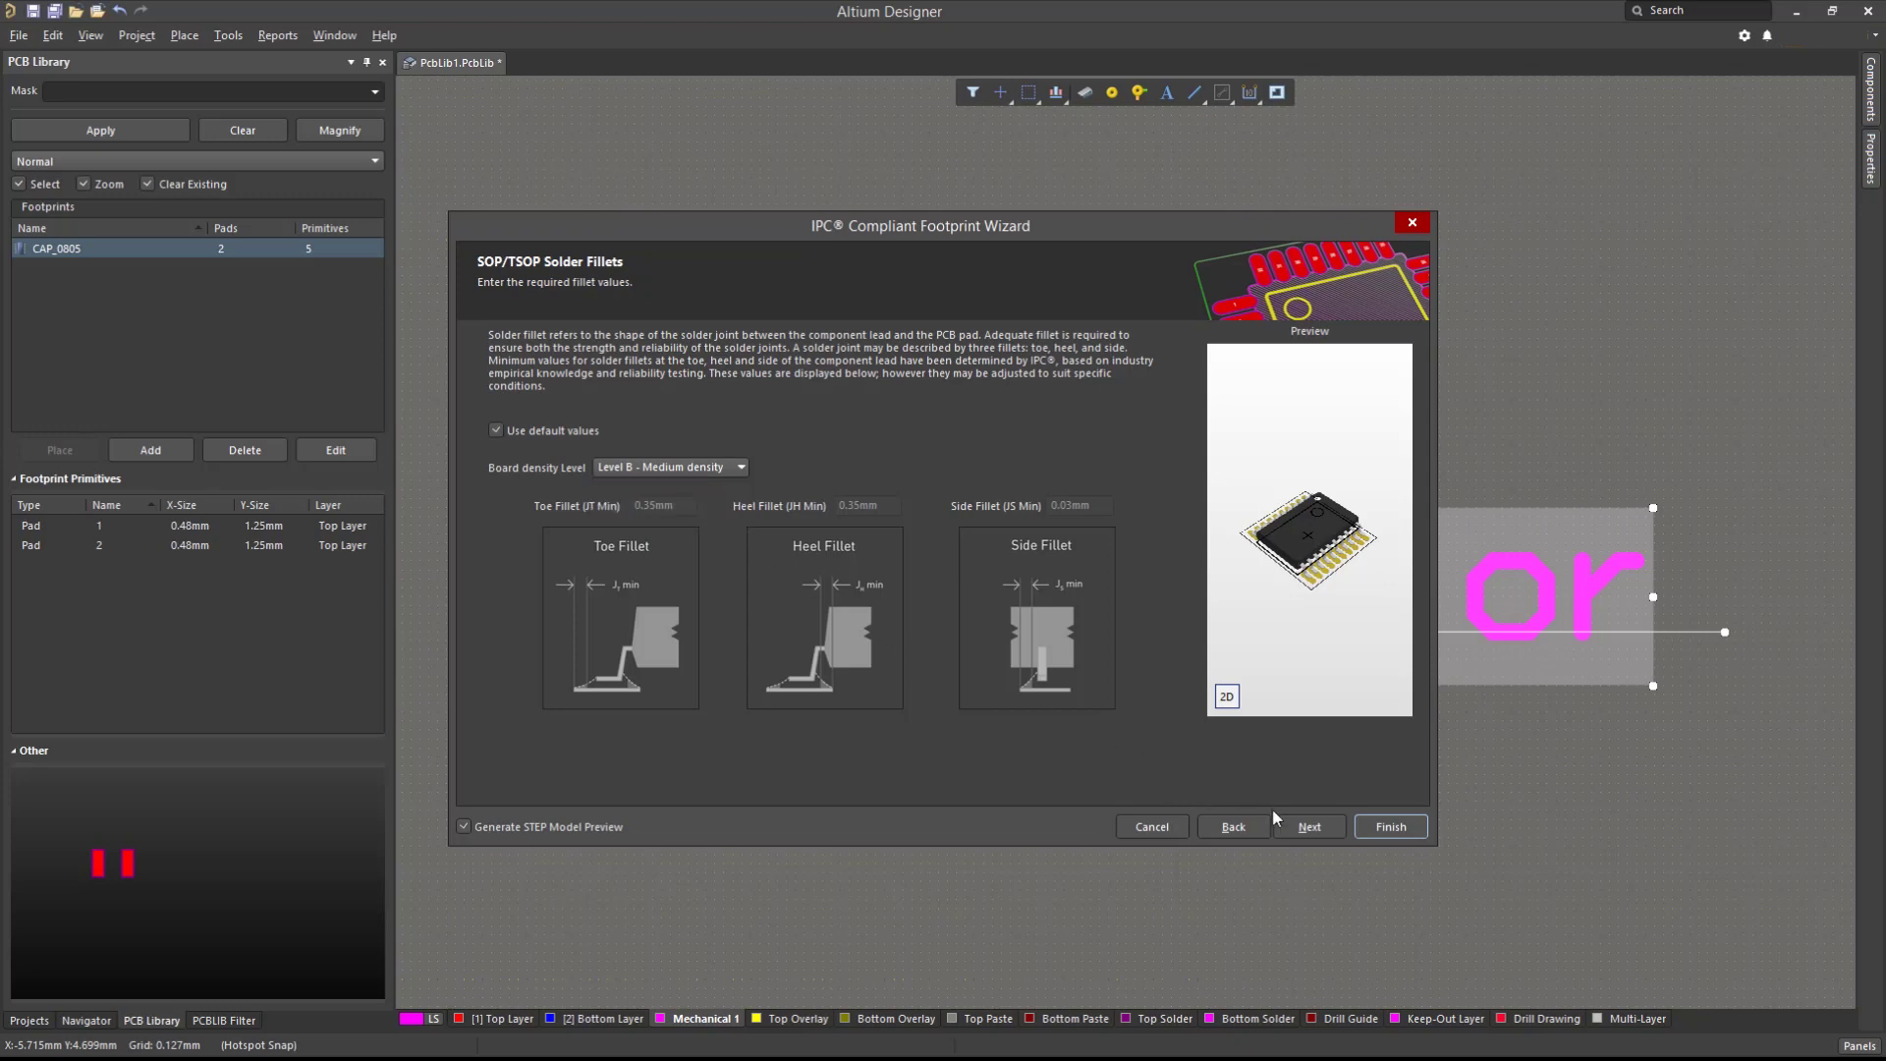
- Keep the calculated component tolerances, default IPC tolerances and calculated footprint values with rounded pads, advancing to the courtyard, assembly and component body settings
{"action": "left_click", "coordinate": [1299, 830]}
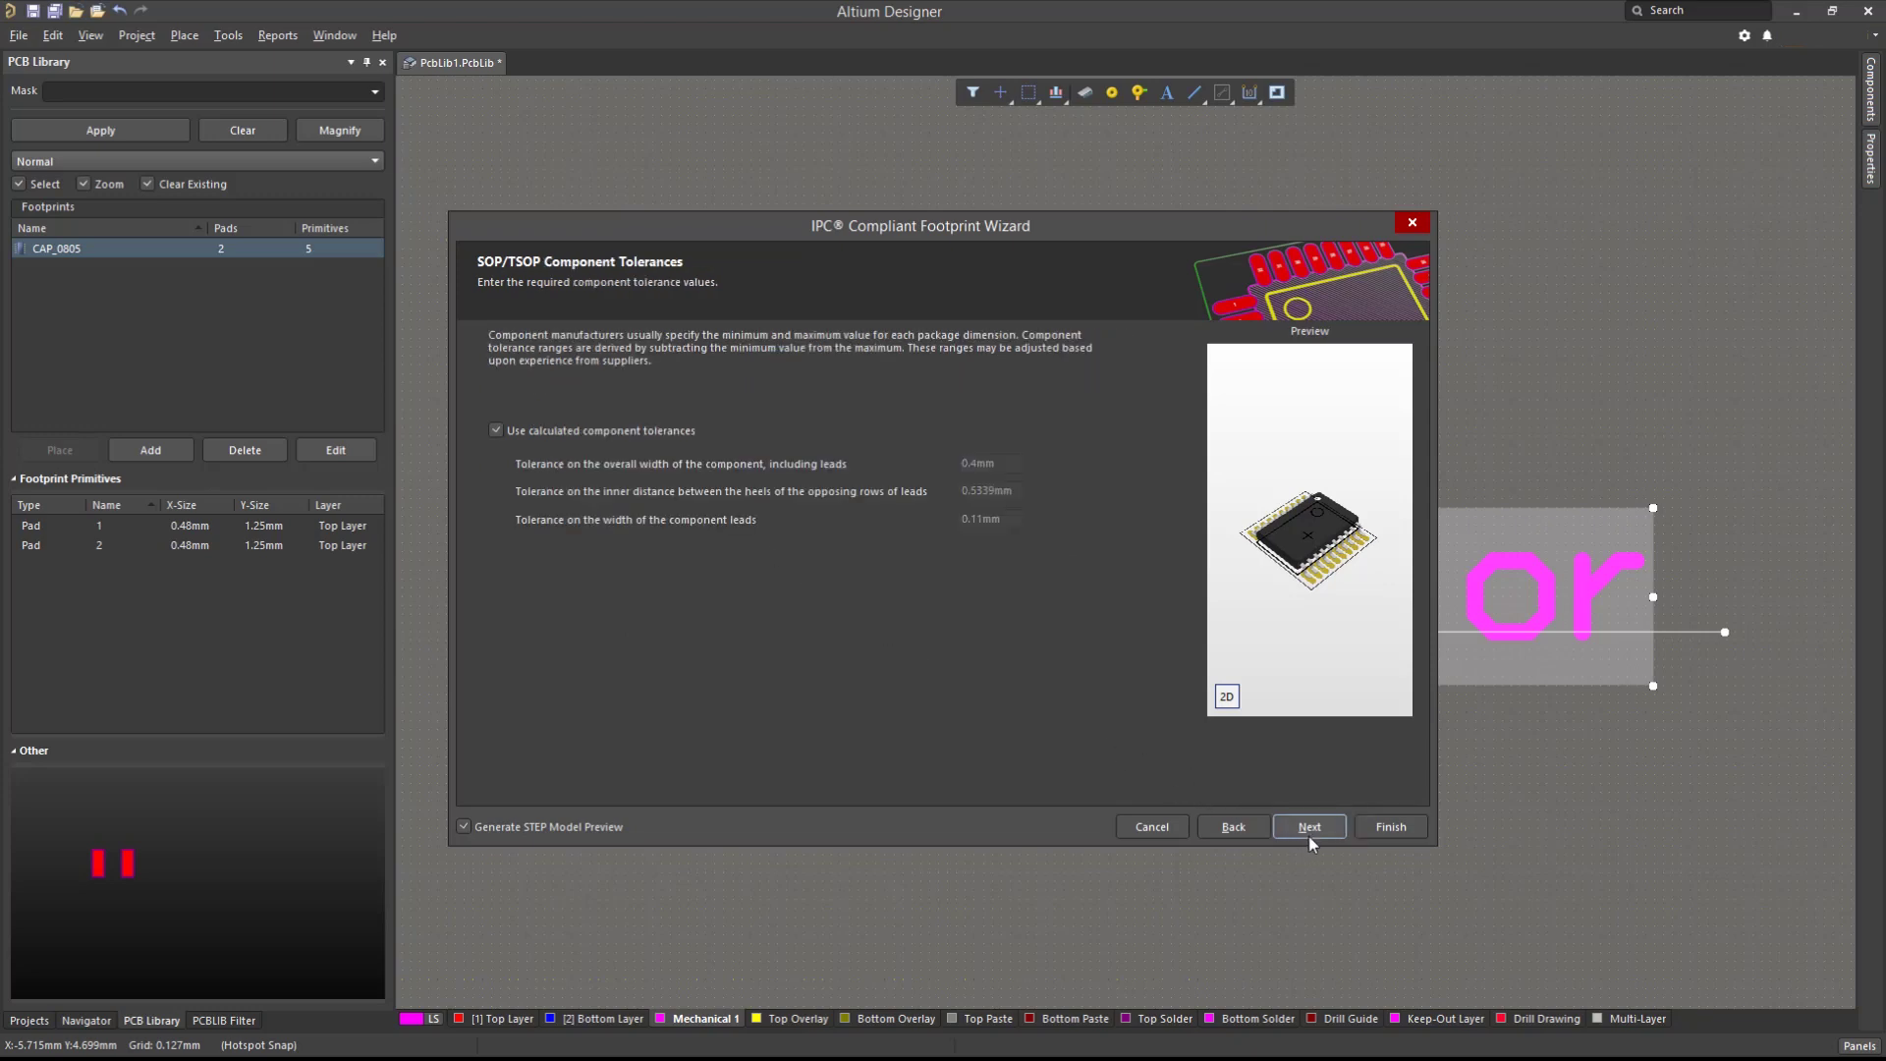
{"action": "left_click", "coordinate": [1313, 827]}
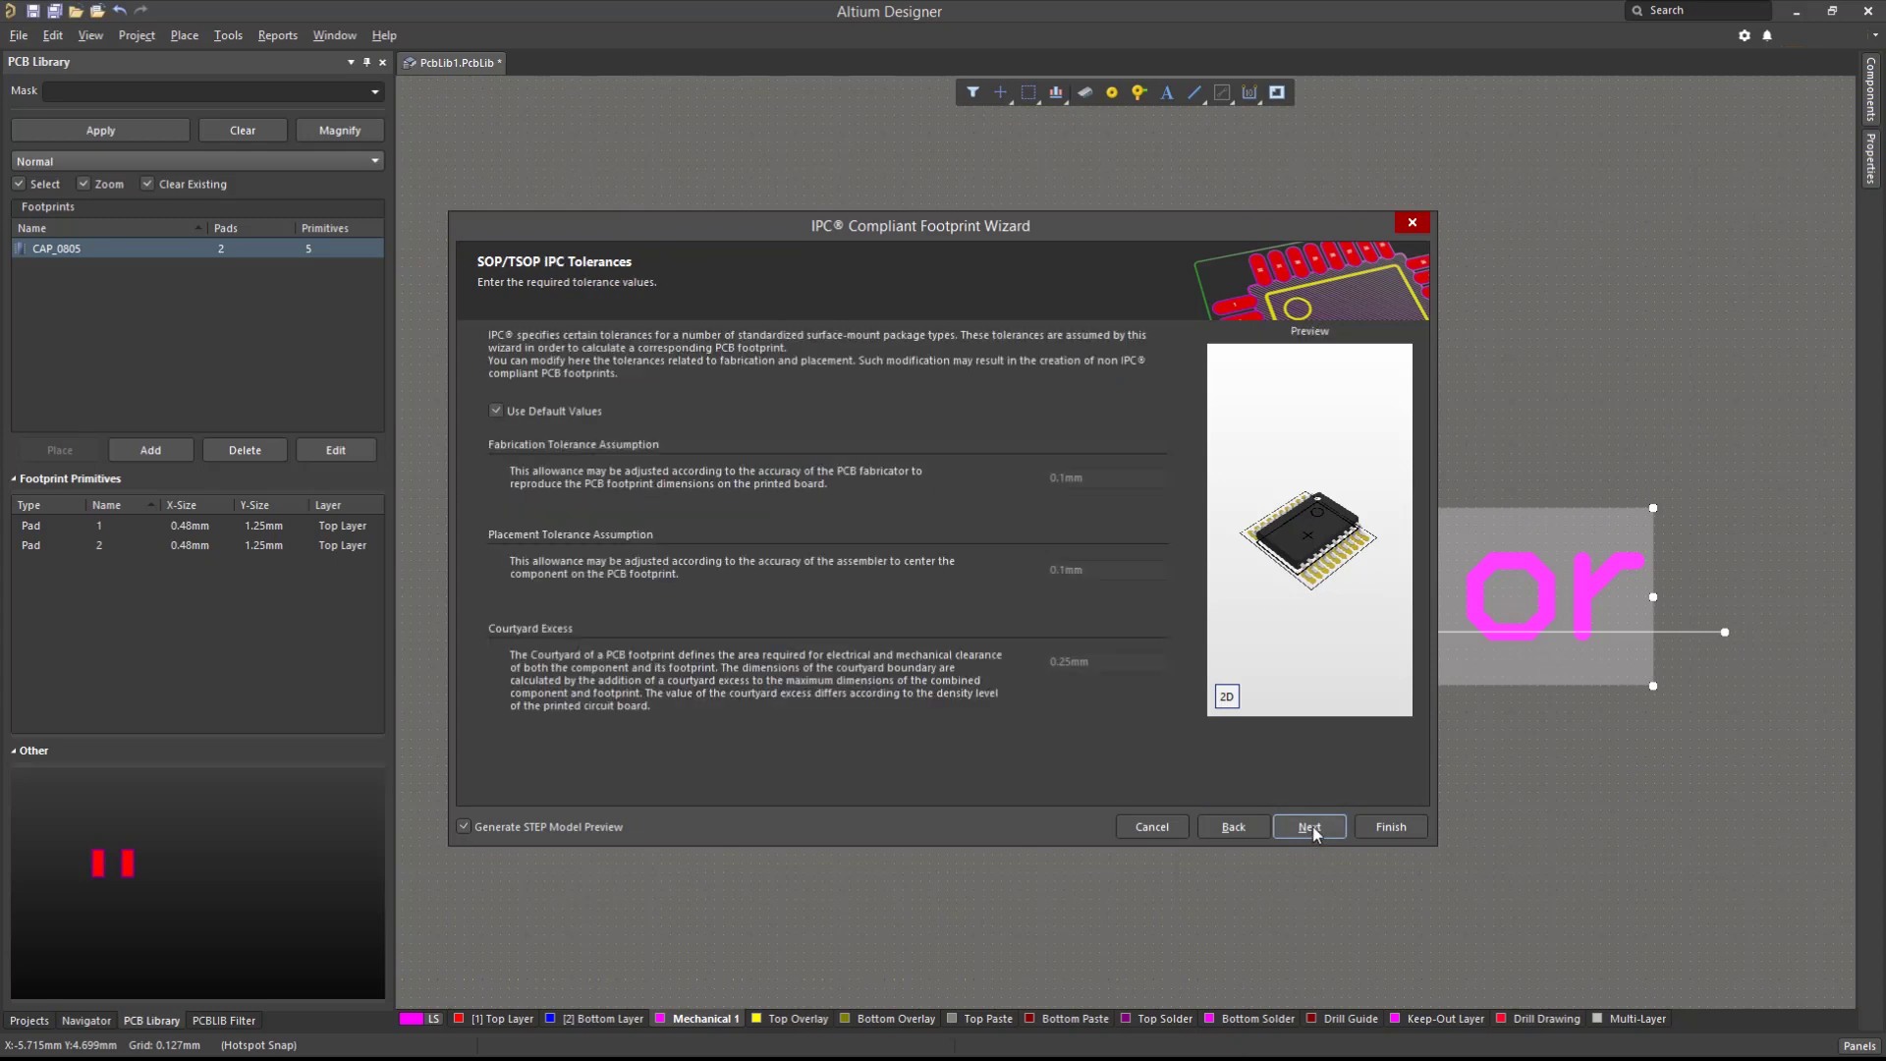
{"action": "left_click", "coordinate": [1312, 827]}
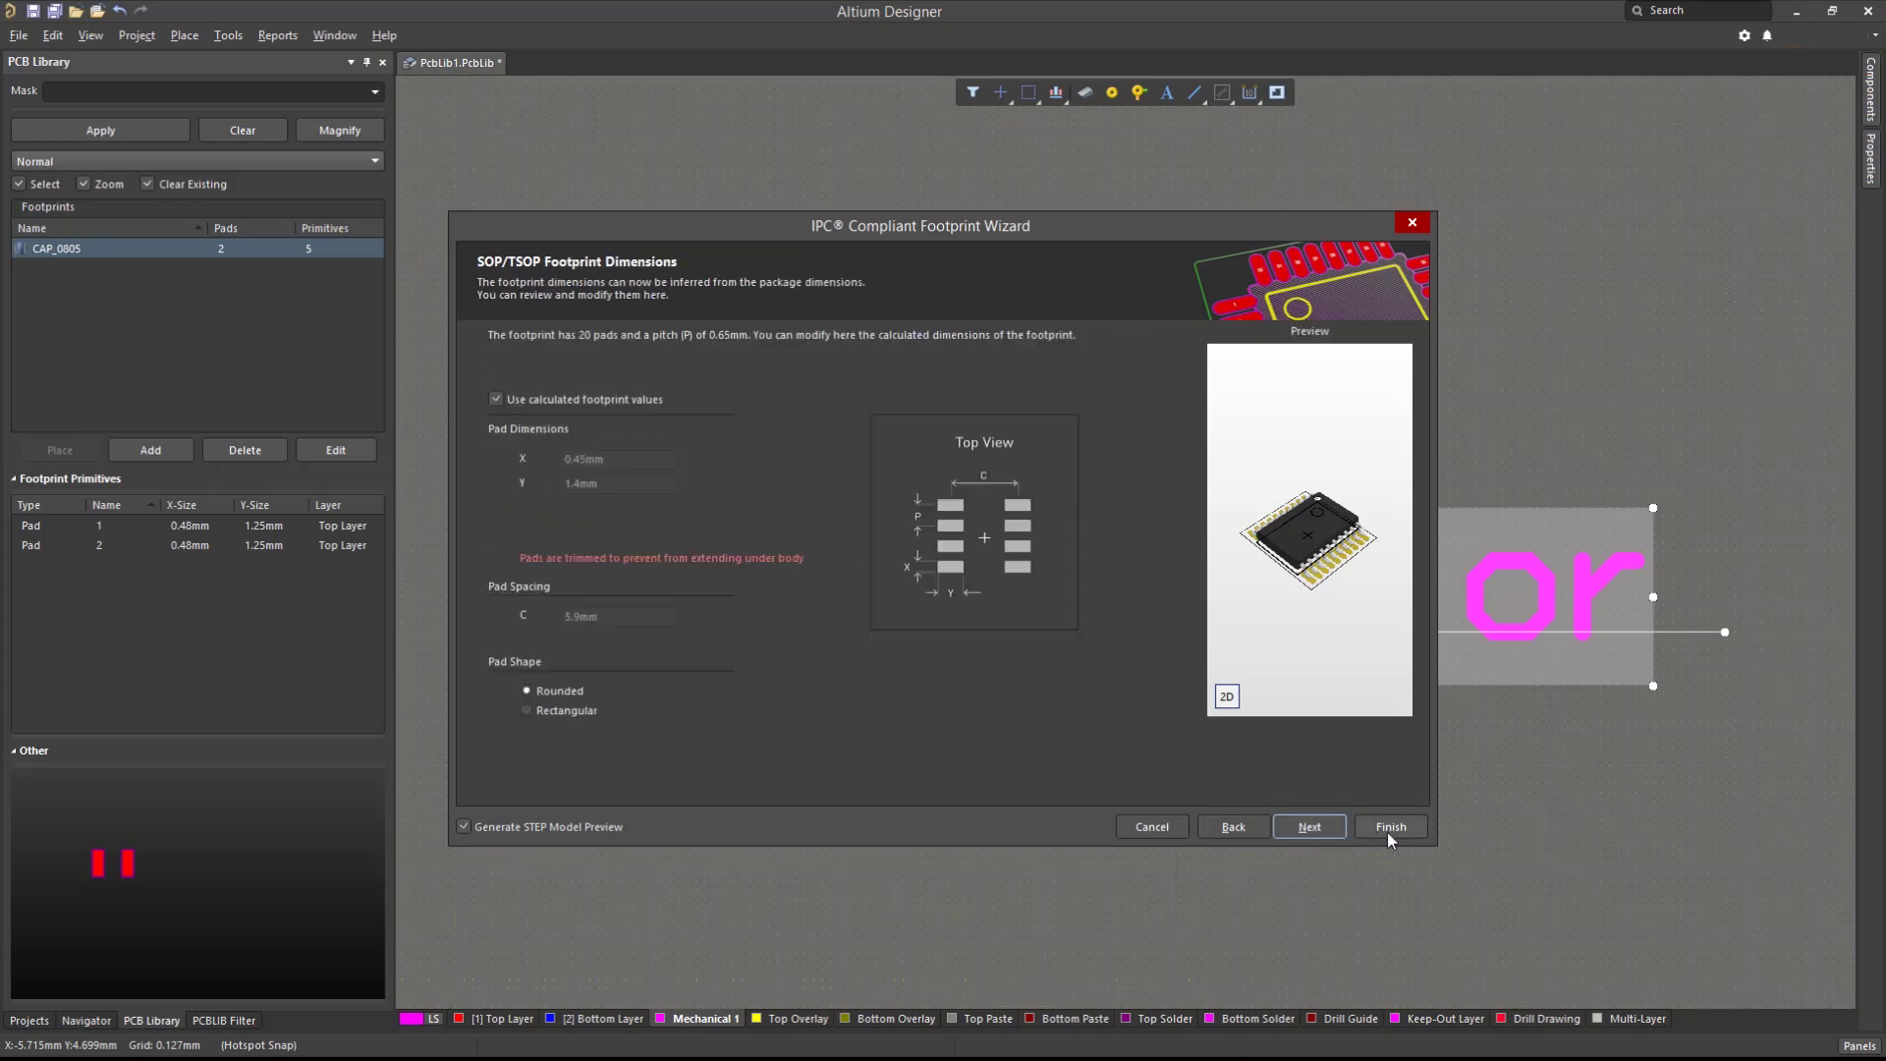
{"action": "left_click", "coordinate": [1338, 828]}
{"action": "left_click", "coordinate": [1334, 829]}
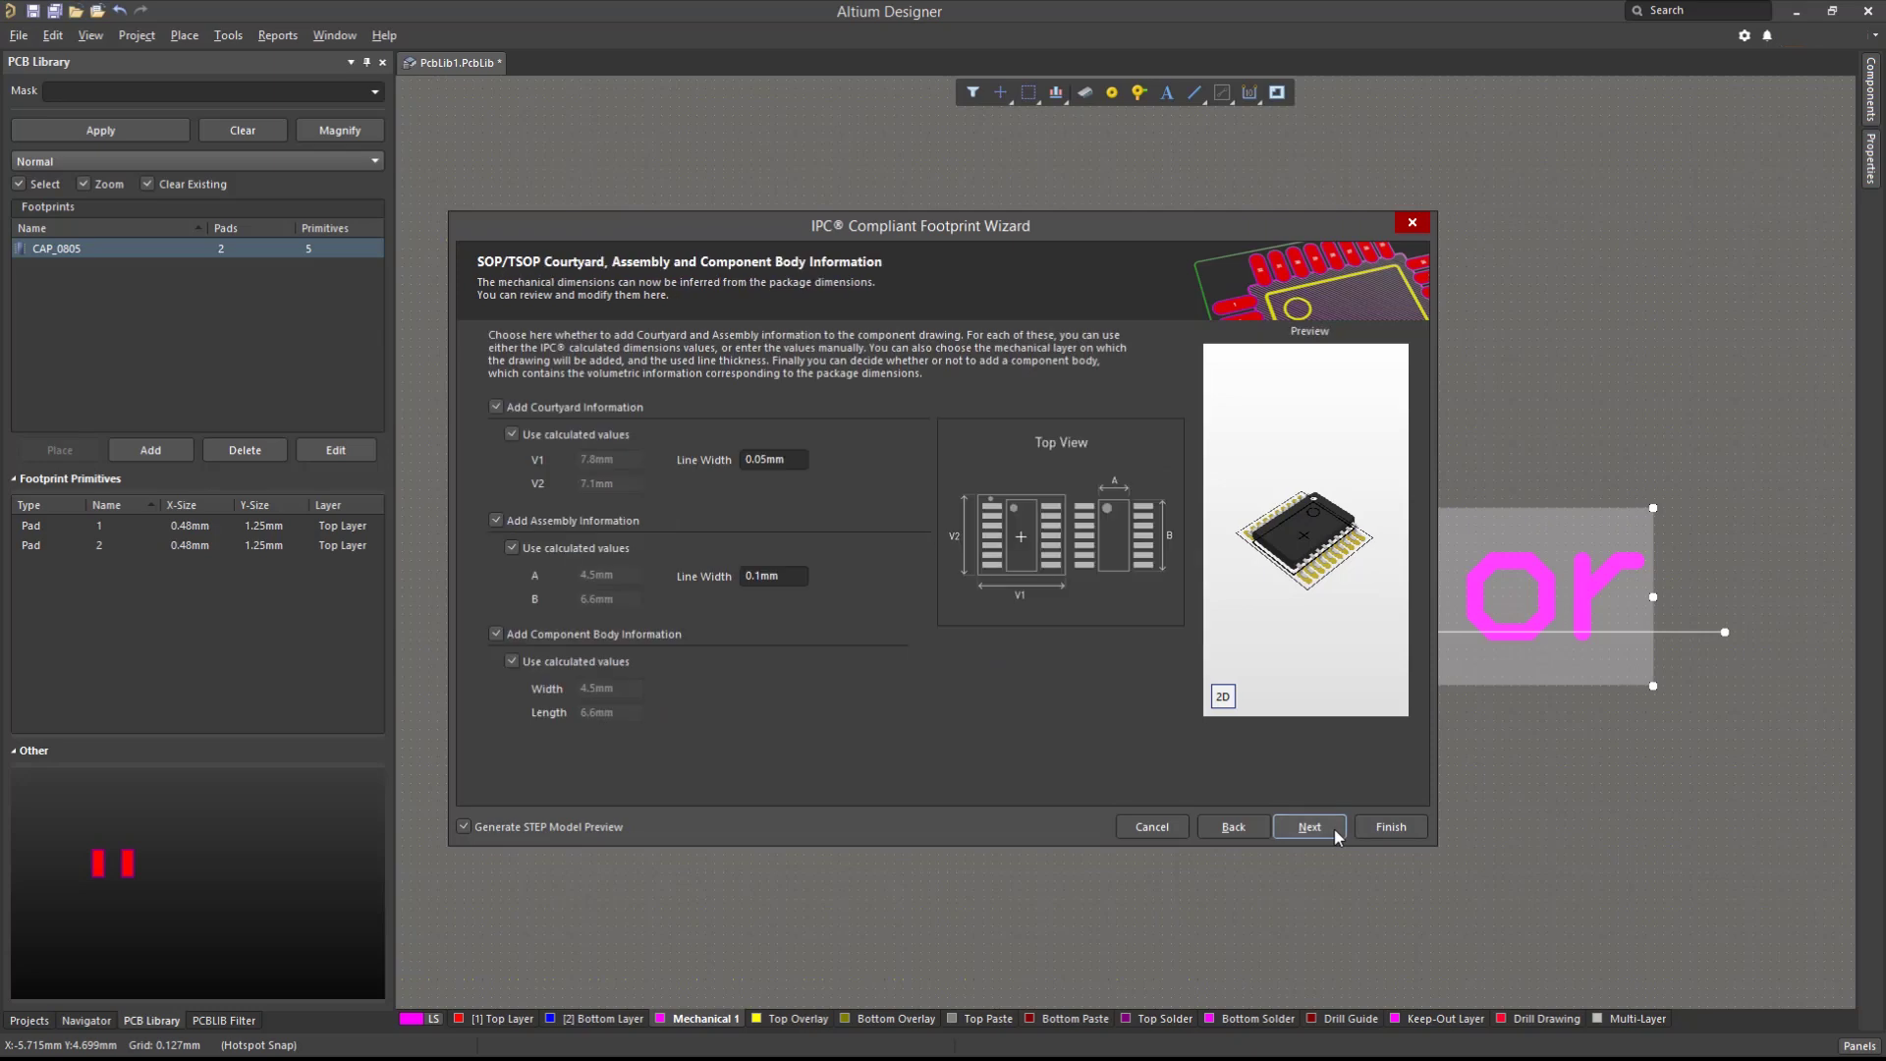
- Accept the calculated courtyard, assembly and body settings and suggested footprint name, embed the STEP model, and finish the TSOP footprint
{"action": "left_click", "coordinate": [1334, 830]}
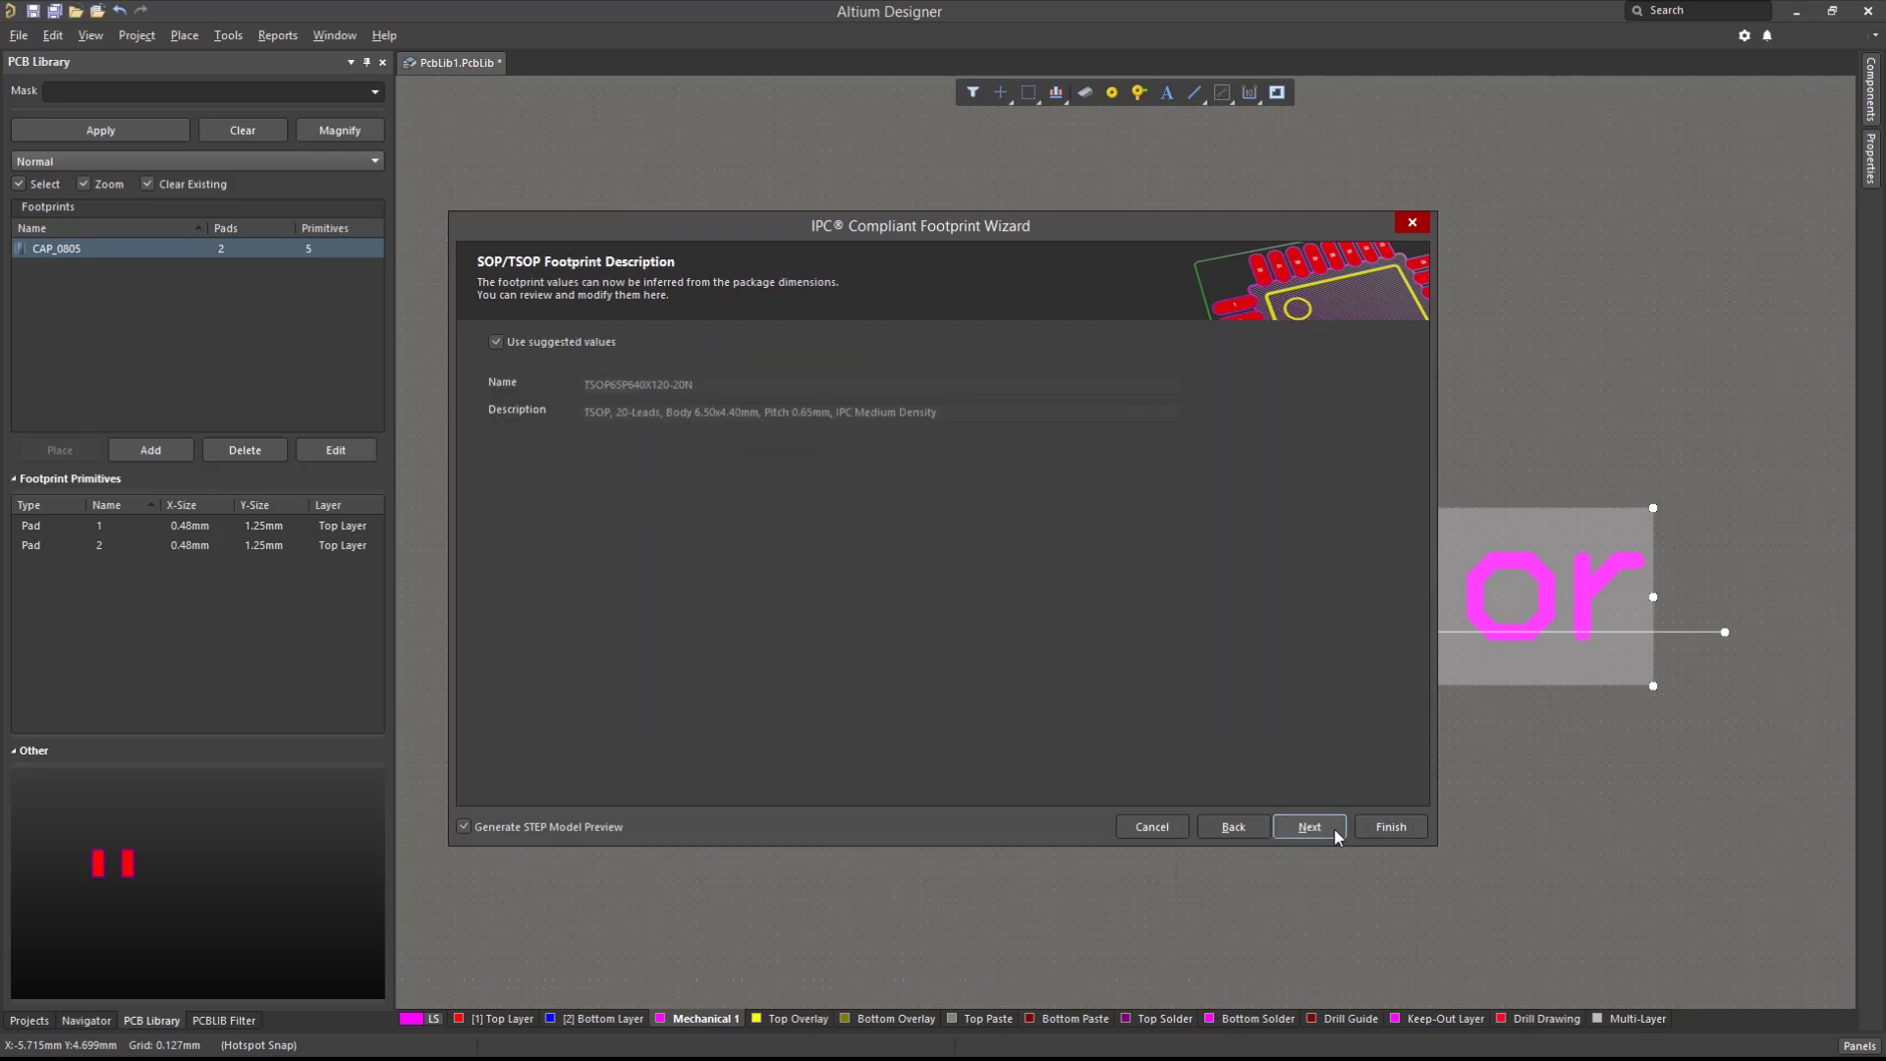
{"action": "left_click", "coordinate": [1334, 829]}
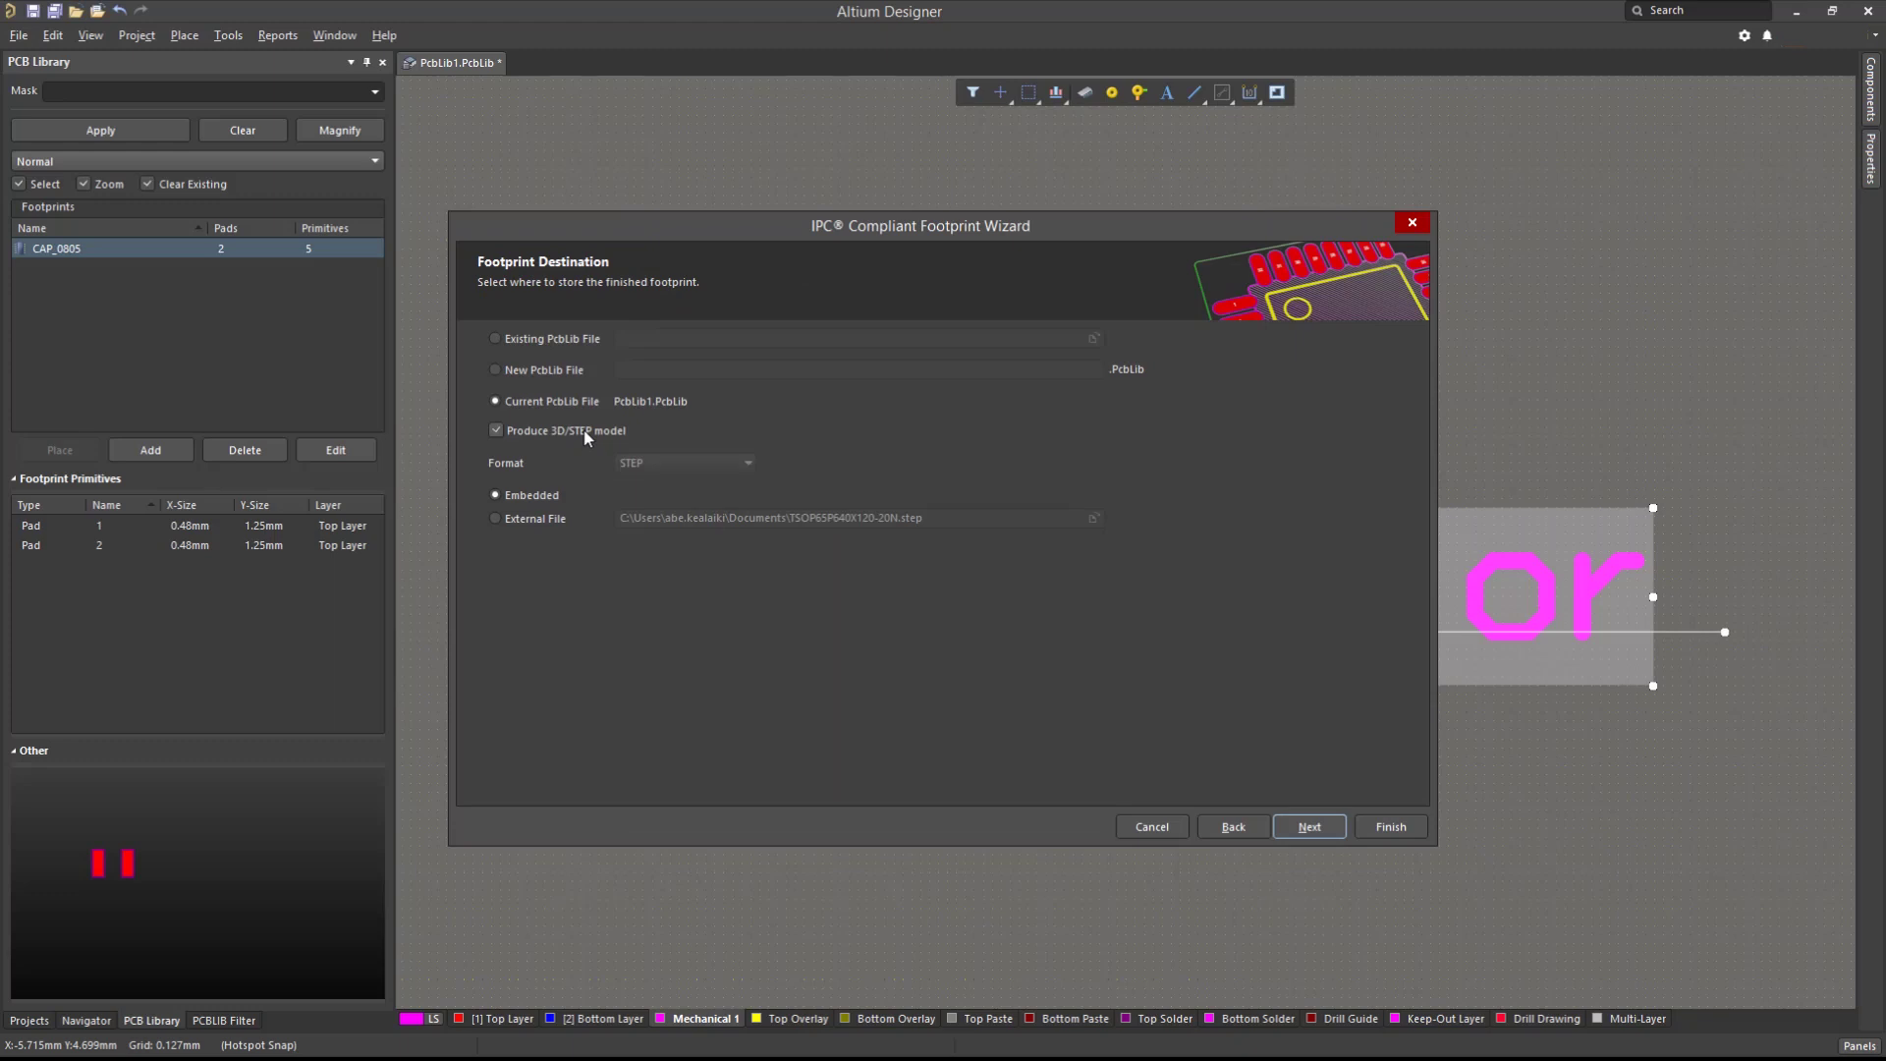
{"action": "left_click", "coordinate": [496, 494]}
{"action": "left_click", "coordinate": [1375, 827]}
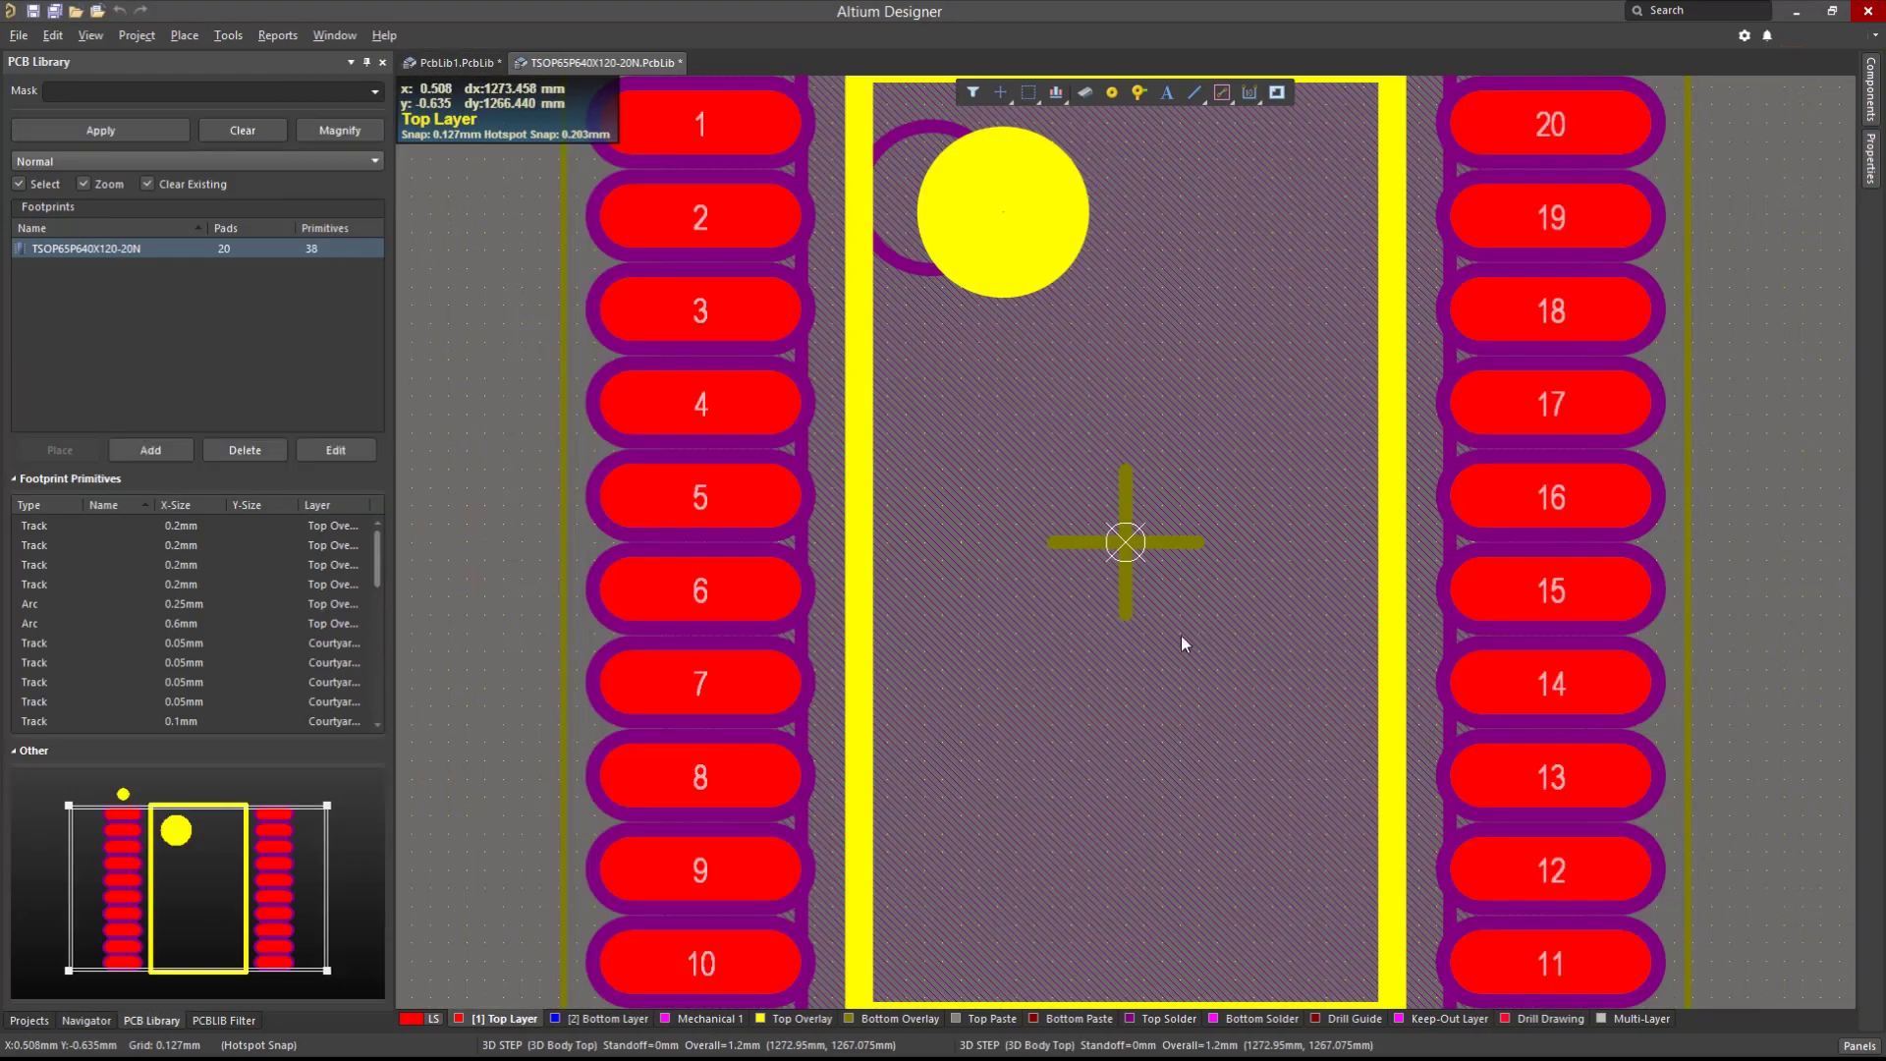
{"action": "scroll", "coordinate": [1165, 638], "scroll_direction": "down", "scroll_amount": 2, "text": "ctrl"}
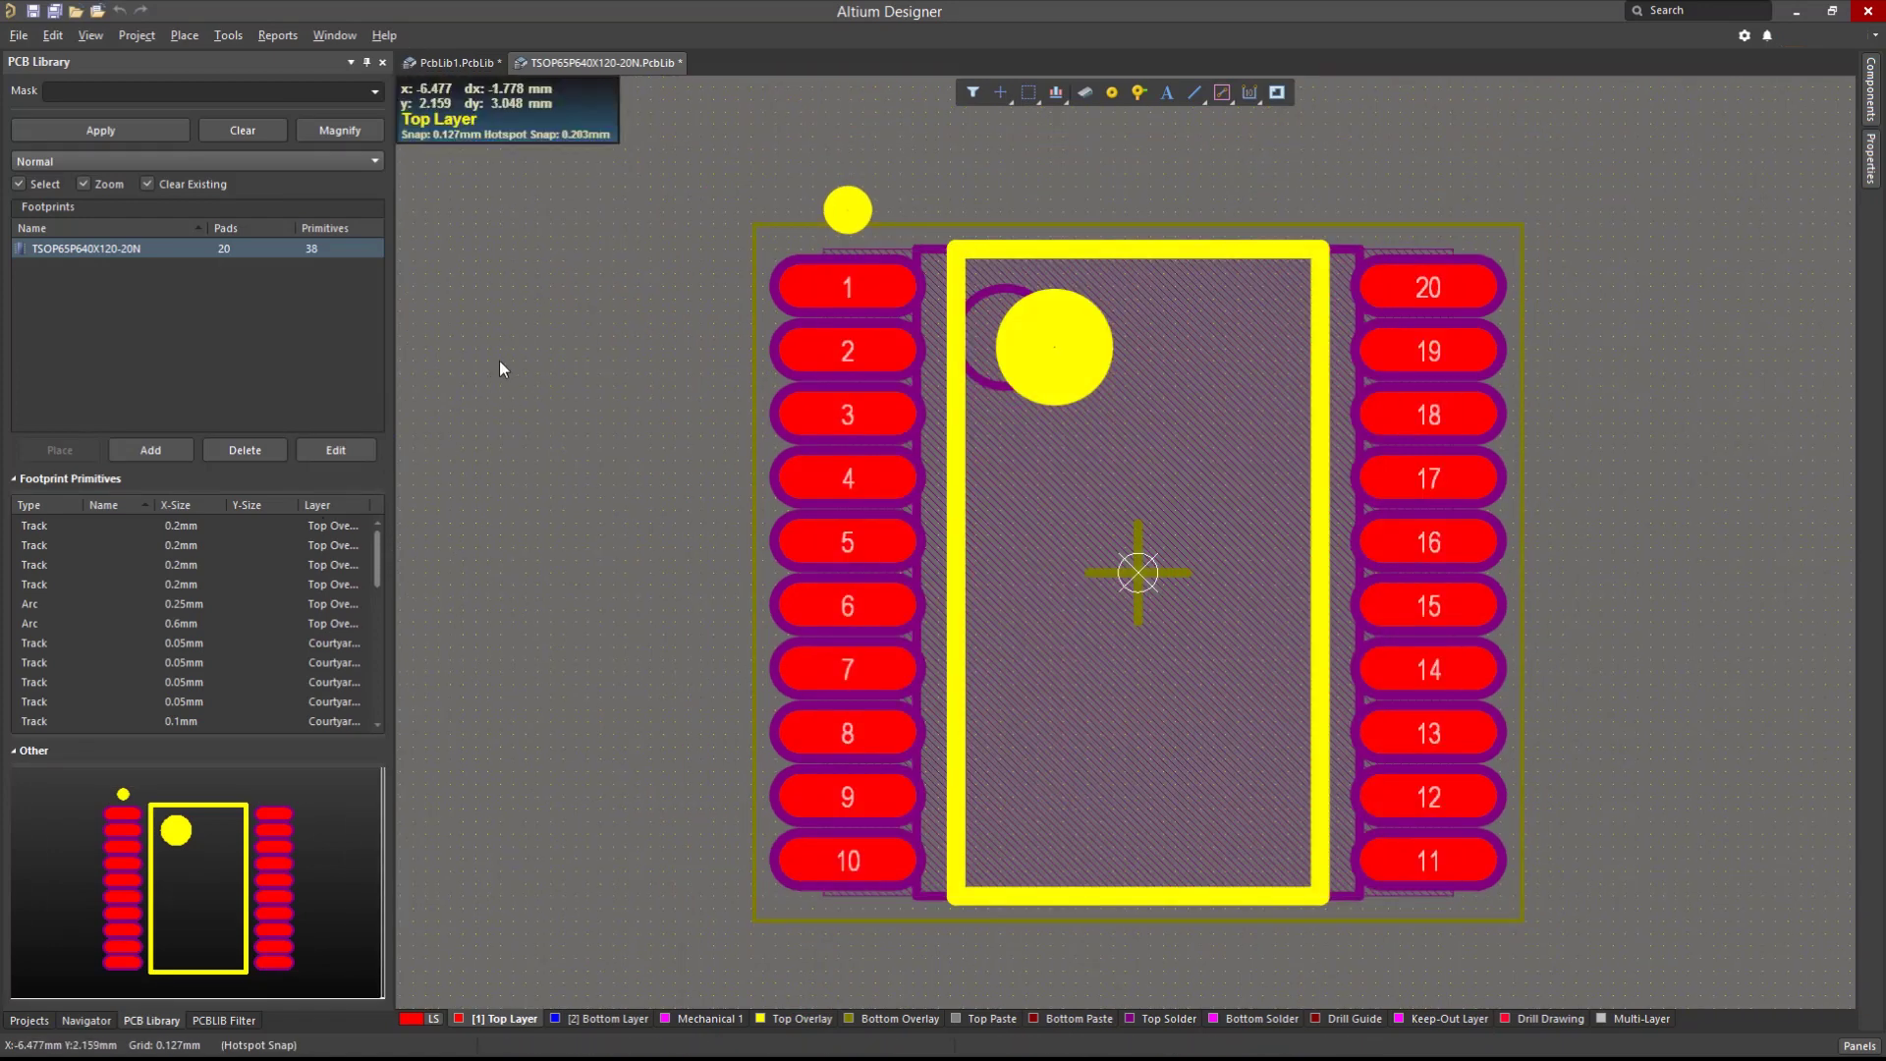
- Open the SL1 Xilinx Spartan-IIE PQ208 Rev1.02 PCB document from the SpiritLevel-SL1 examples folder and fit the board in view
{"action": "left_click", "coordinate": [20, 39]}
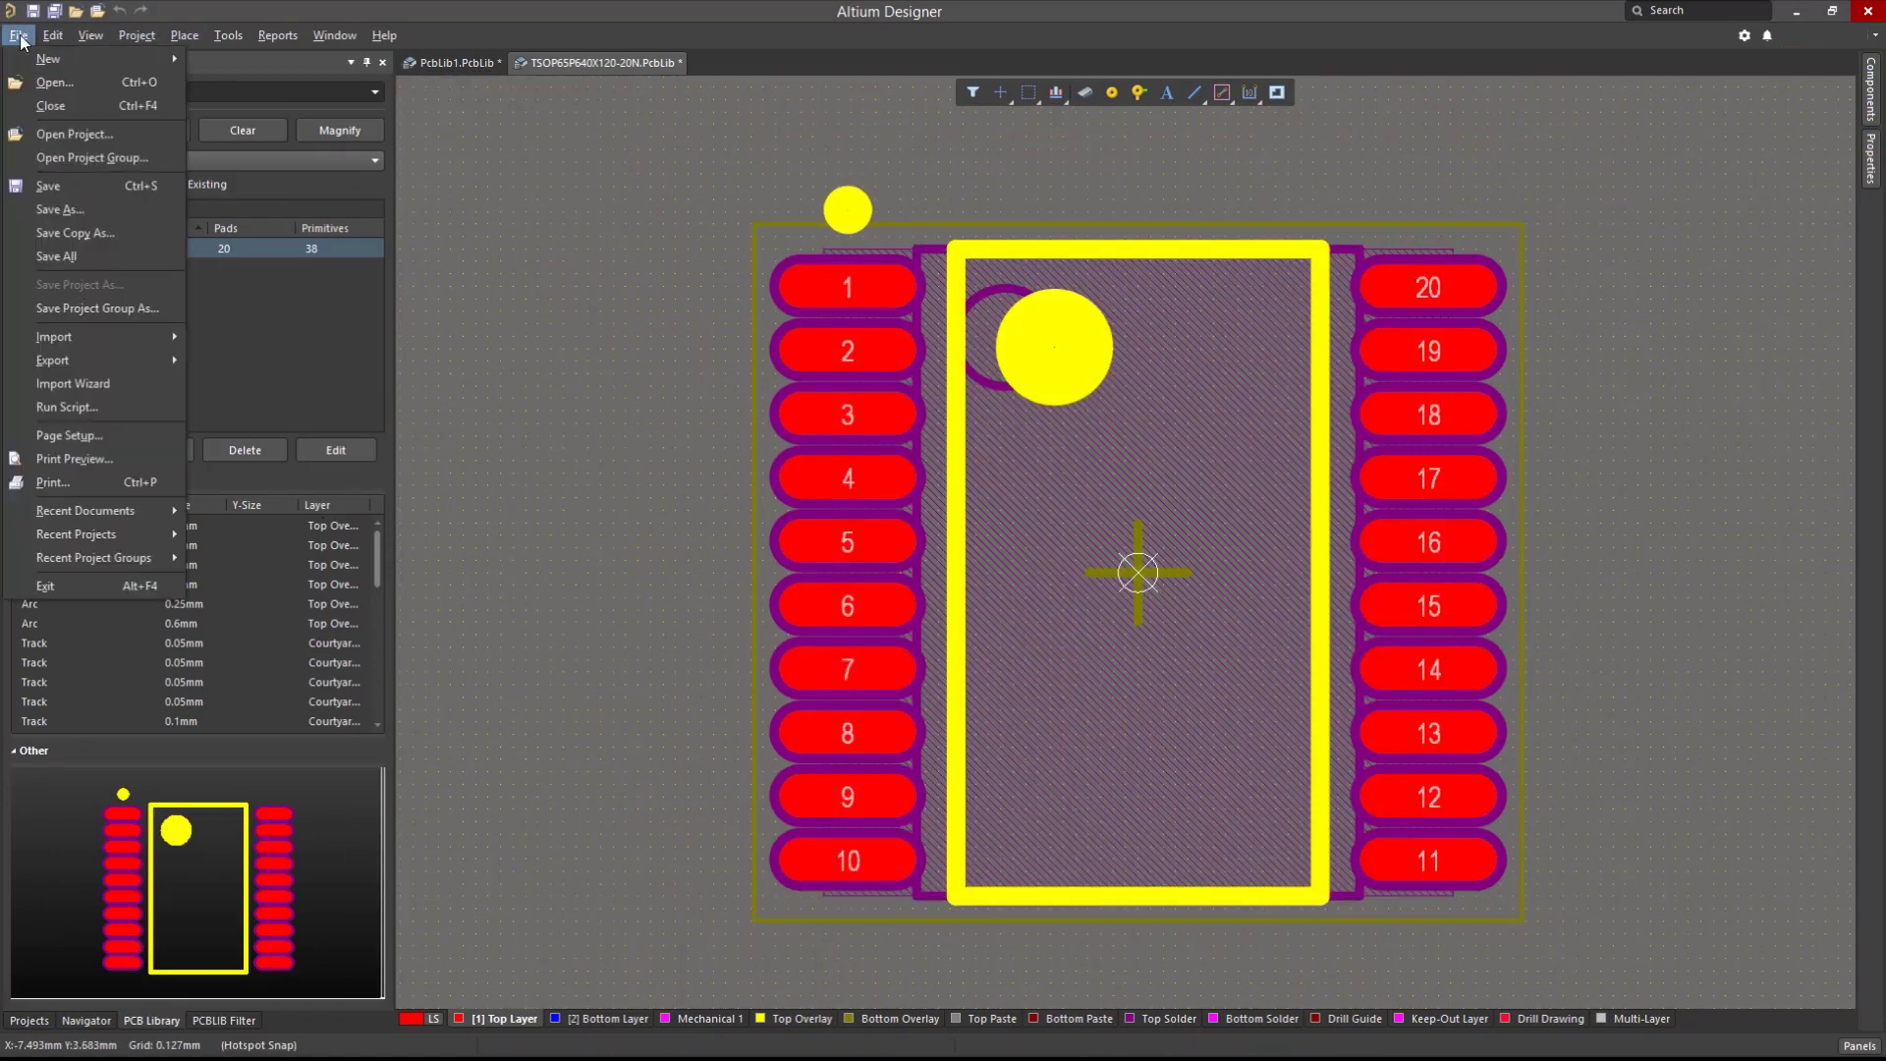
{"action": "left_click", "coordinate": [49, 85]}
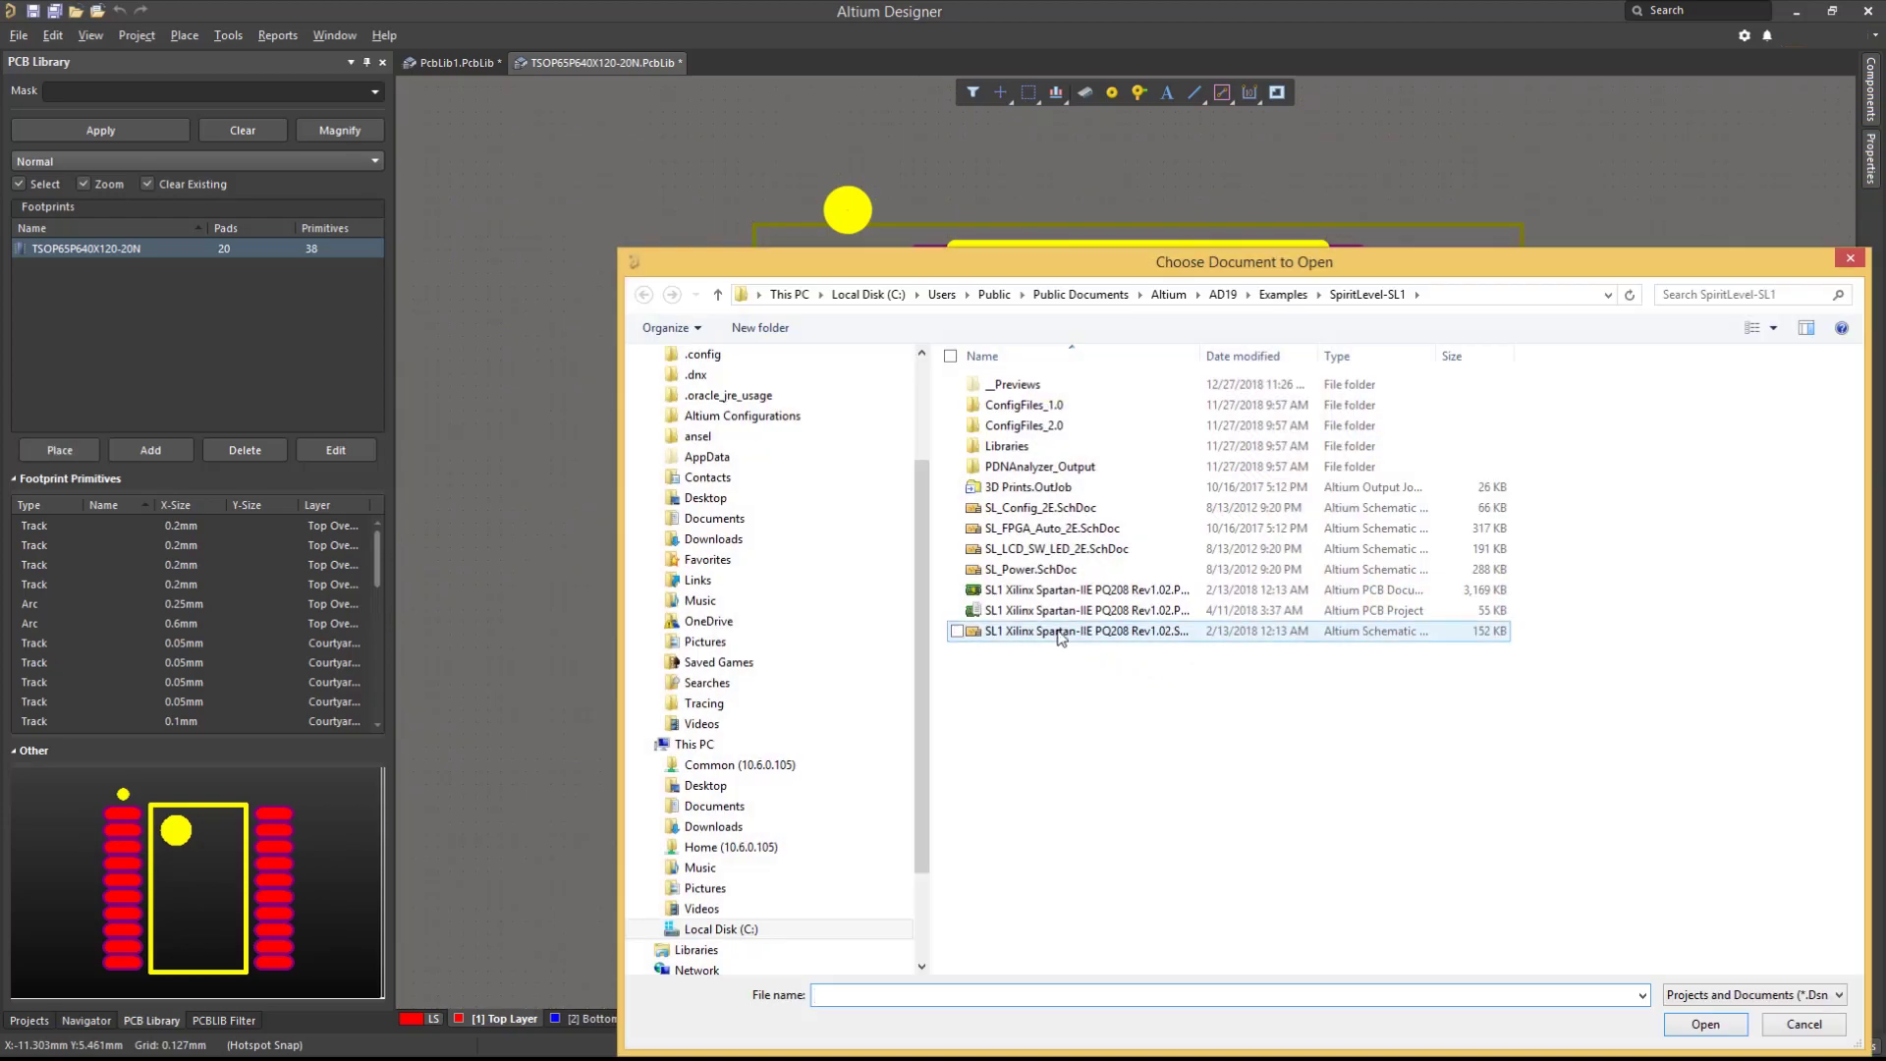
{"action": "double_click", "coordinate": [1055, 610]}
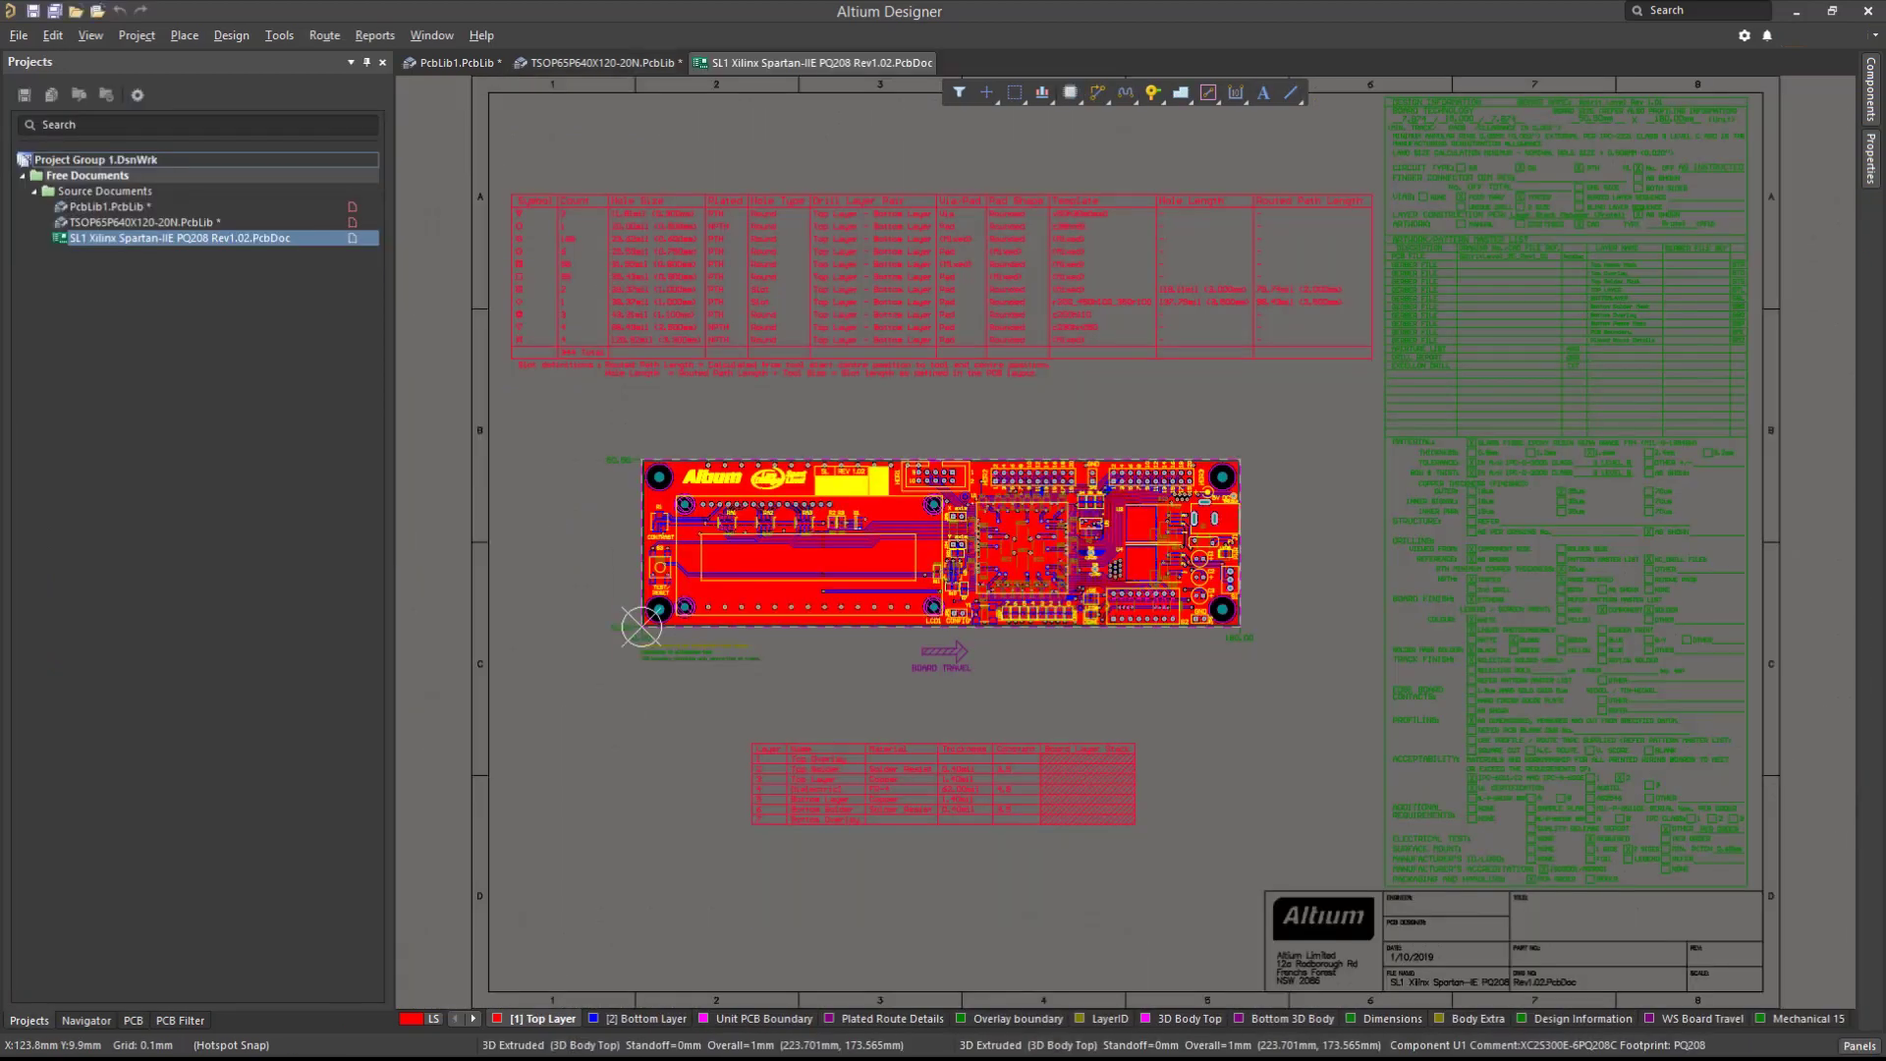
{"action": "key", "text": "v"}
{"action": "key", "text": "f"}
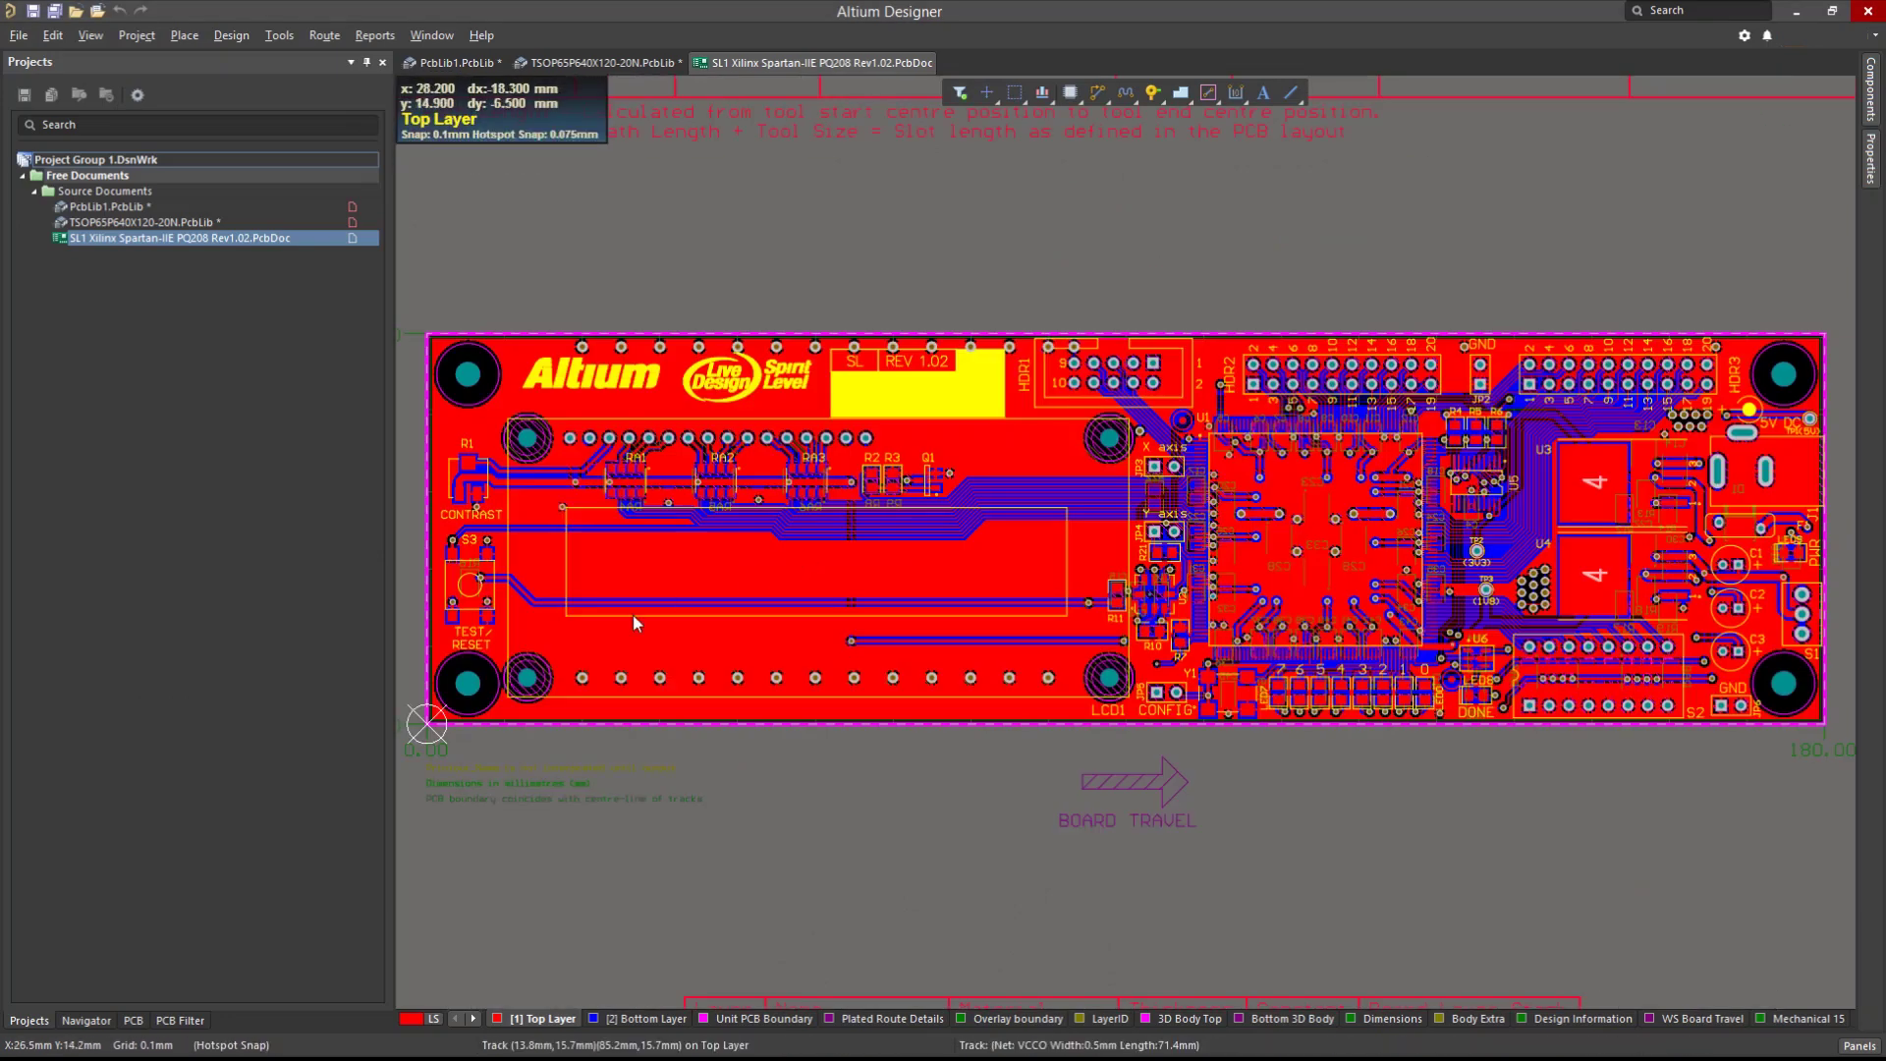
- Select the LCD1 component on the board and copy it with its upper-left mounting hole as the reference point
{"action": "key", "text": "s"}
{"action": "key", "text": "i"}
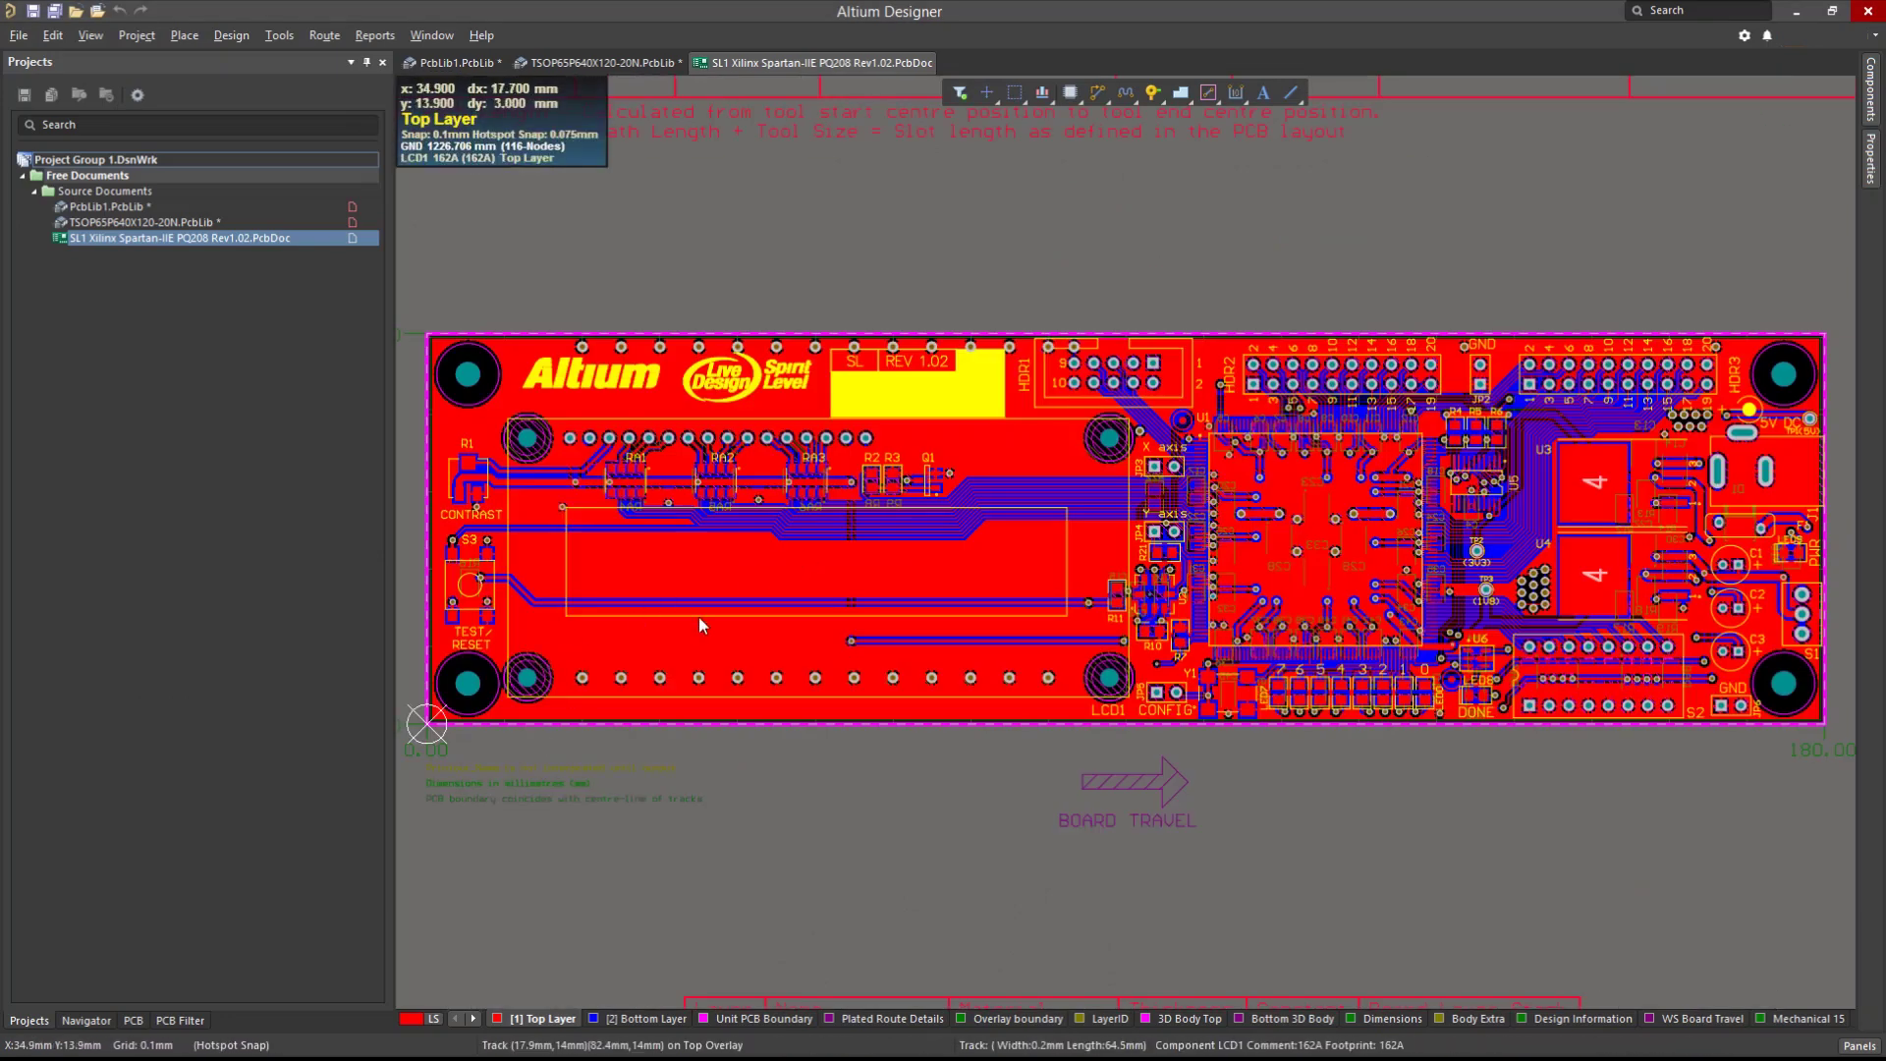
{"action": "left_click", "coordinate": [830, 693]}
{"action": "left_click", "coordinate": [771, 632]}
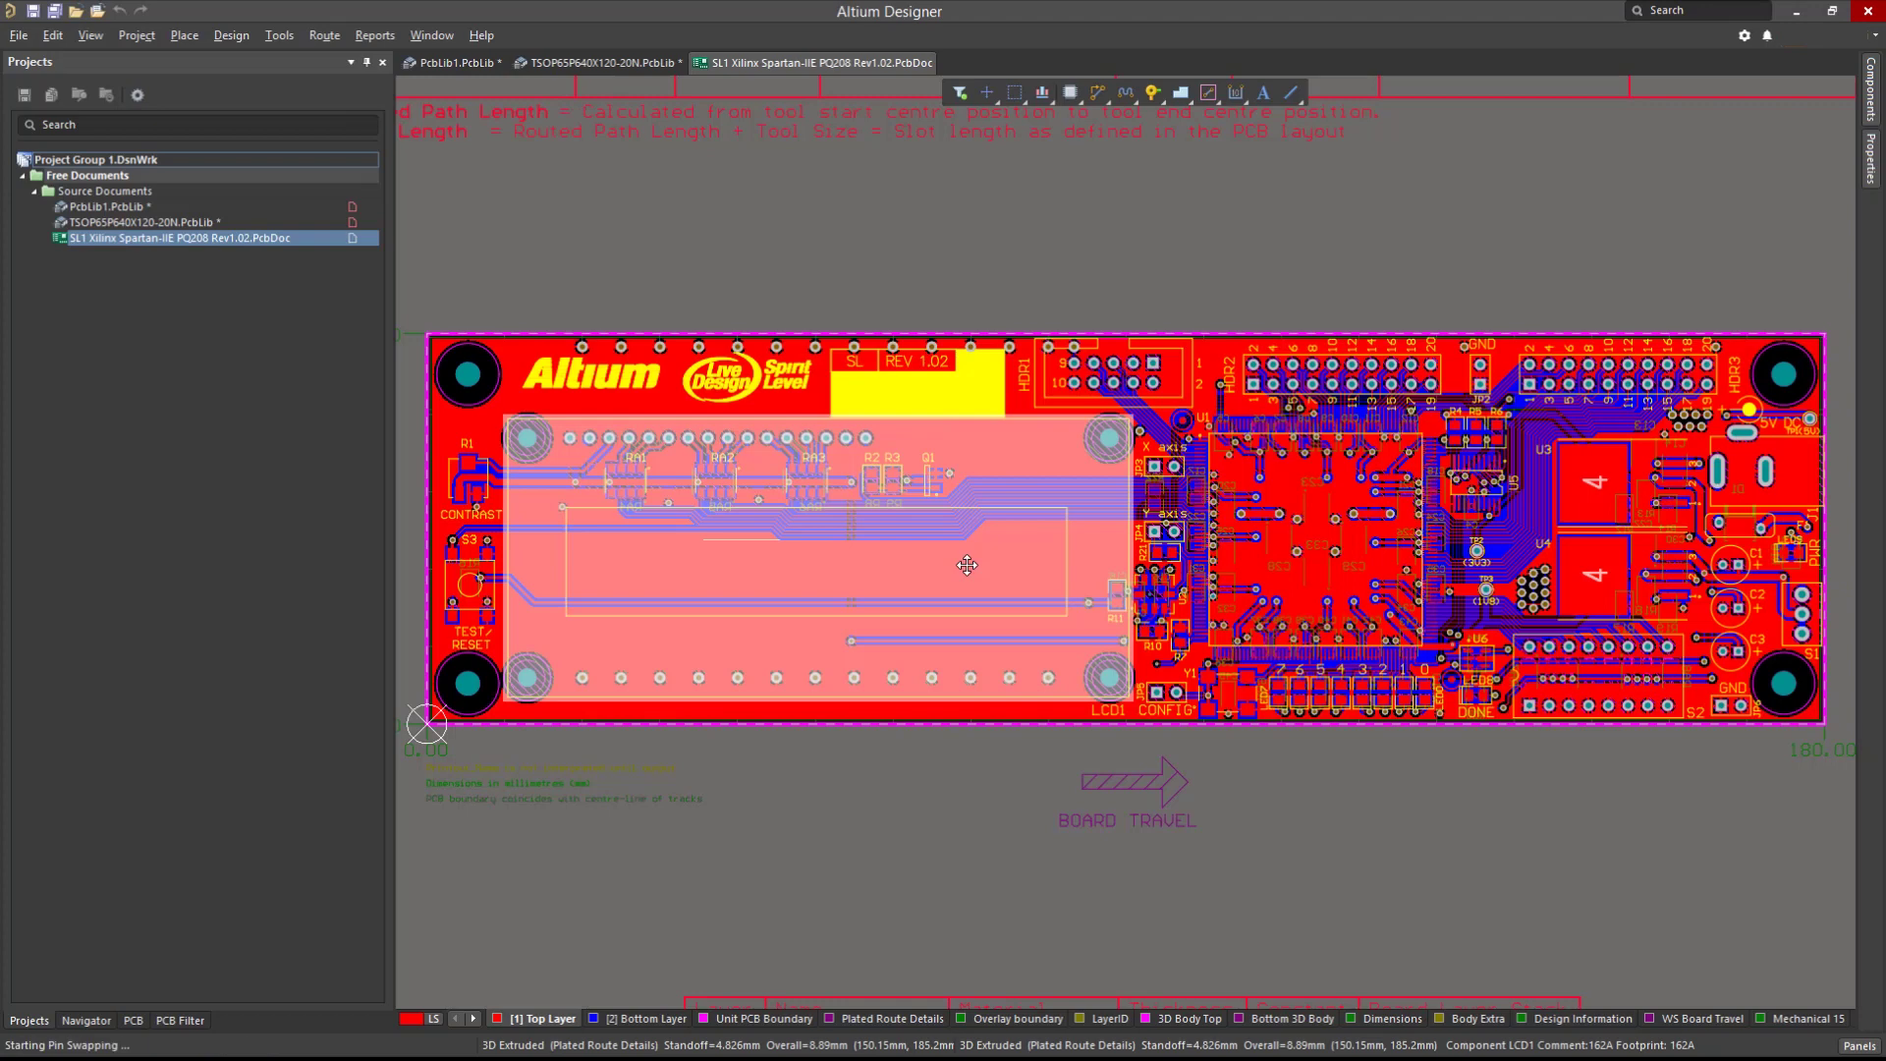
{"action": "right_click", "coordinate": [967, 565]}
{"action": "left_click", "coordinate": [1061, 849]}
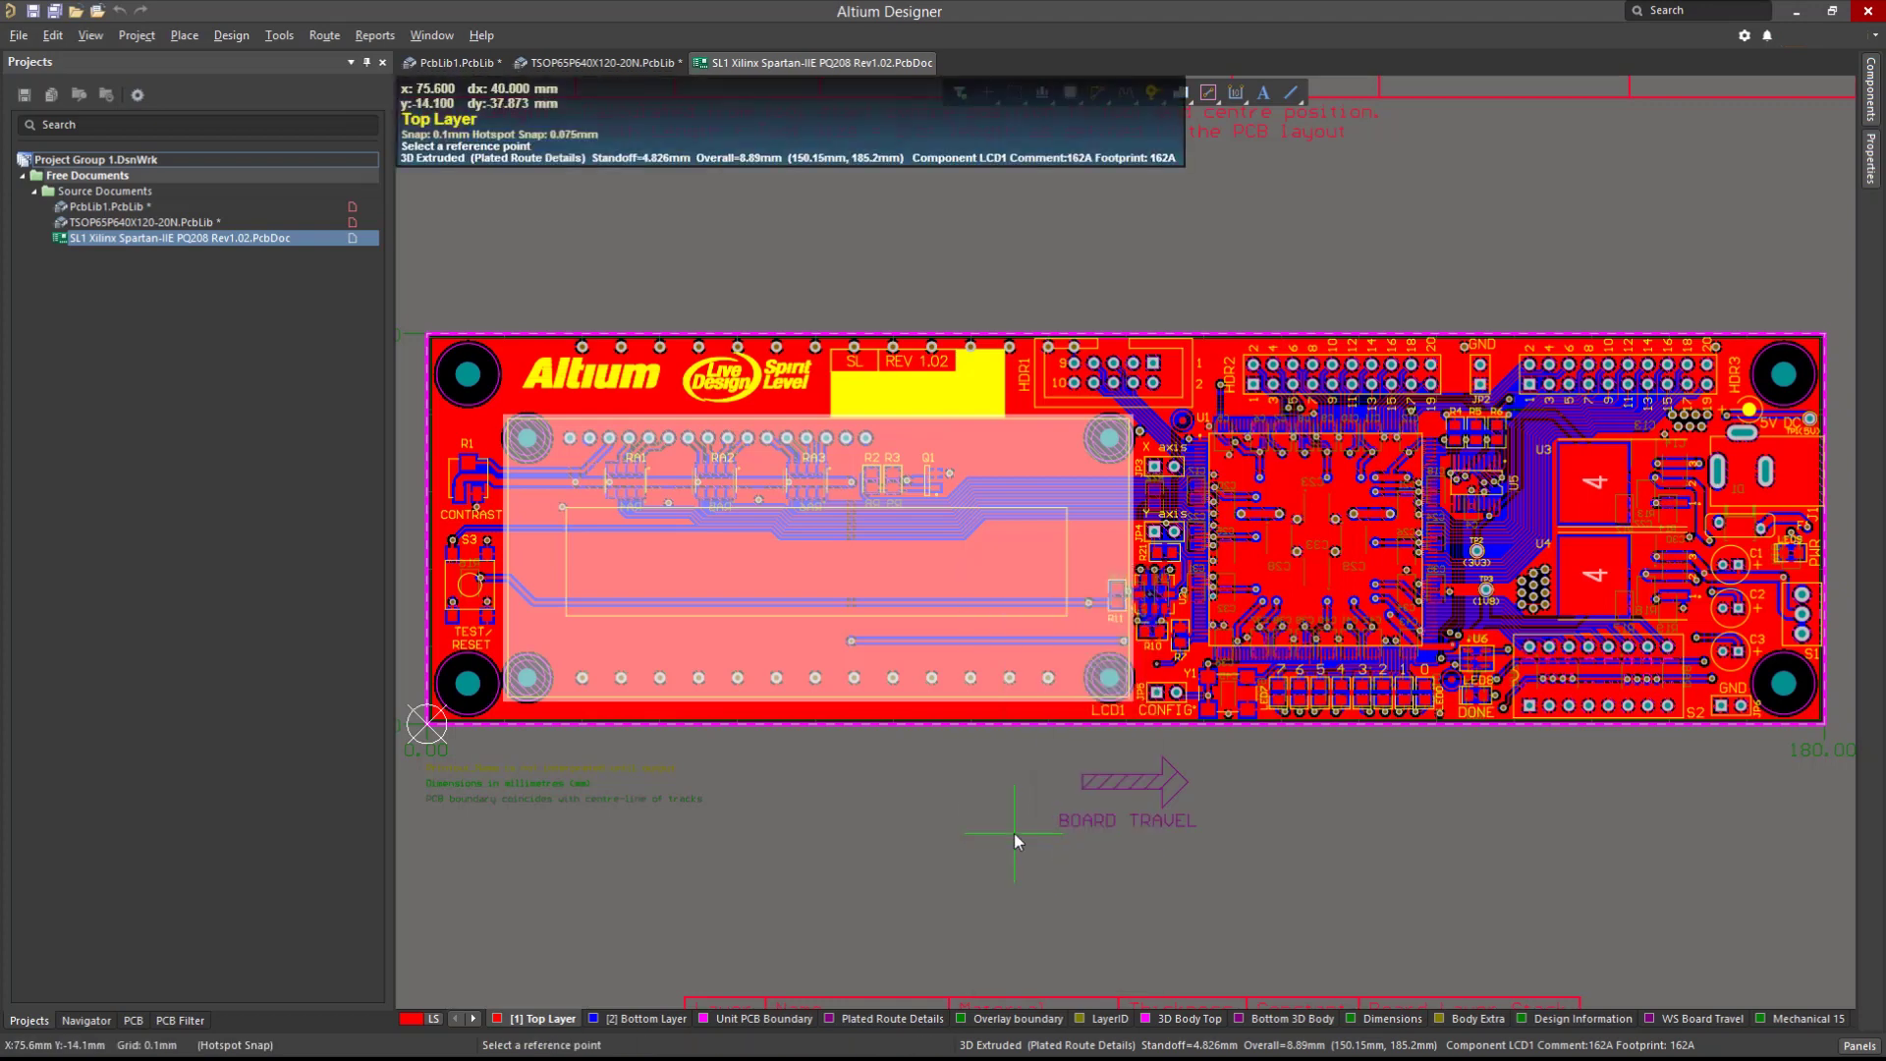
{"action": "left_click", "coordinate": [524, 438]}
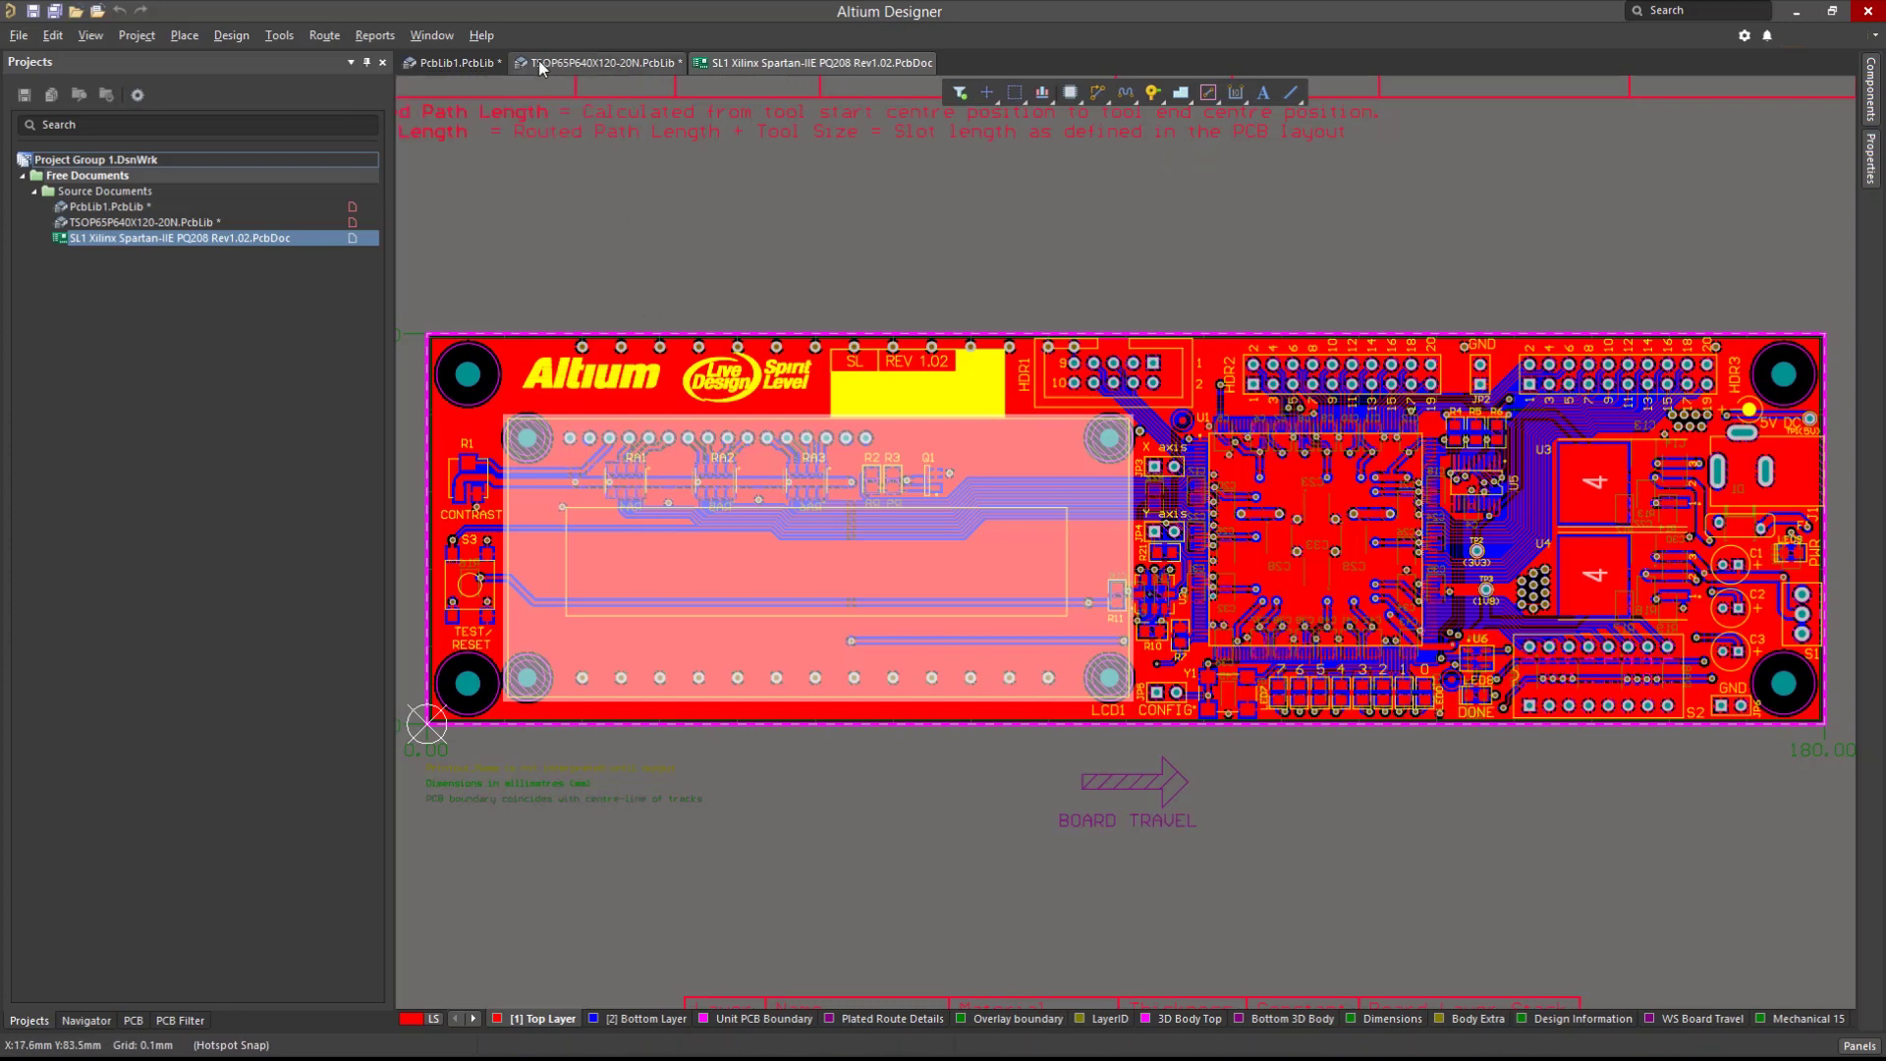
- Paste the copied LCD component into the footprint list of PcbLib1.PcbLib
{"action": "left_click", "coordinate": [483, 61]}
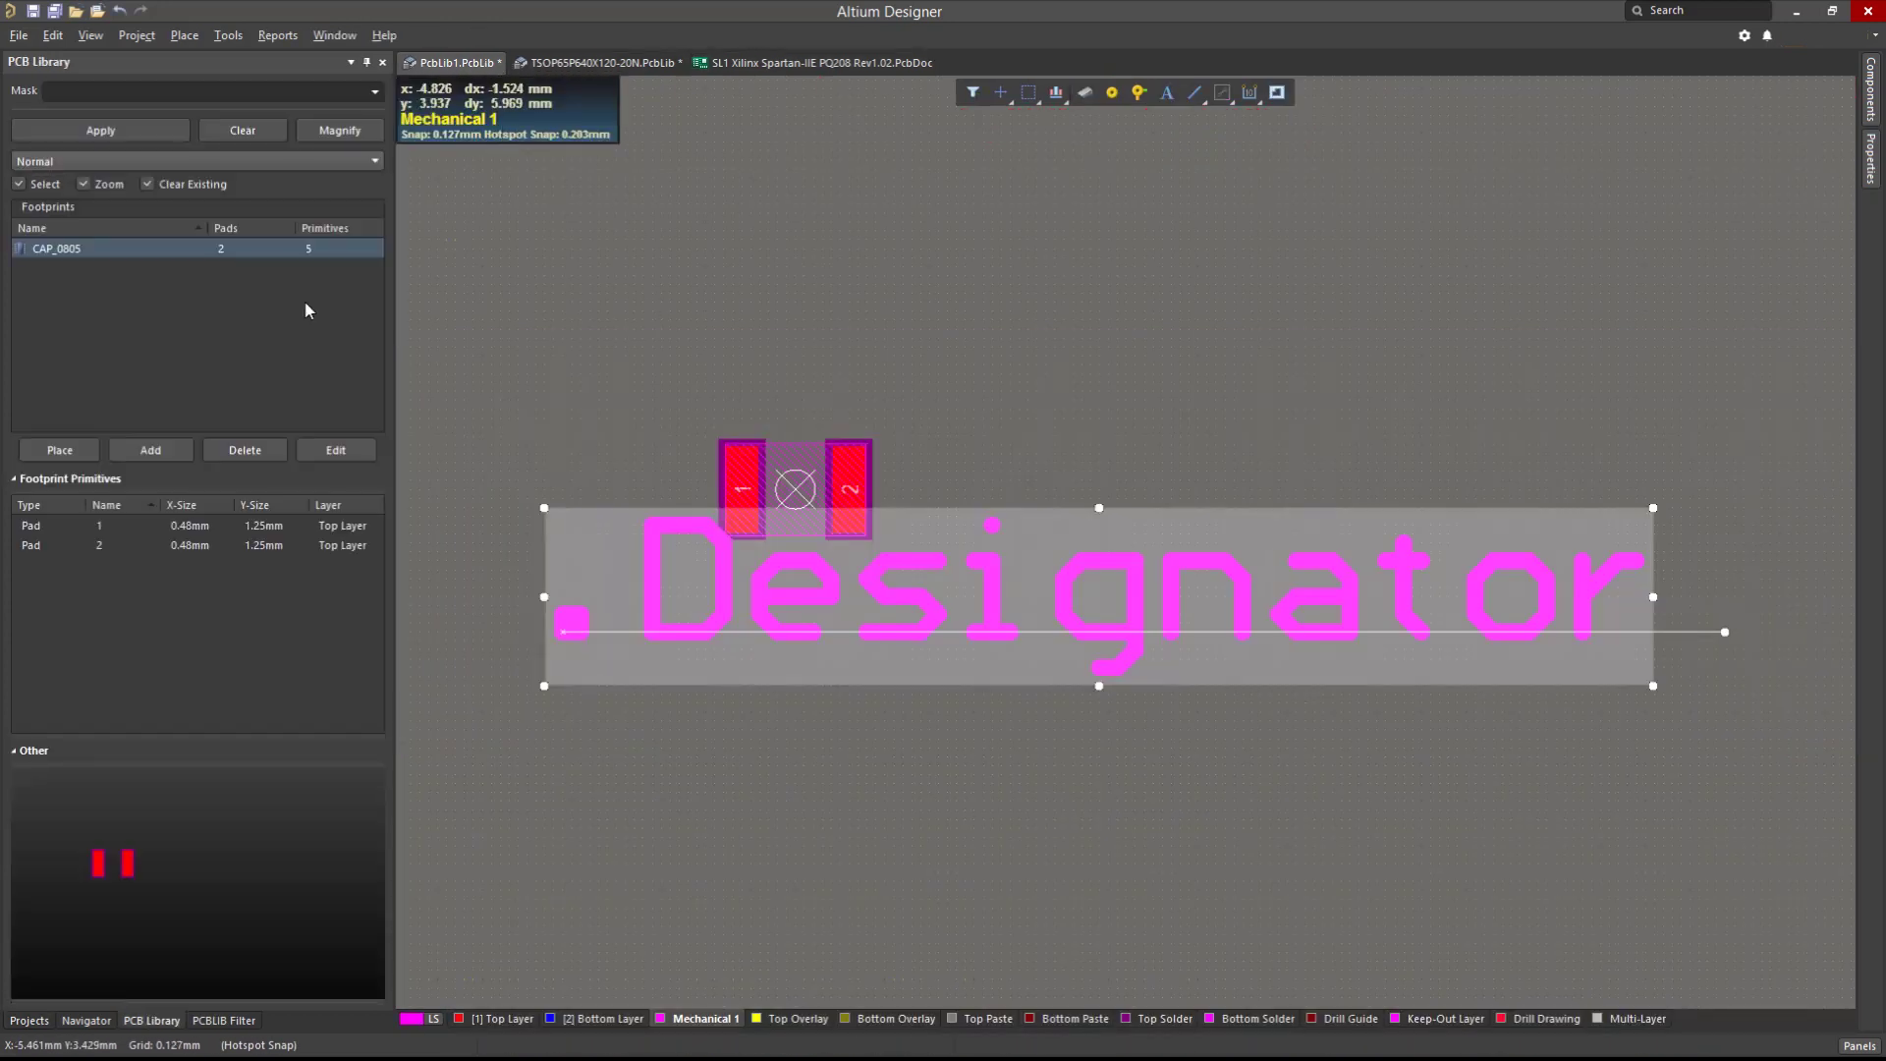
{"action": "right_click", "coordinate": [236, 364]}
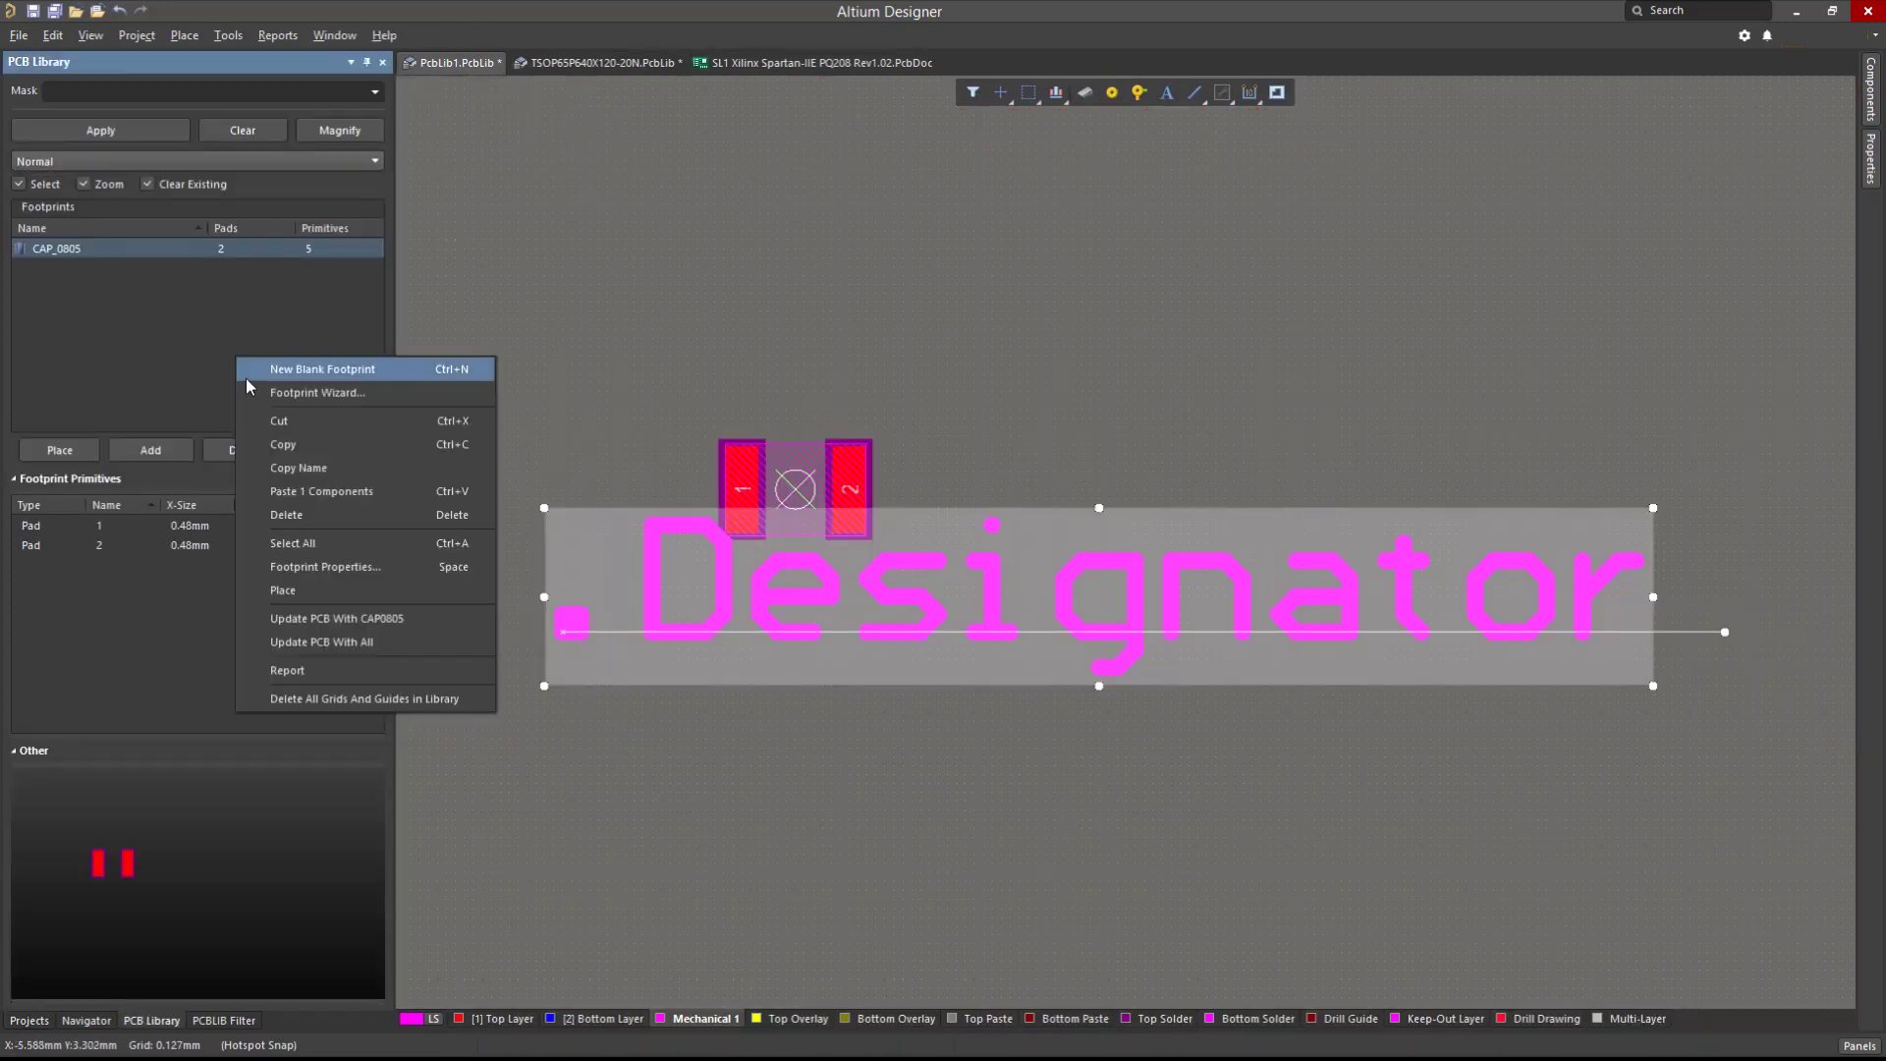
{"action": "left_click", "coordinate": [289, 499]}
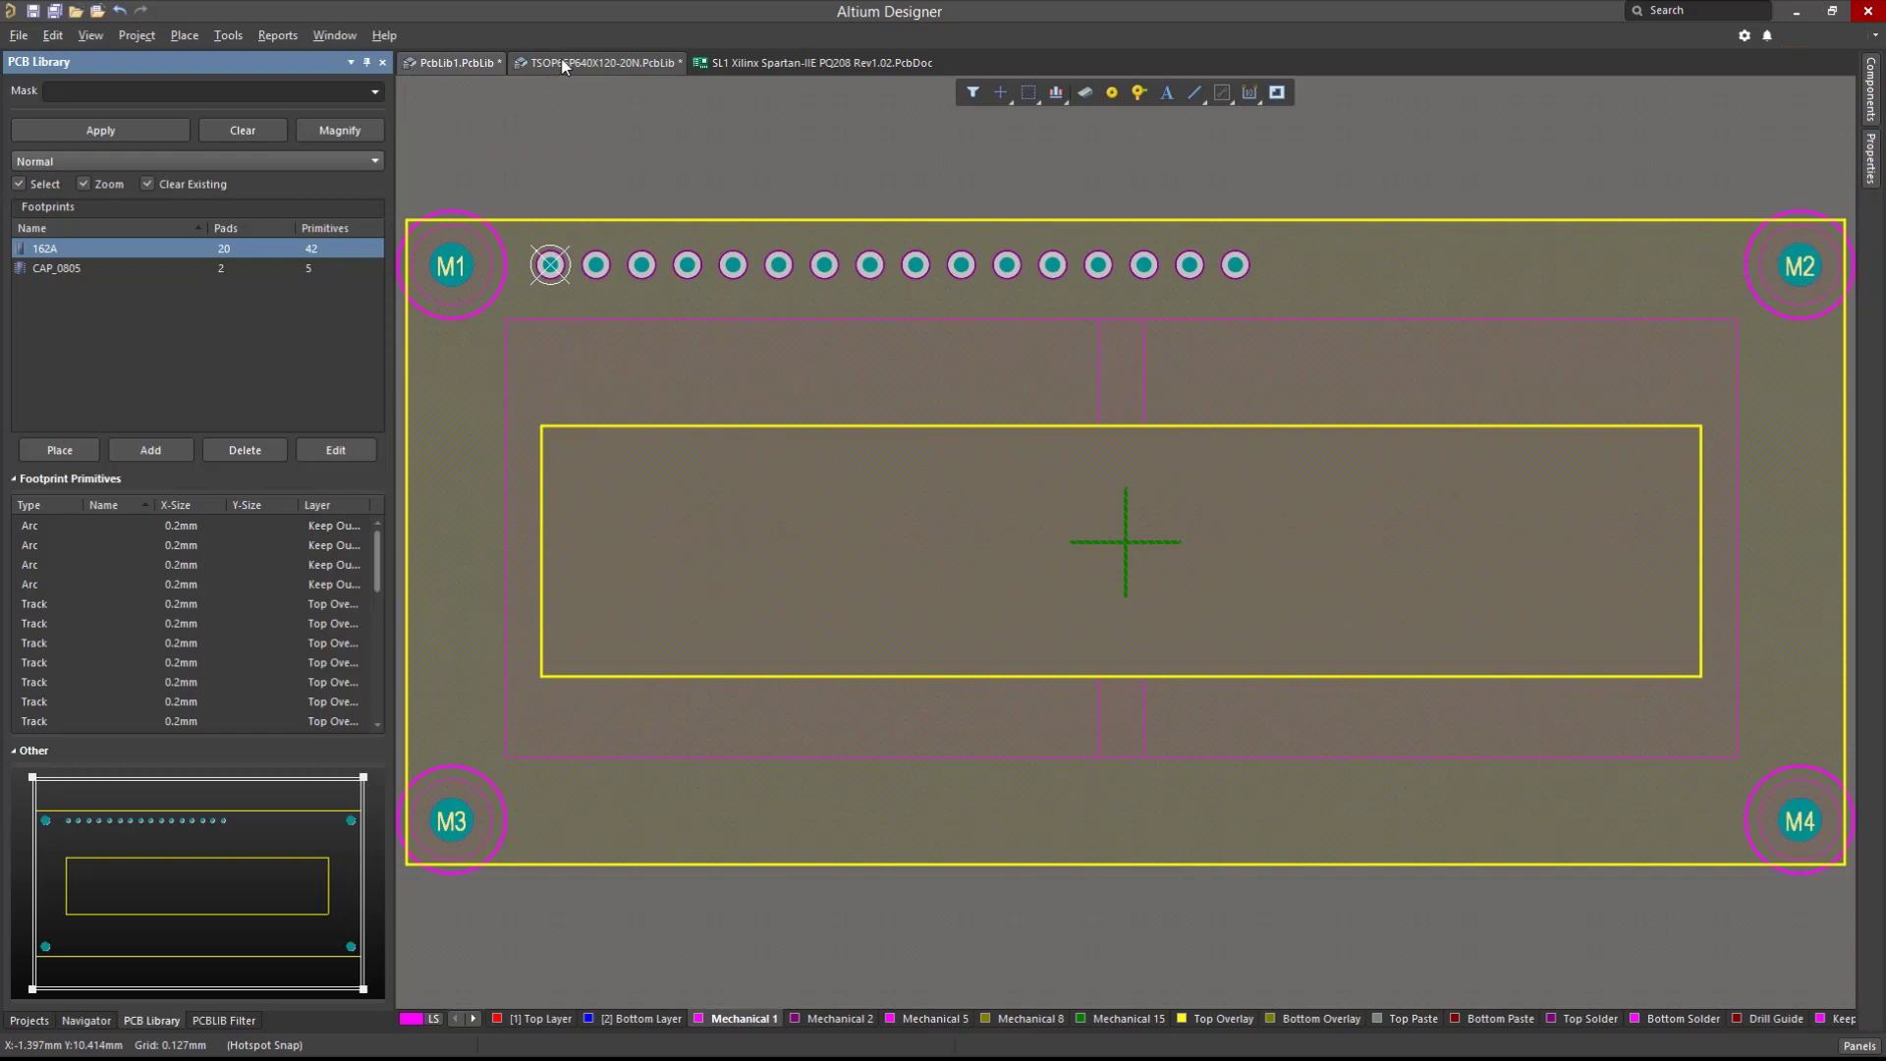
- Copy the TSOP65P640X120-20N footprint from its own library and paste it into PcbLib1.PcbLib
{"action": "left_click", "coordinate": [596, 62]}
{"action": "right_click", "coordinate": [181, 251]}
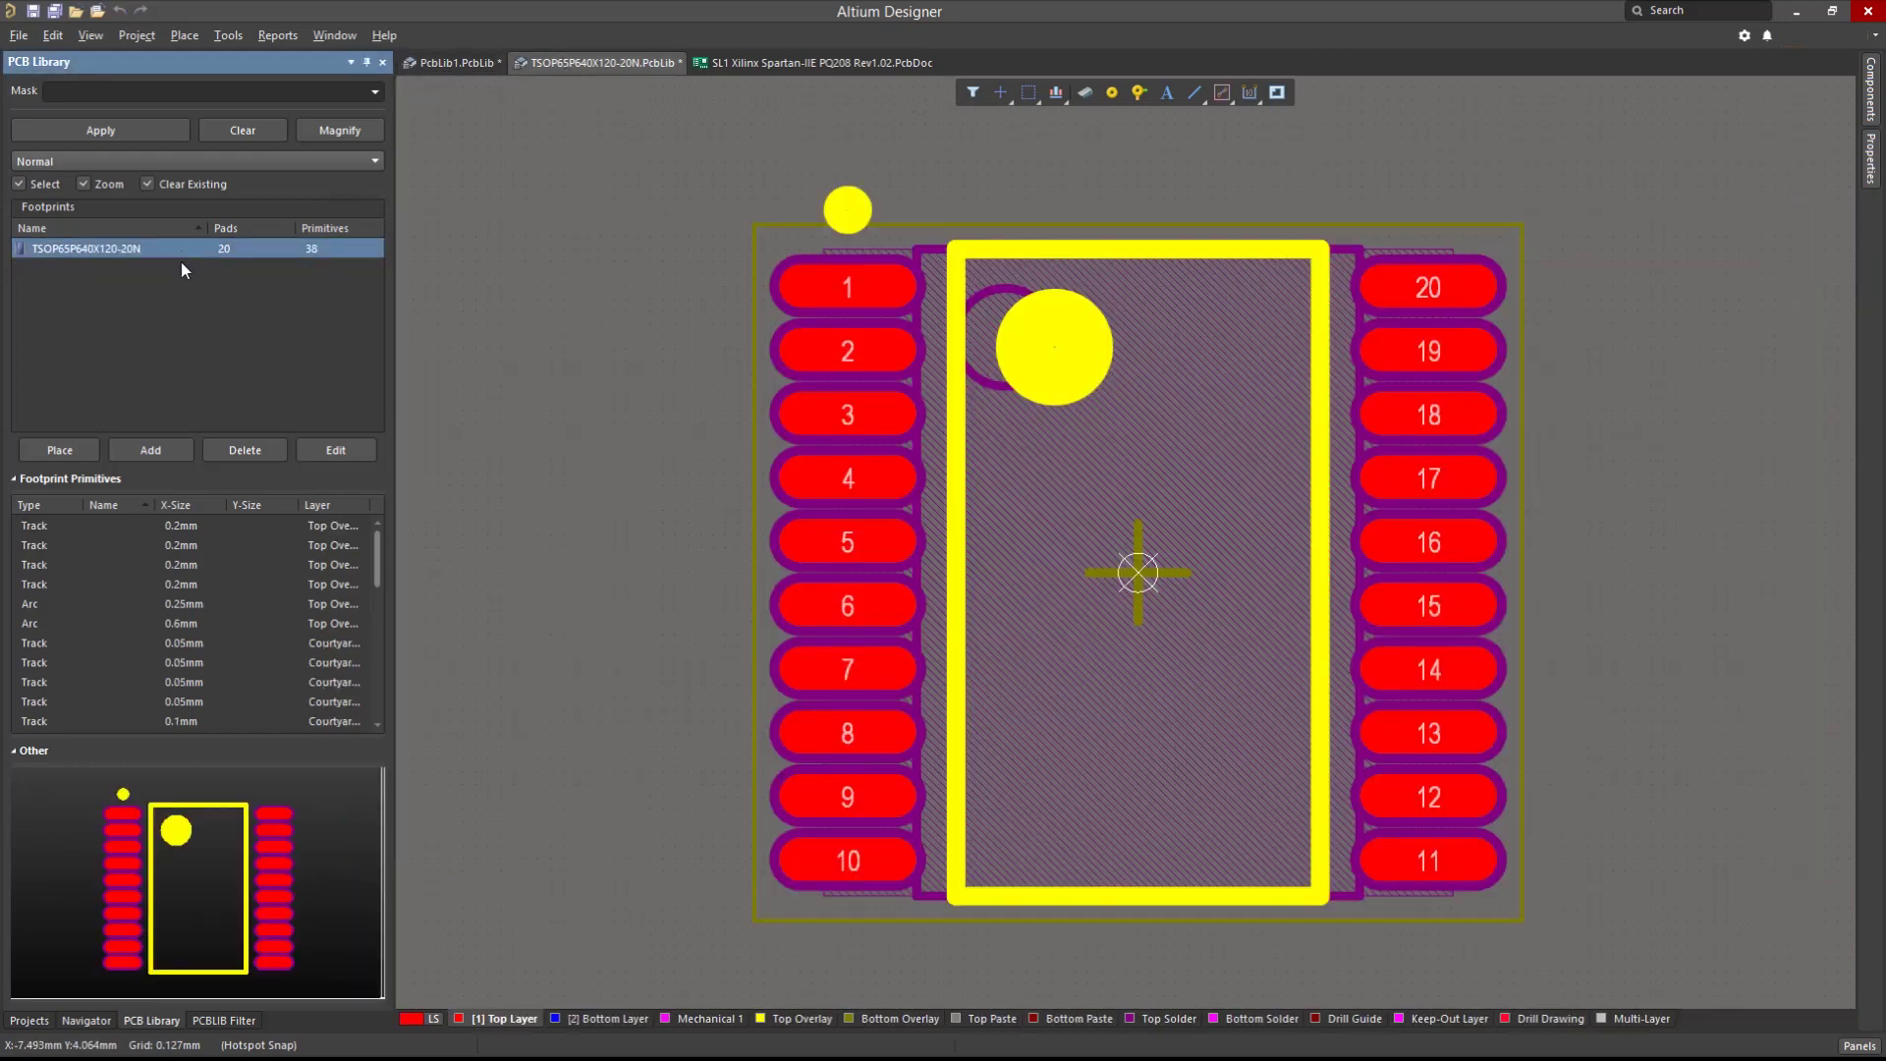
{"action": "left_click", "coordinate": [246, 247]}
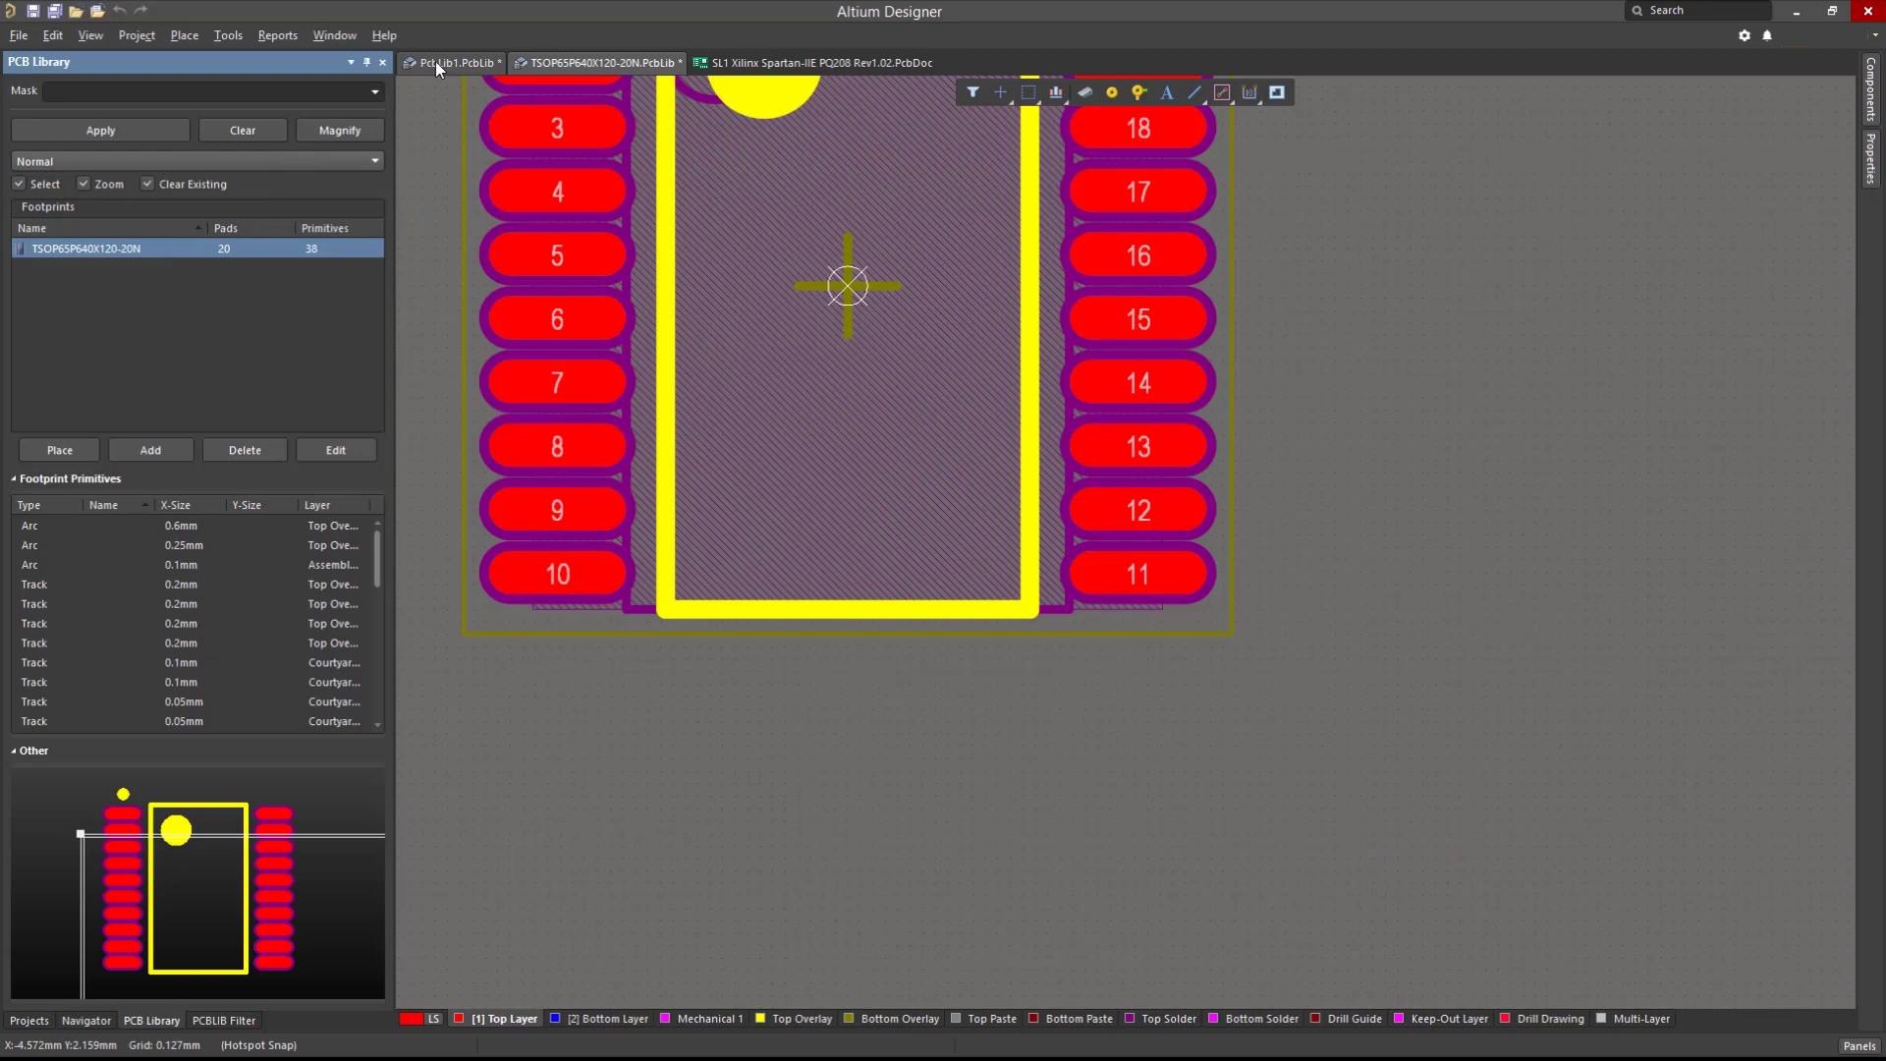
{"action": "left_click", "coordinate": [437, 63]}
{"action": "right_click", "coordinate": [128, 316]}
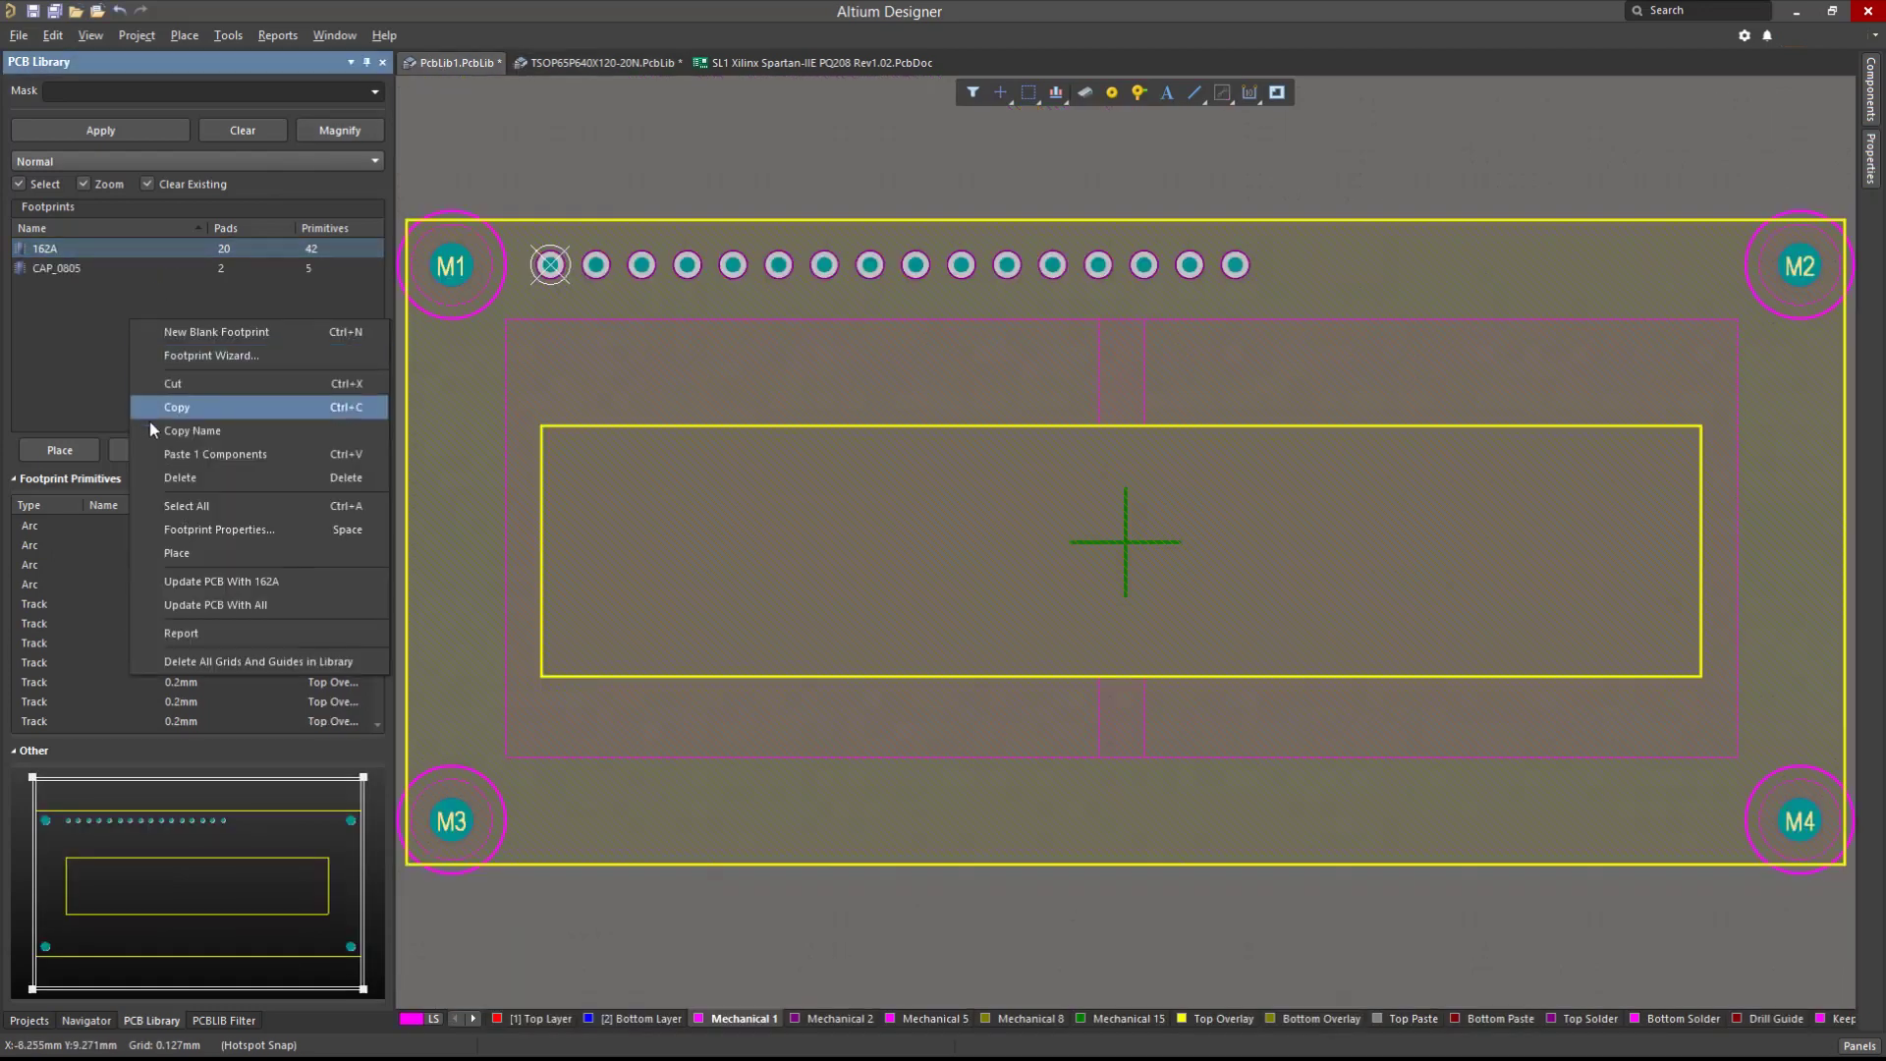
{"action": "left_click", "coordinate": [164, 453]}
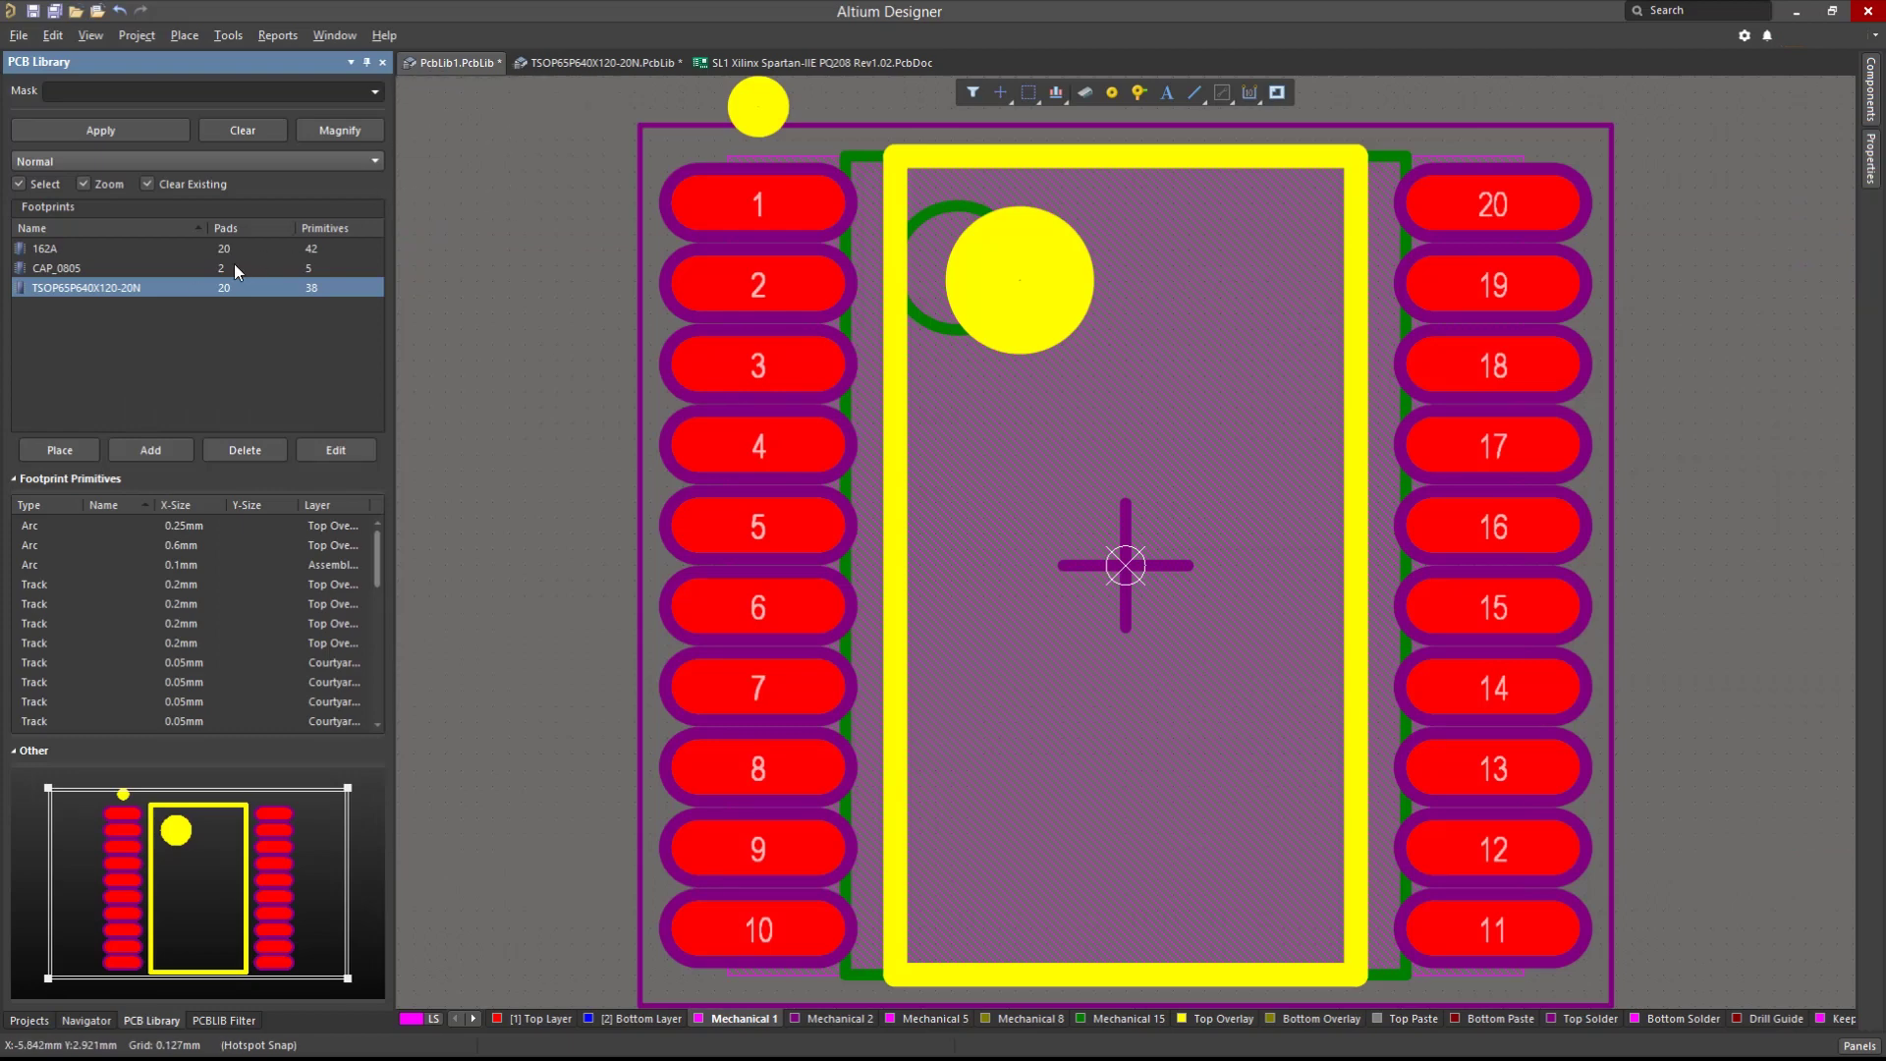
- Review the option to make a PCB library from the Spartan-IIE board document
{"action": "left_click", "coordinate": [717, 64]}
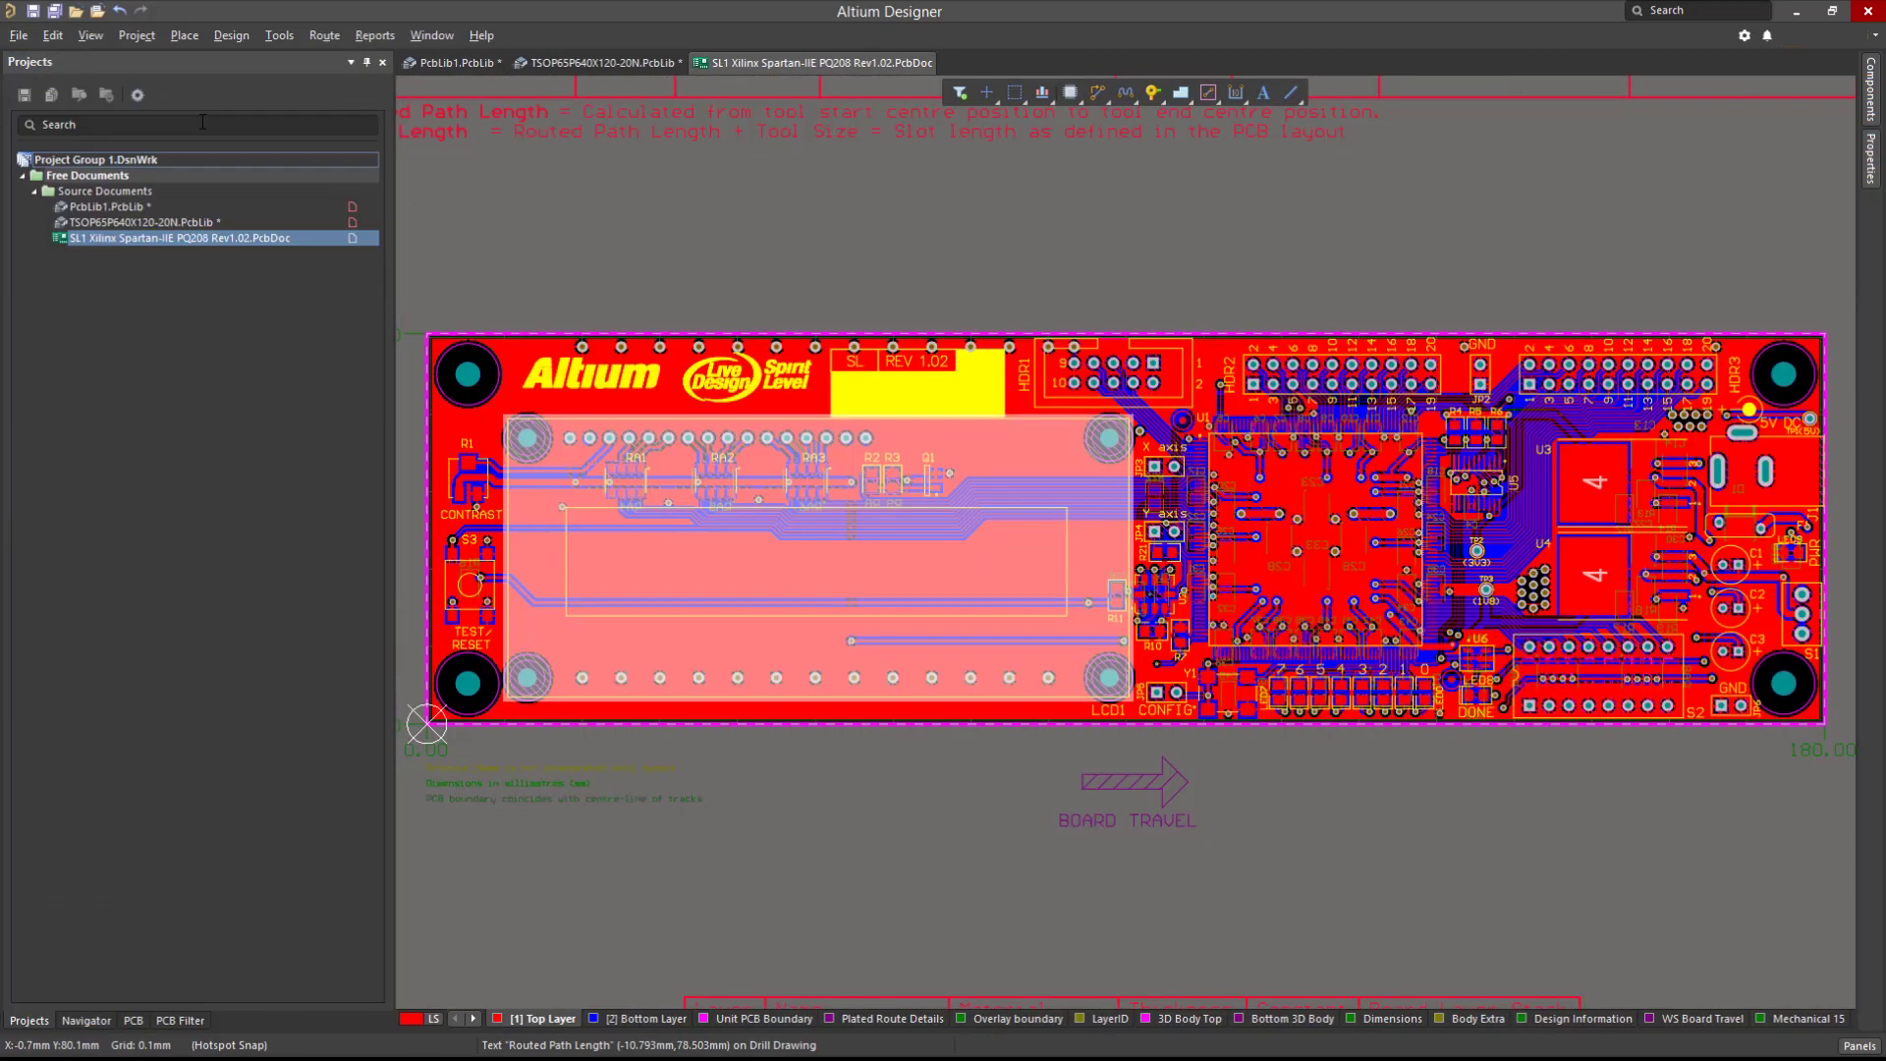
{"action": "left_click", "coordinate": [232, 36]}
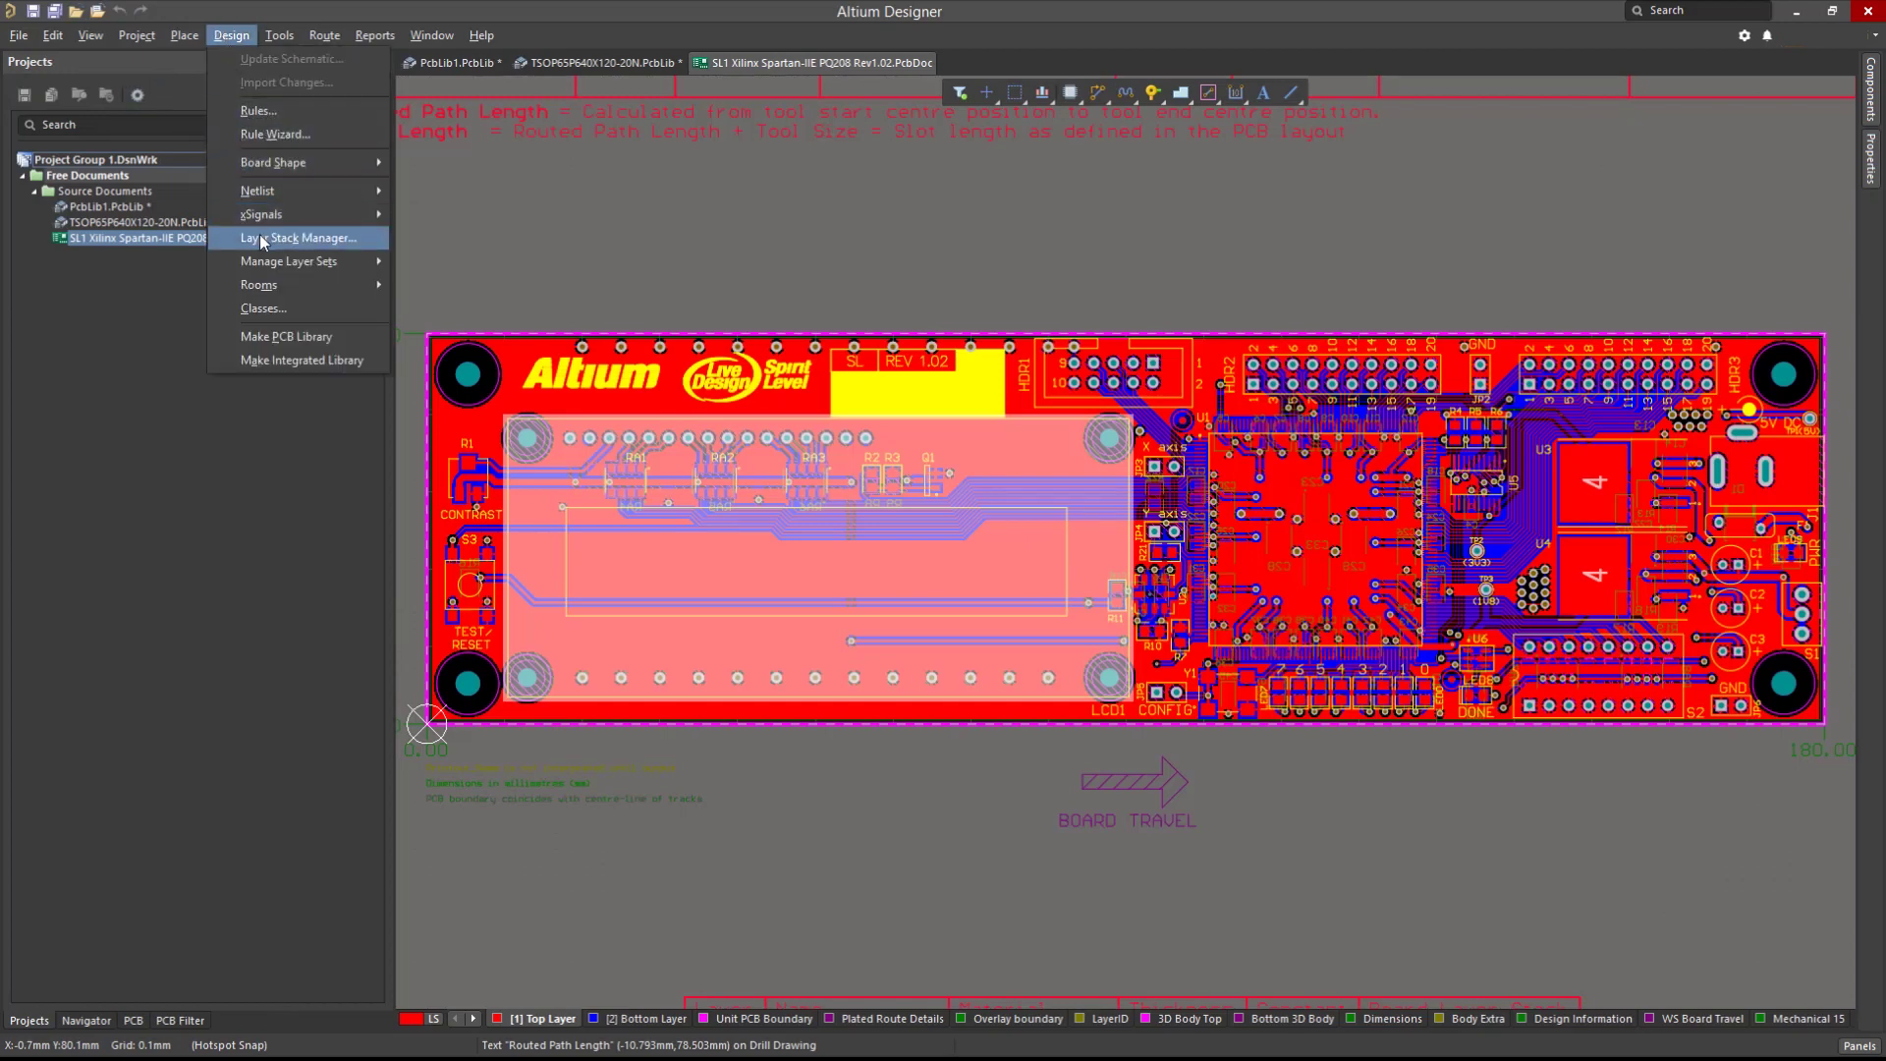
{"action": "left_click", "coordinate": [299, 338]}
- Save the PcbLib1 footprint library to the Desktop as PcbLib1.PcbLib
{"action": "left_click", "coordinate": [470, 64]}
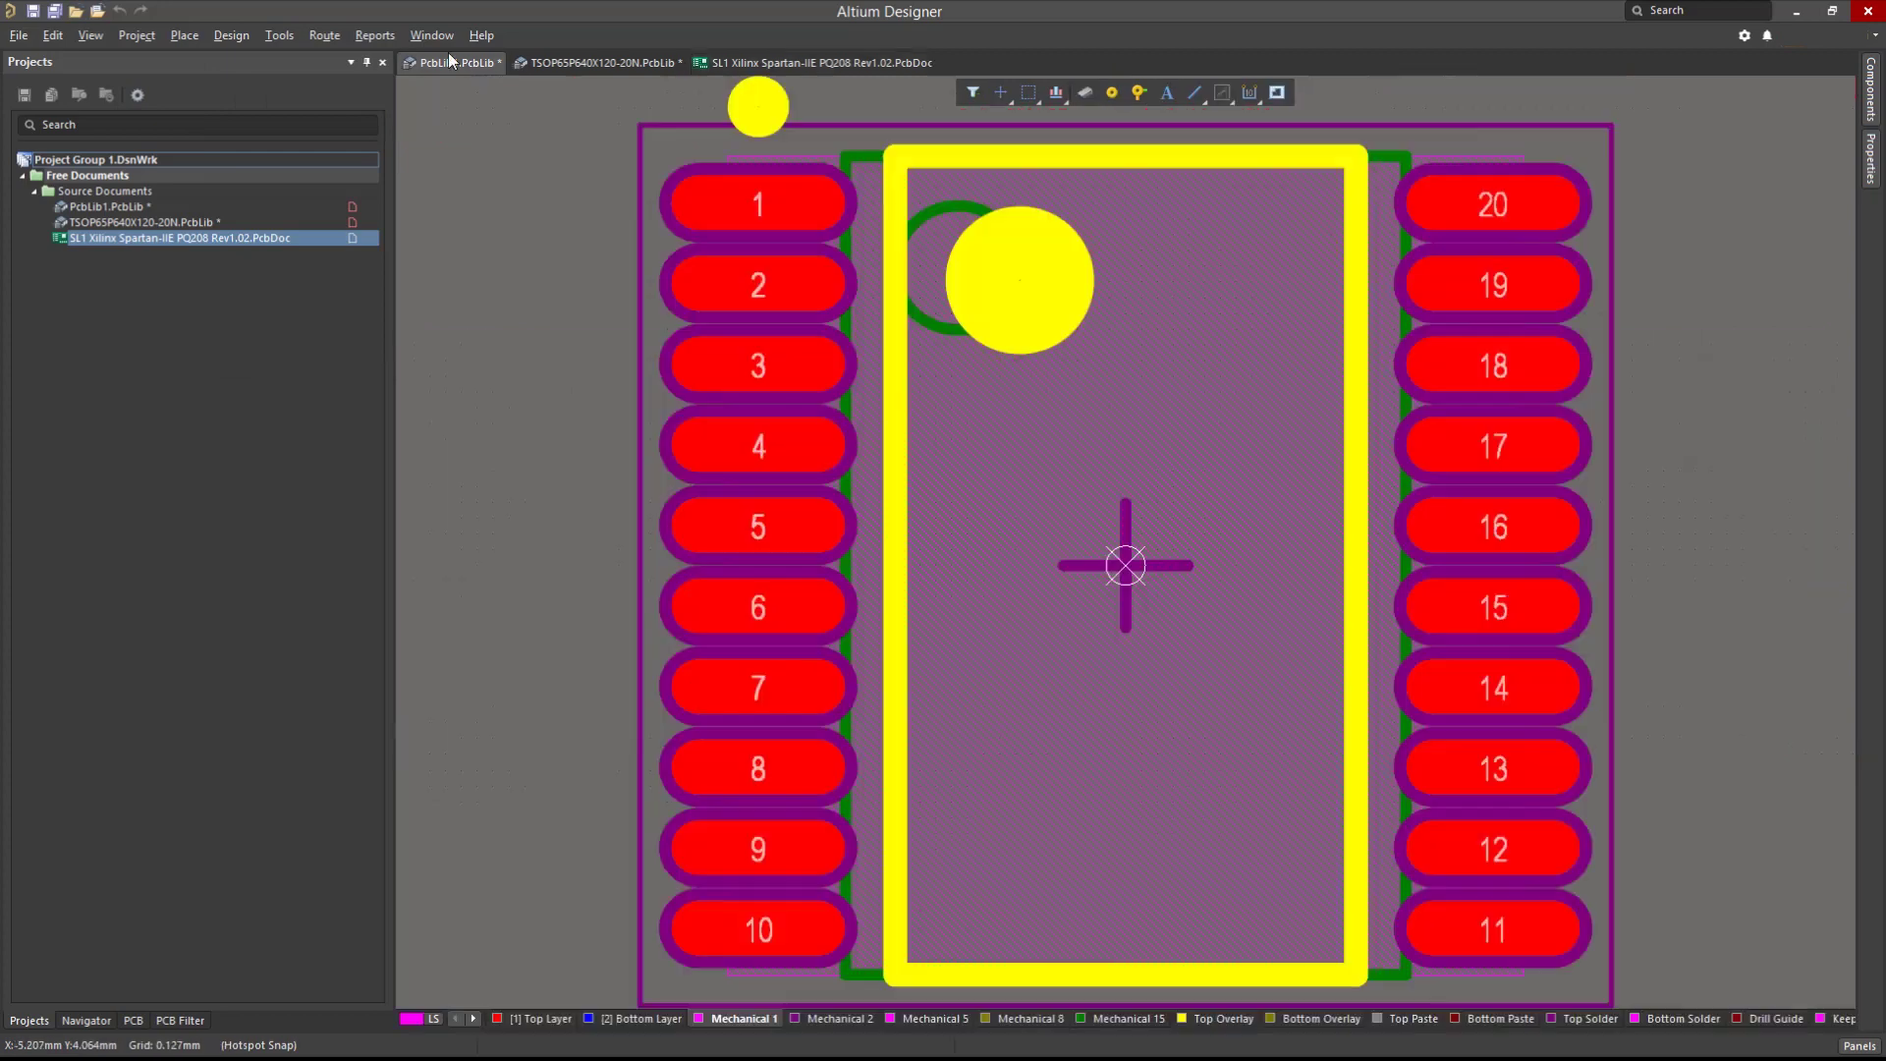
{"action": "left_click", "coordinate": [19, 35]}
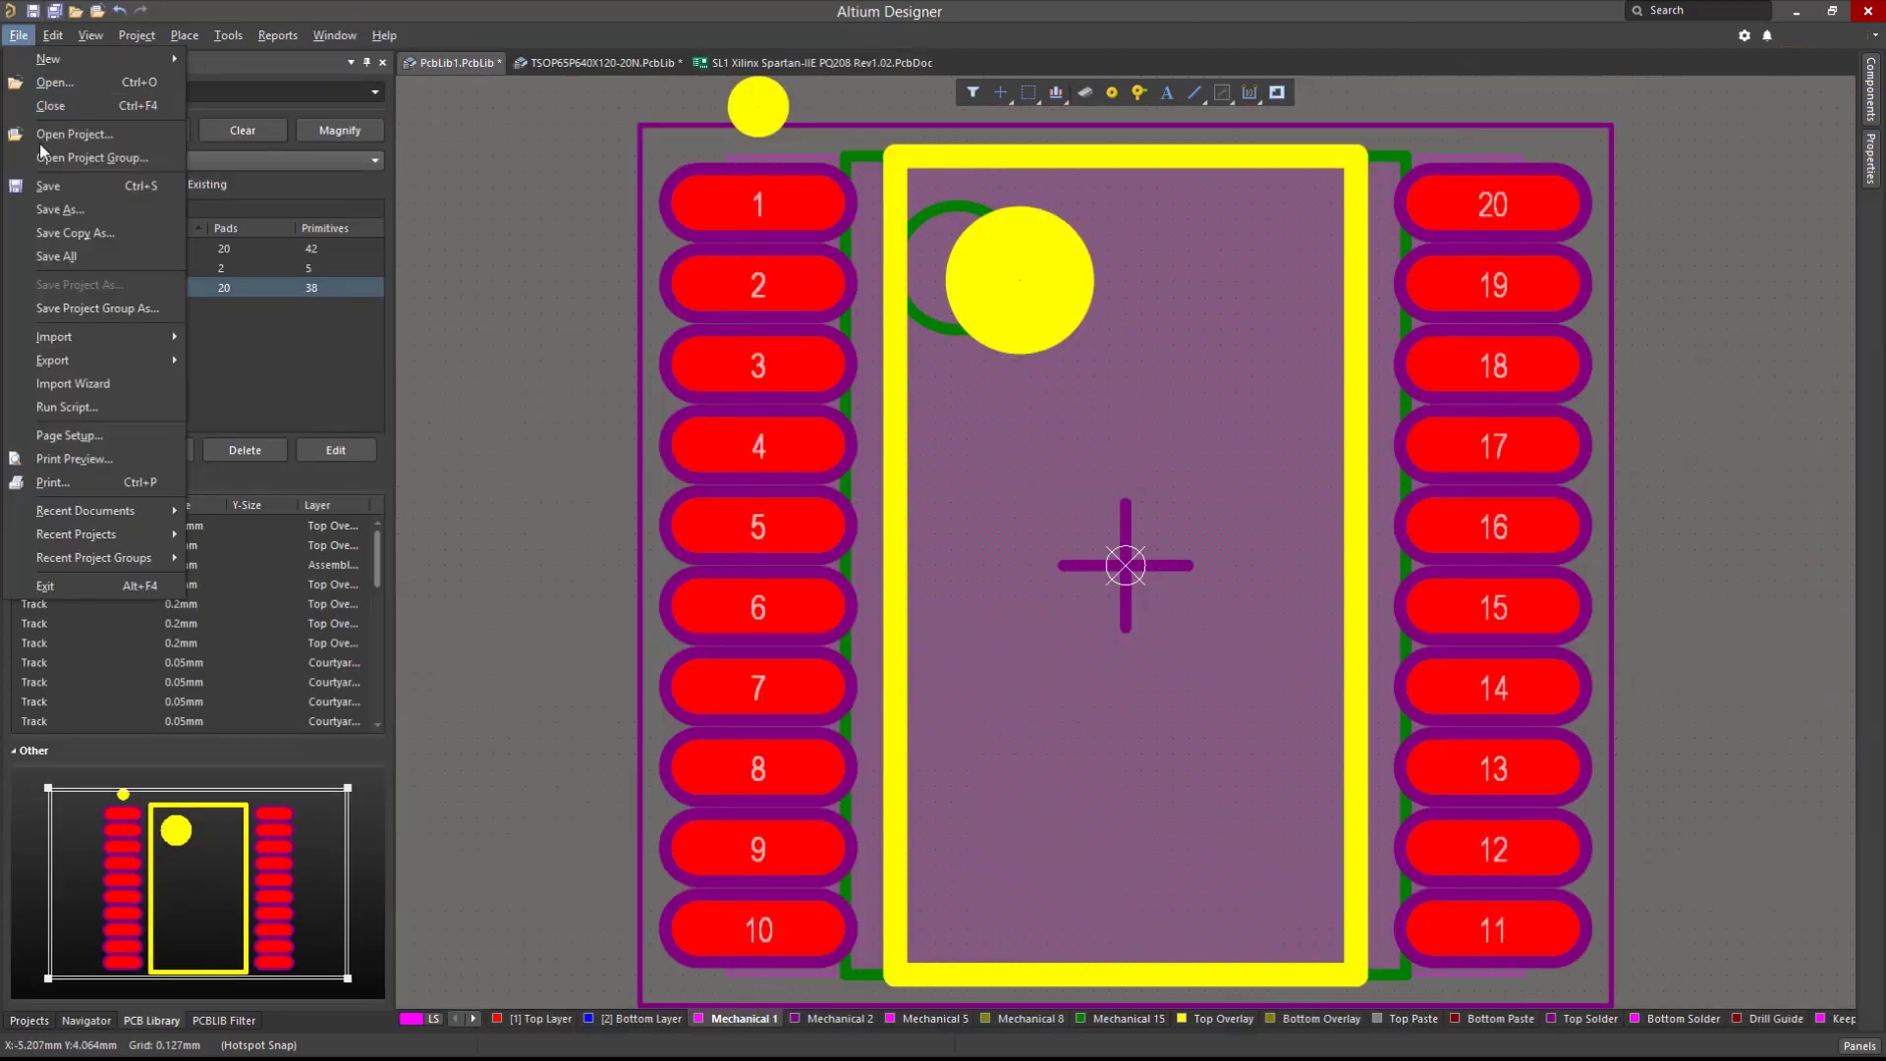
{"action": "left_click", "coordinate": [59, 210]}
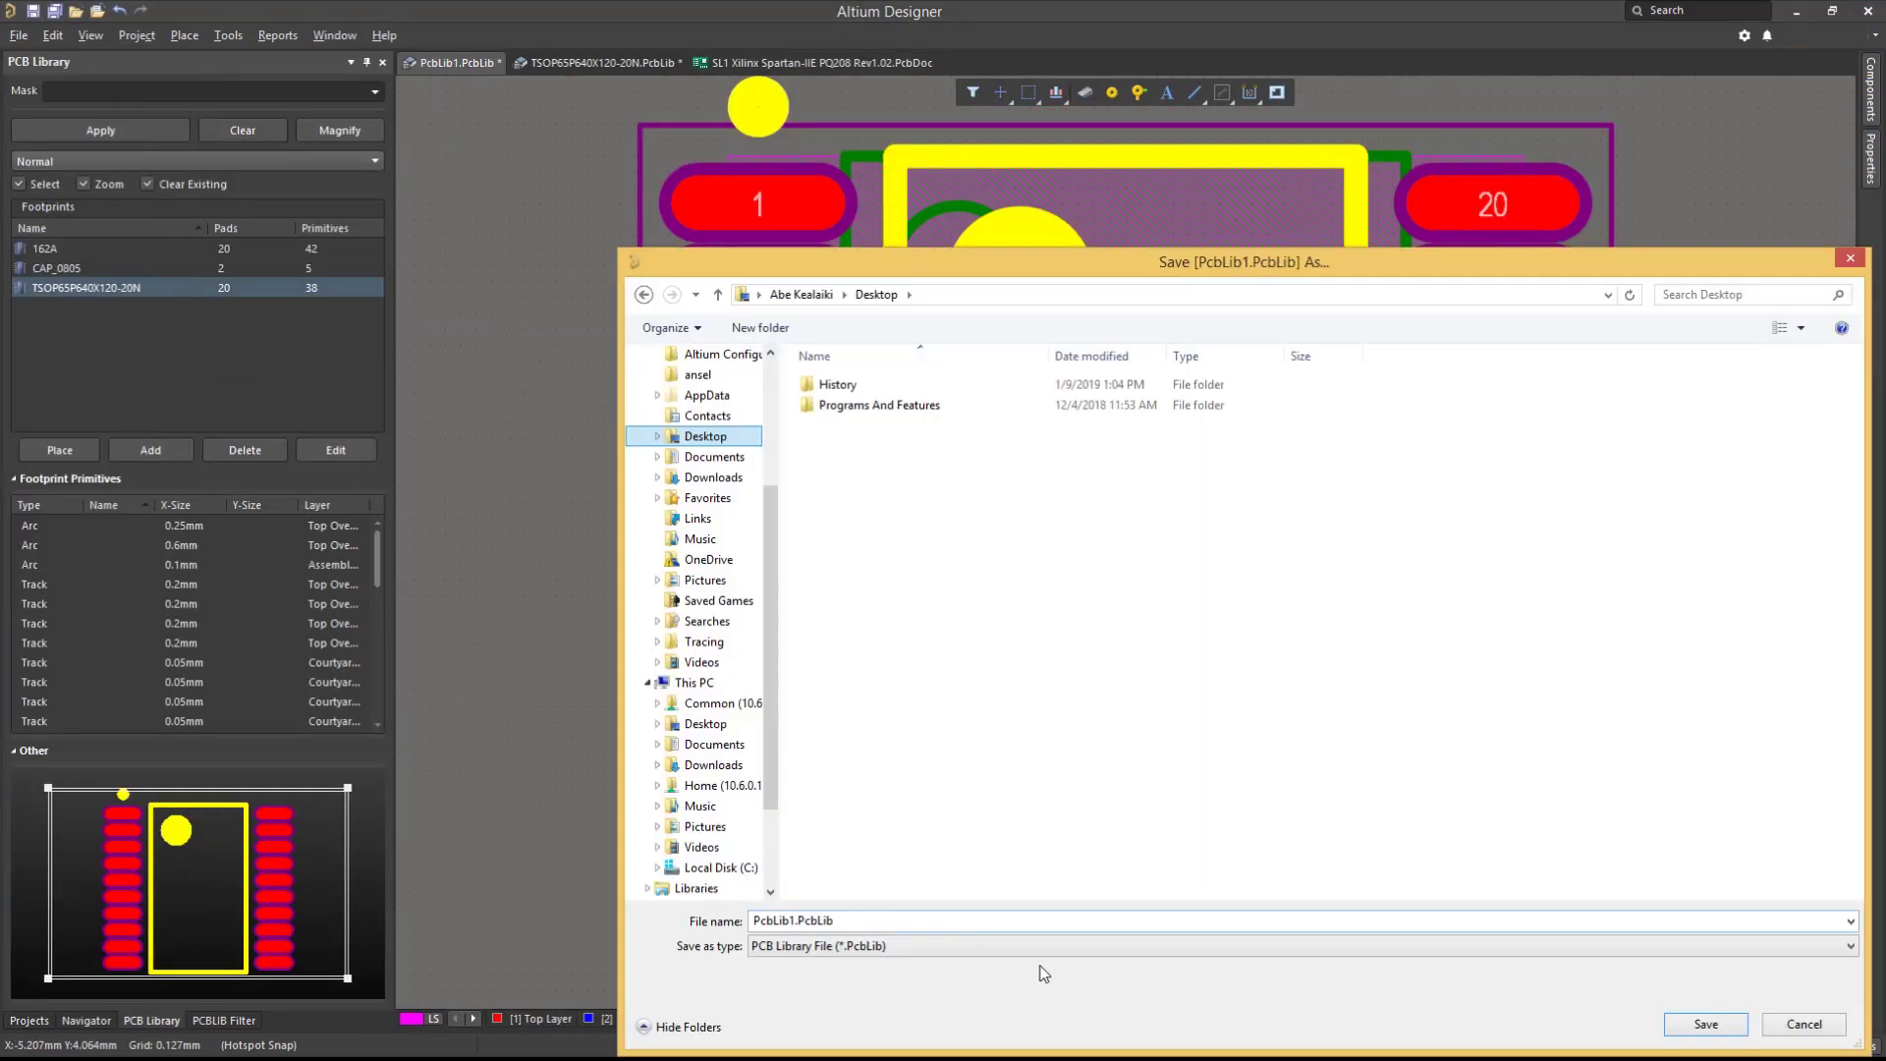
{"action": "left_click", "coordinate": [1704, 1025]}
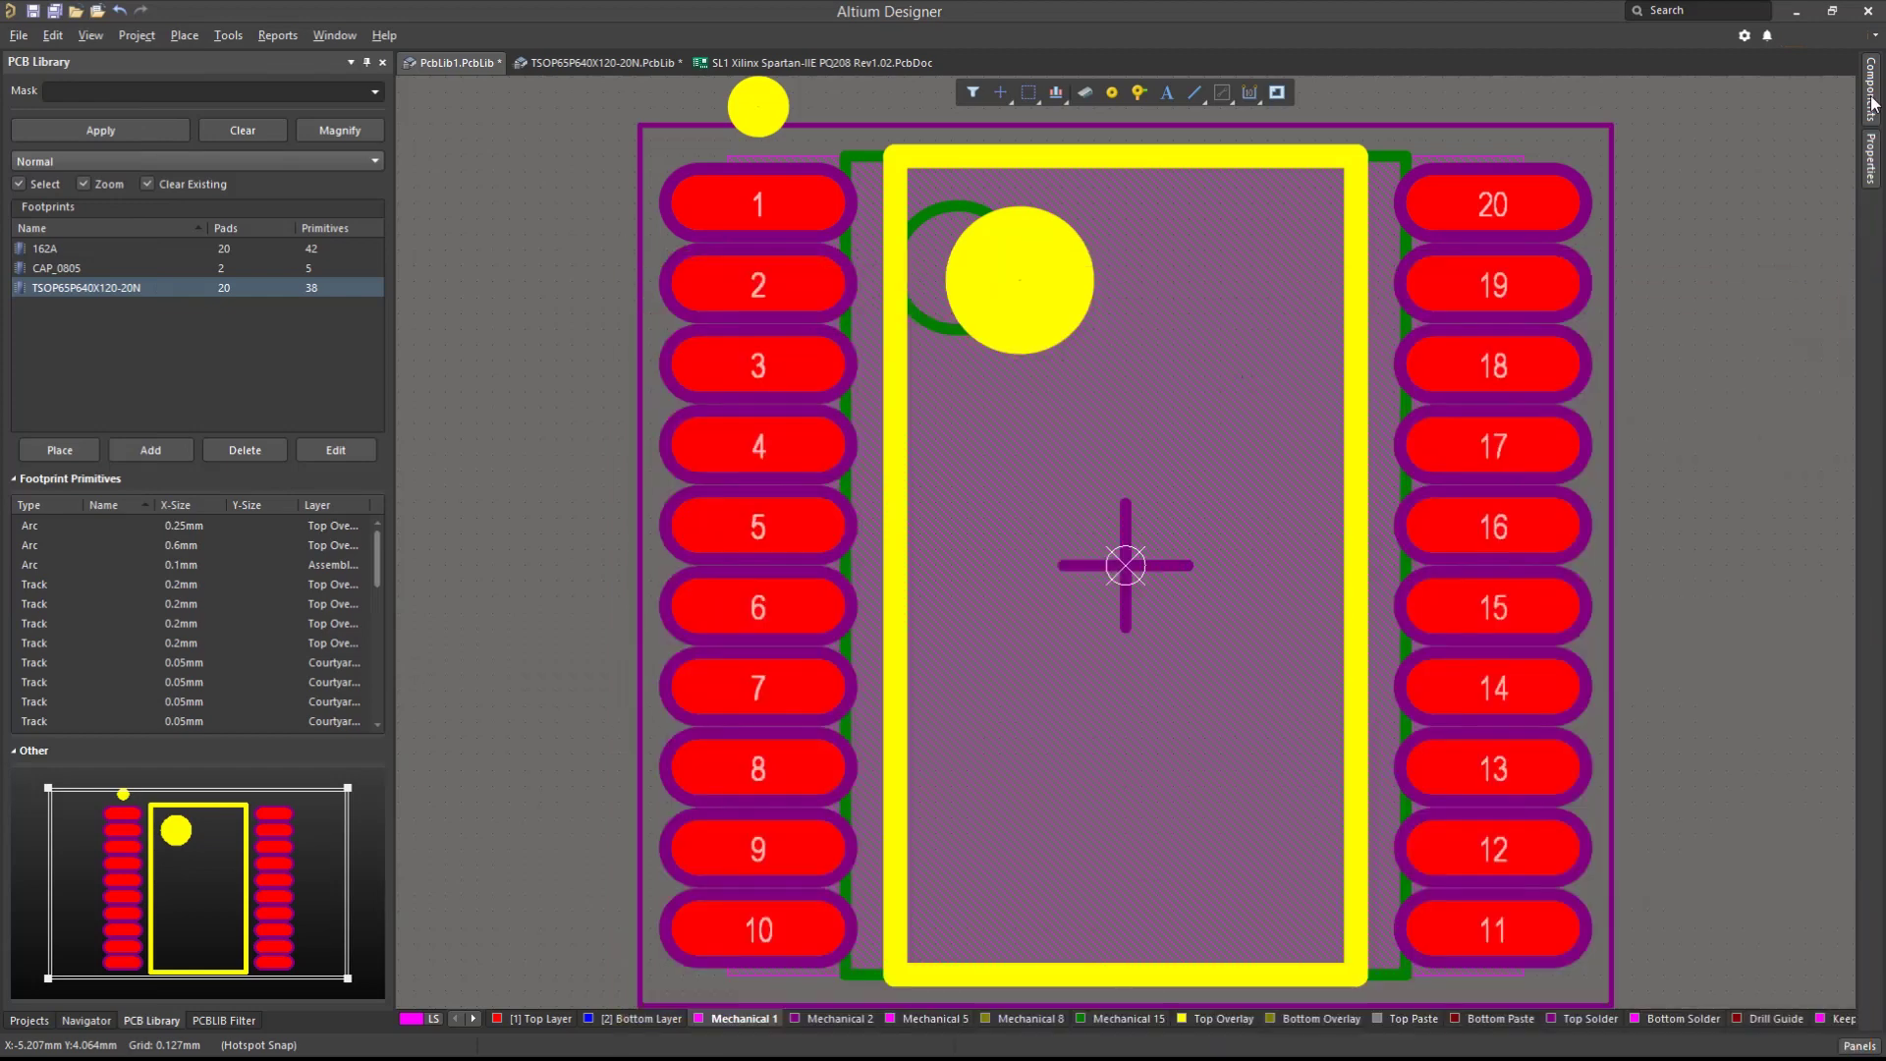
- Install PcbLib1.PcbLib from the Desktop as an available file-based library, filtering the files by Protel Footprint Library
{"action": "left_click", "coordinate": [1872, 103]}
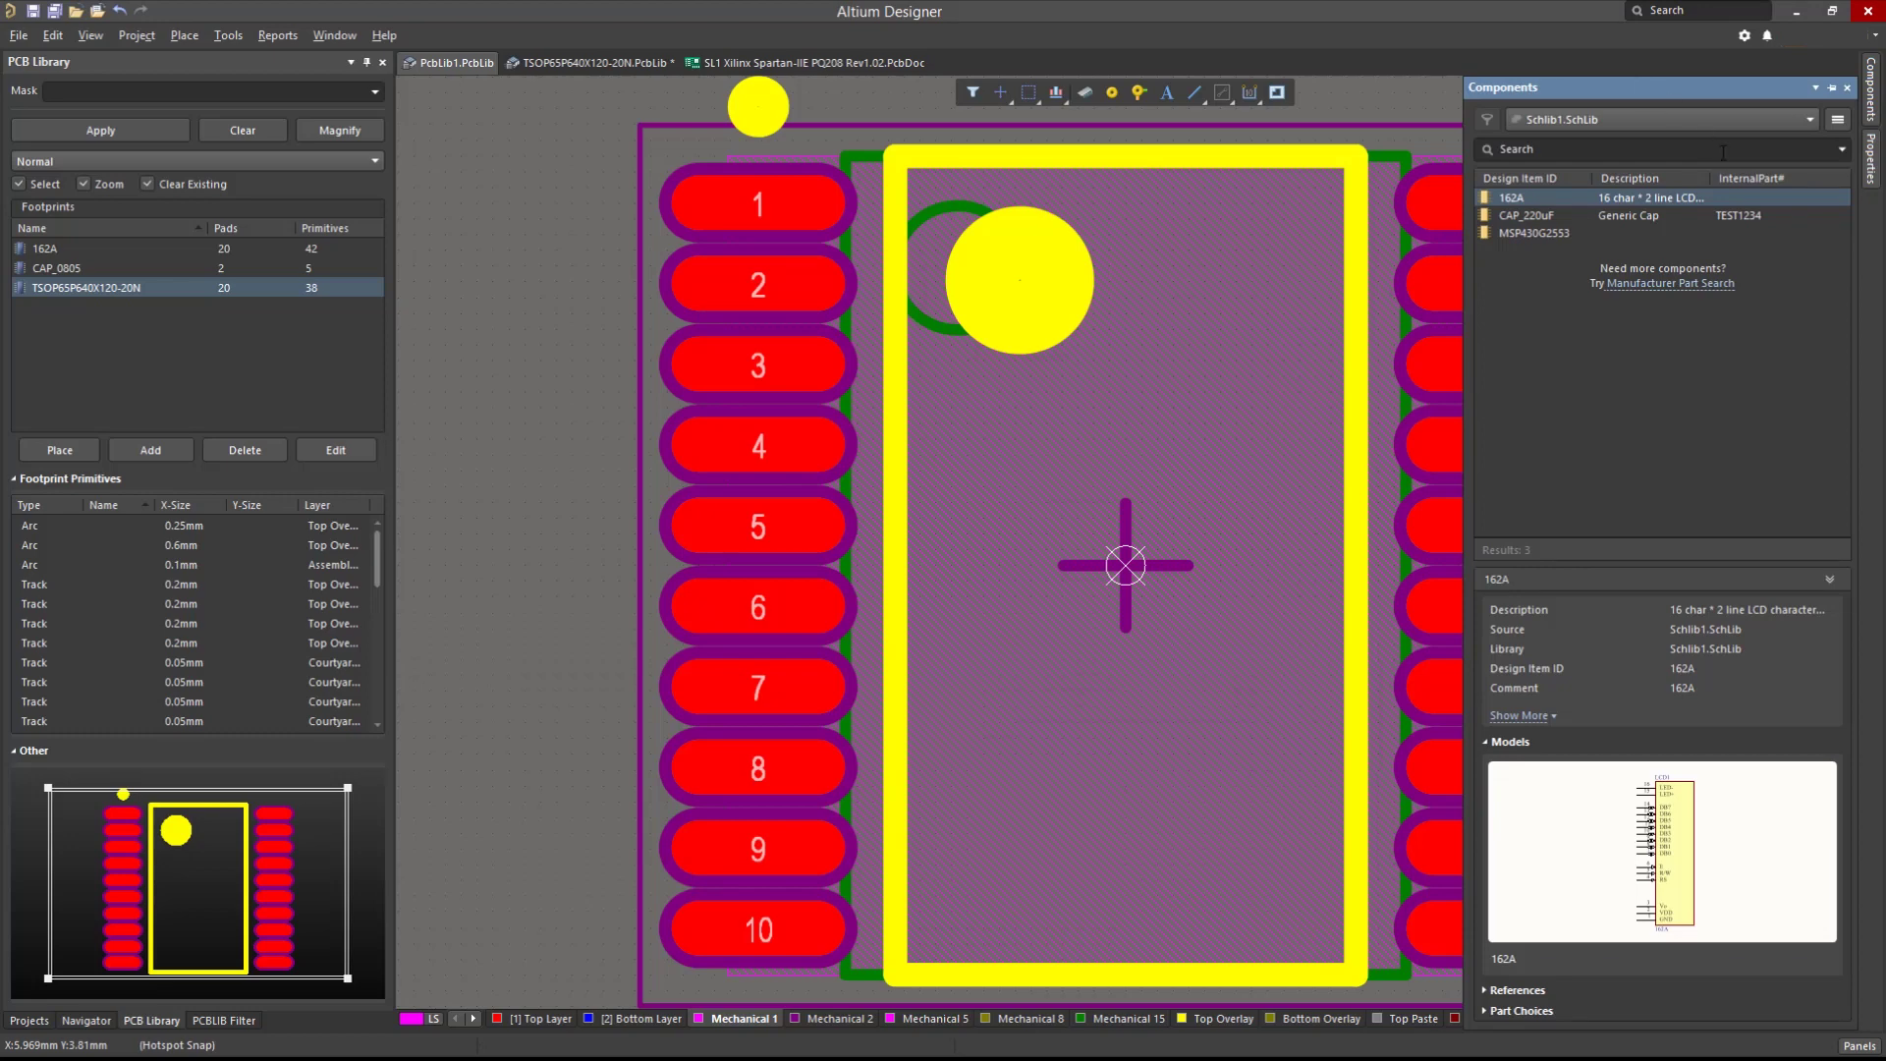
{"action": "left_click", "coordinate": [1837, 119]}
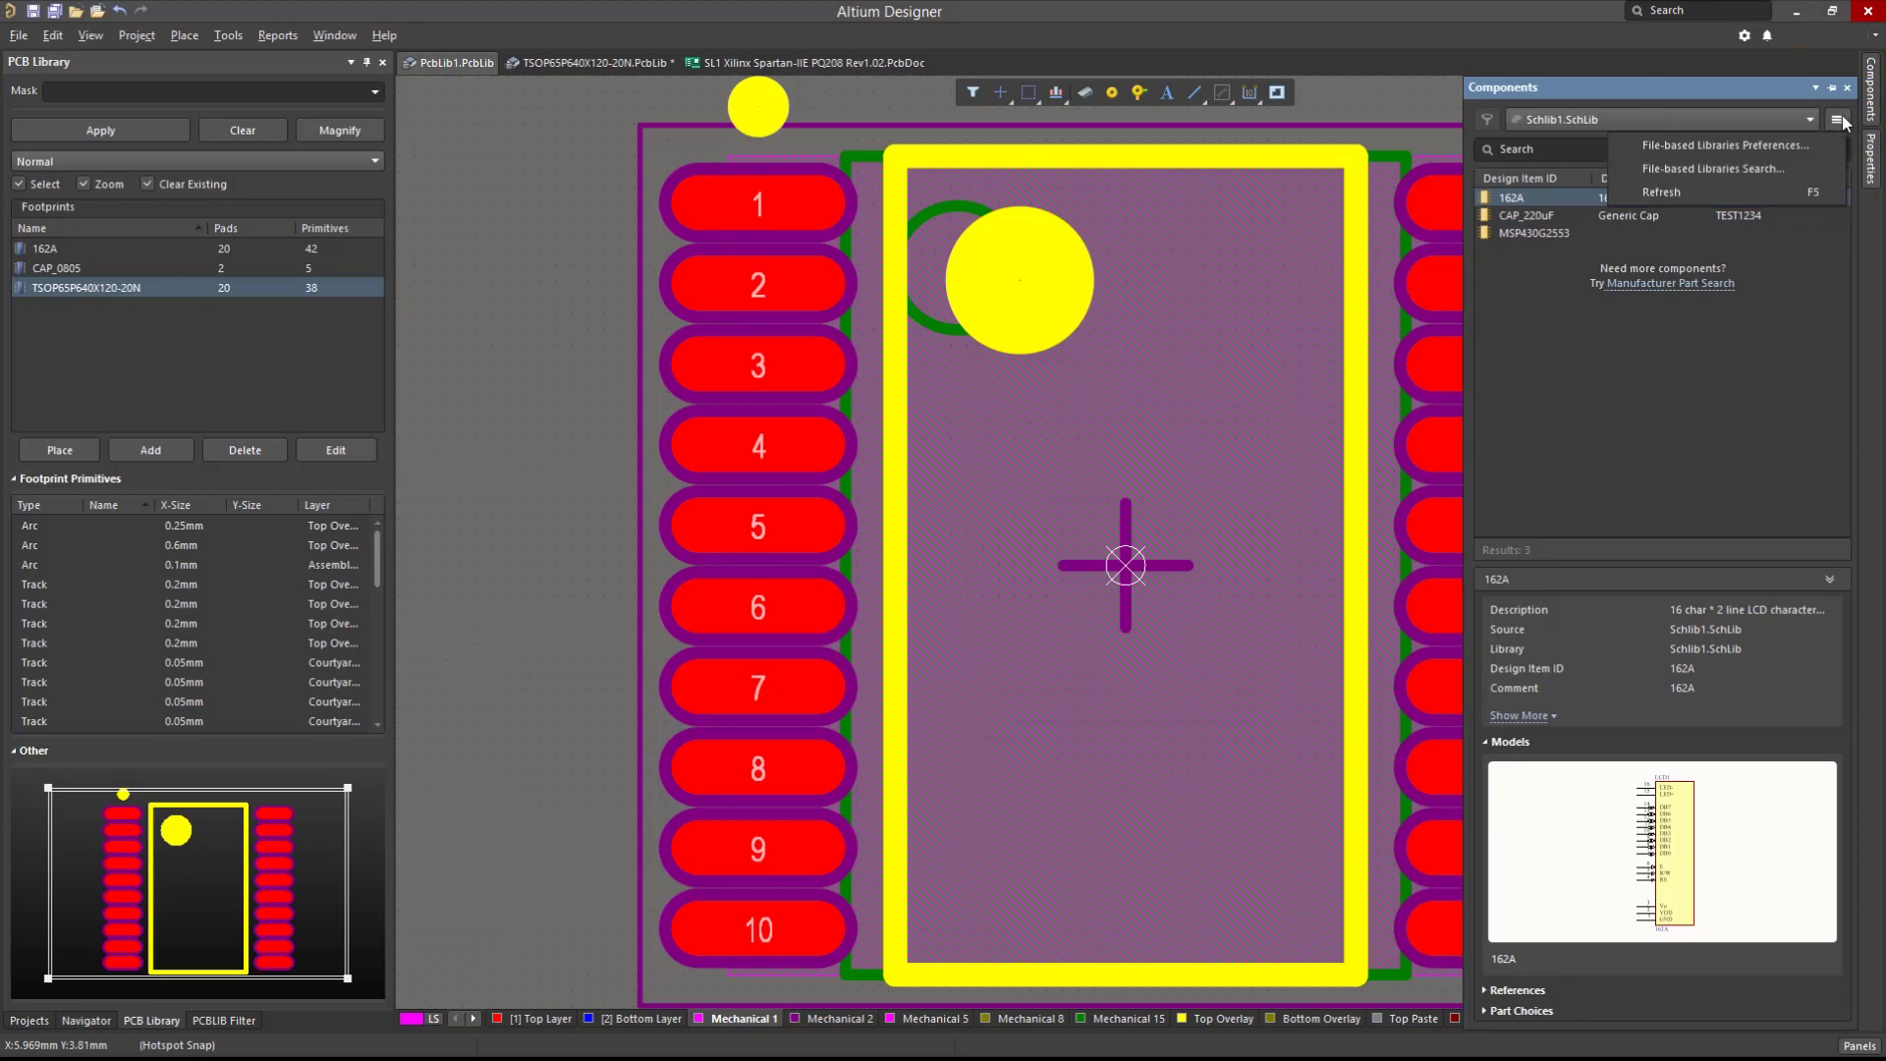
{"action": "left_click", "coordinate": [1670, 172]}
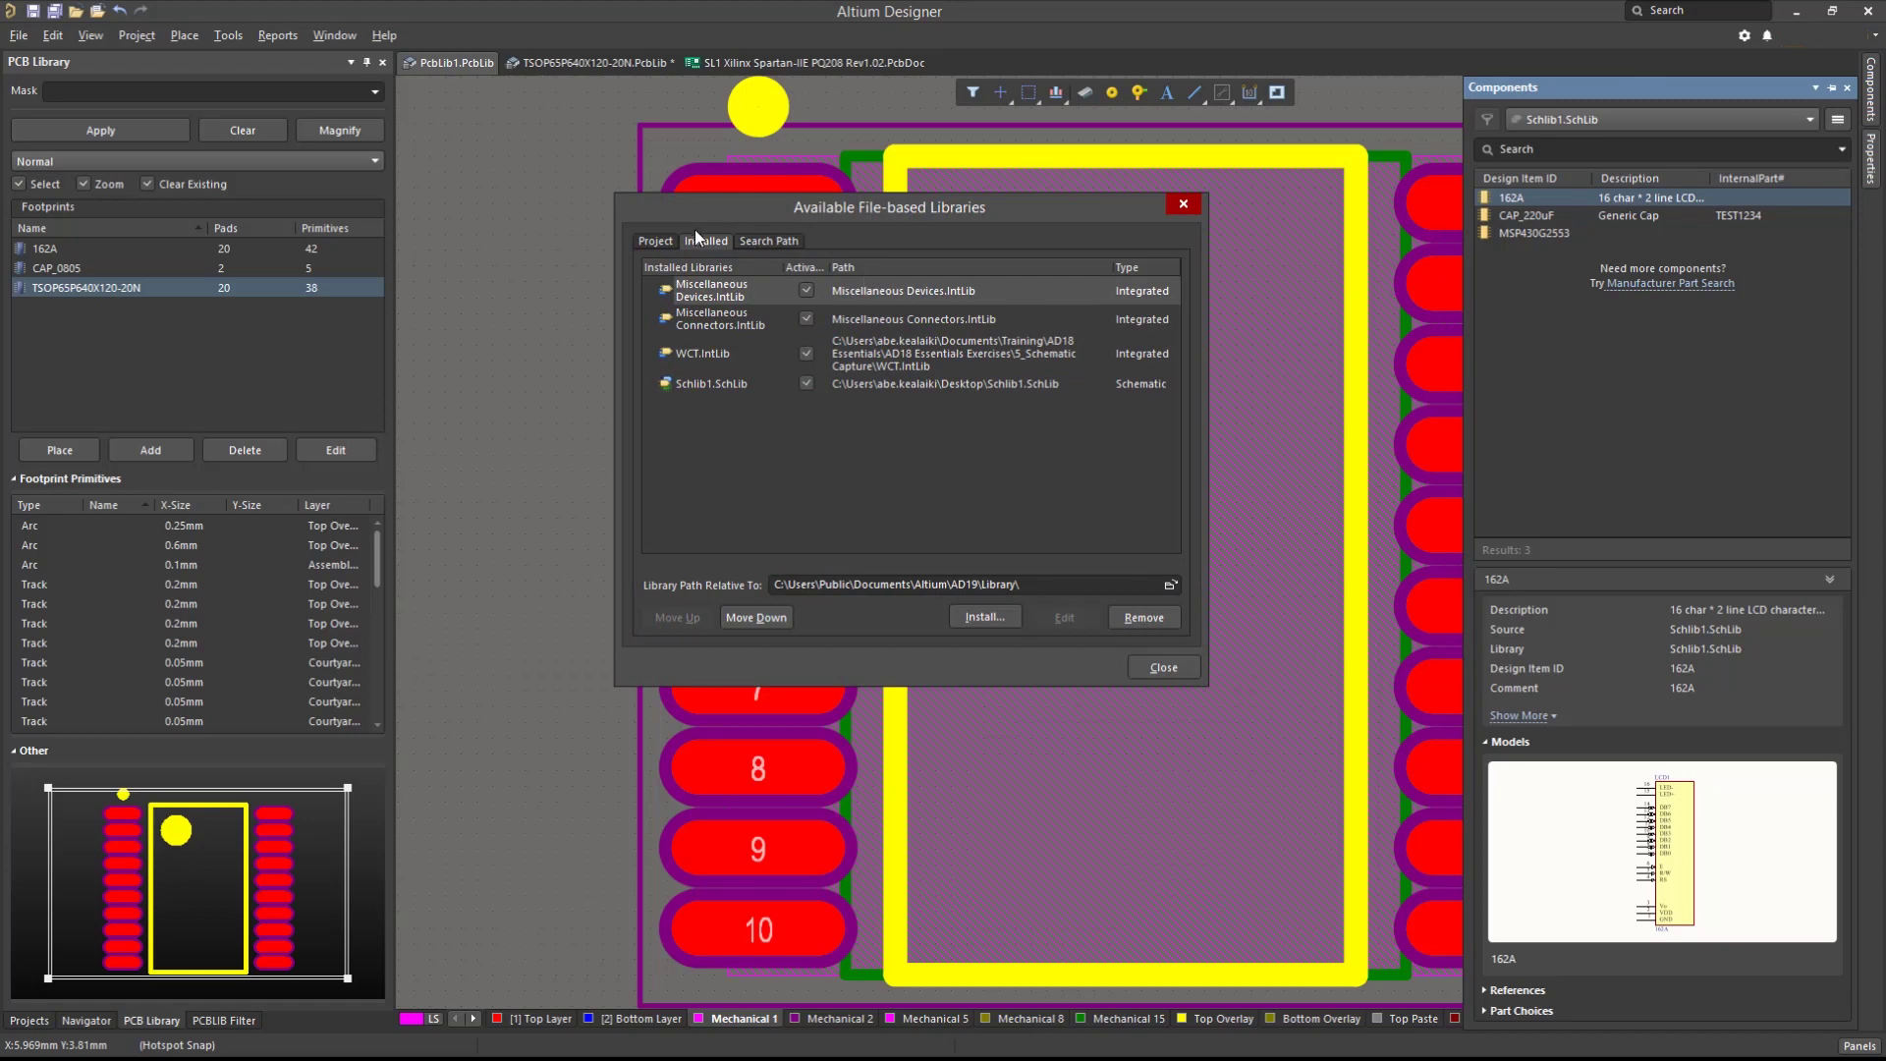
{"action": "left_click", "coordinate": [992, 619]}
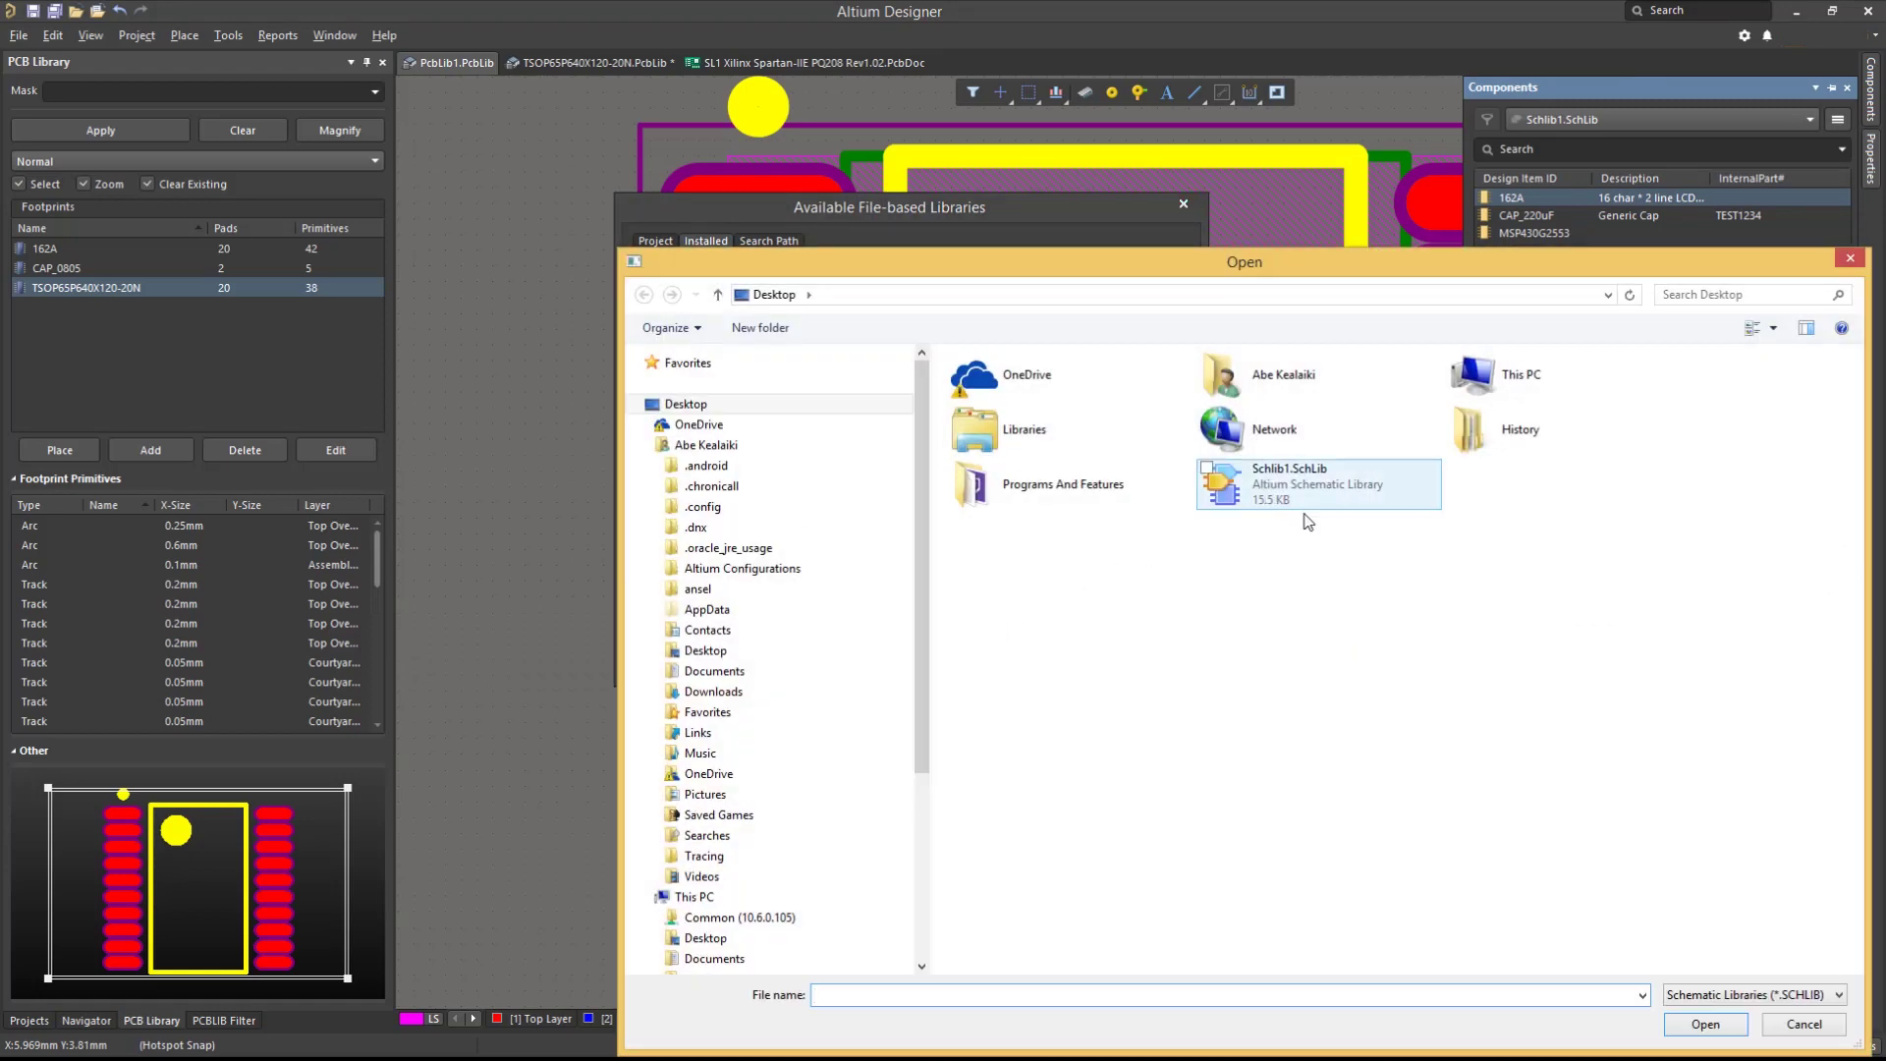
{"action": "left_click", "coordinate": [1707, 995]}
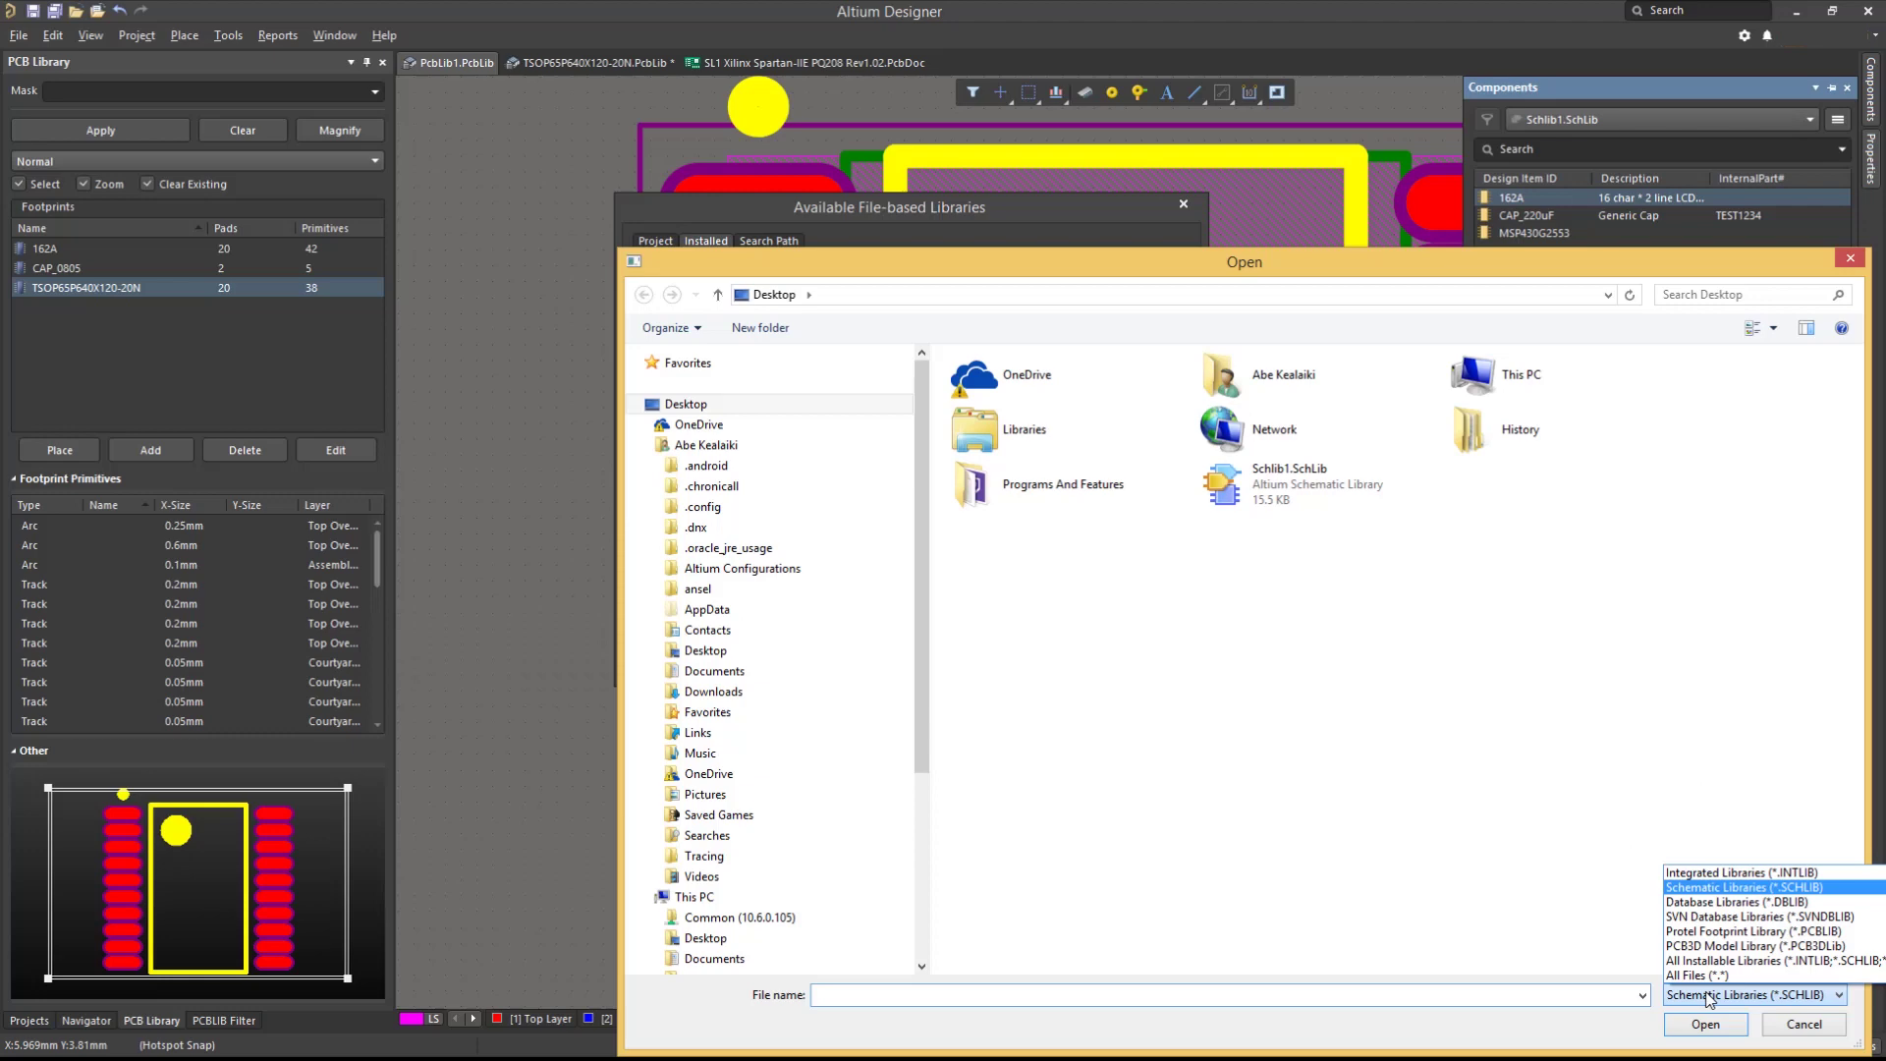
{"action": "left_click", "coordinate": [1702, 932]}
{"action": "double_click", "coordinate": [1277, 481]}
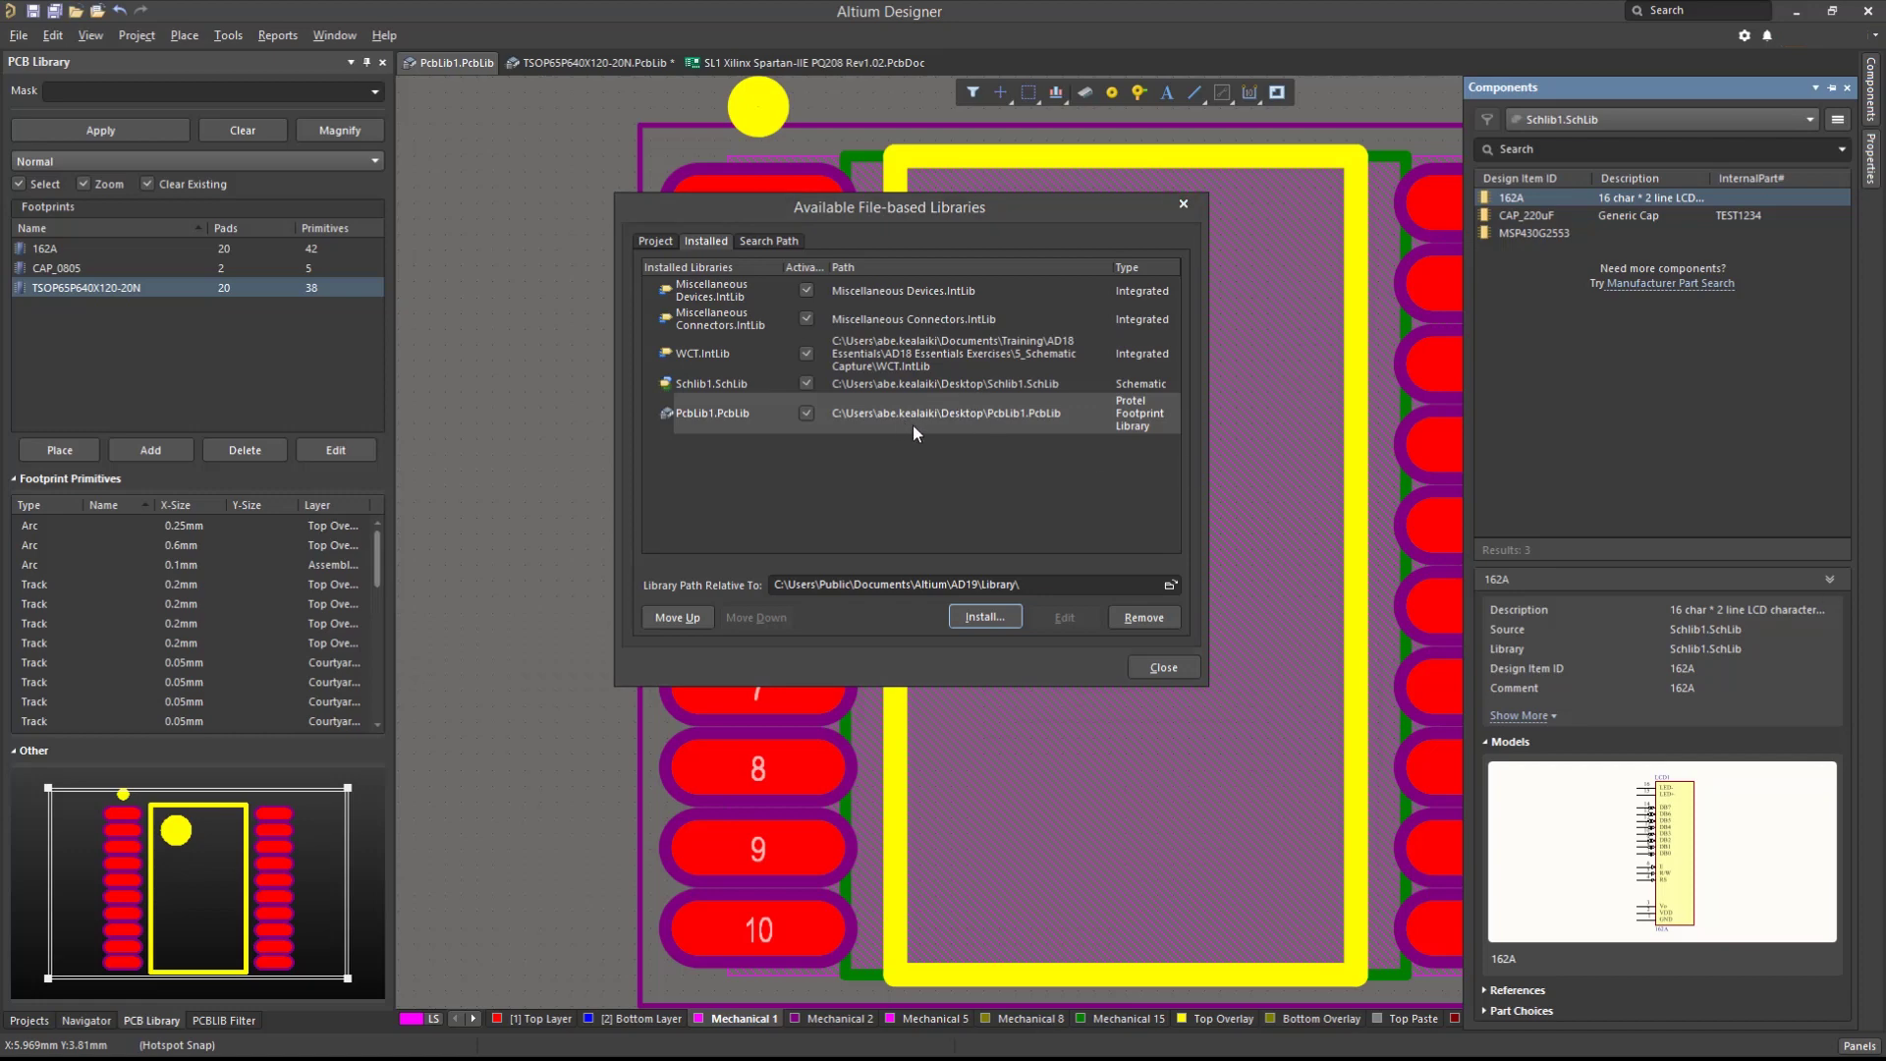
{"action": "left_click", "coordinate": [1160, 667]}
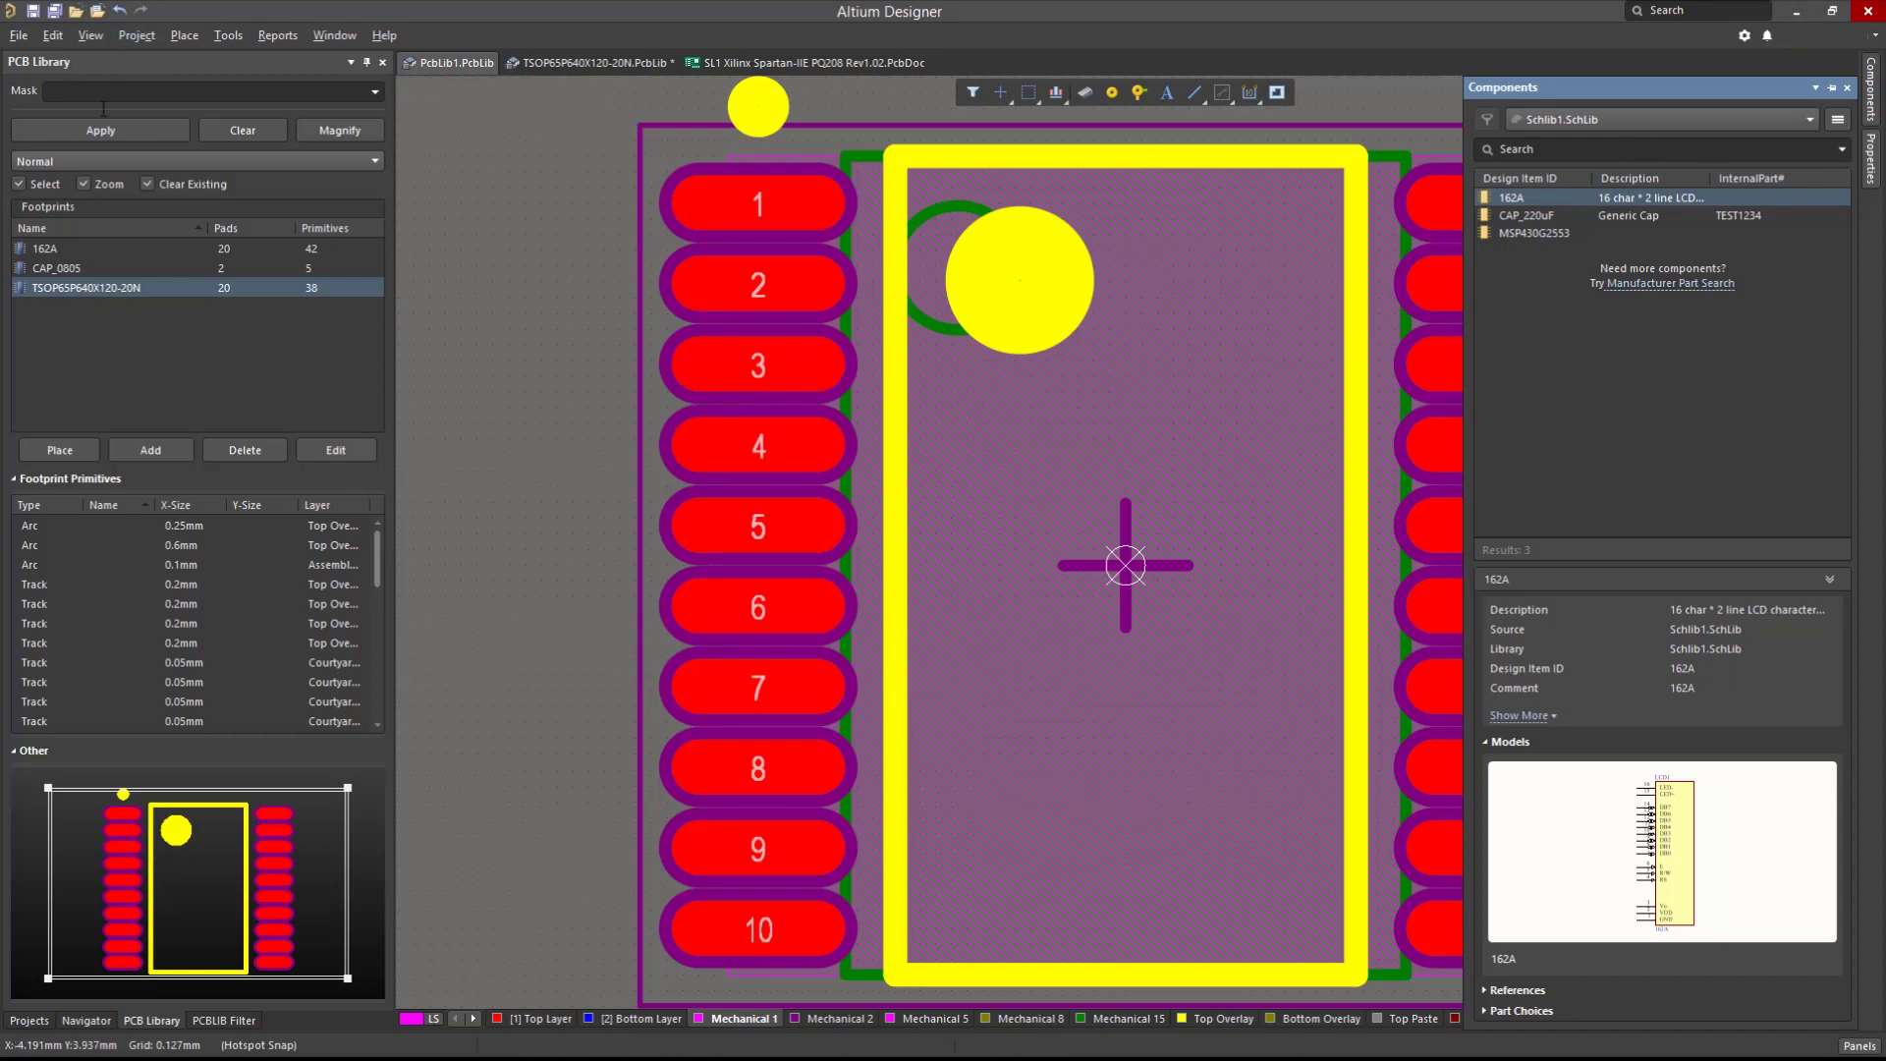
- Open the schematic library Schlib1.SchLib from the Desktop
{"action": "left_click", "coordinate": [20, 36]}
{"action": "left_click", "coordinate": [51, 84]}
{"action": "double_click", "coordinate": [1482, 474]}
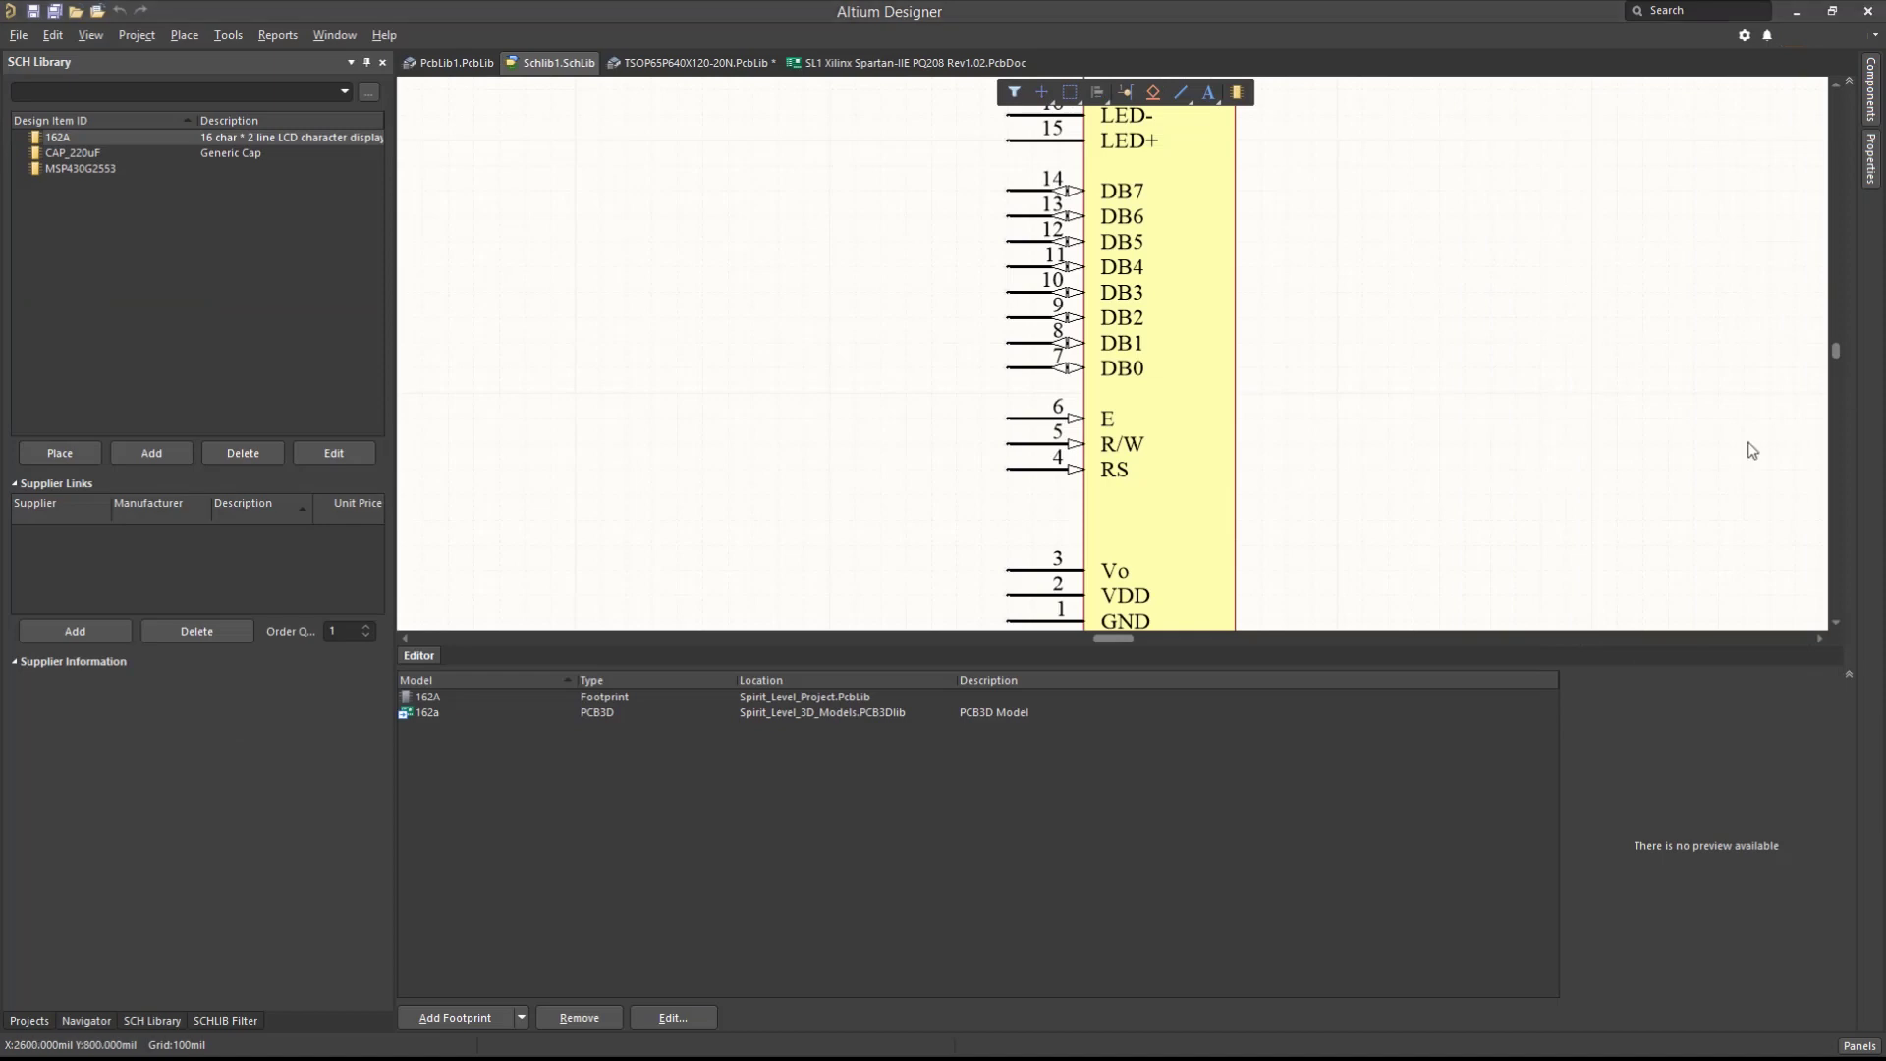
- Start a footprint model for the CAP_220uF component, choosing CAP_0805 from PcbLib1.PcbLib
{"action": "left_click", "coordinate": [148, 154]}
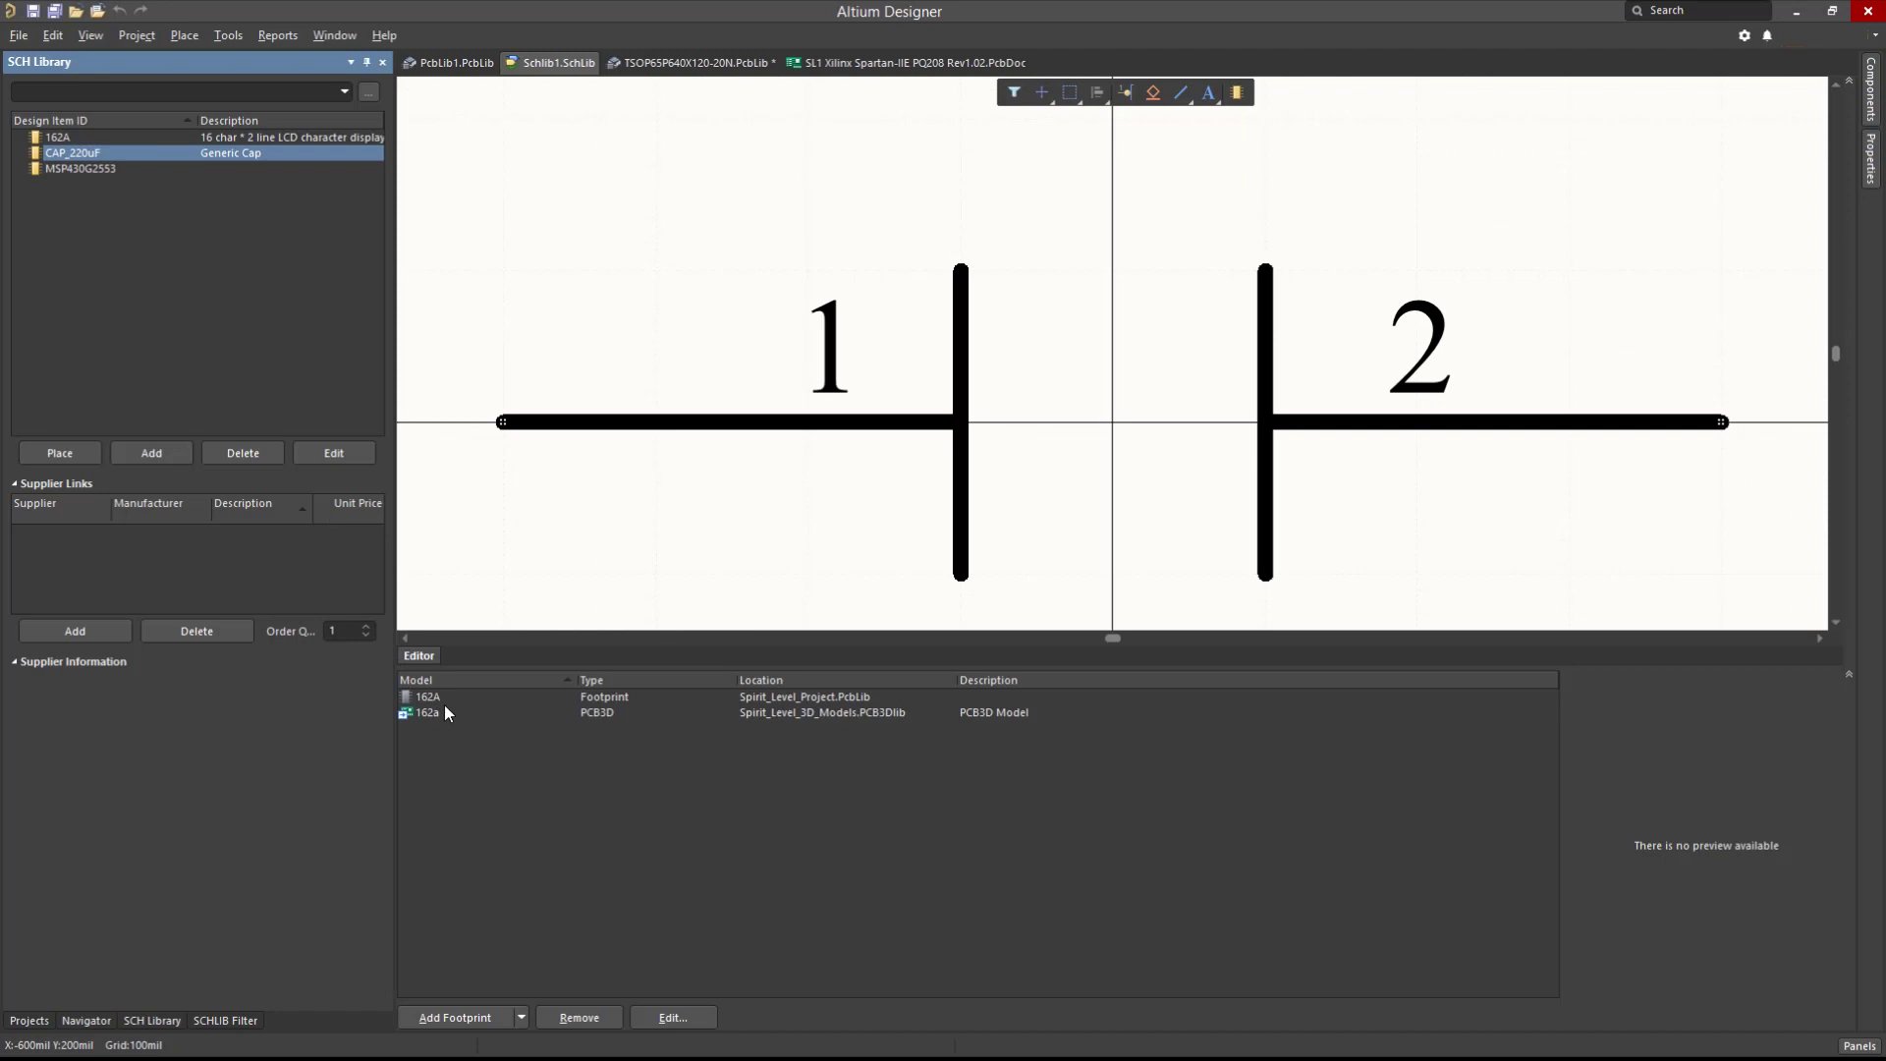
{"action": "left_click", "coordinate": [520, 1020]}
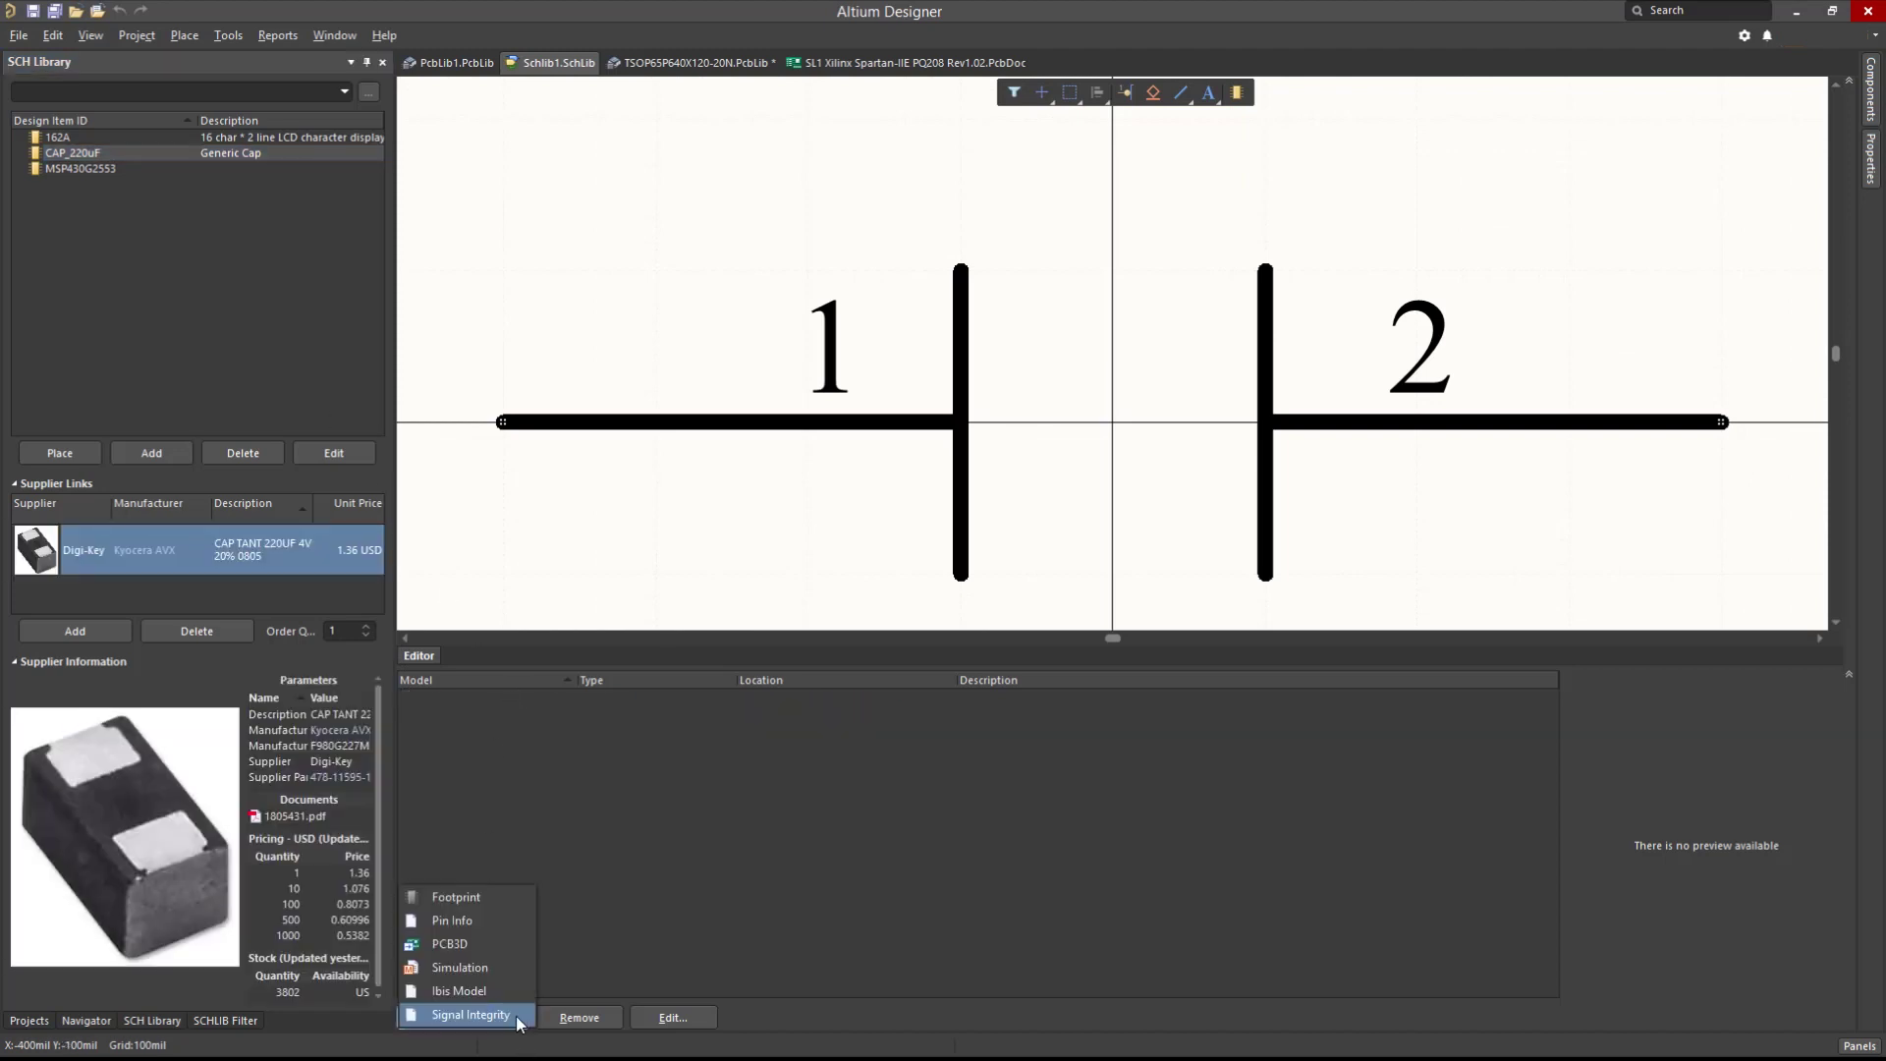
{"action": "left_click", "coordinate": [489, 904]}
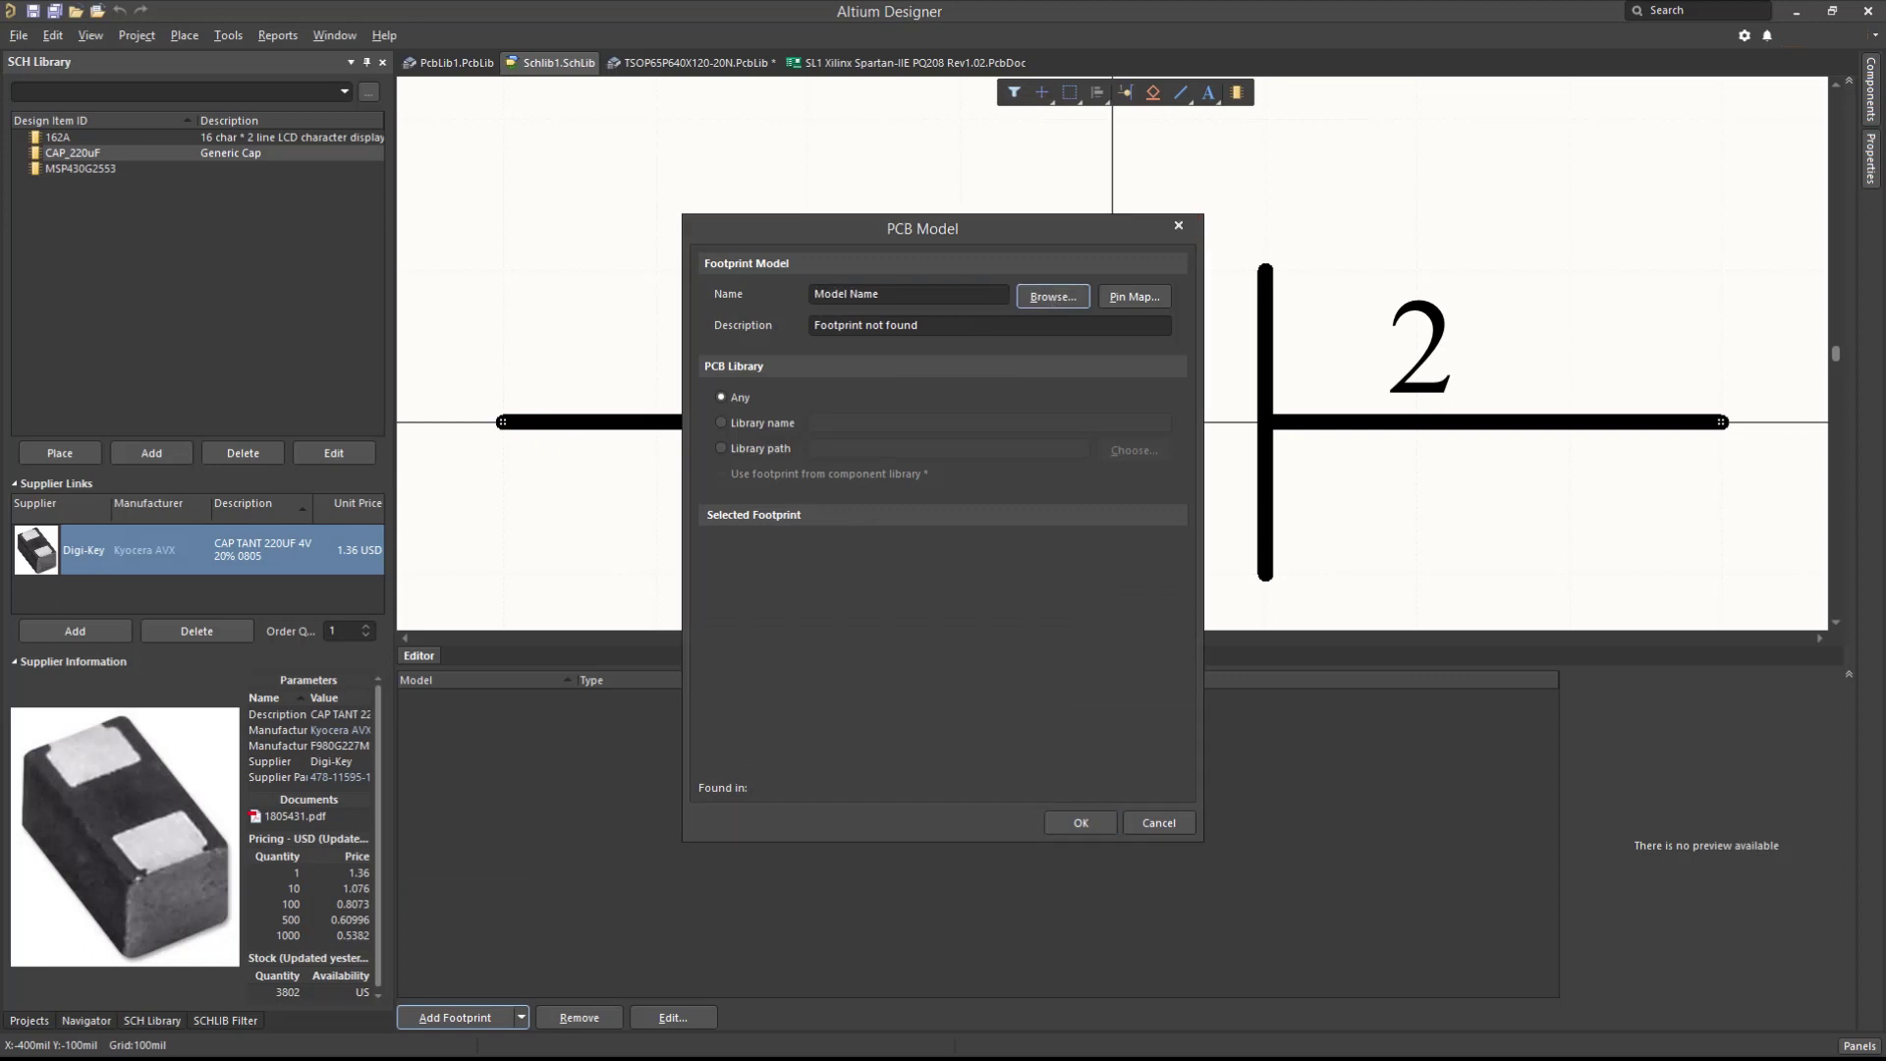
{"action": "left_click", "coordinate": [1052, 295]}
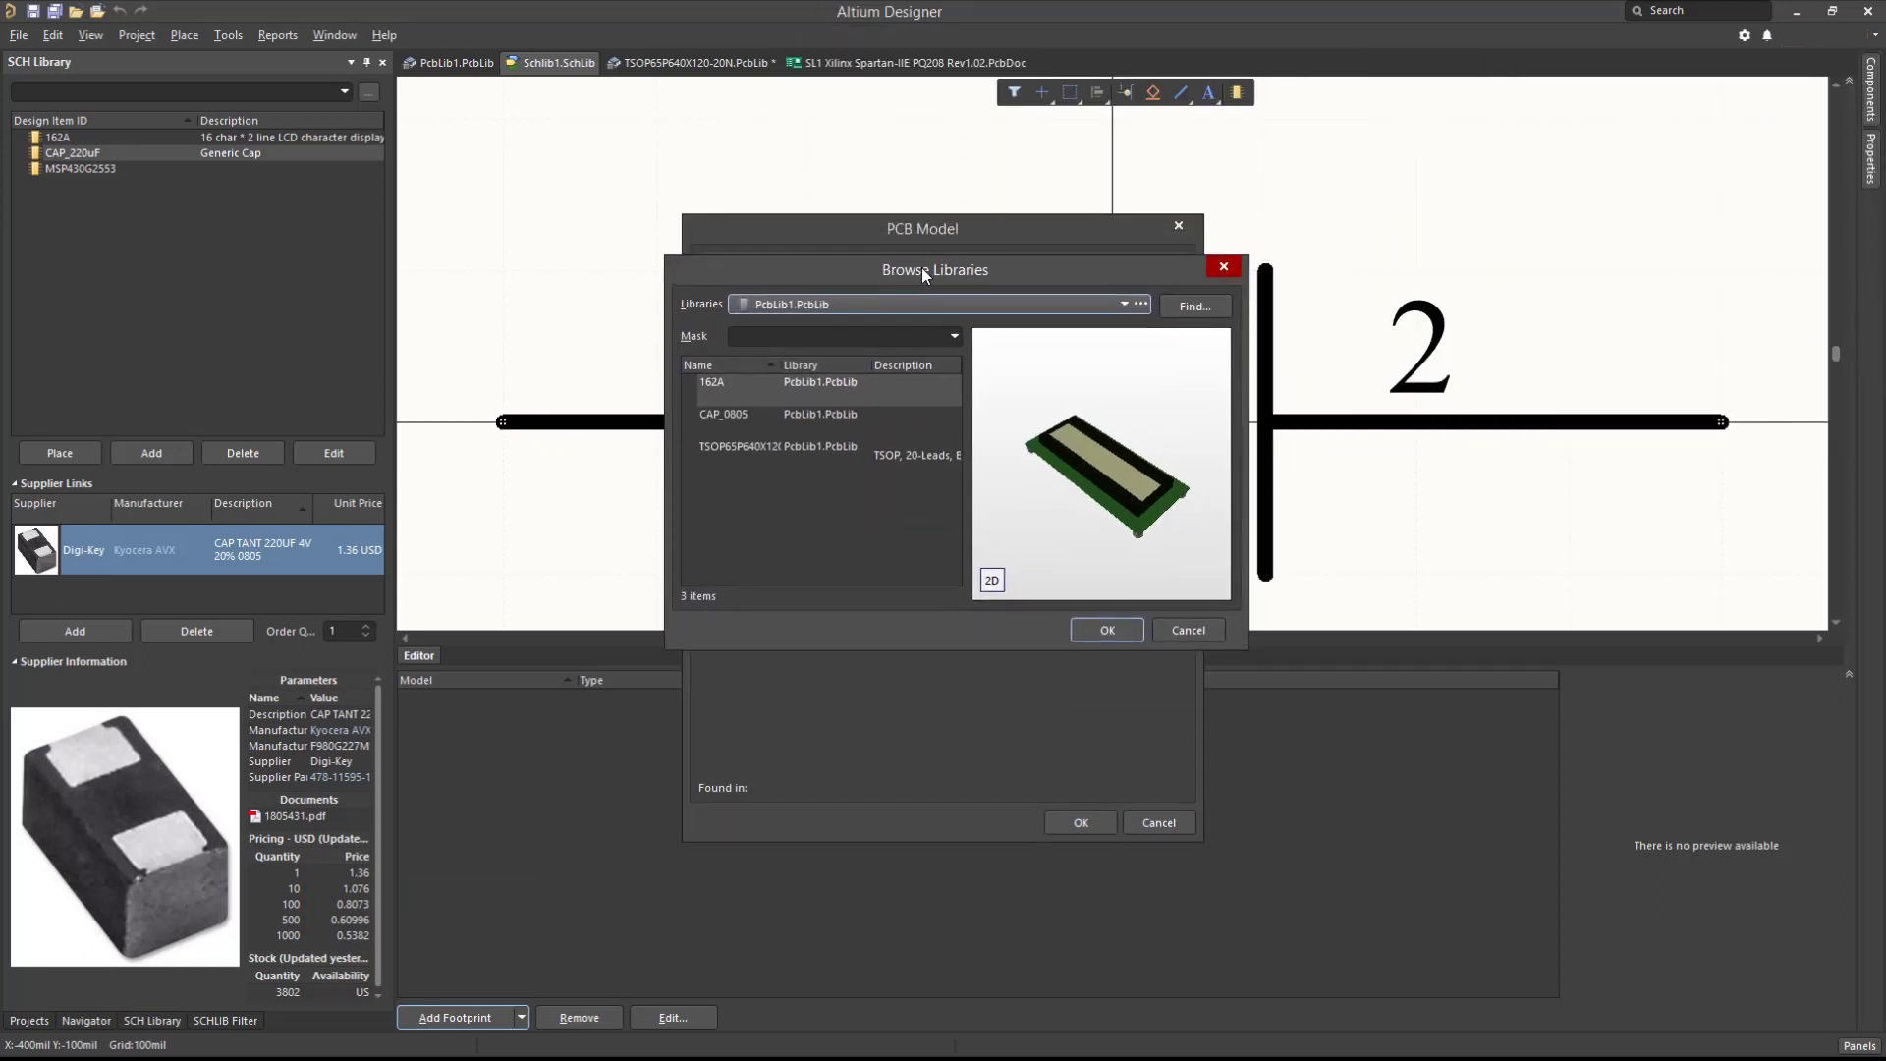
{"action": "left_click_drag", "start_coordinate": [921, 267], "coordinate": [938, 390]}
{"action": "left_click", "coordinate": [824, 530]}
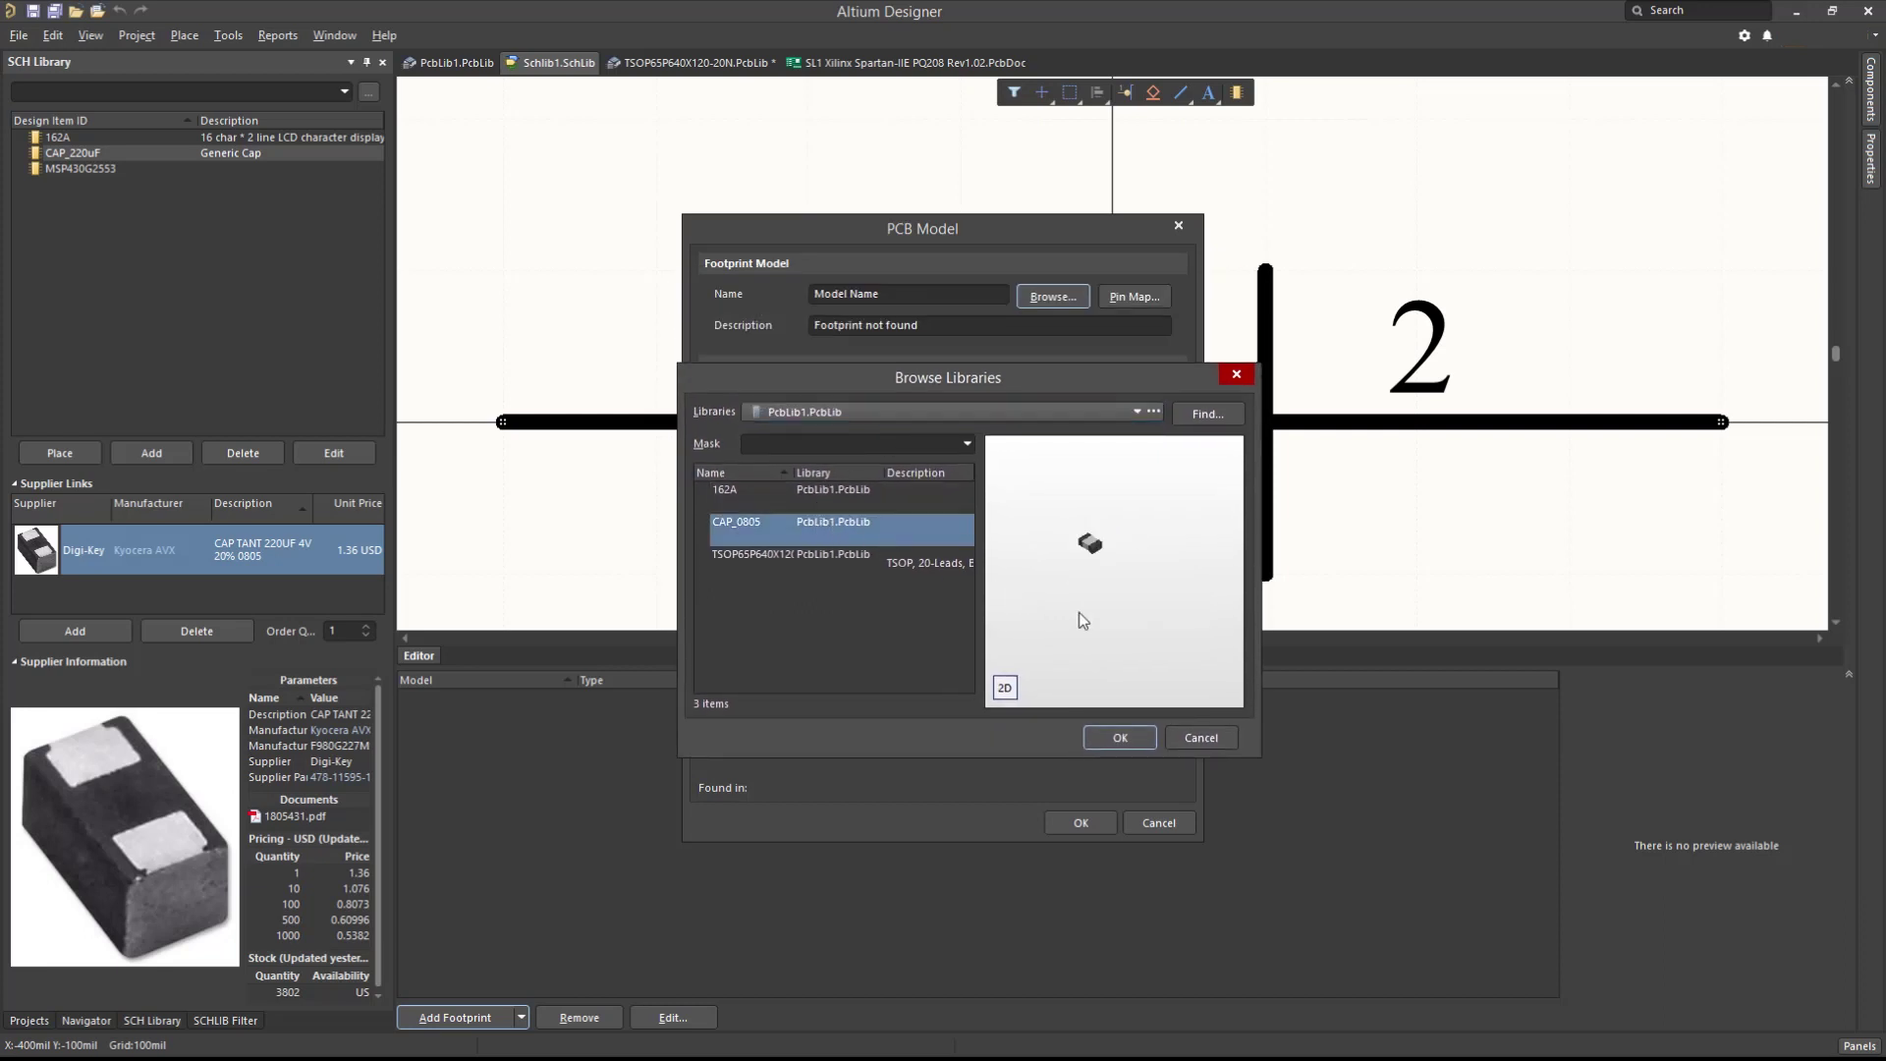
{"action": "left_click", "coordinate": [1134, 729]}
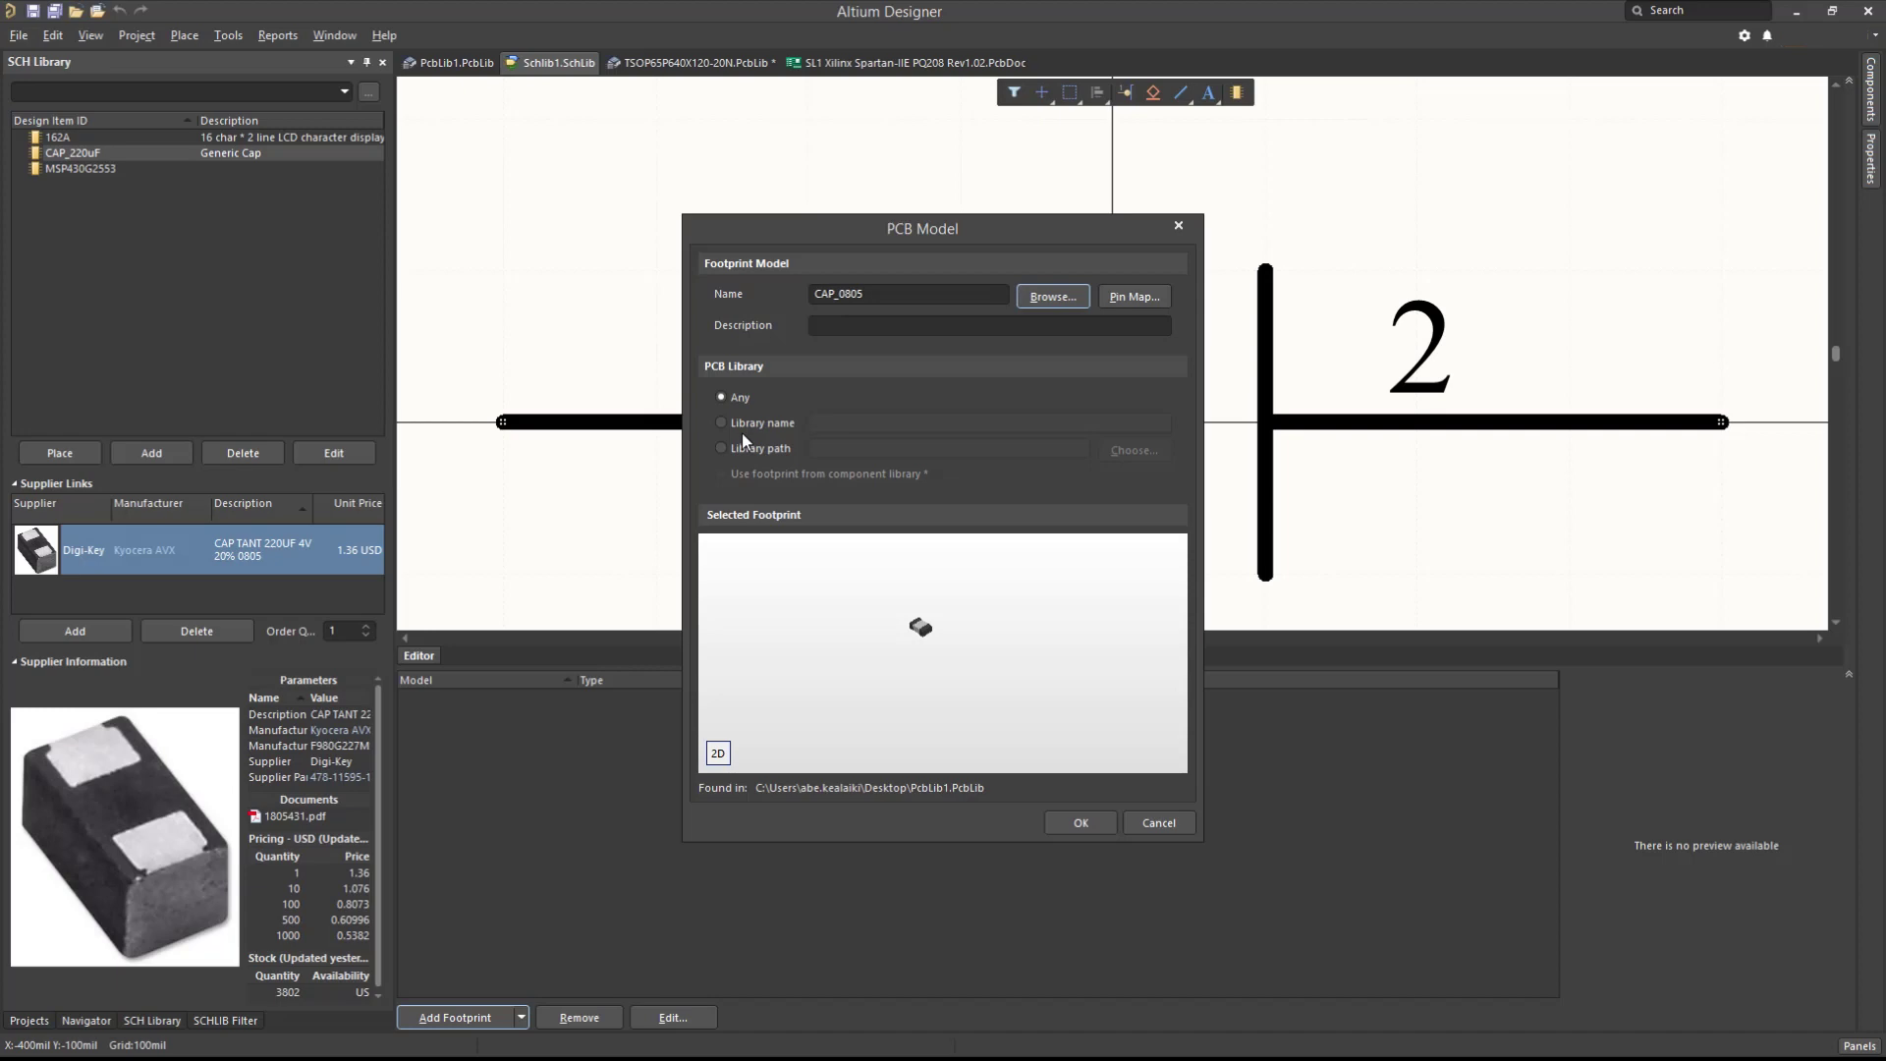
- Match the footprint by library name, reselect CAP_0805 from PcbLib1.PcbLib, and accept the model for CAP_220uF
{"action": "left_click", "coordinate": [741, 422]}
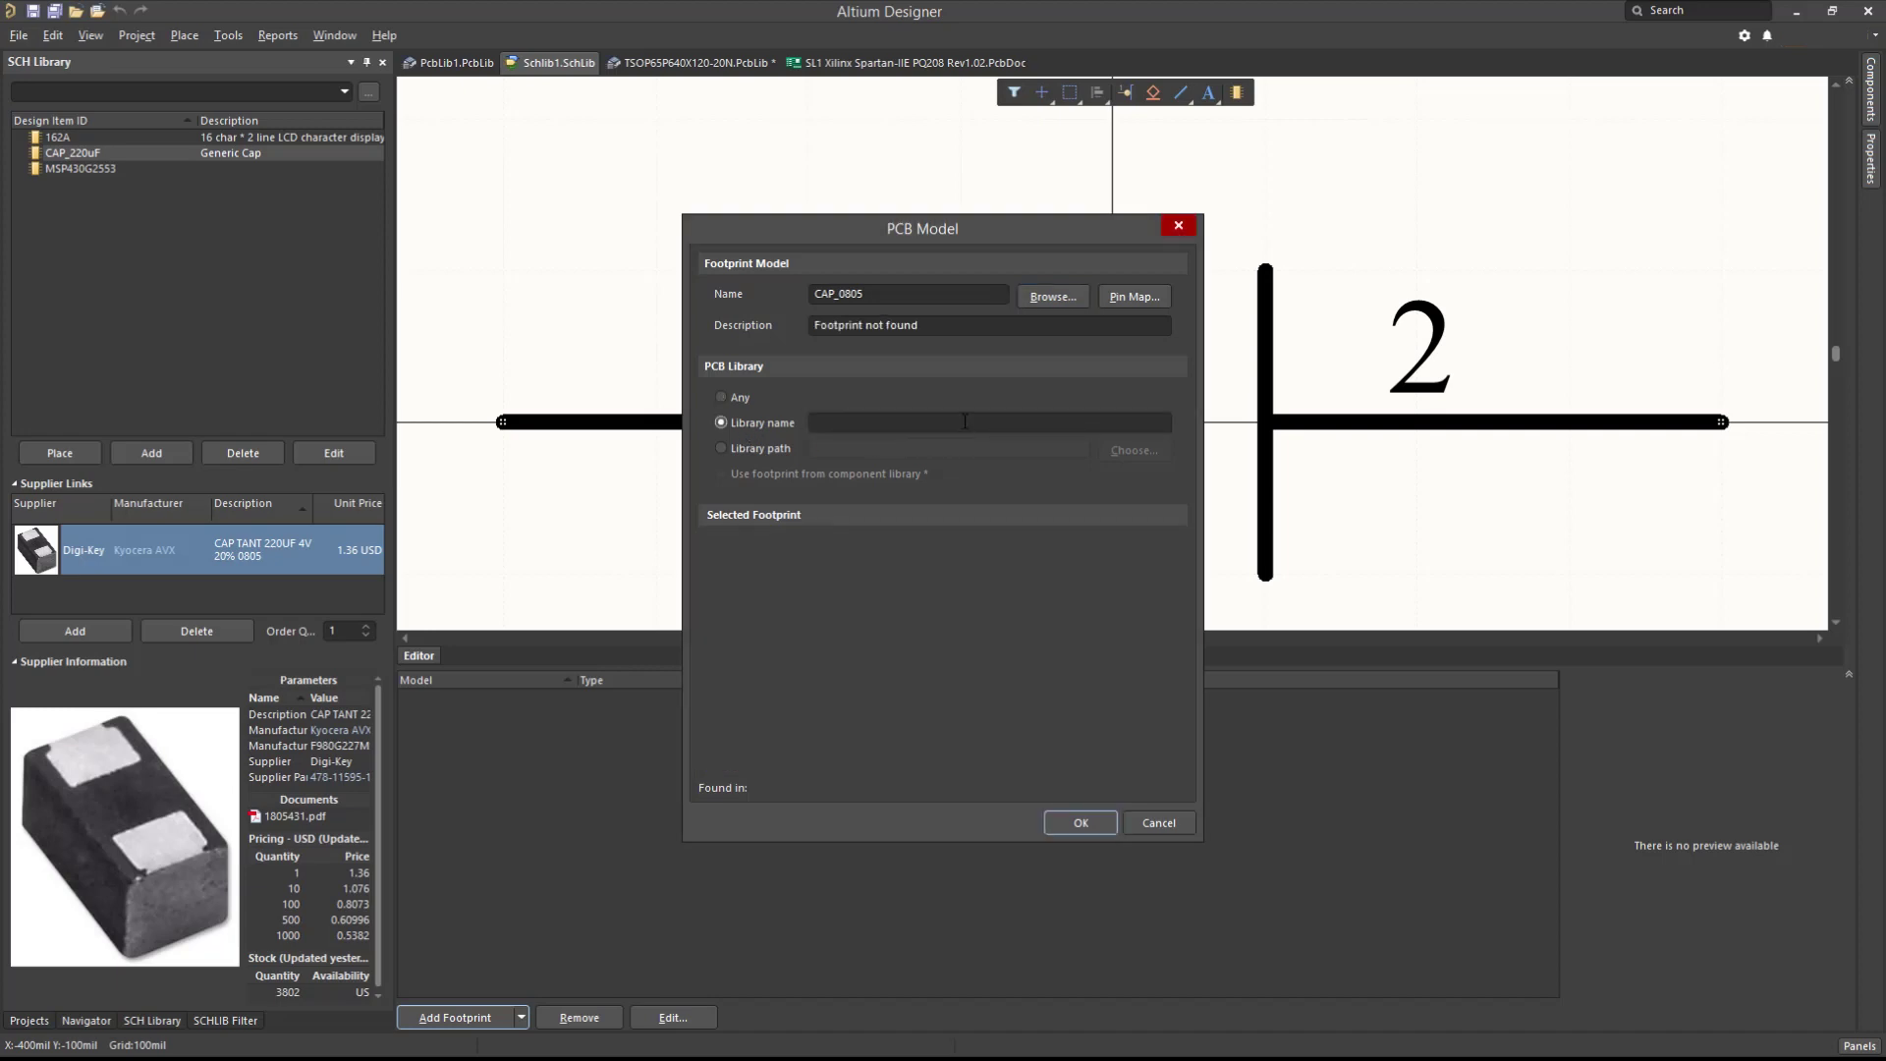
{"action": "left_click", "coordinate": [1022, 304]}
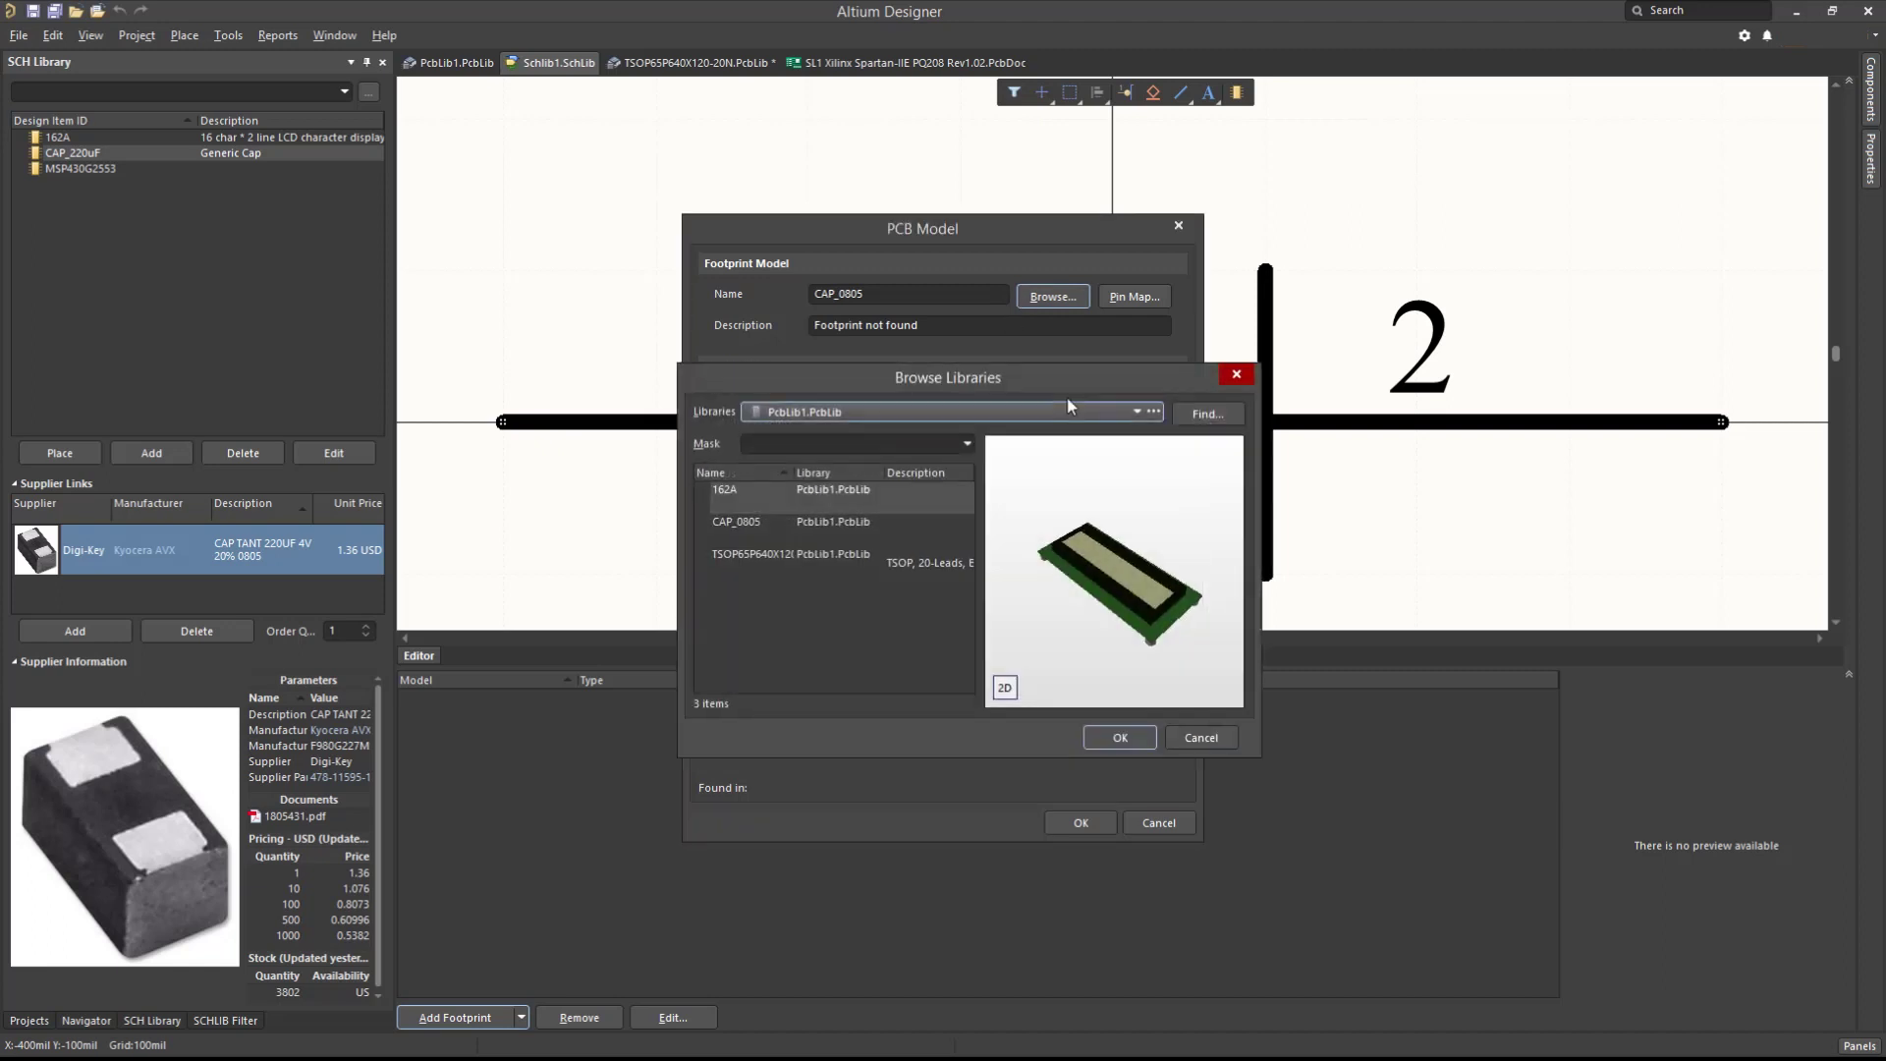
{"action": "left_click", "coordinate": [825, 528]}
{"action": "left_click", "coordinate": [1118, 739]}
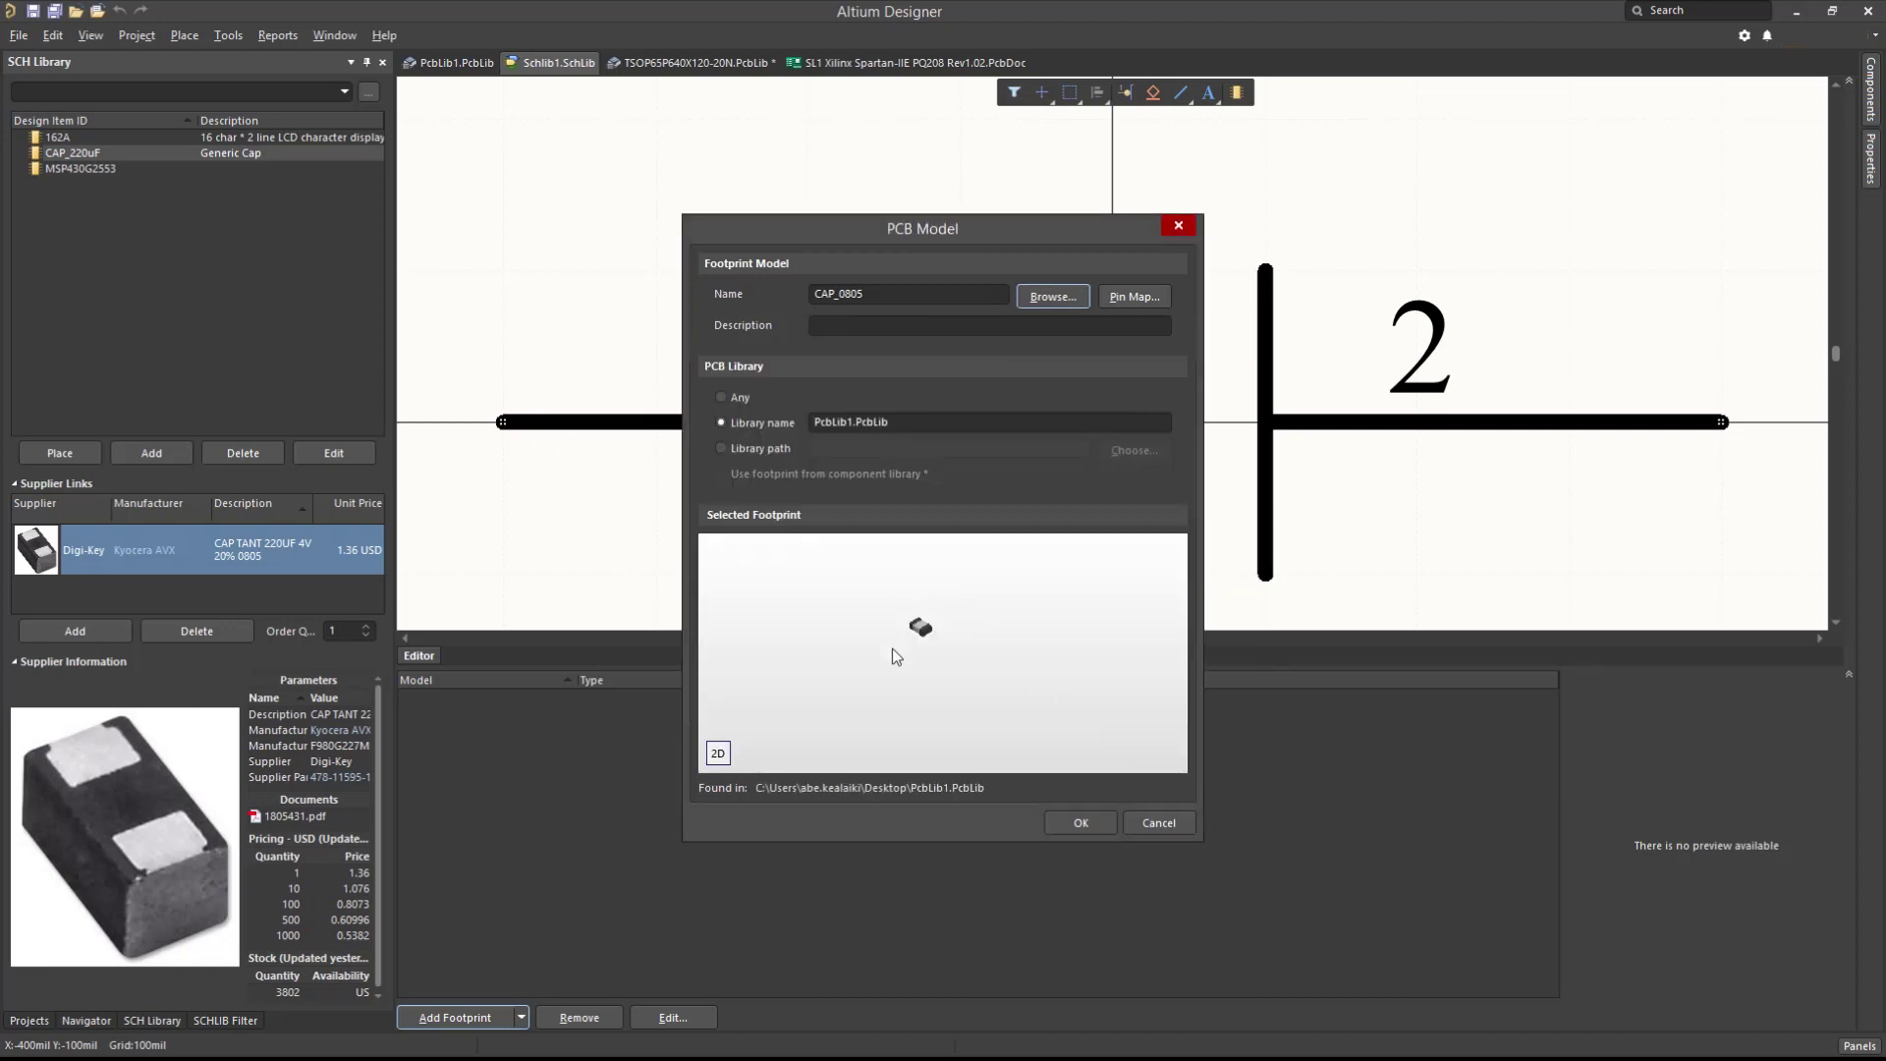
{"action": "left_click", "coordinate": [1073, 818]}
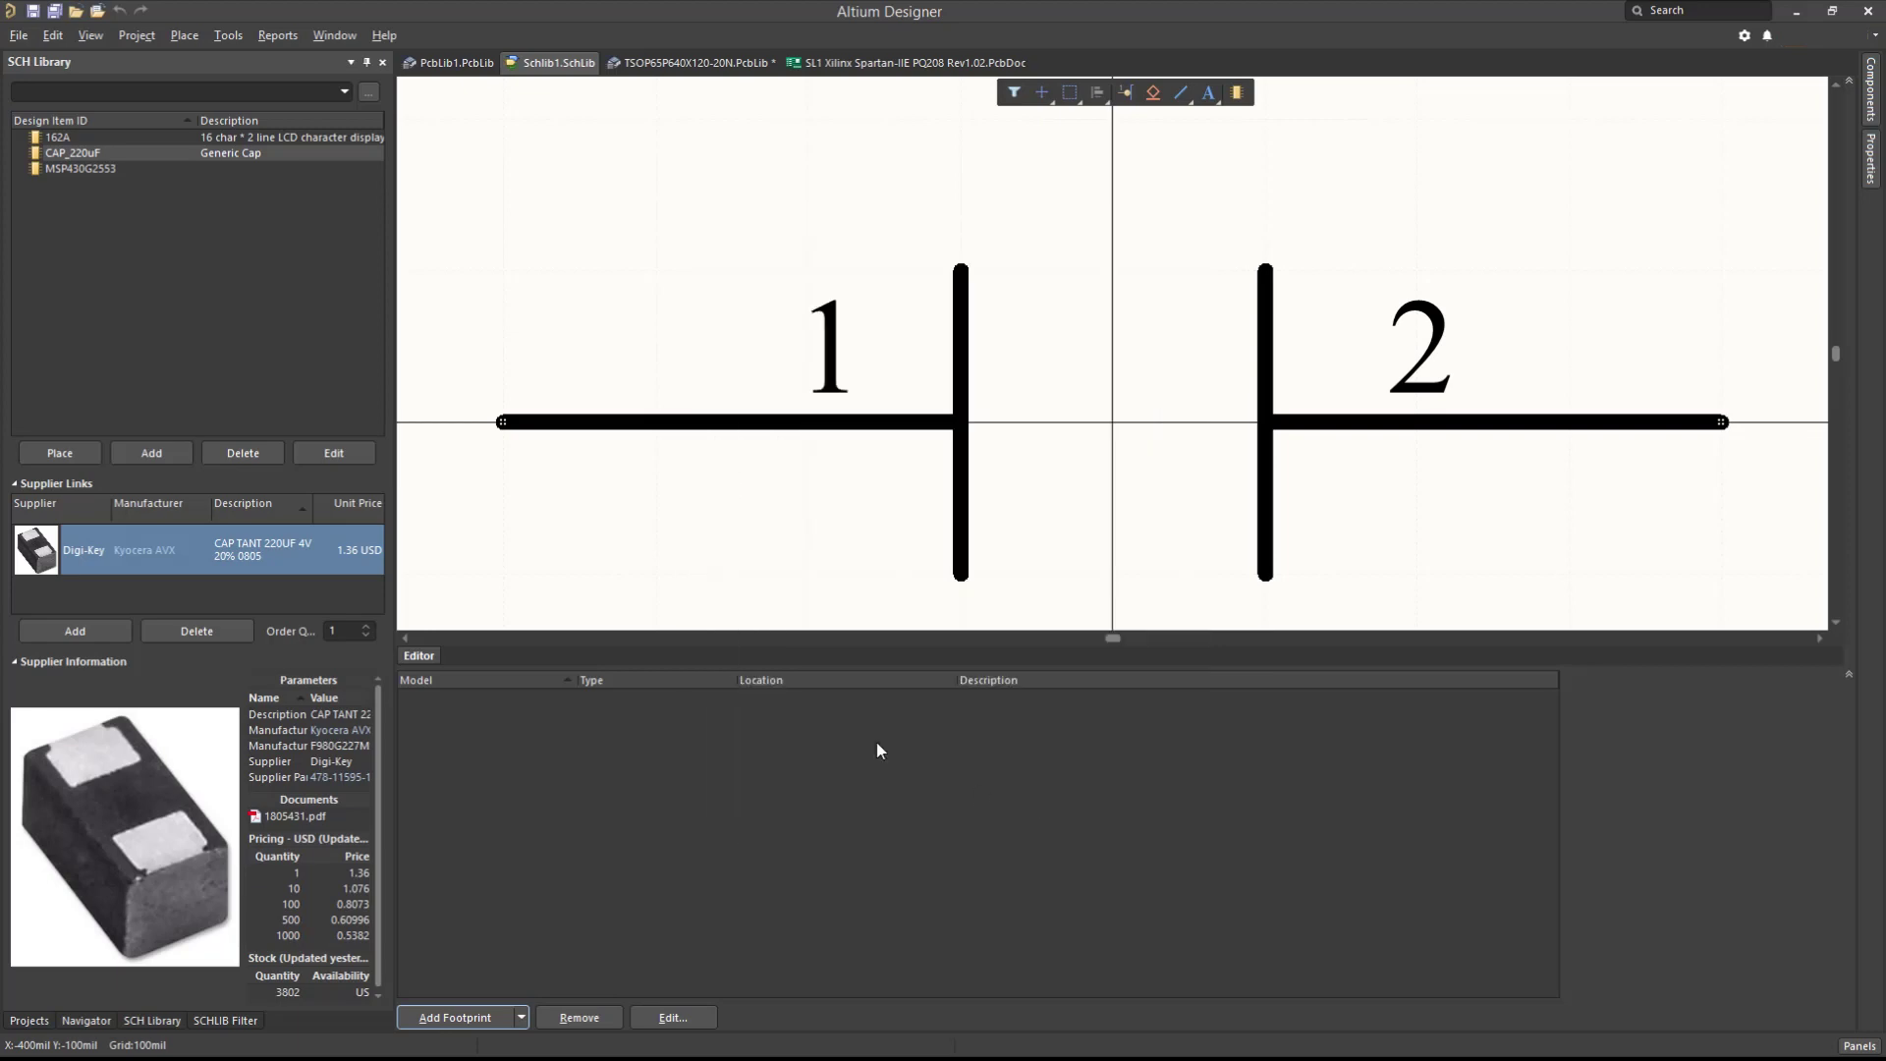
- Attach the TSOP65P640X120-20N footprint from PcbLib1.PcbLib to the MSP430G2553 component
{"action": "left_click", "coordinate": [153, 138]}
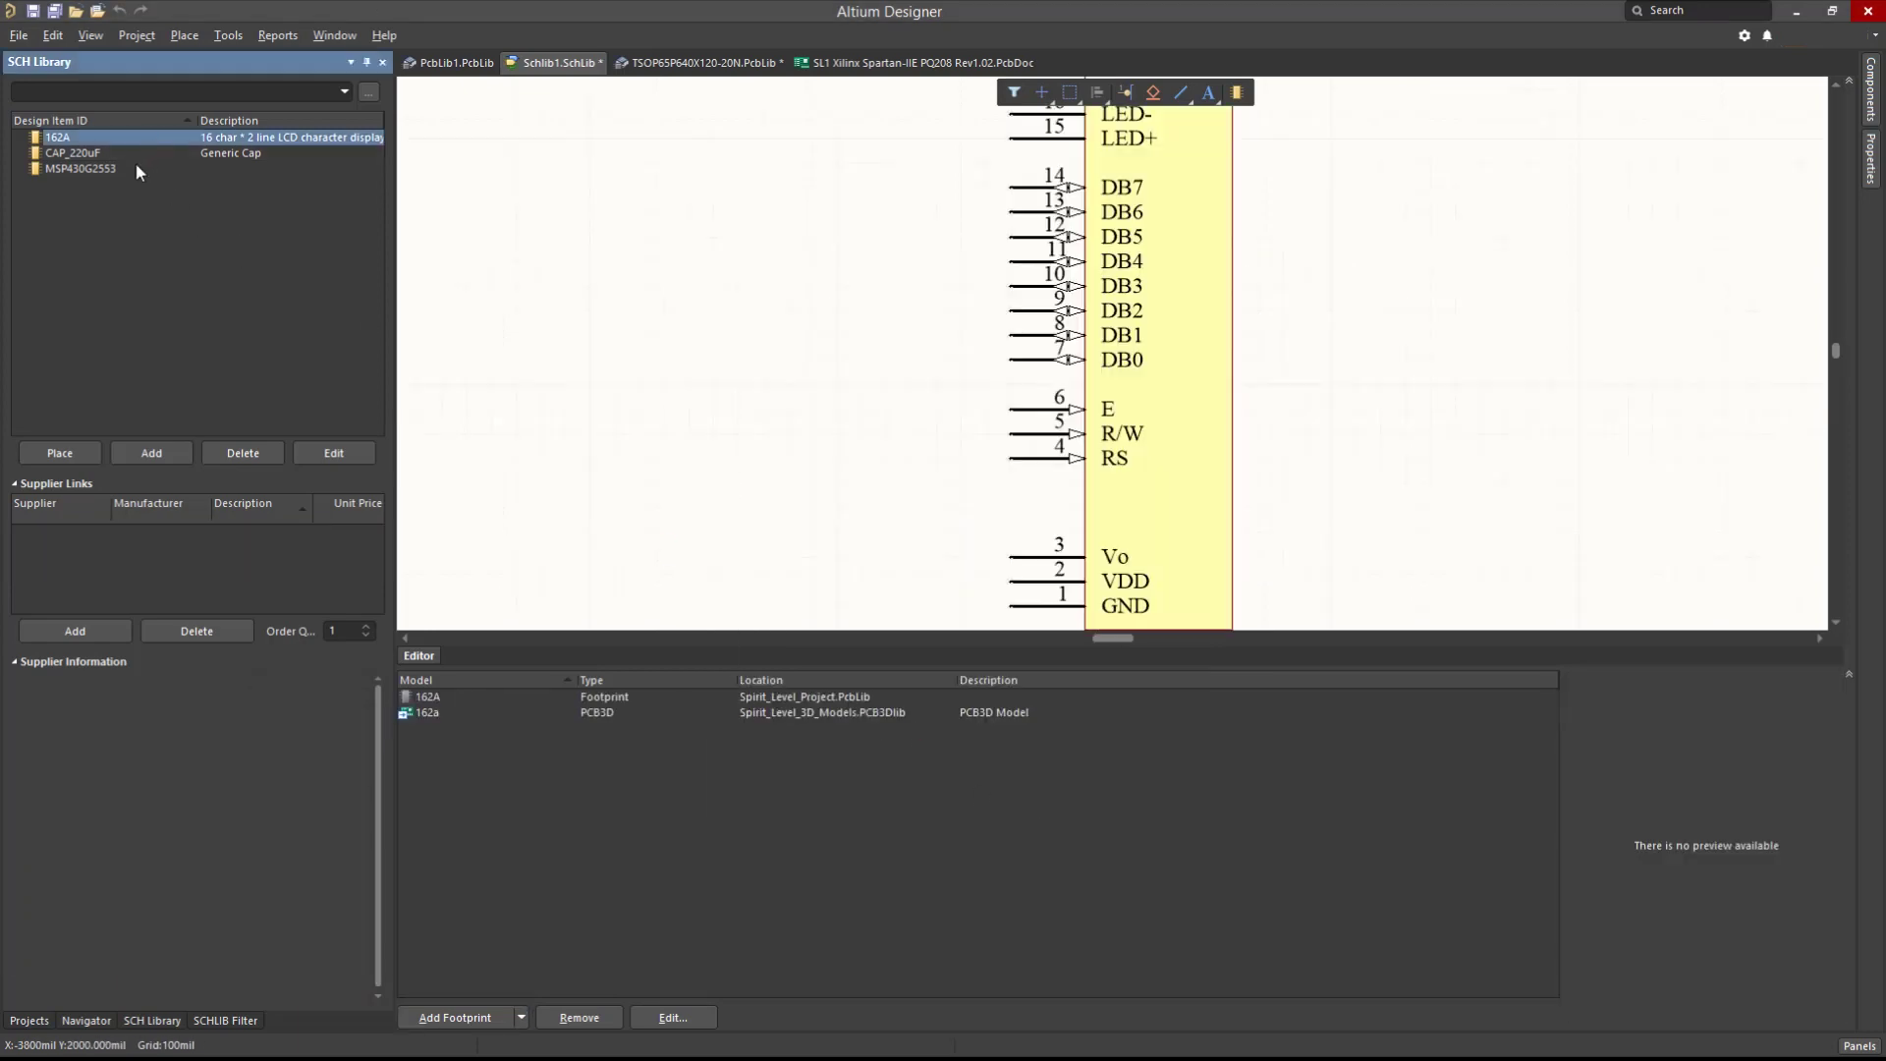
{"action": "left_click", "coordinate": [76, 169]}
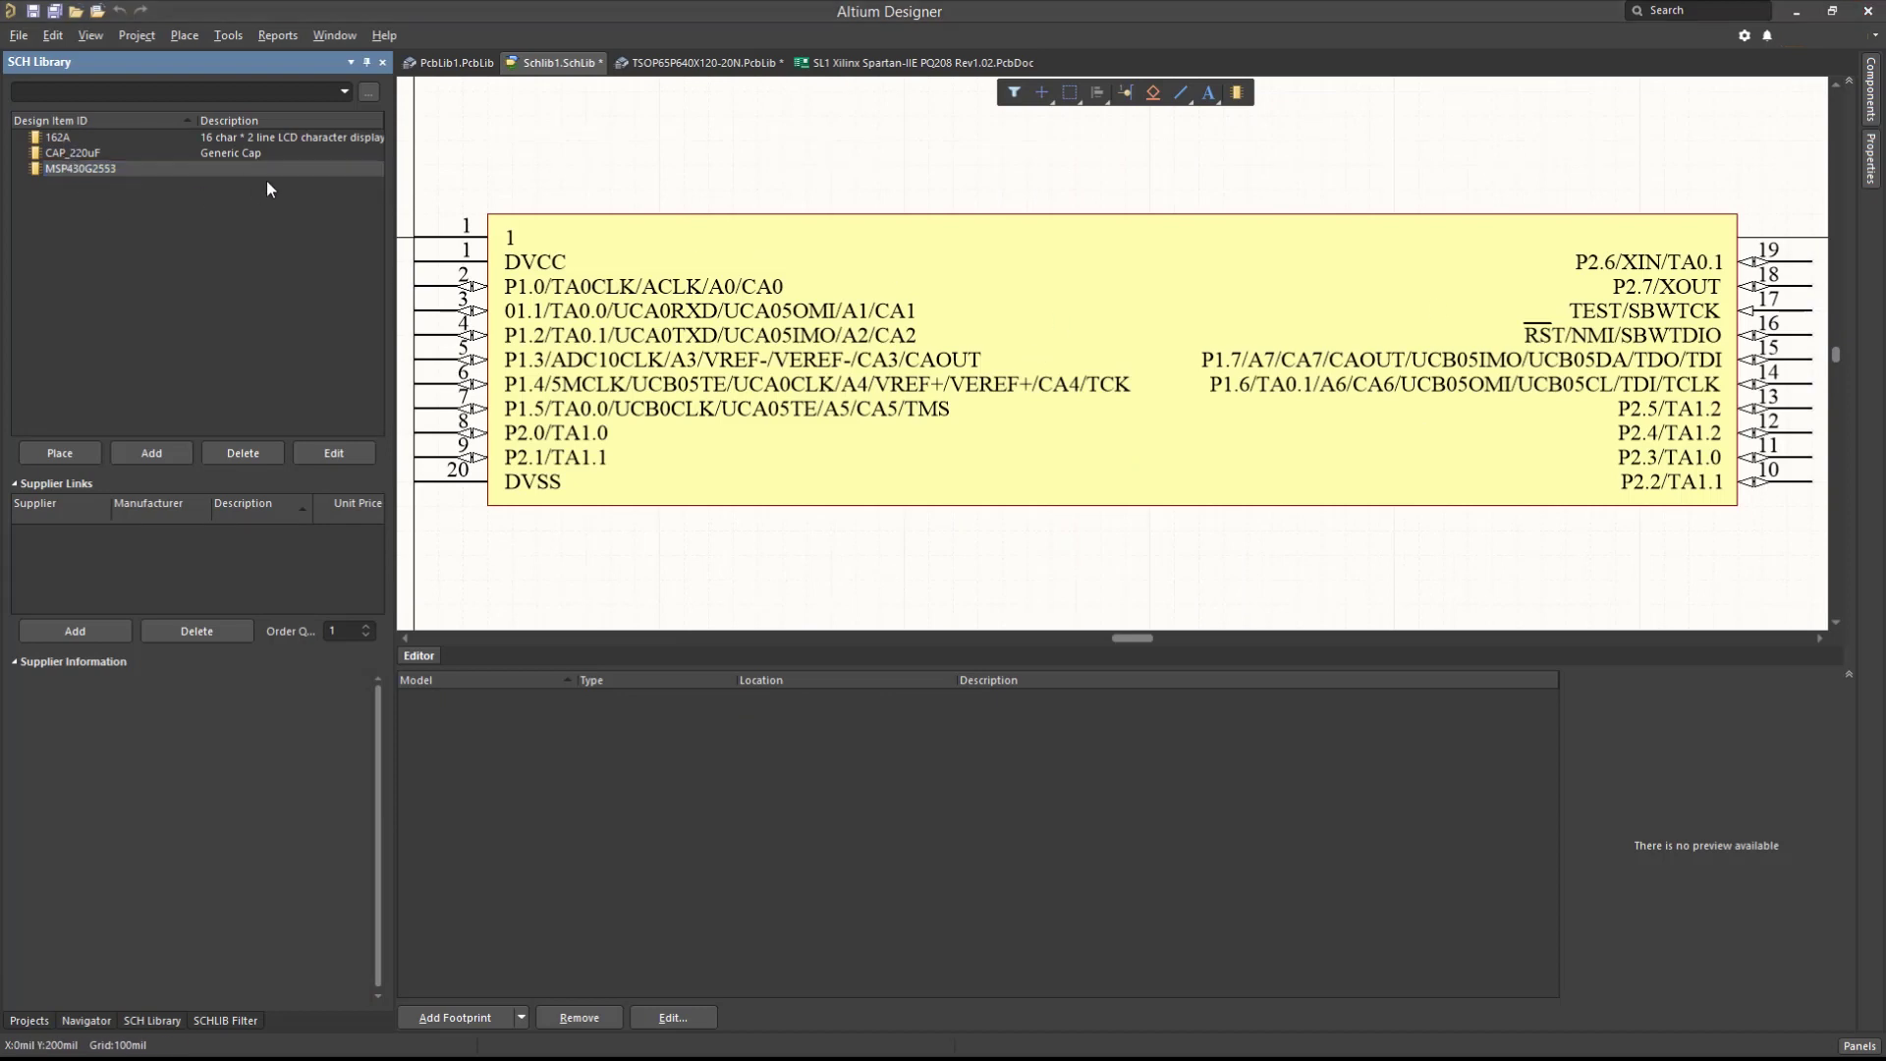
{"action": "left_click", "coordinate": [521, 1018]}
{"action": "left_click", "coordinate": [497, 898]}
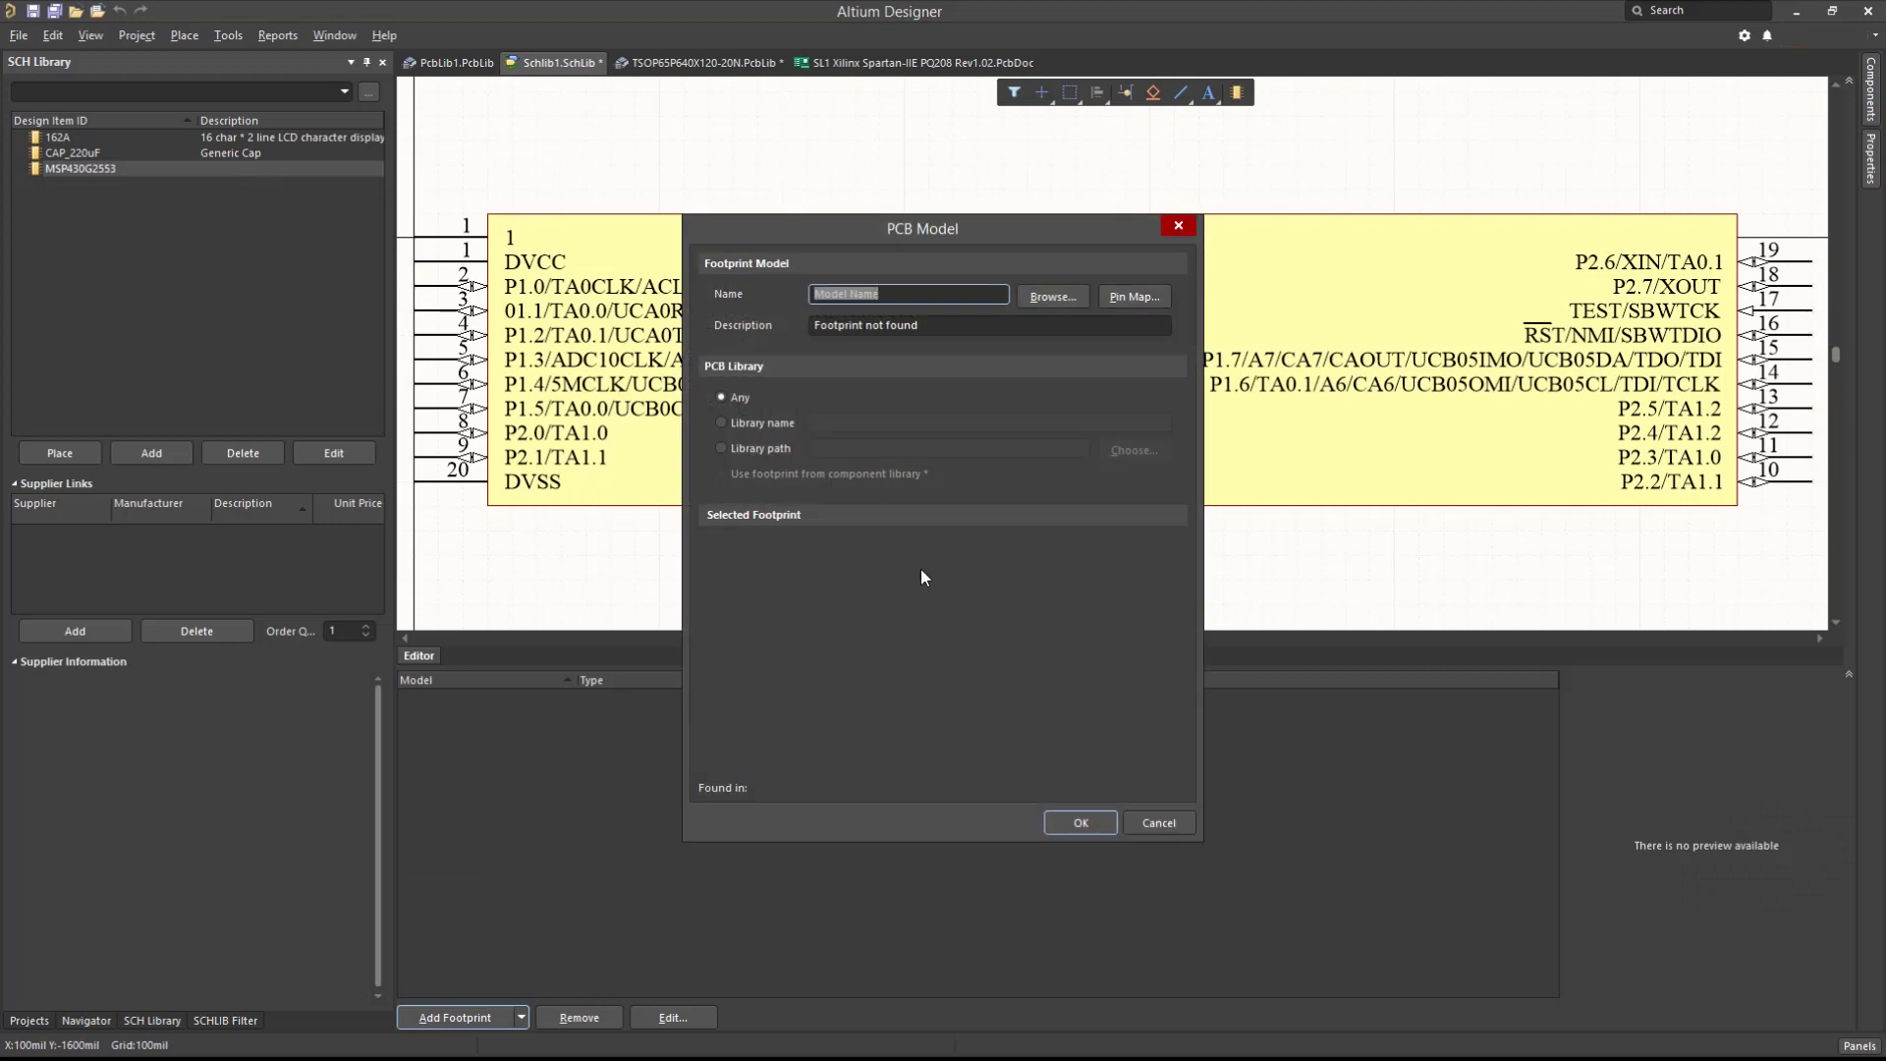
{"action": "left_click", "coordinate": [1045, 299]}
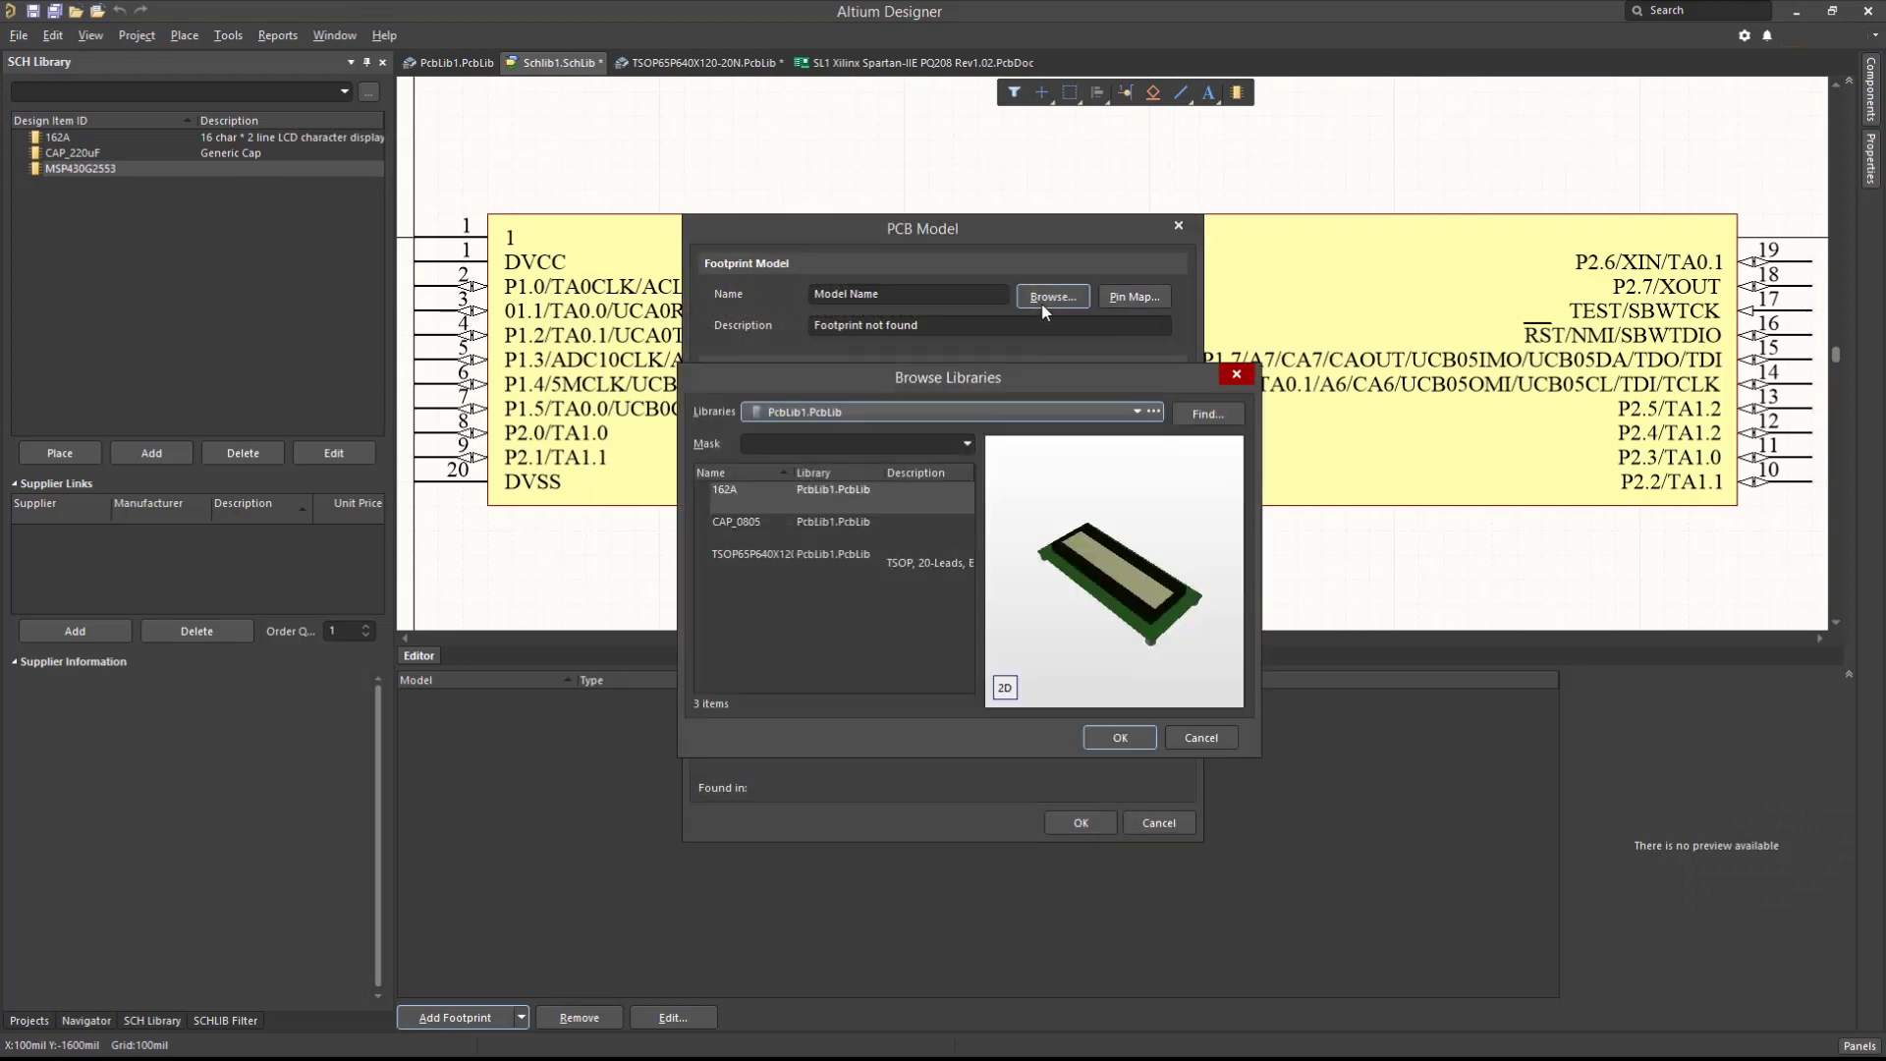
{"action": "left_click", "coordinate": [841, 555]}
{"action": "left_click", "coordinate": [1095, 739]}
{"action": "left_click", "coordinate": [1080, 822]}
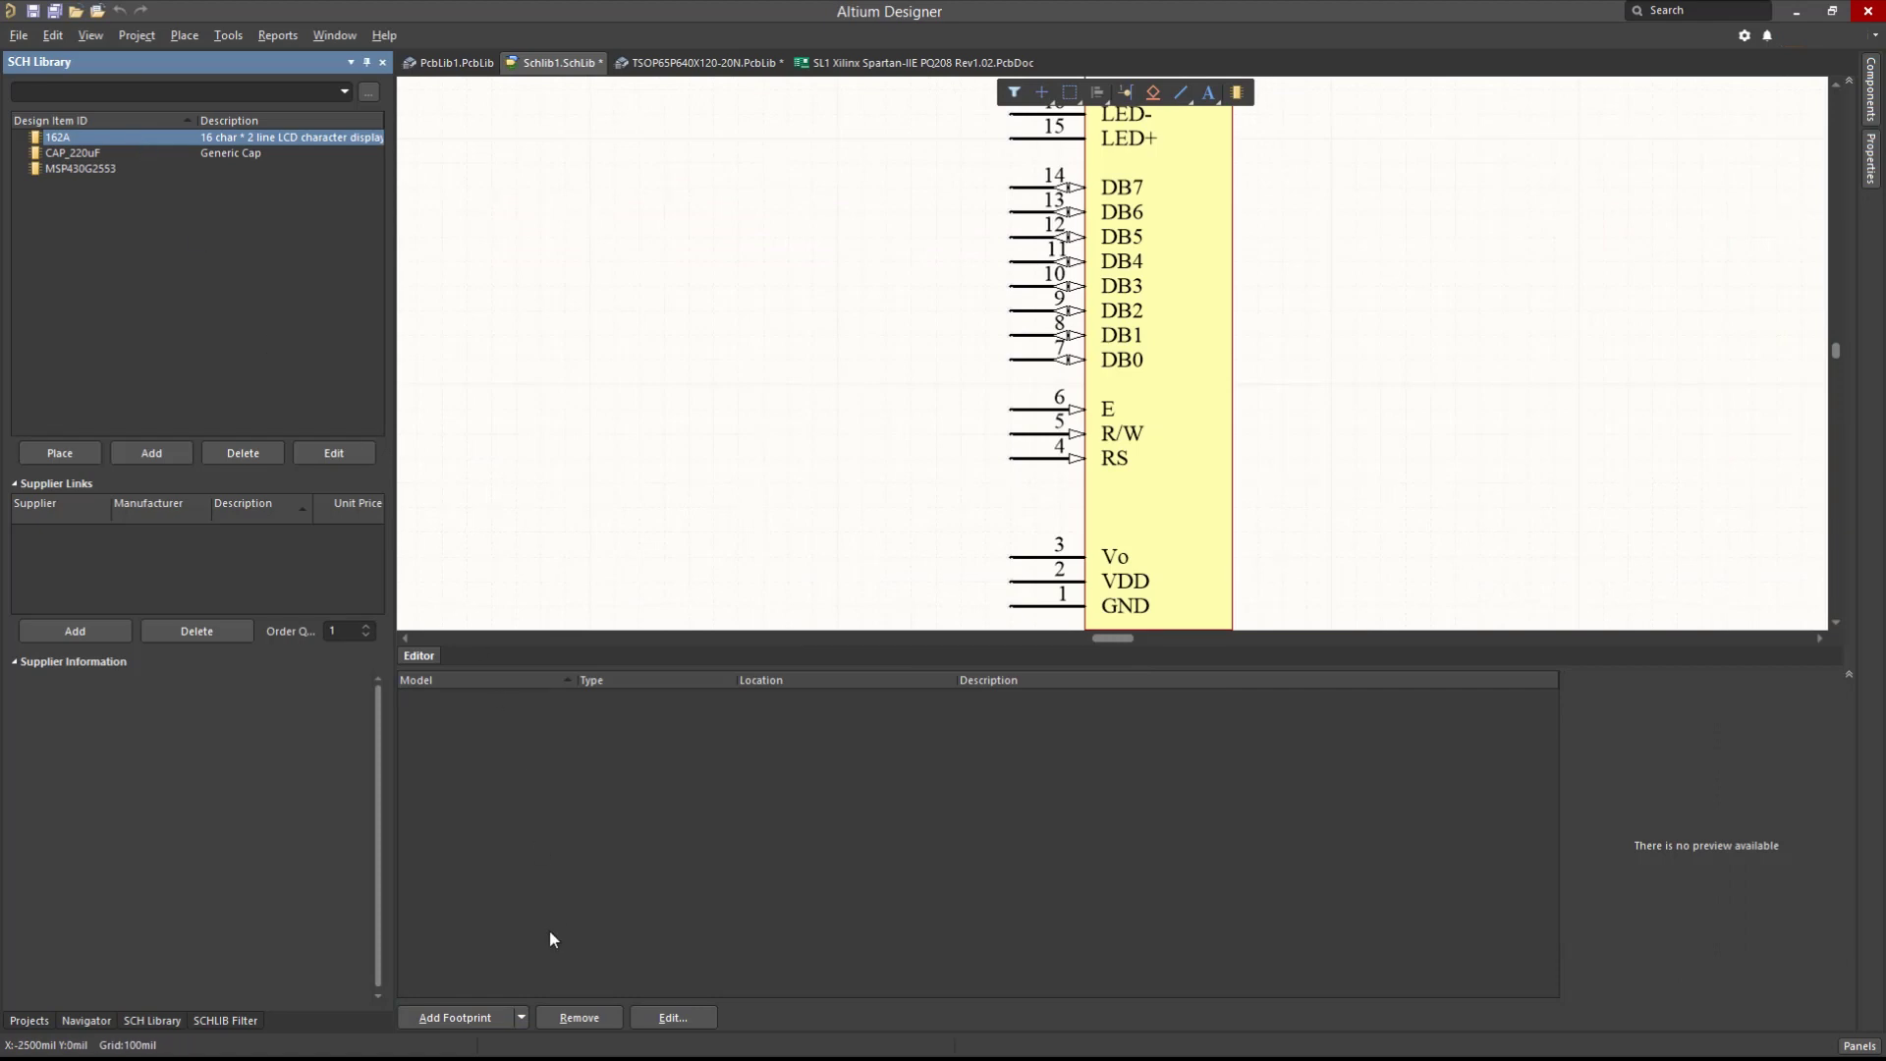
- Attach the 162A footprint from PcbLib1.PcbLib to the 162A LCD component
{"action": "left_click", "coordinate": [520, 1017]}
{"action": "left_click", "coordinate": [486, 899]}
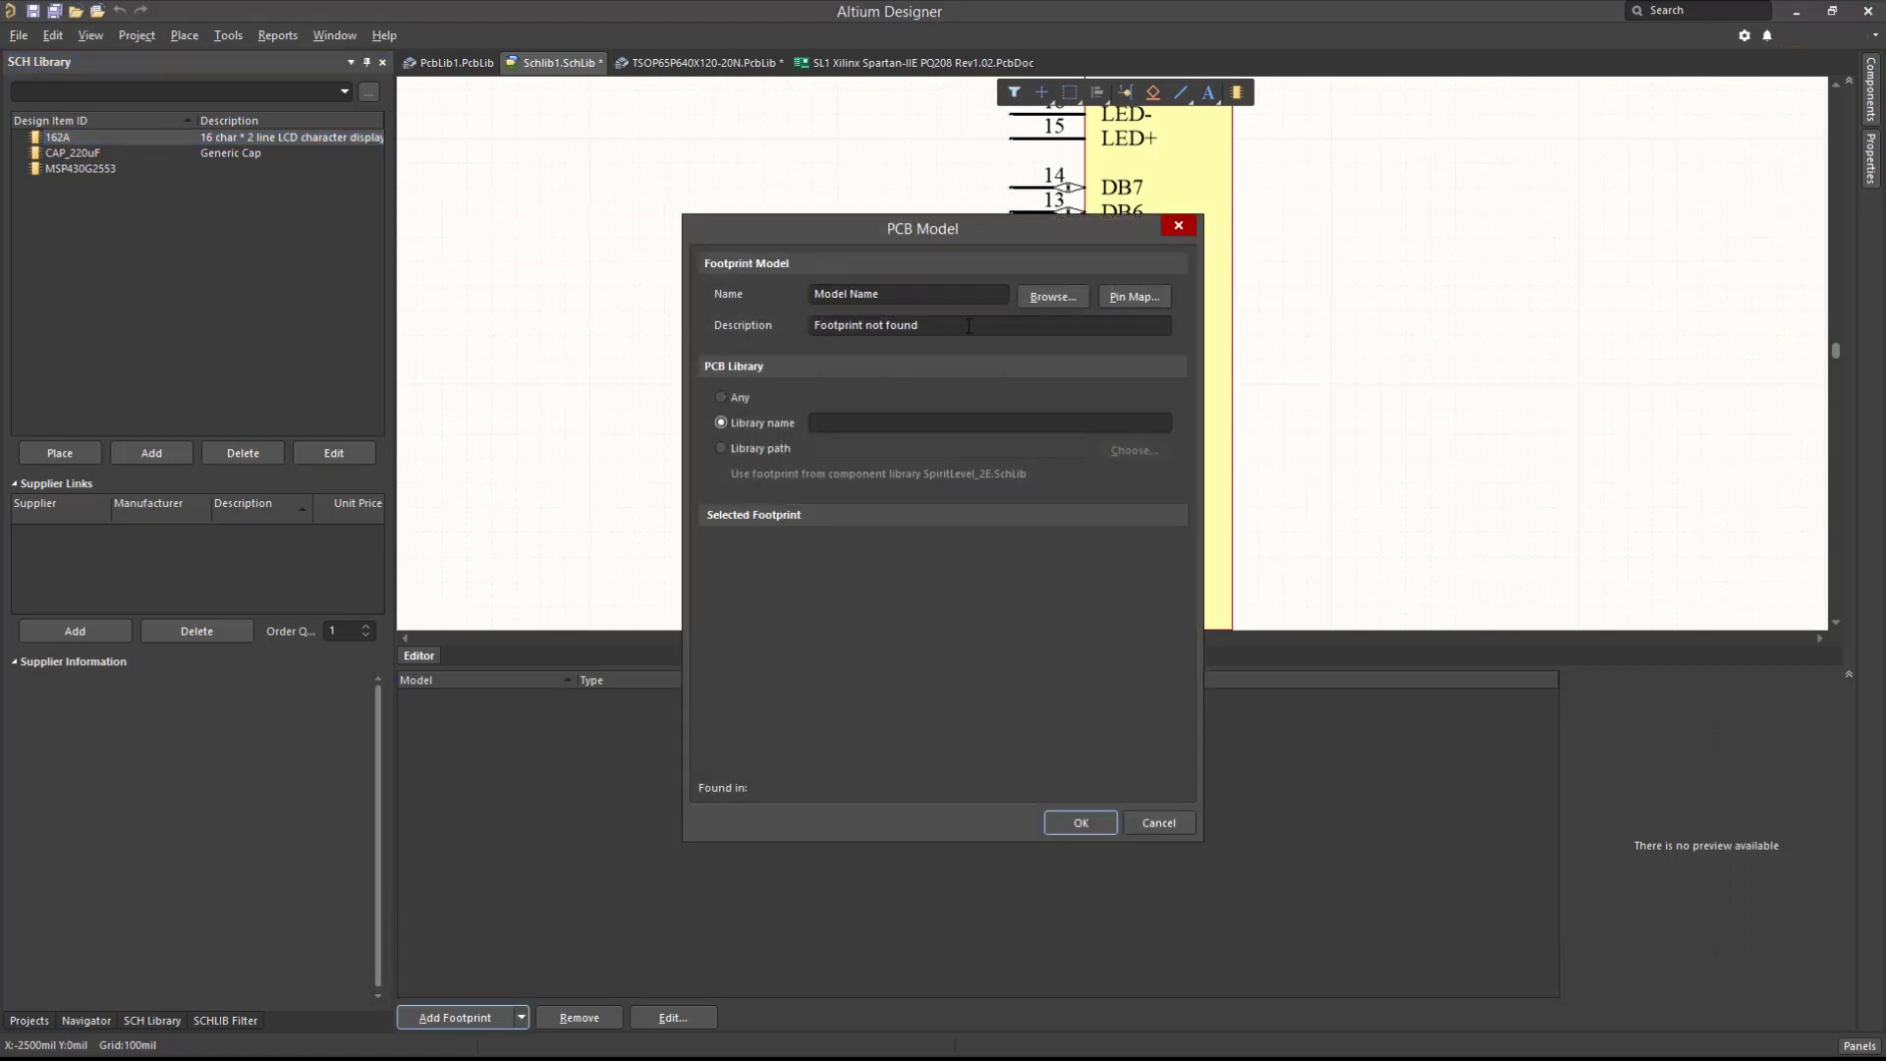
{"action": "left_click", "coordinate": [1048, 296]}
{"action": "left_click", "coordinate": [845, 498]}
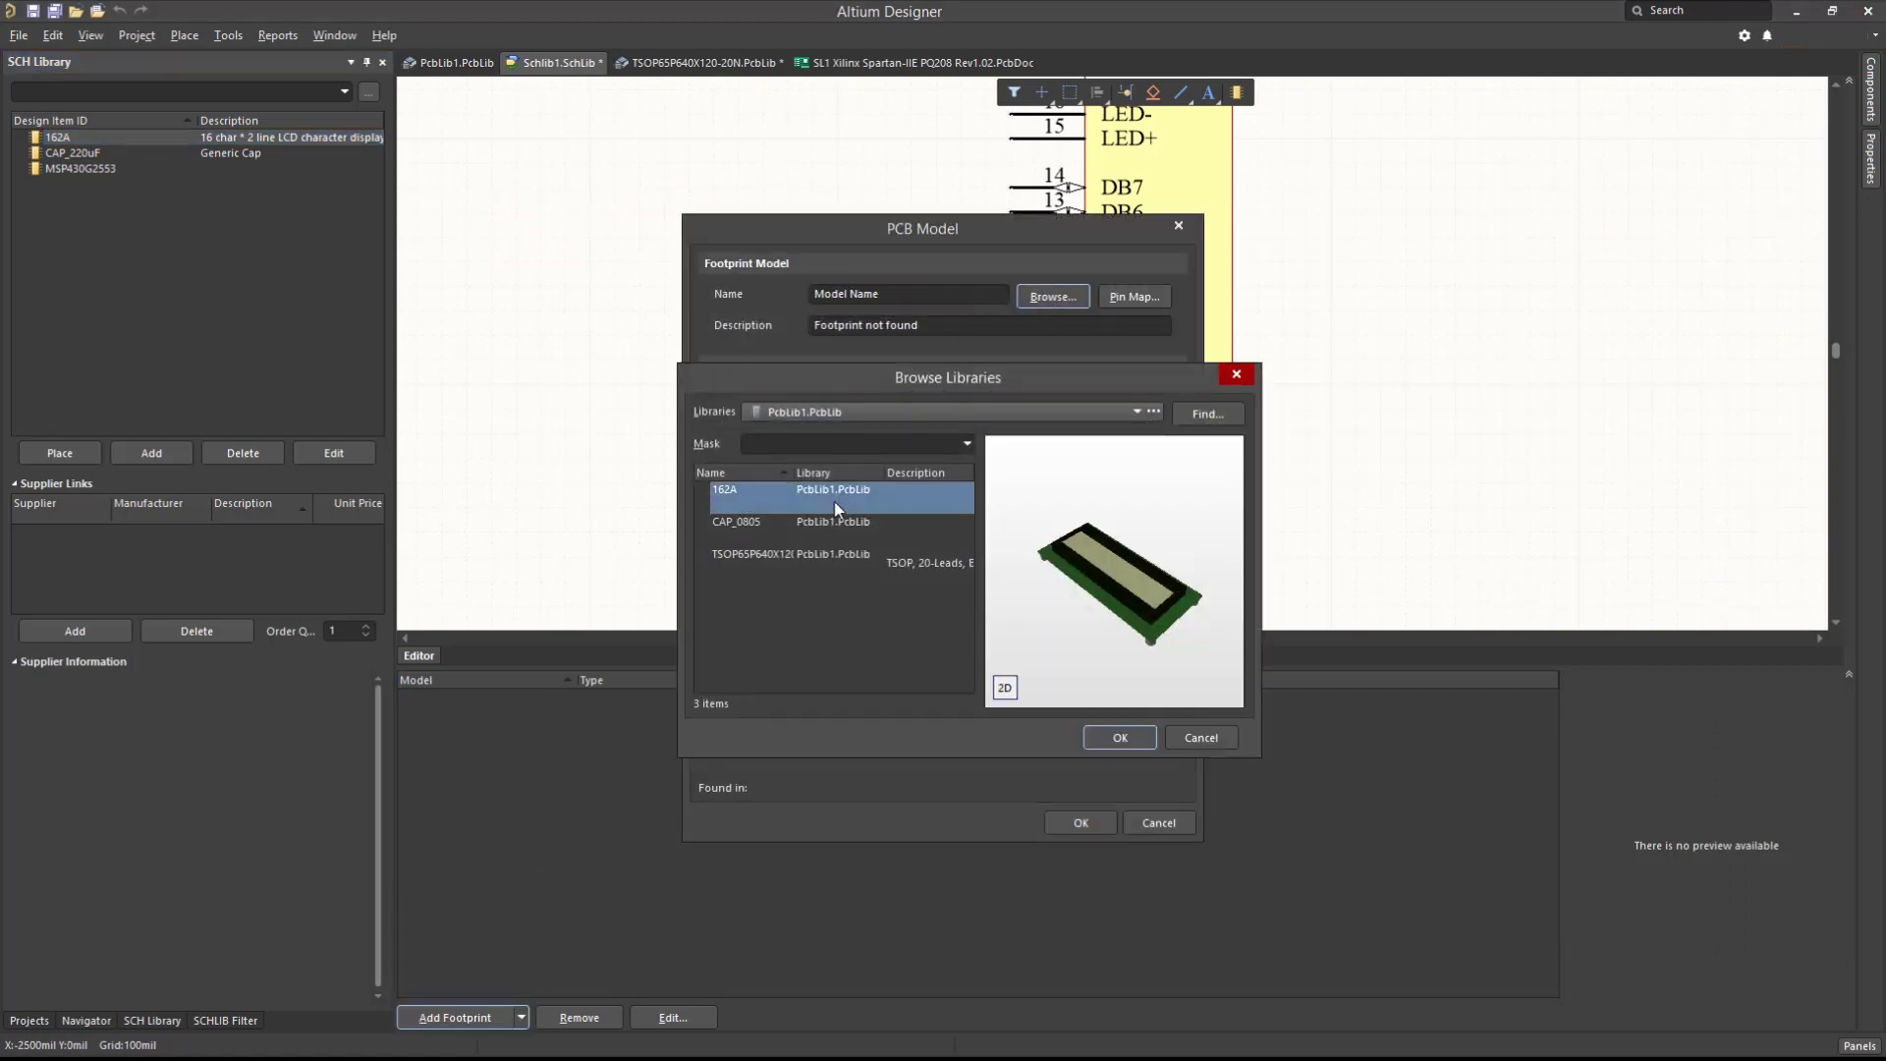
{"action": "left_click", "coordinate": [1090, 738]}
{"action": "left_click", "coordinate": [1085, 825]}
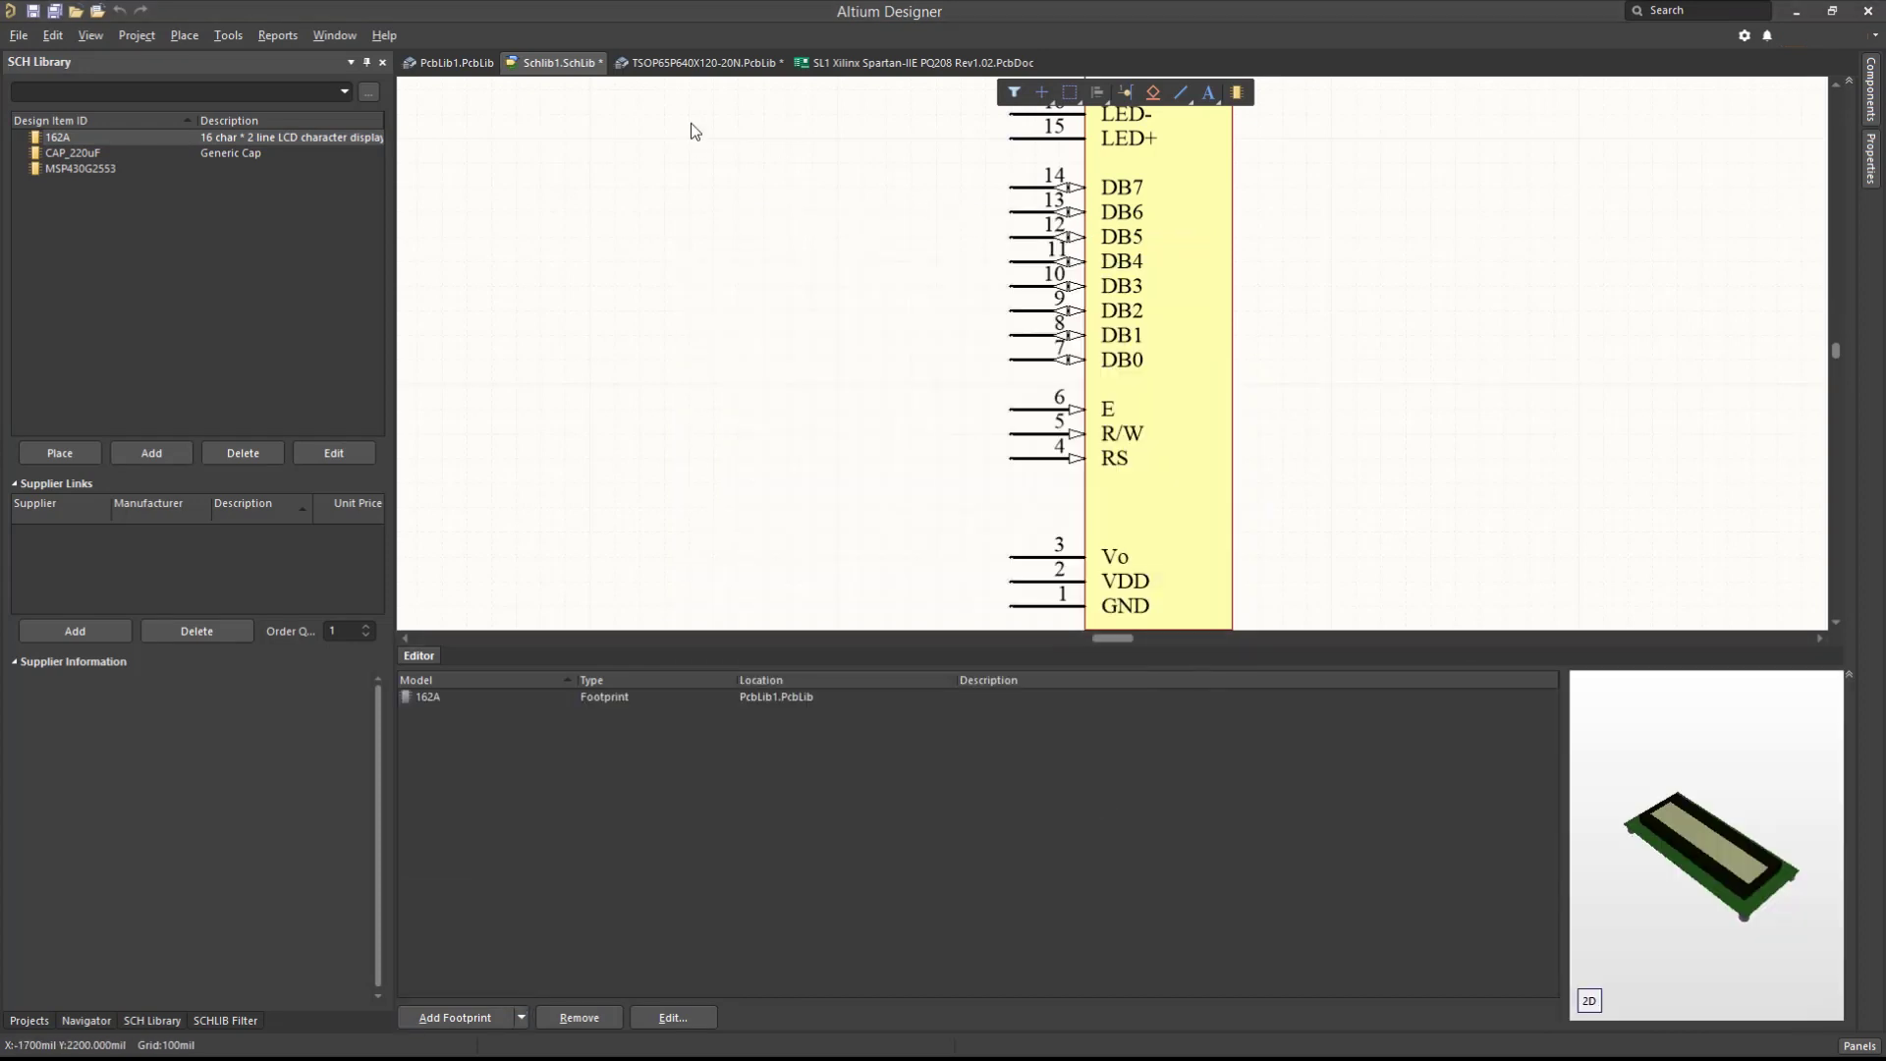
- Save Schlib1.SchLib and close all open documents, discarding the changes to TSOP65P640X120-20N.PcbLib
{"action": "right_click", "coordinate": [555, 62]}
{"action": "left_click", "coordinate": [587, 175]}
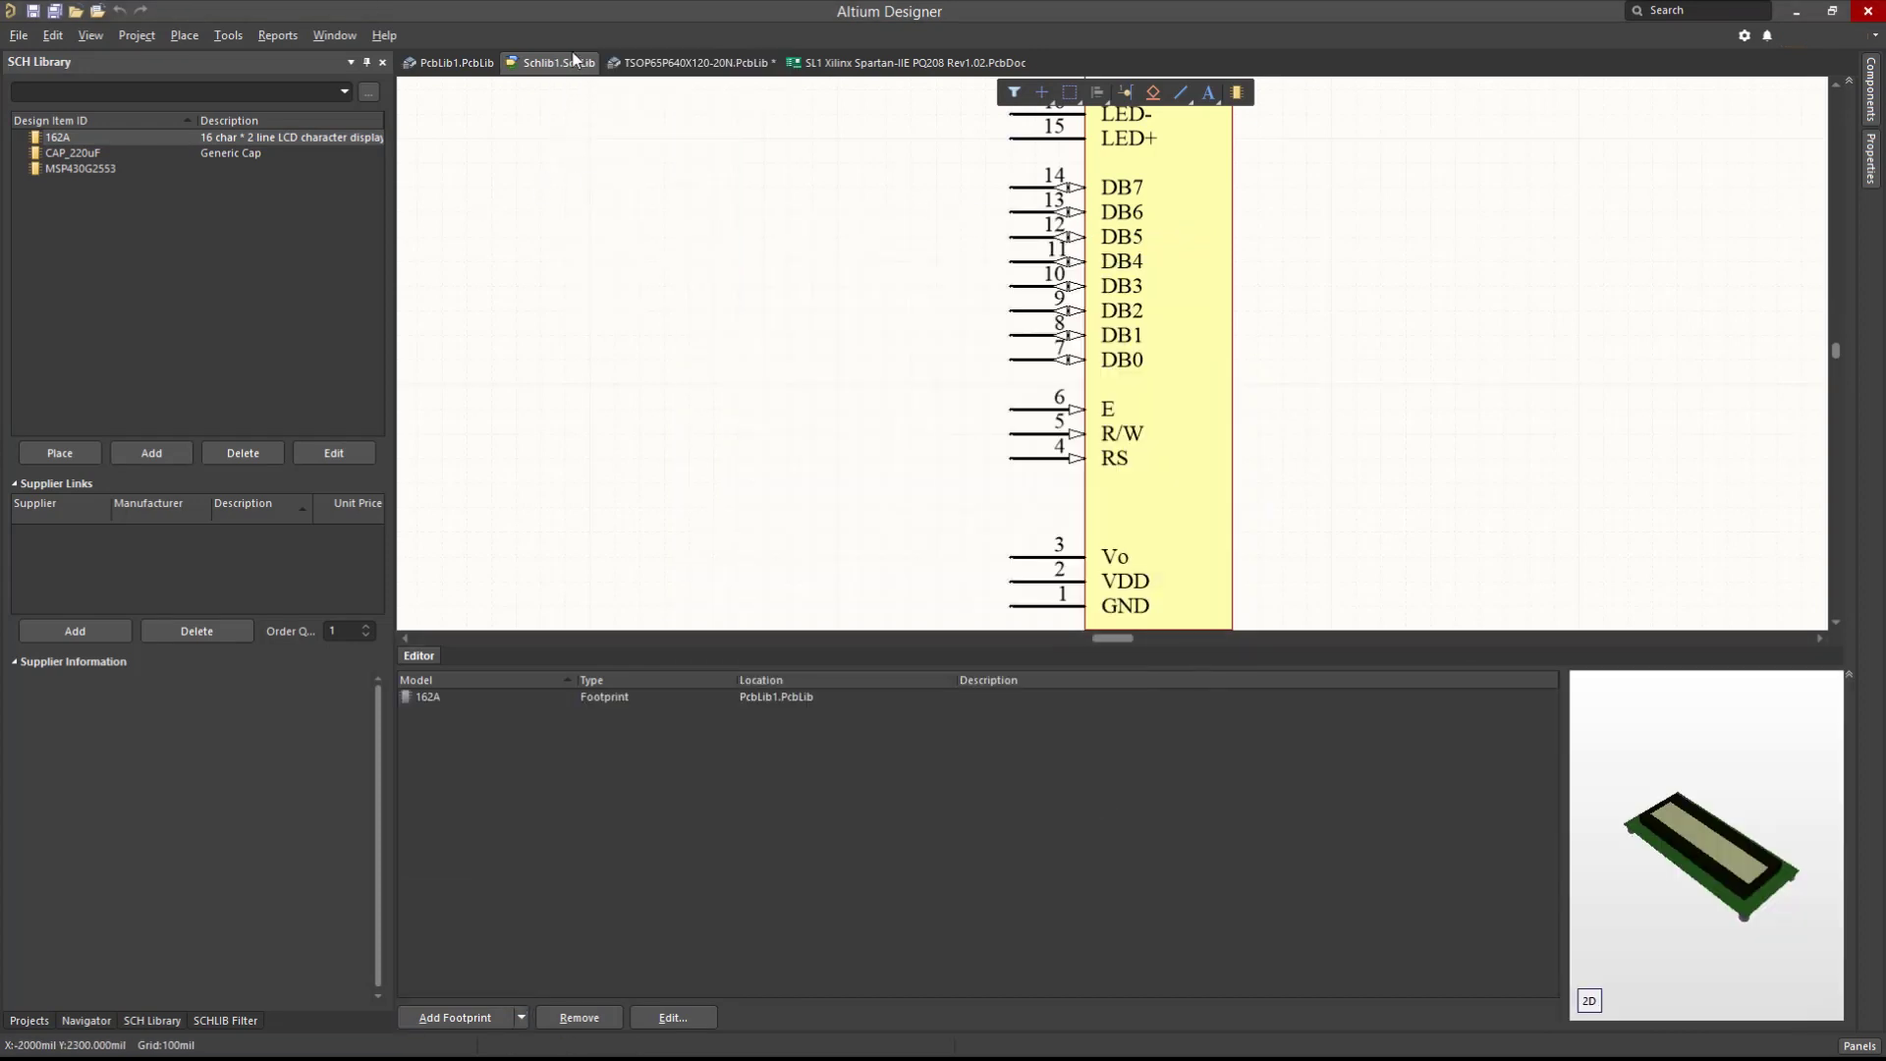
{"action": "right_click", "coordinate": [648, 62]}
{"action": "left_click", "coordinate": [705, 75]}
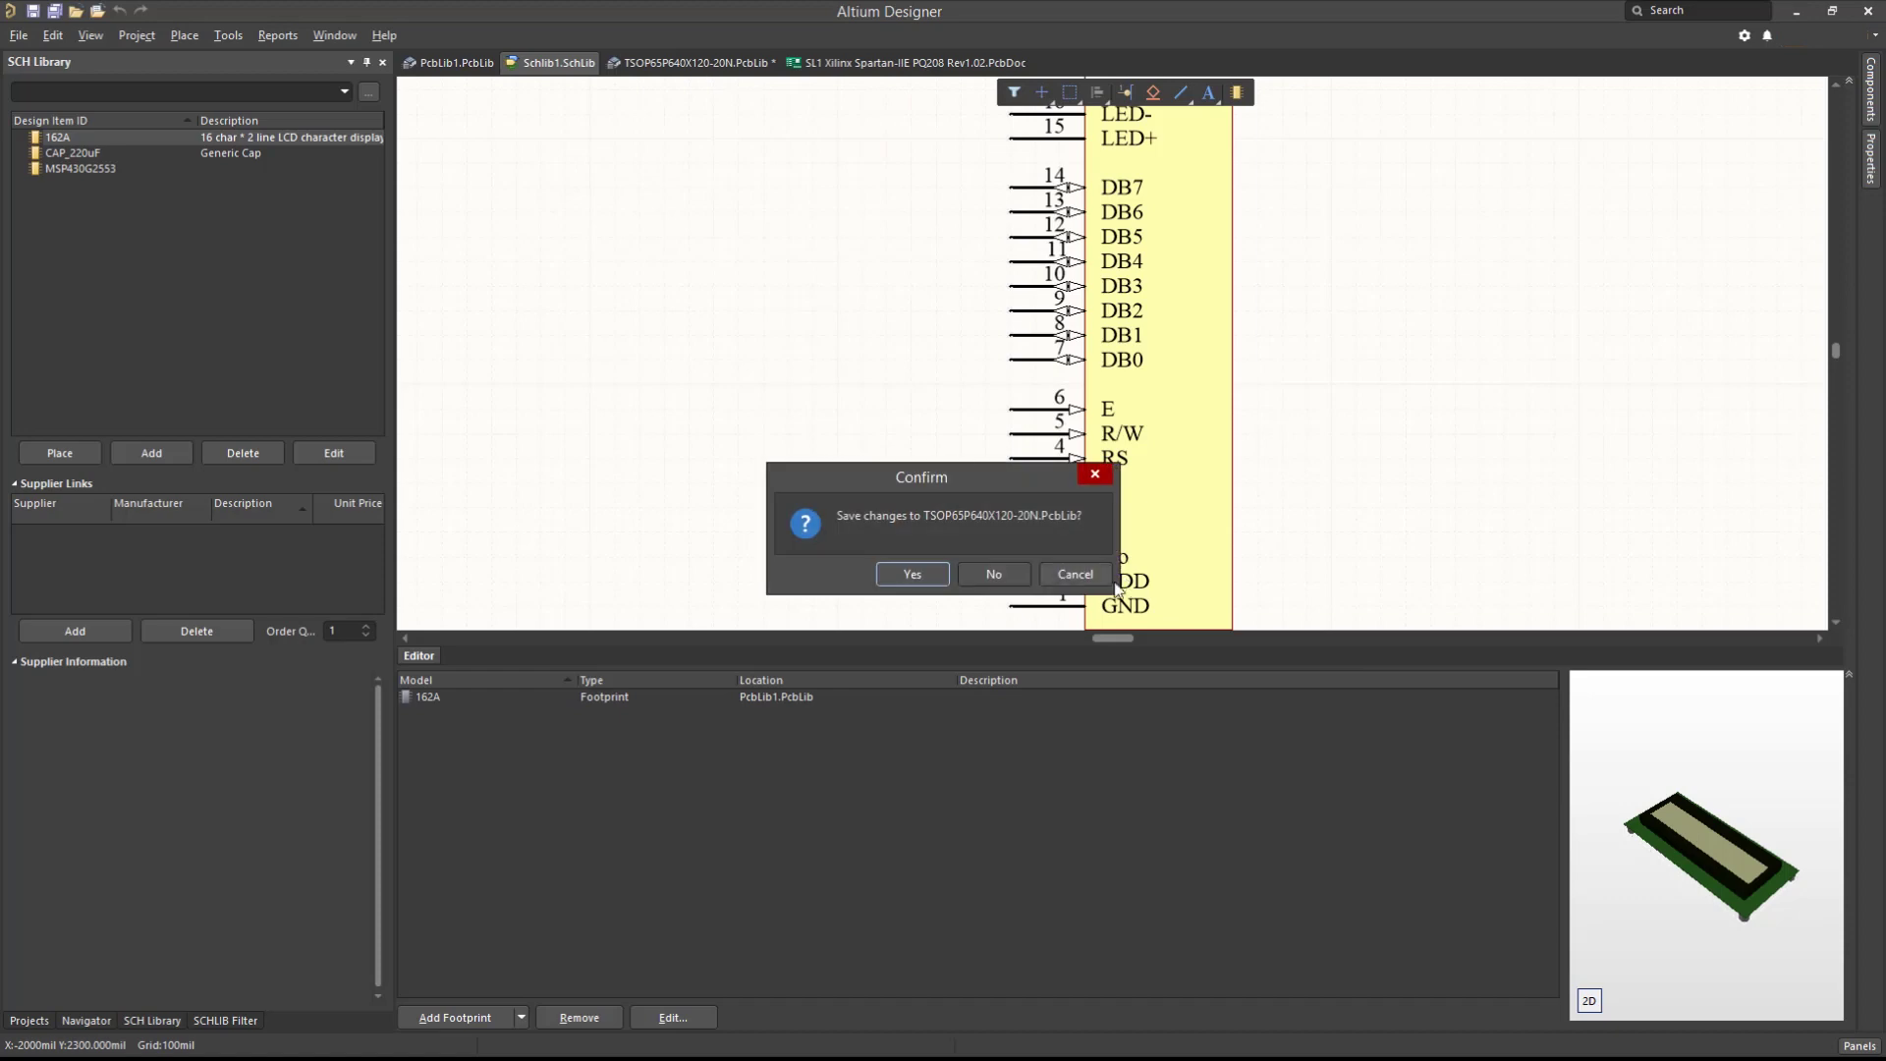
{"action": "left_click", "coordinate": [994, 575]}
{"action": "right_click", "coordinate": [786, 62]}
{"action": "left_click", "coordinate": [821, 115]}
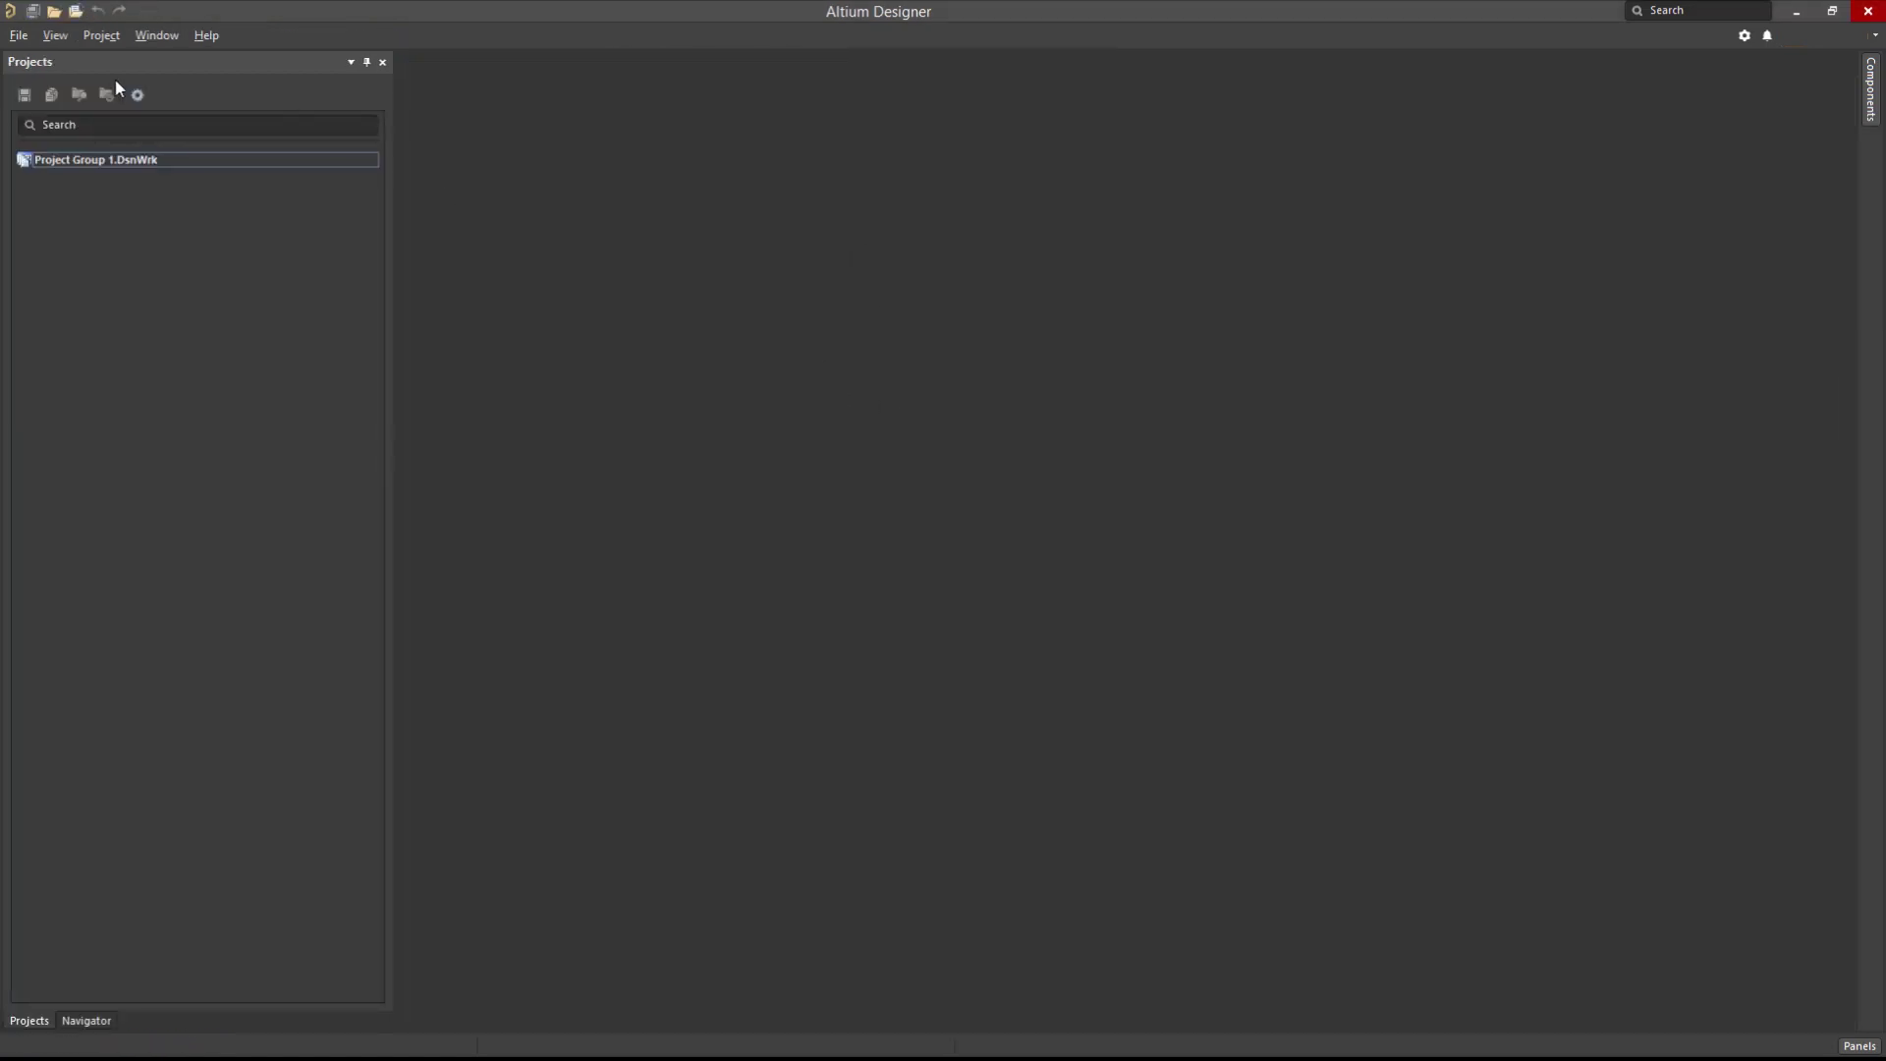
- Create a local PCB project of the default type named PCB_Project_3 in the Altium Projects folder
{"action": "left_click", "coordinate": [18, 35]}
{"action": "mouse_move", "coordinate": [95, 61]}
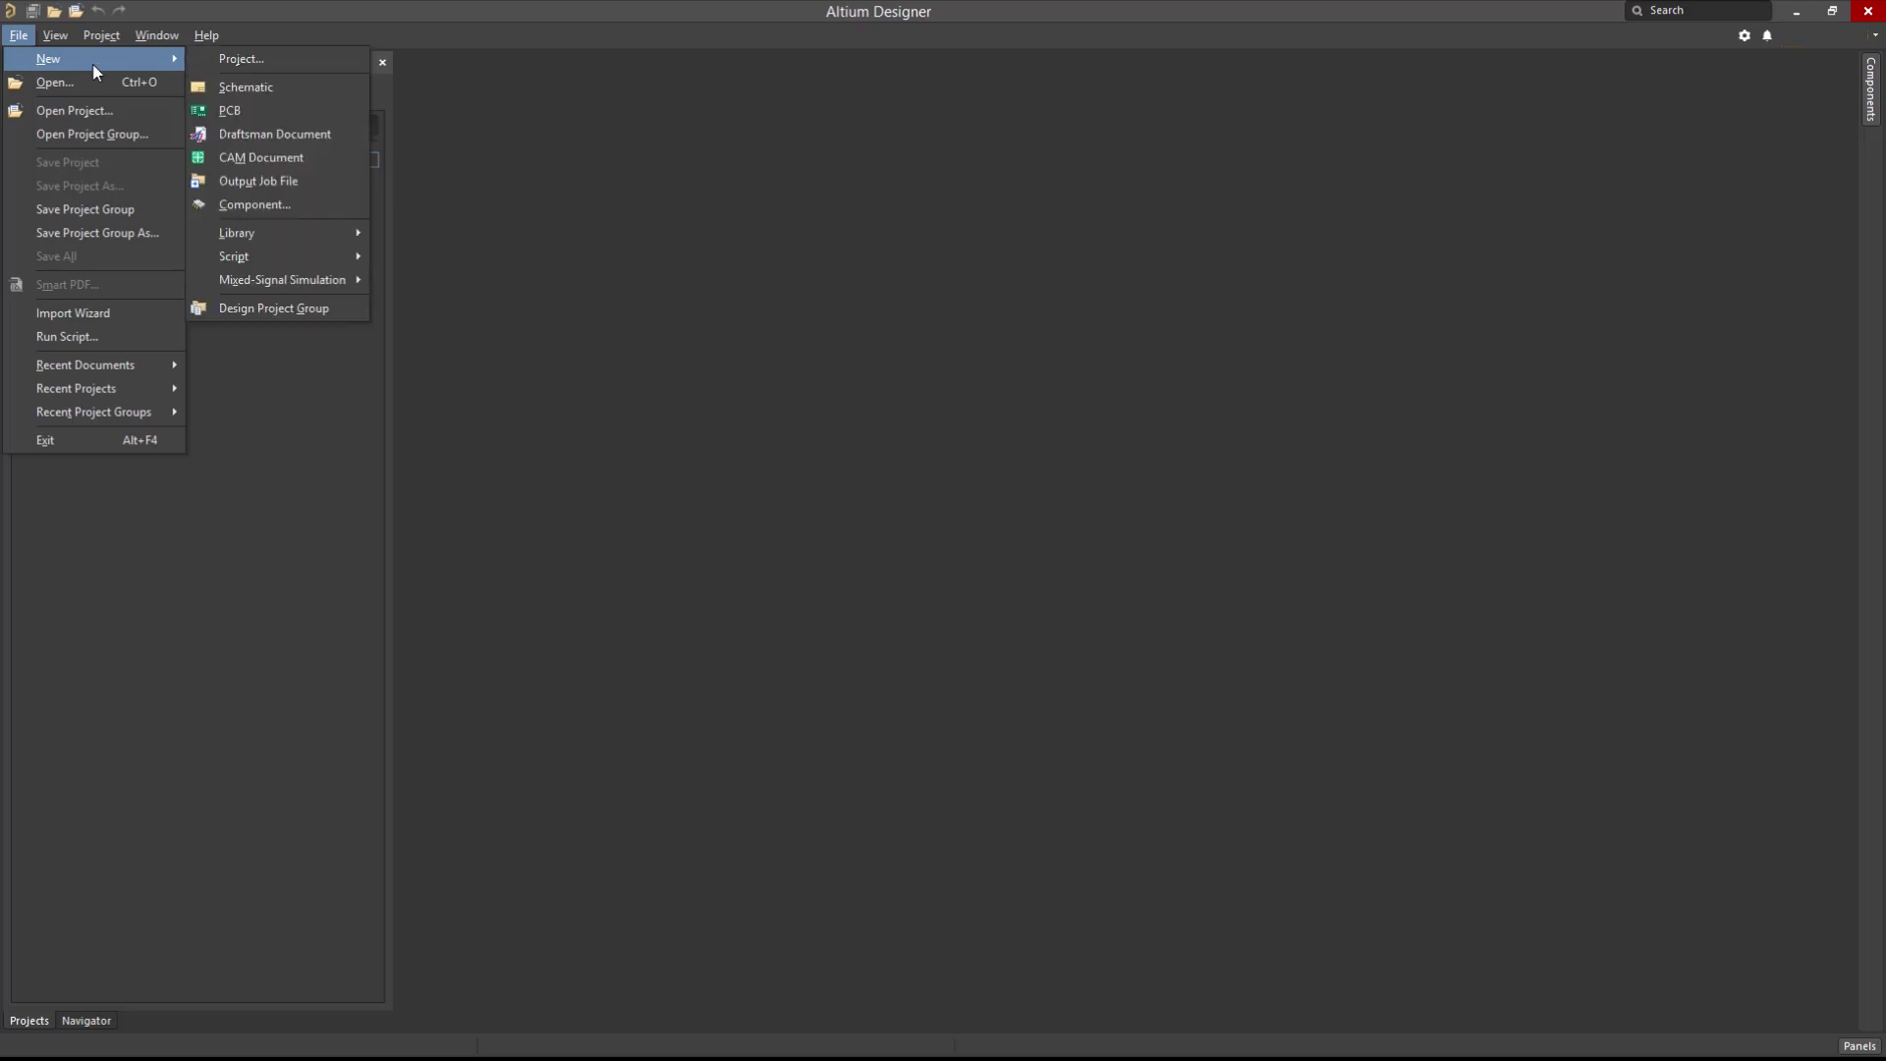
{"action": "left_click", "coordinate": [217, 61]}
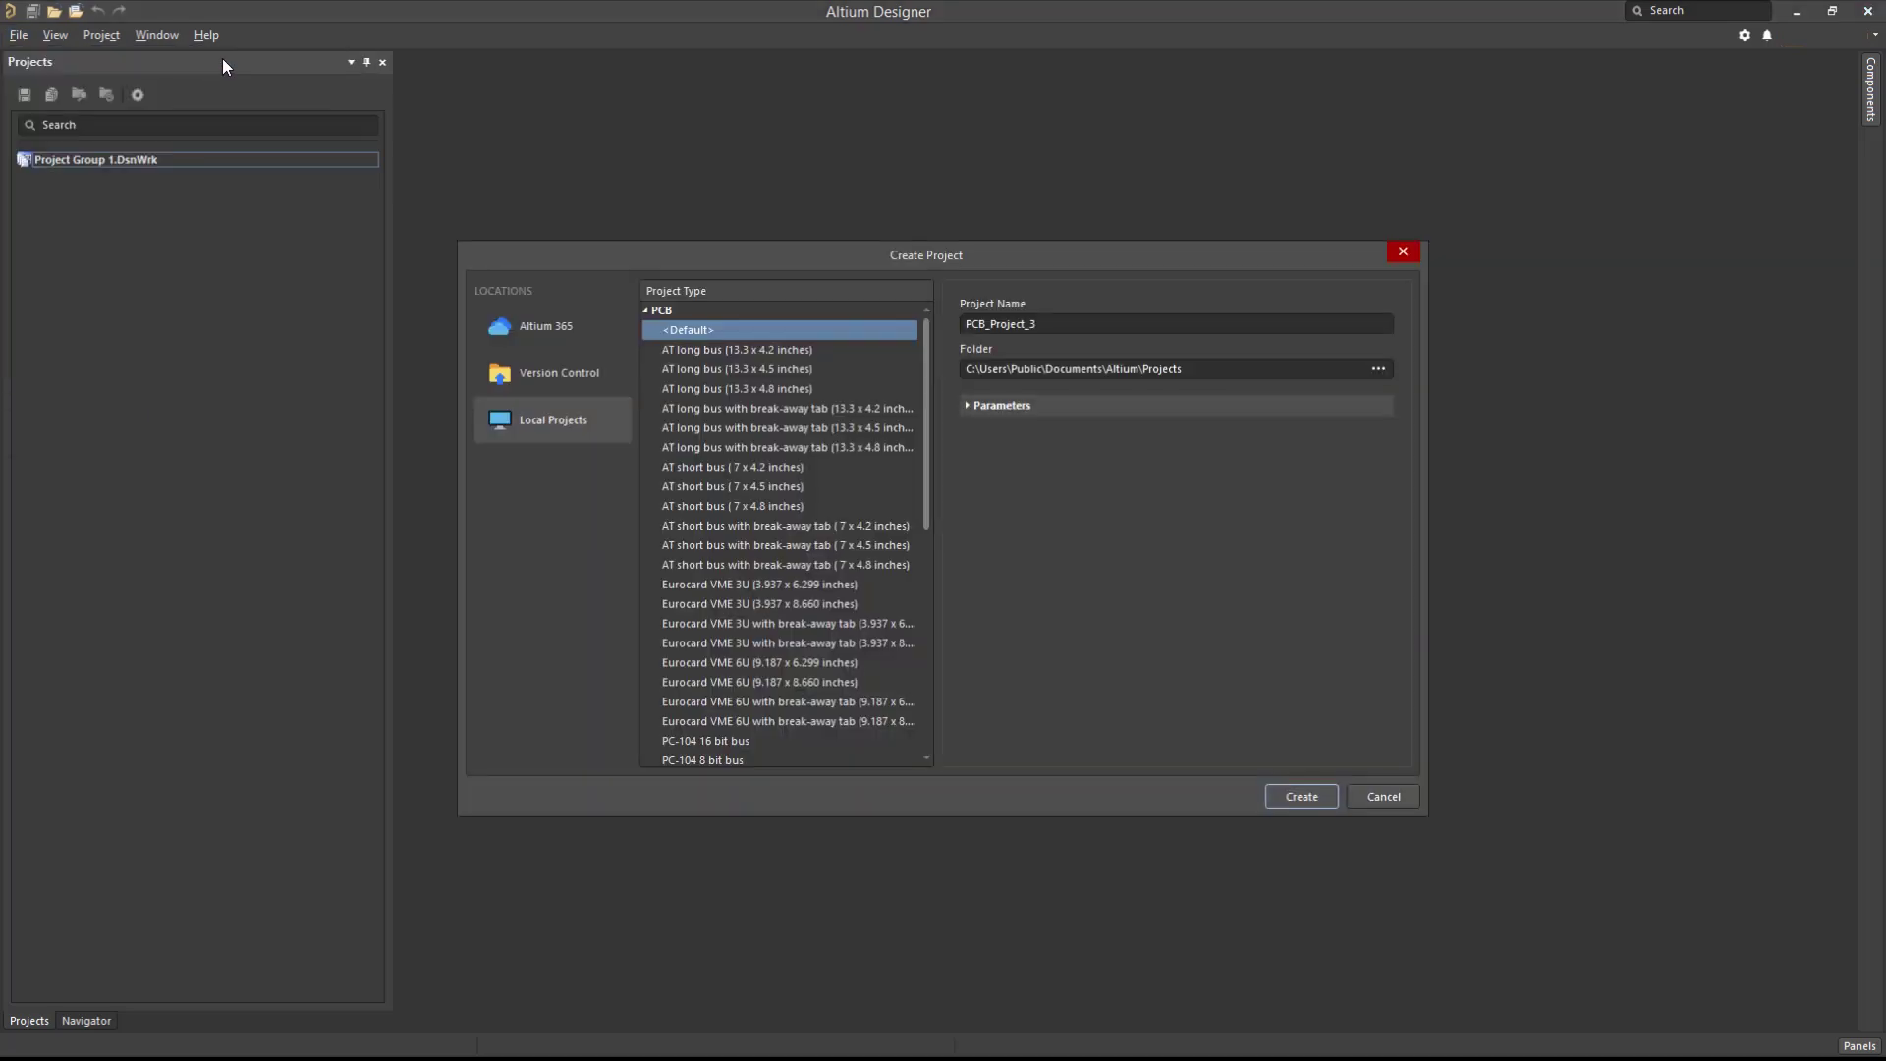
{"action": "left_click", "coordinate": [567, 427]}
{"action": "left_click", "coordinate": [1044, 327]}
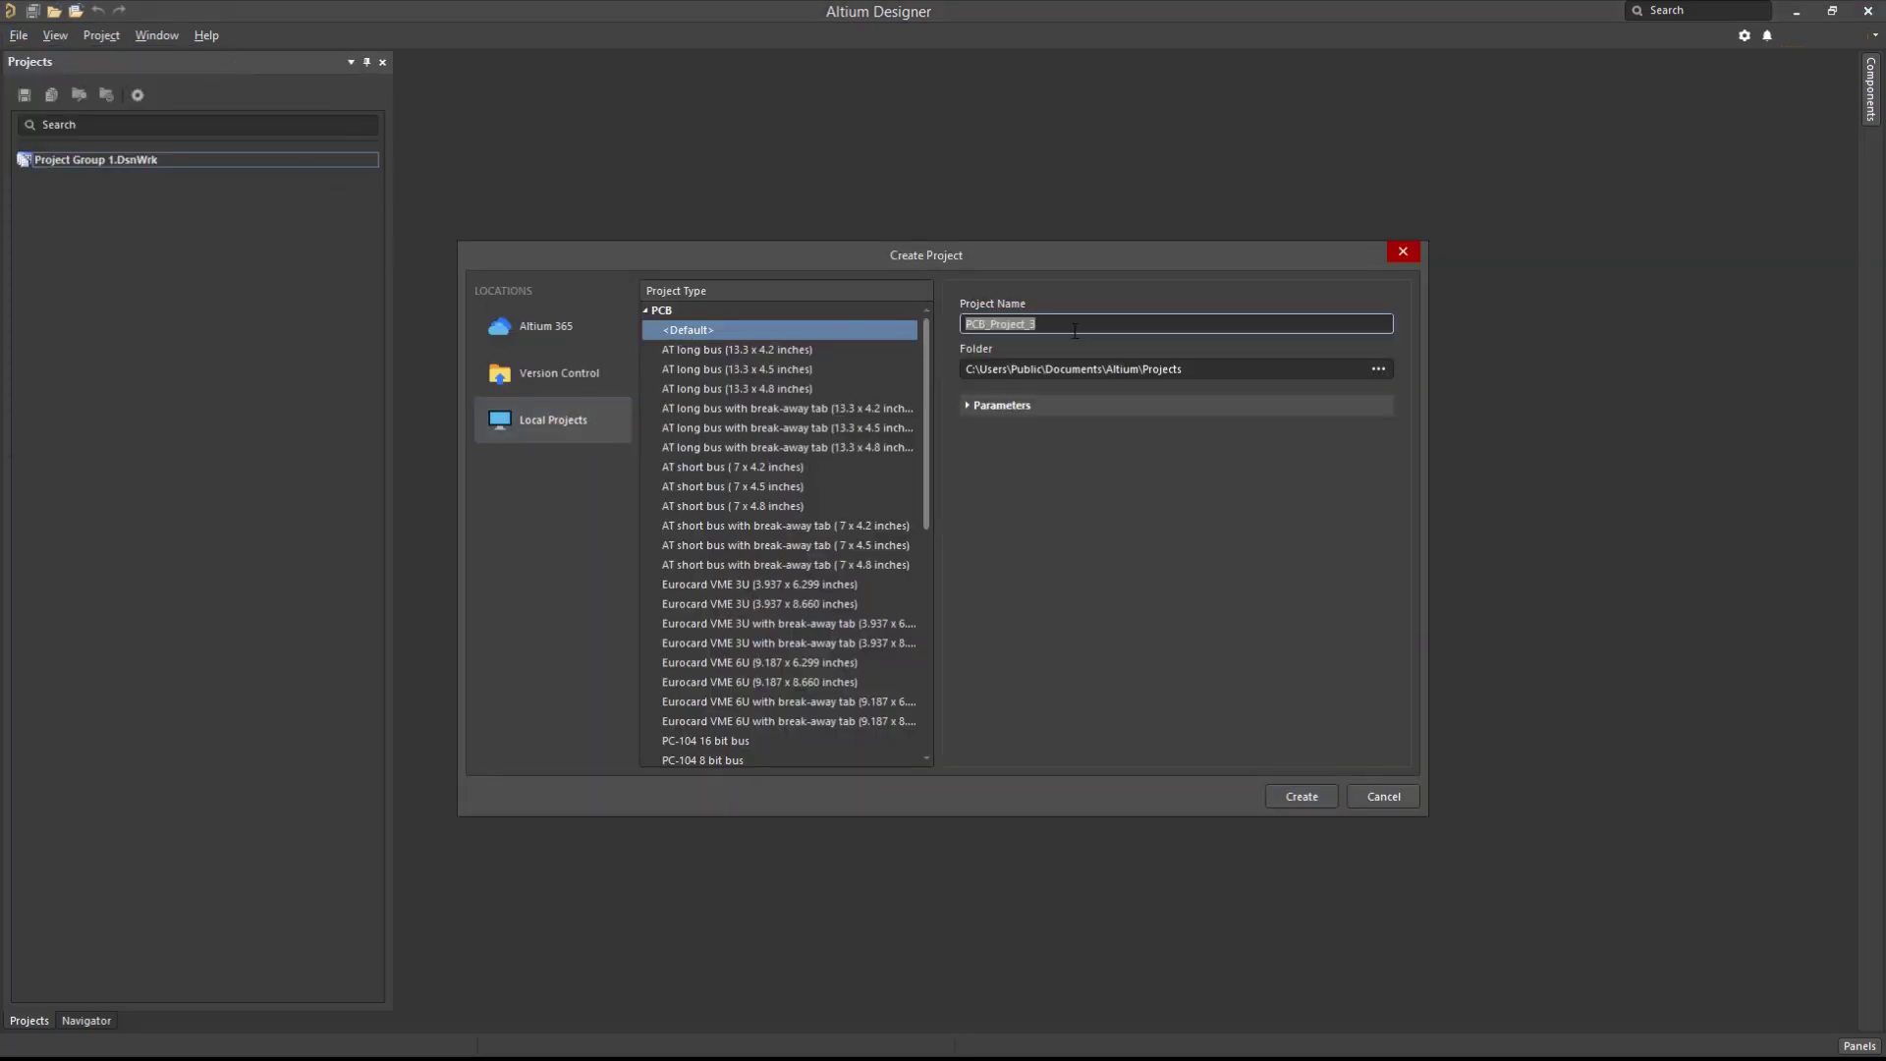
{"action": "left_click", "coordinate": [1299, 798]}
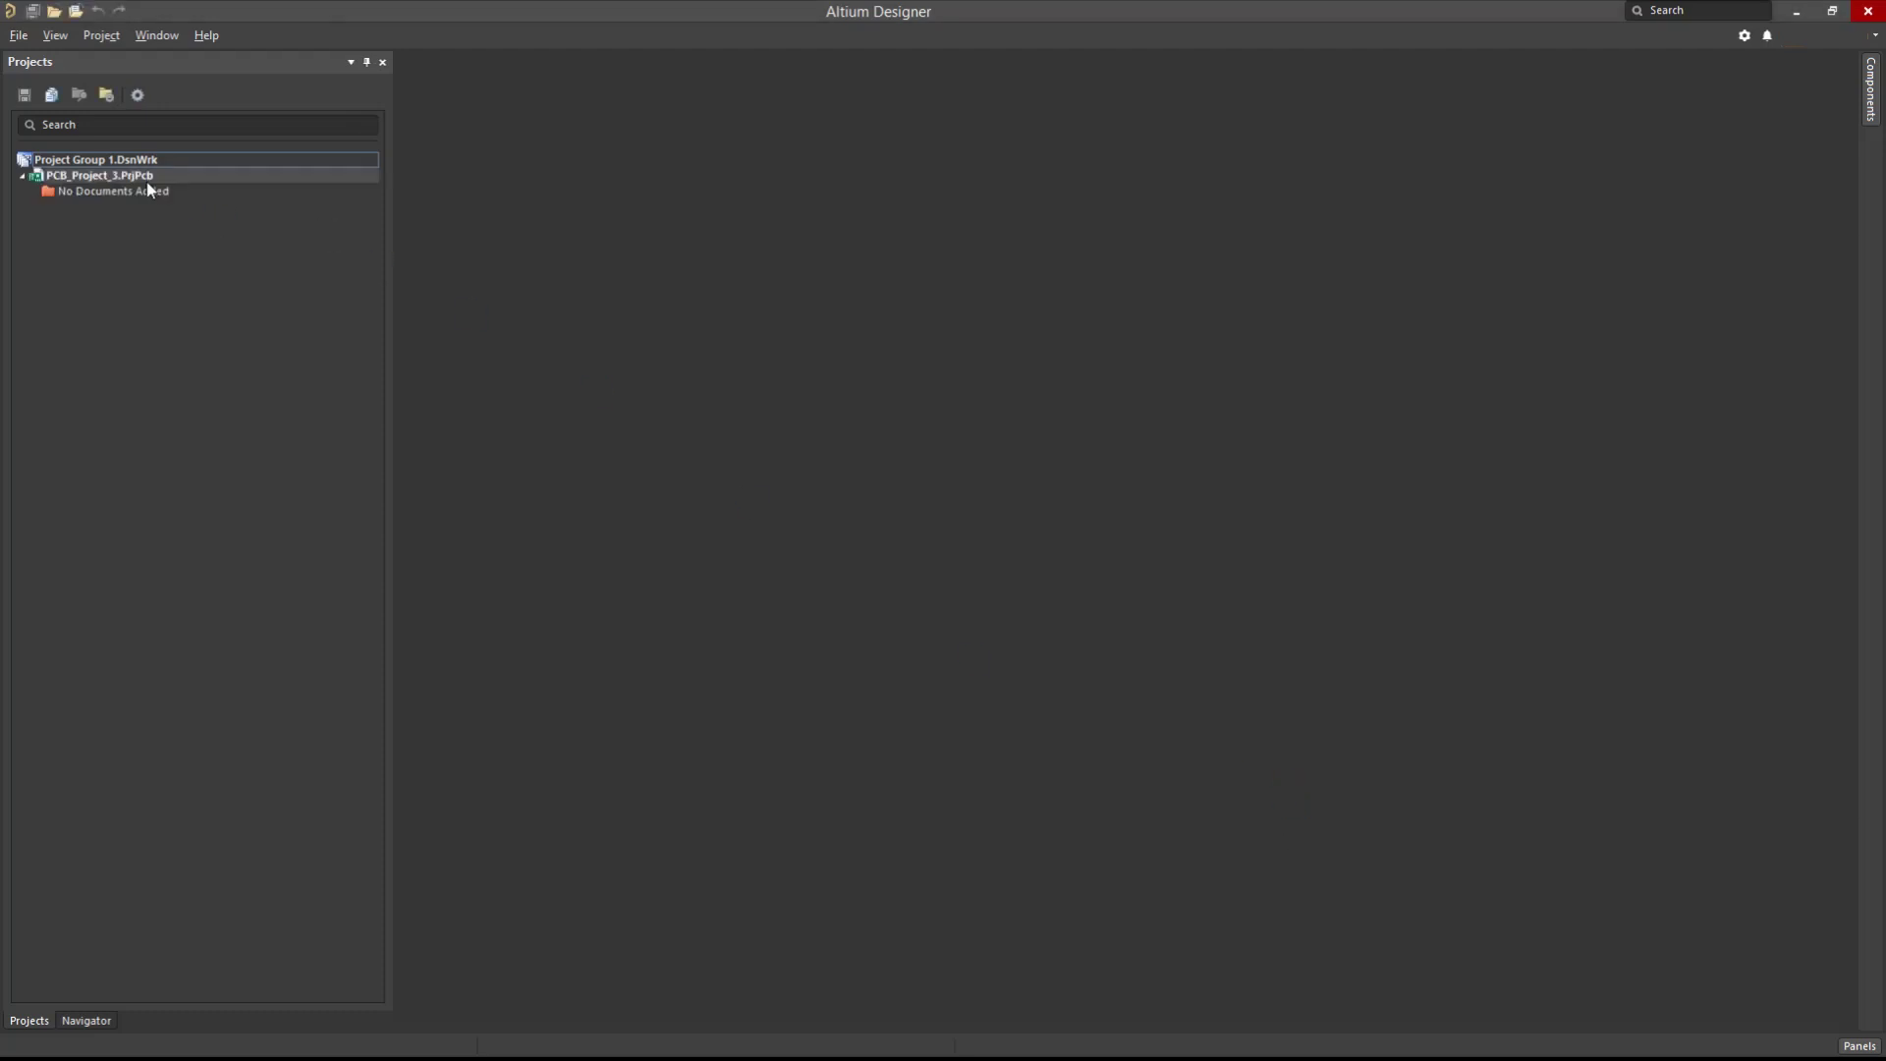
- Add a new schematic sheet and a new PCB document to PCB_Project_3
{"action": "right_click", "coordinate": [153, 179]}
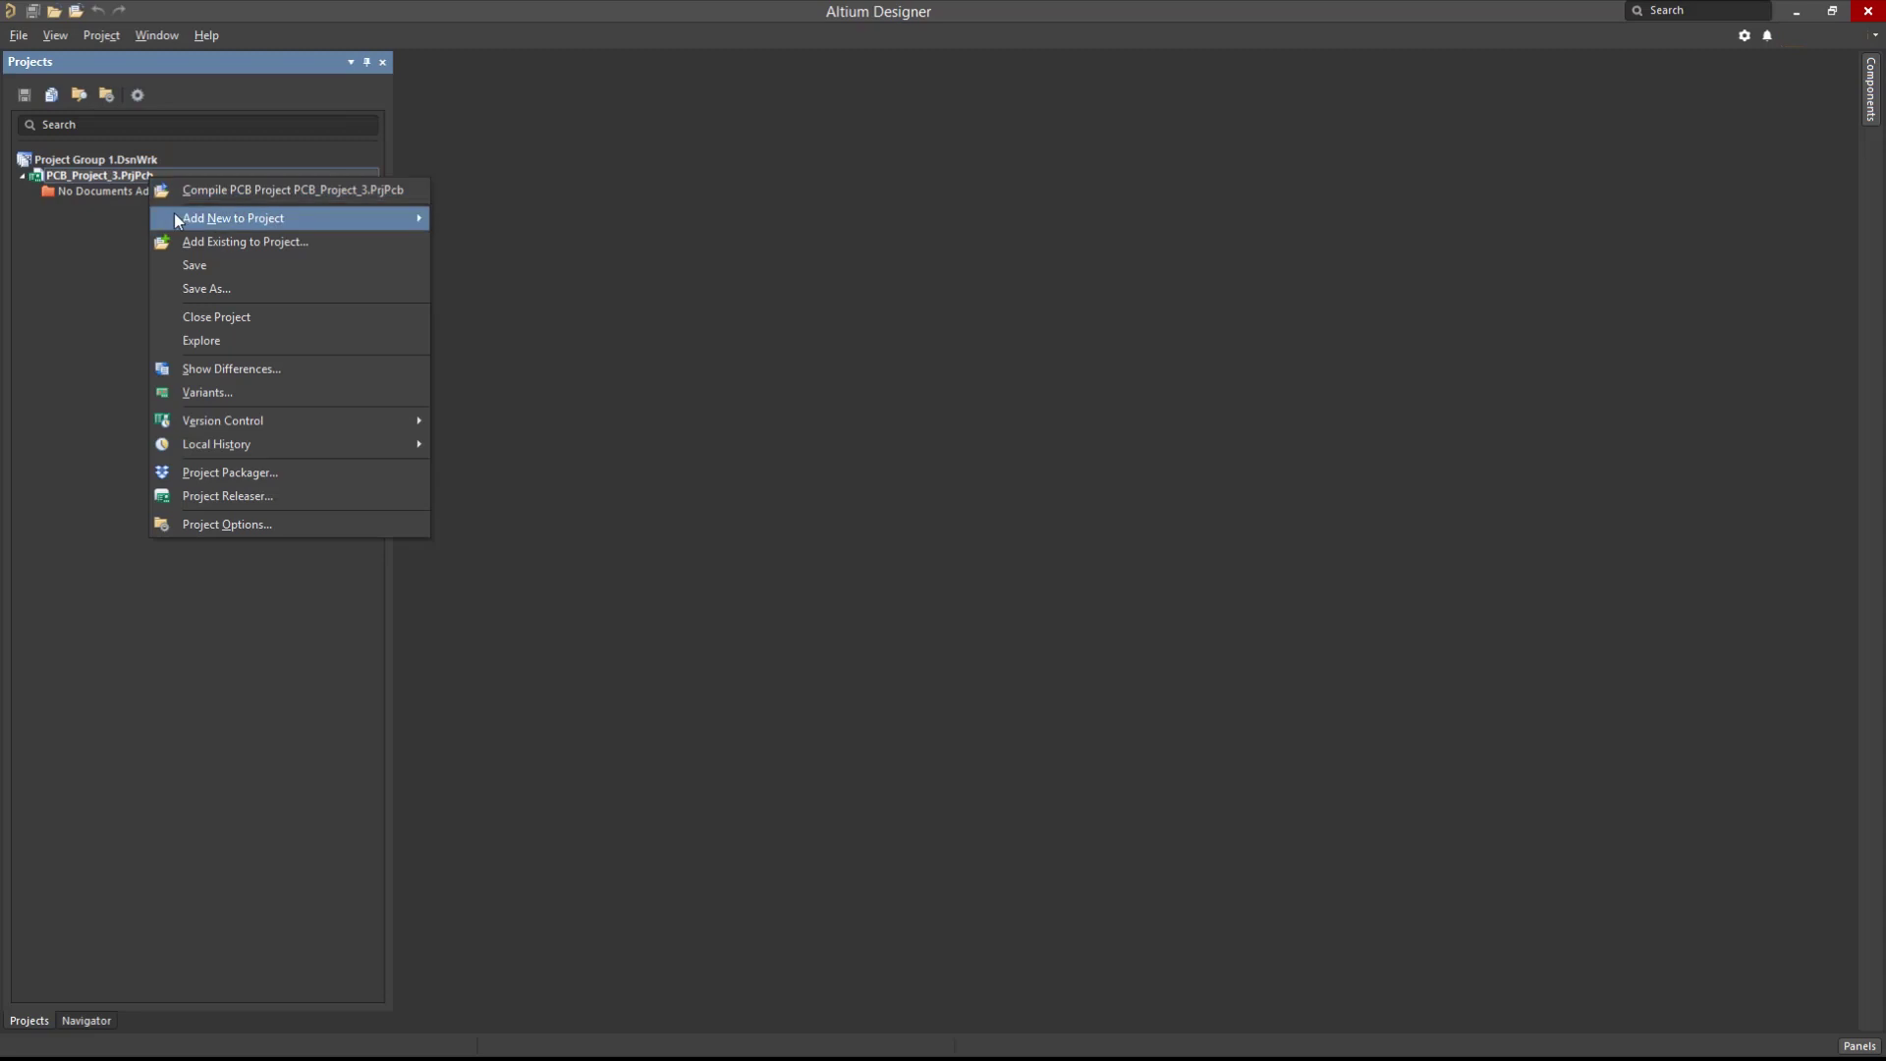
{"action": "mouse_move", "coordinate": [262, 224]}
{"action": "left_click", "coordinate": [444, 217]}
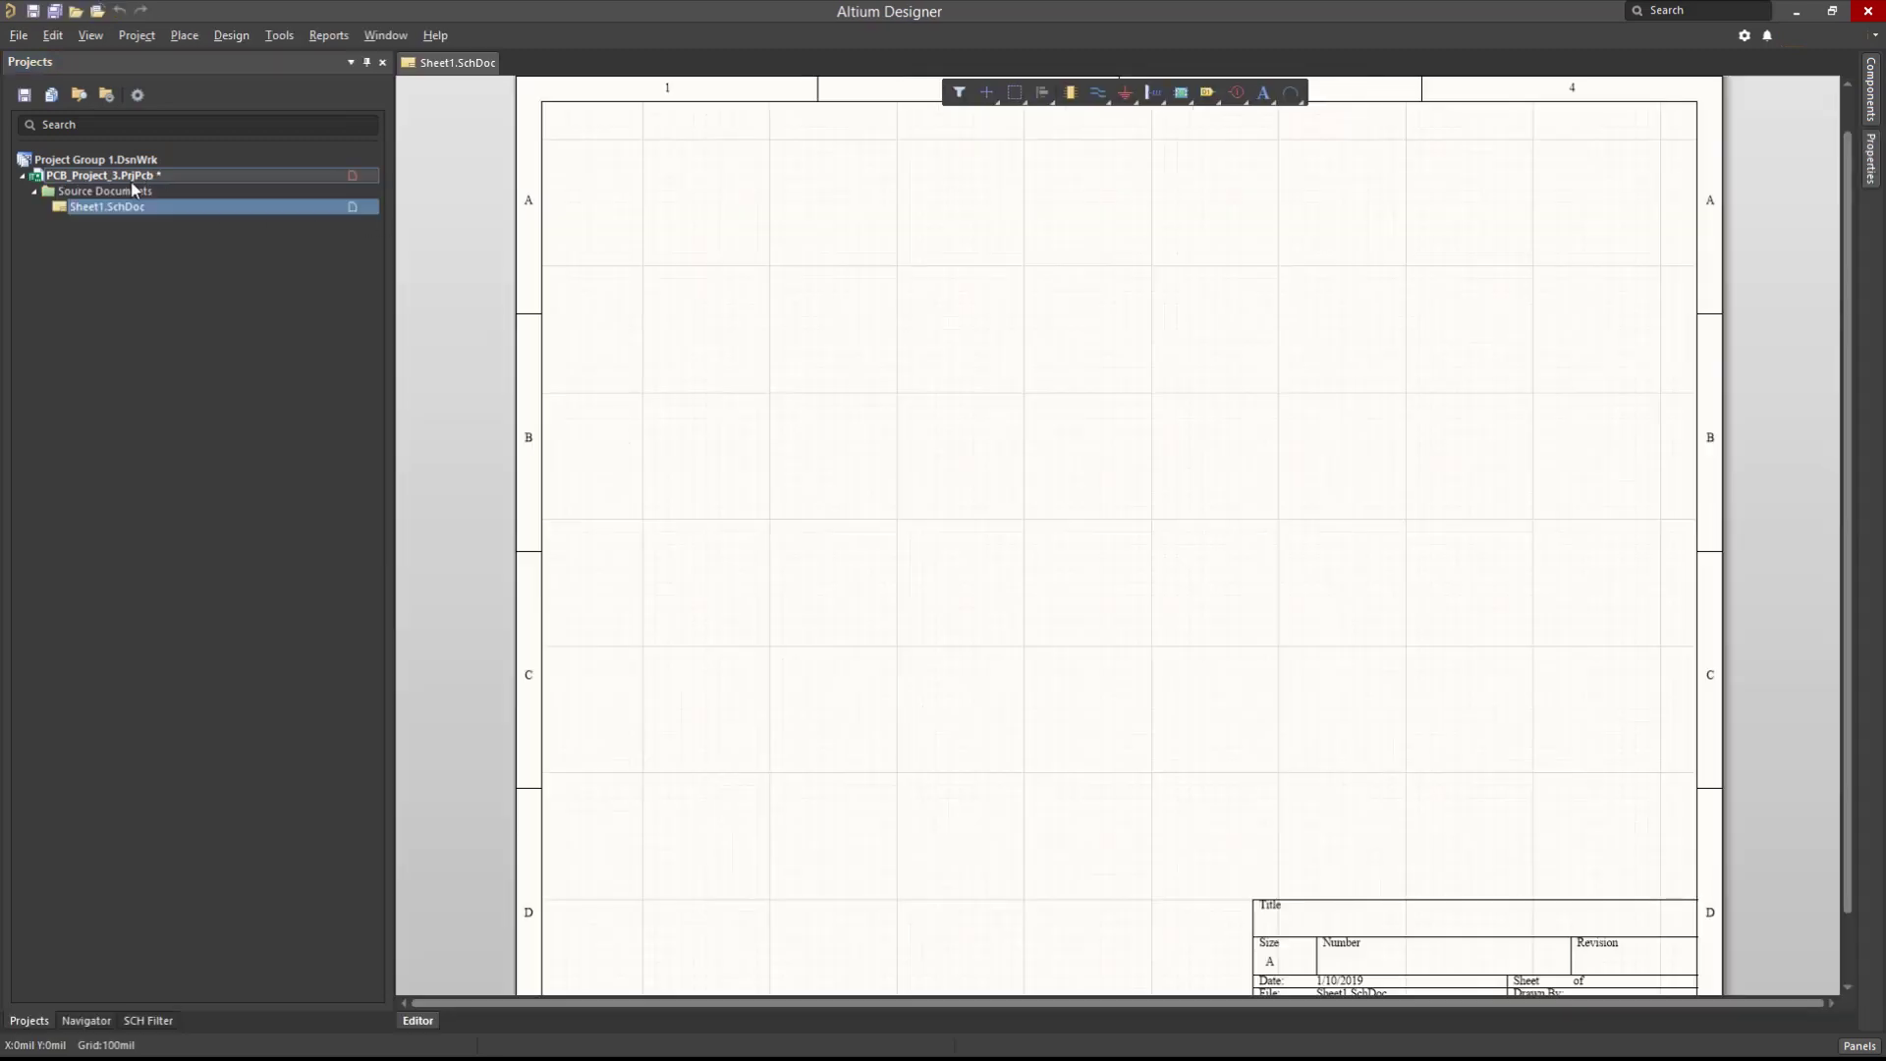
{"action": "right_click", "coordinate": [134, 189]}
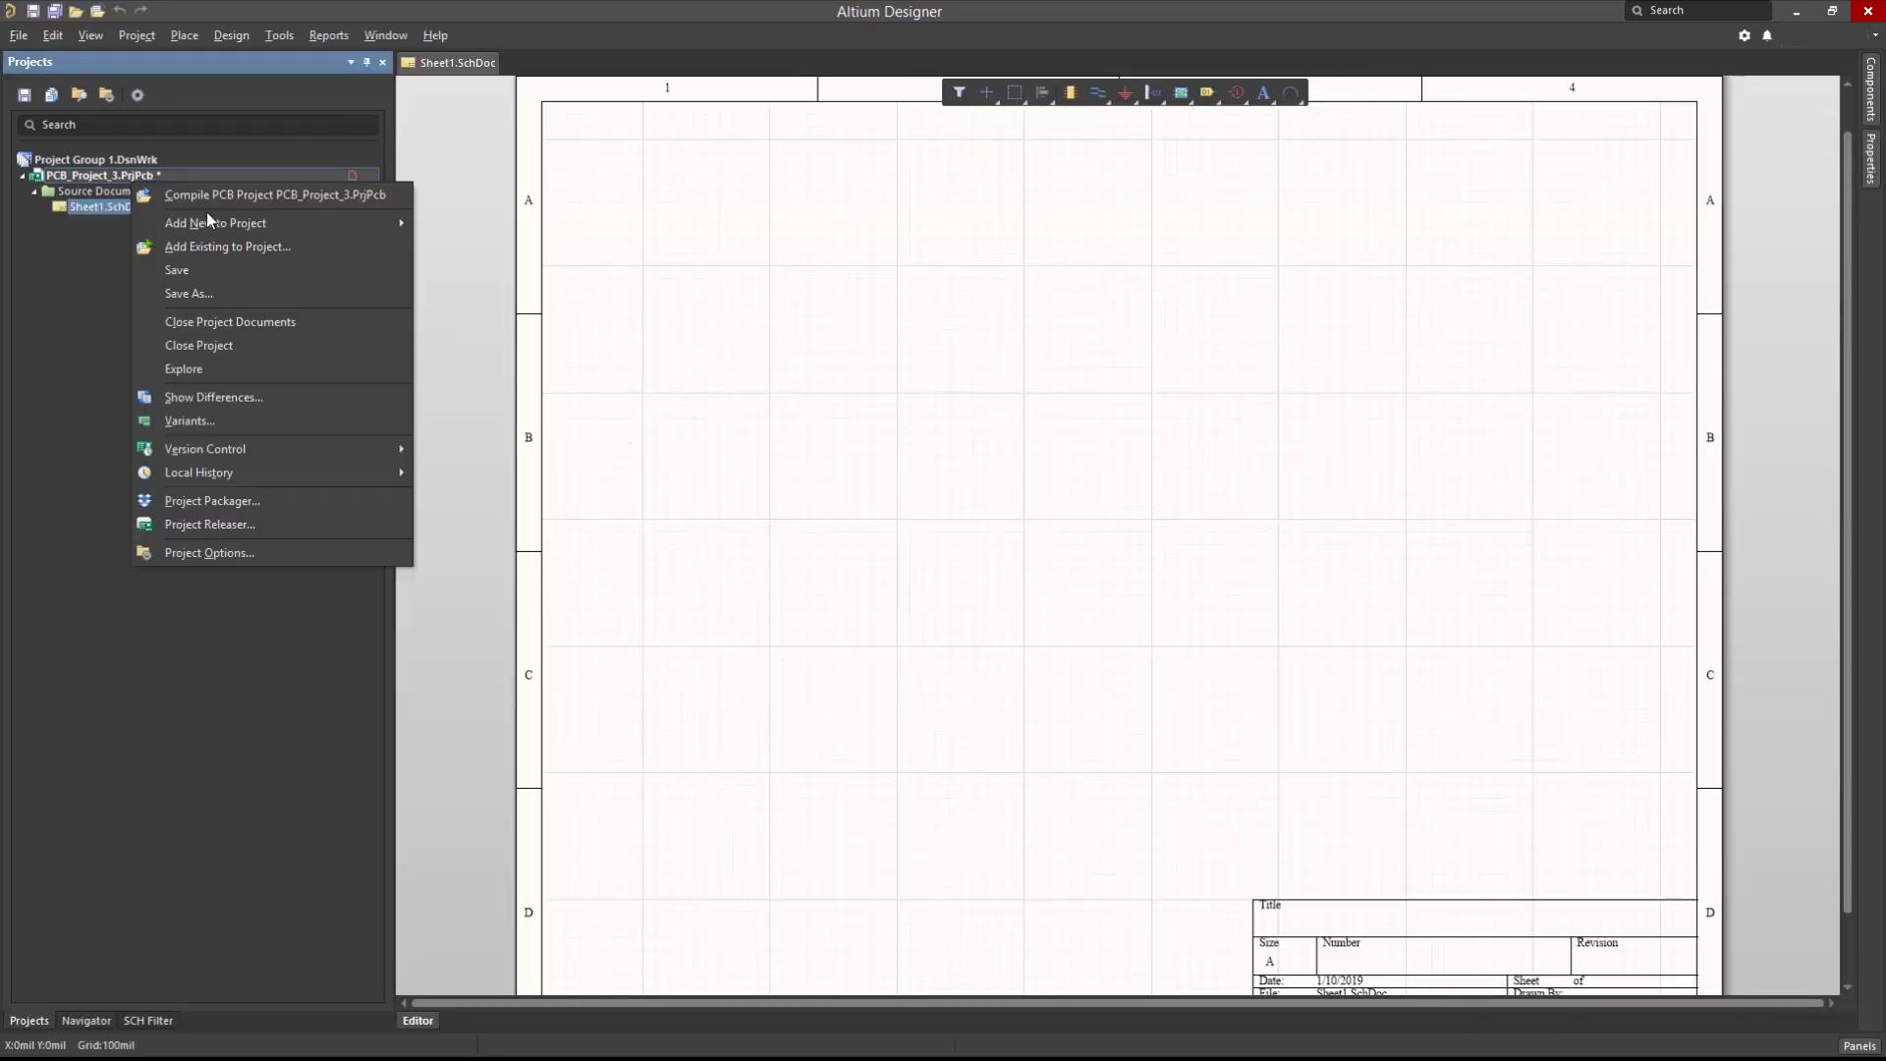
{"action": "mouse_move", "coordinate": [305, 224]}
{"action": "left_click", "coordinate": [438, 246]}
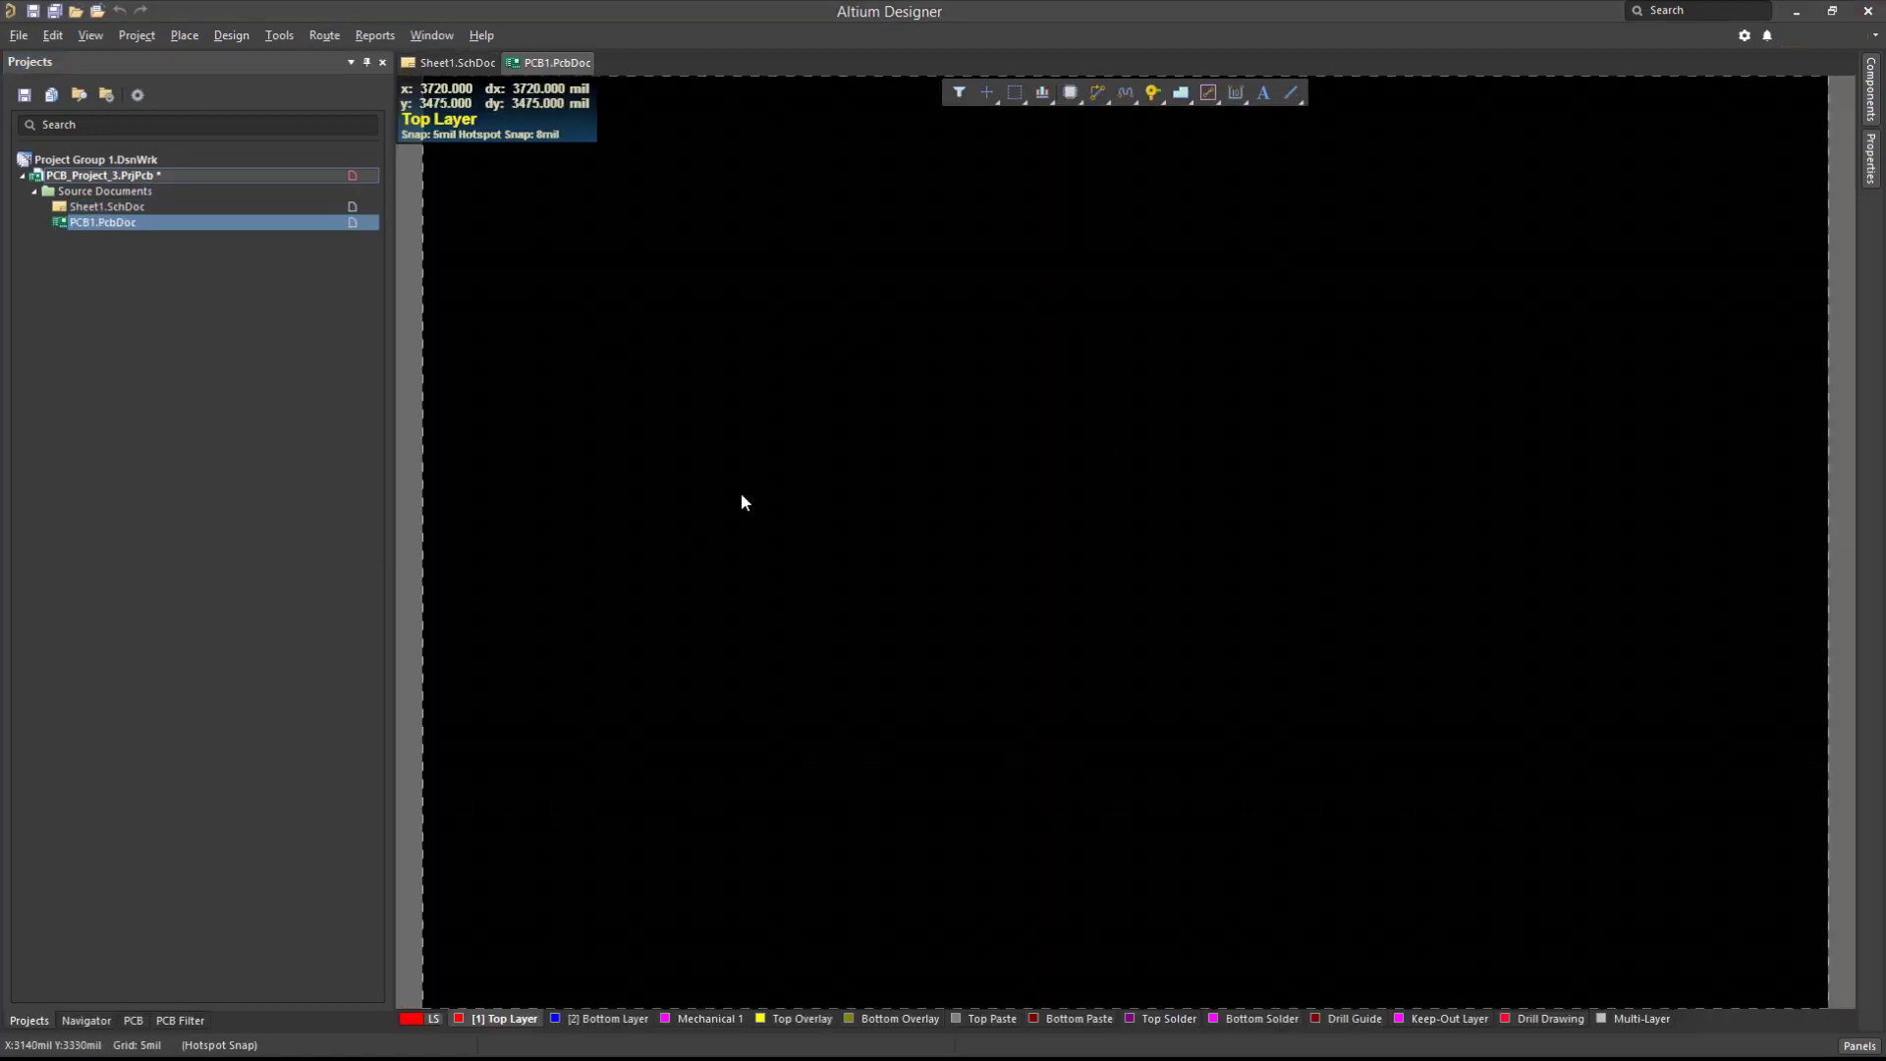
- Place CAP_220uF near the top of Sheet1.SchDoc and the 162A LCD below it, both from Schlib1.SchLib
{"action": "left_click", "coordinate": [106, 207]}
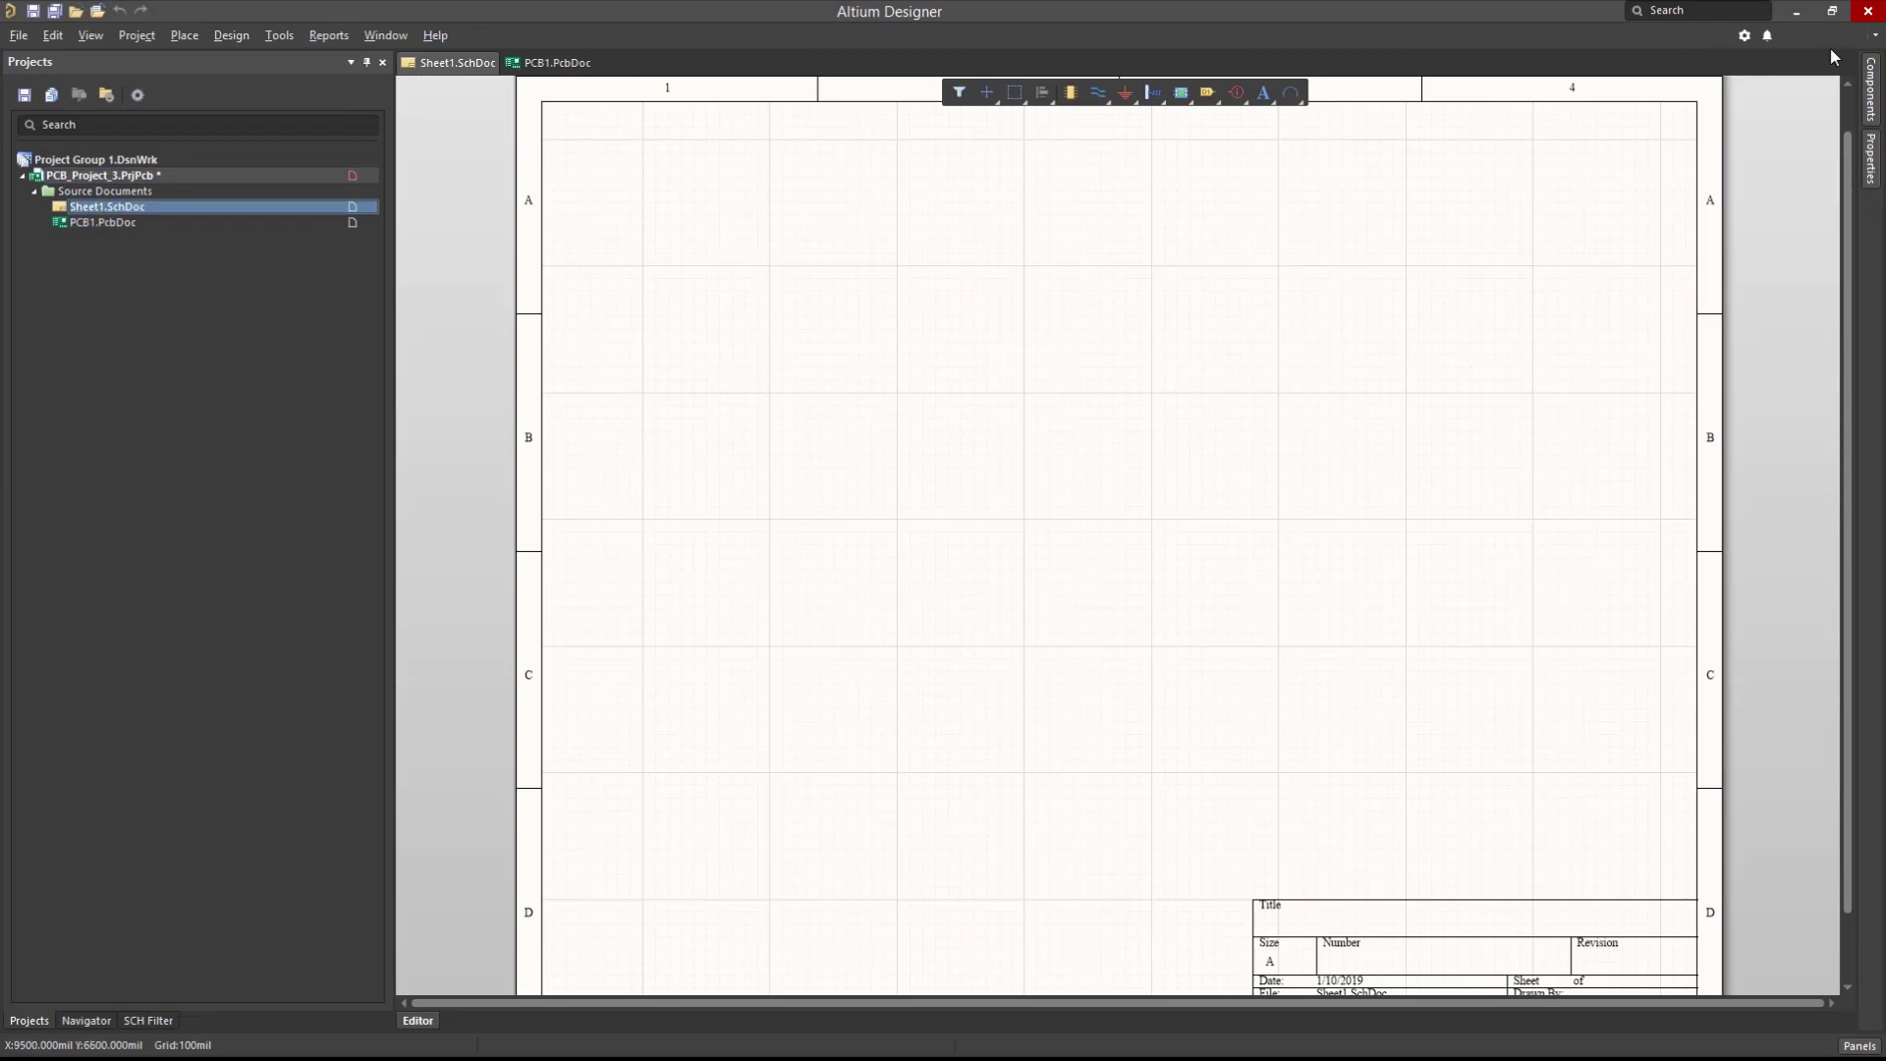
{"action": "left_click", "coordinate": [1872, 73]}
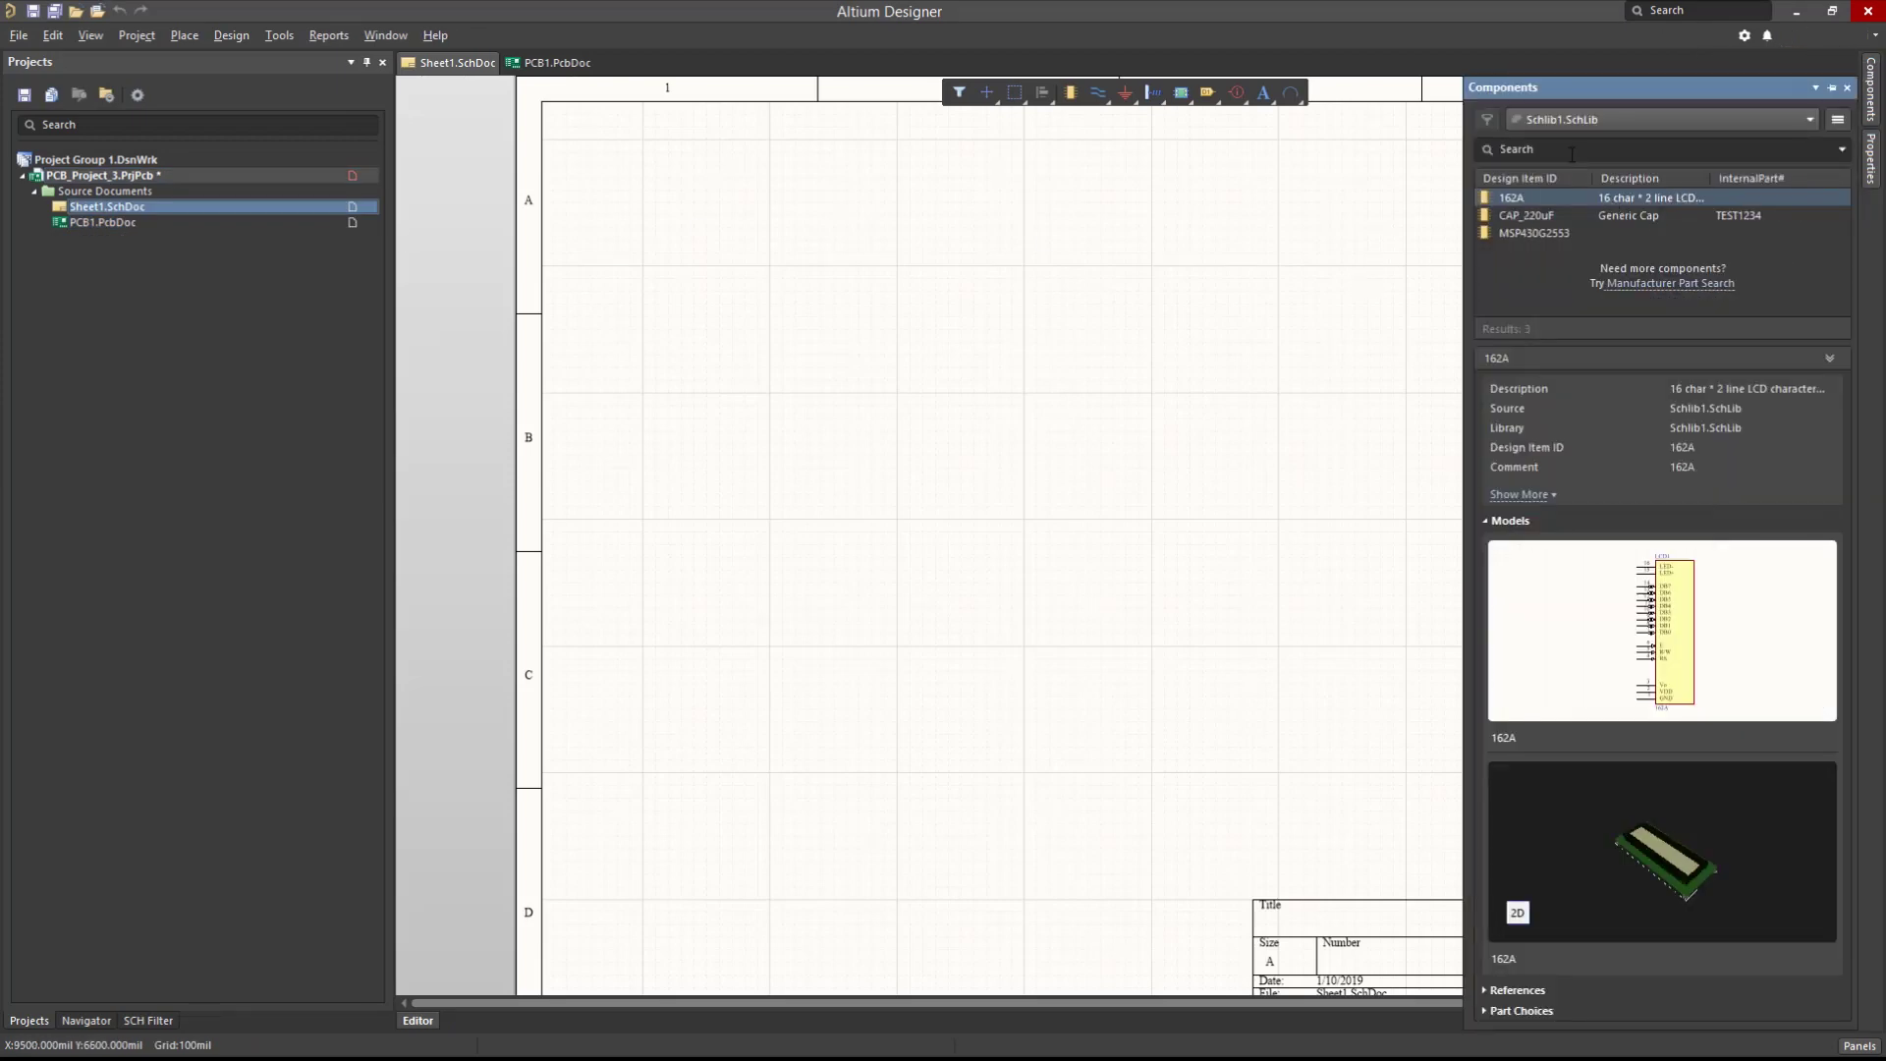
{"action": "left_click", "coordinate": [1508, 218]}
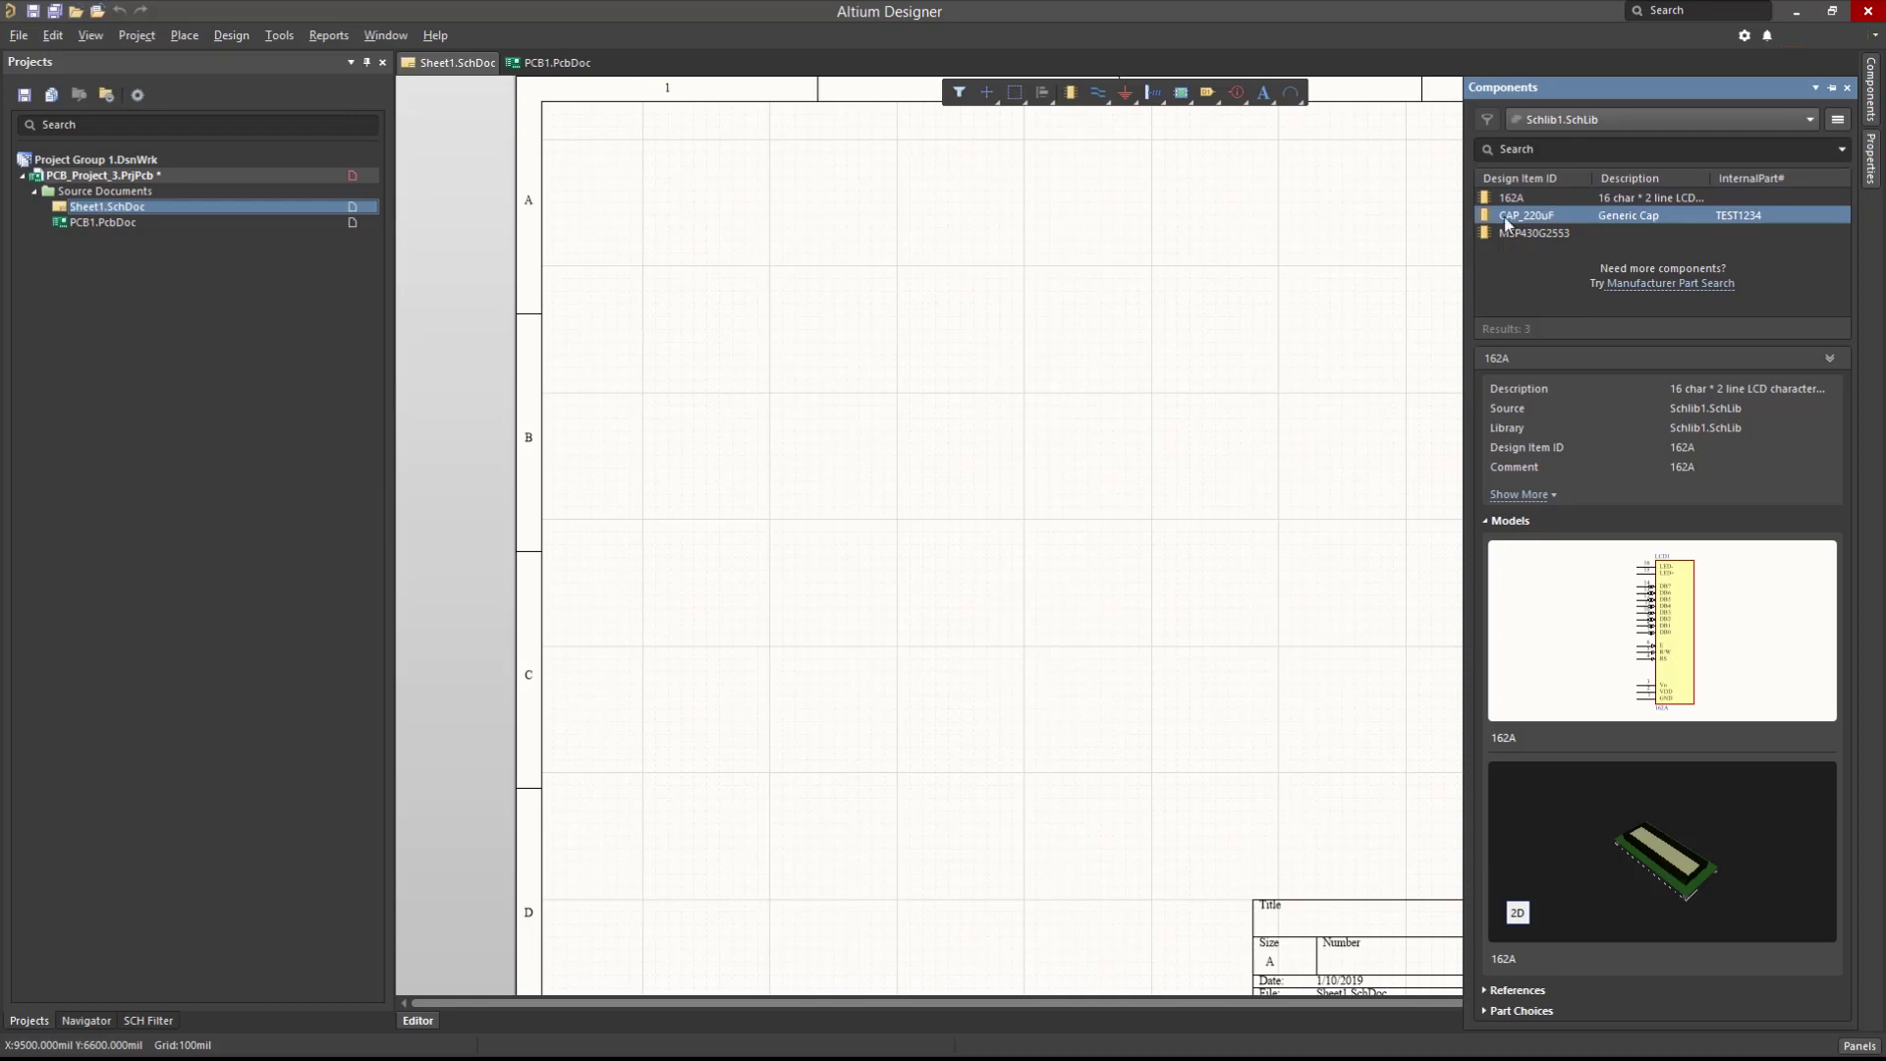
{"action": "left_click_drag", "start_coordinate": [1510, 219], "coordinate": [771, 281]}
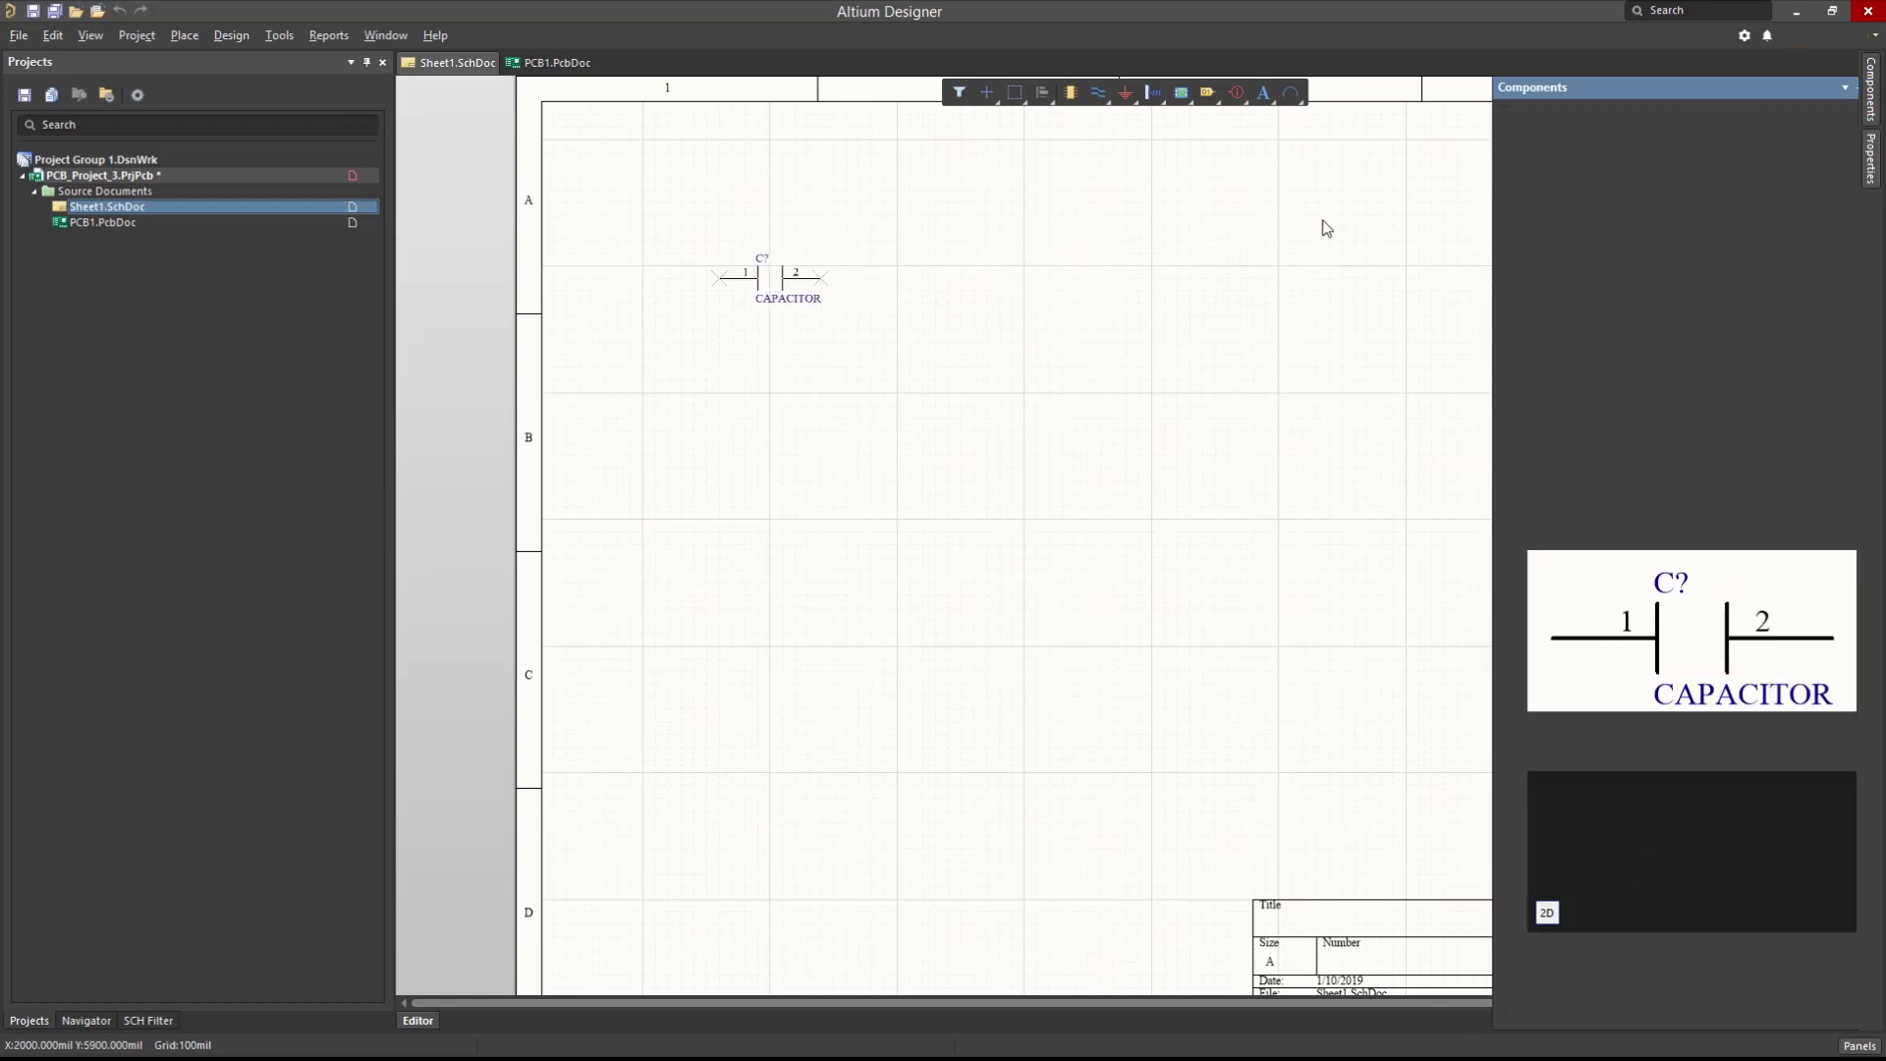
{"action": "left_click", "coordinate": [1871, 89]}
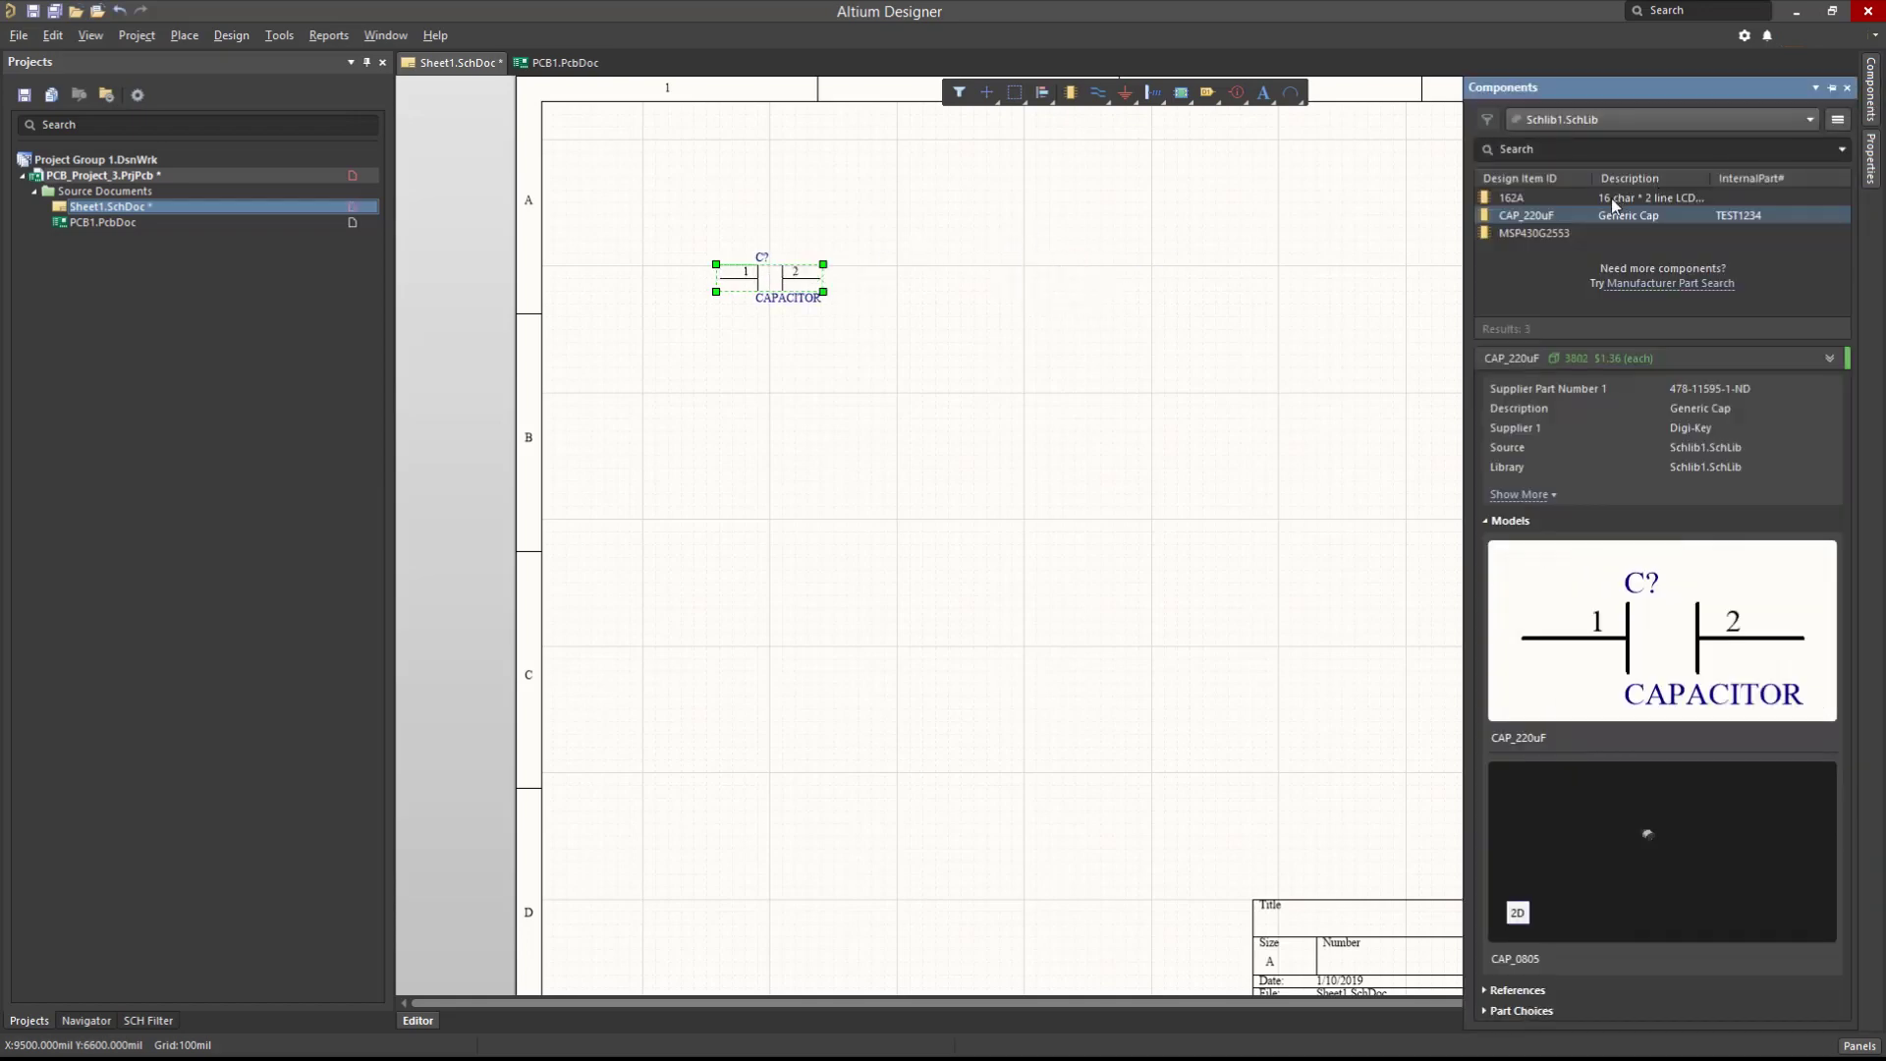
{"action": "left_click_drag", "start_coordinate": [1513, 198], "coordinate": [737, 543]}
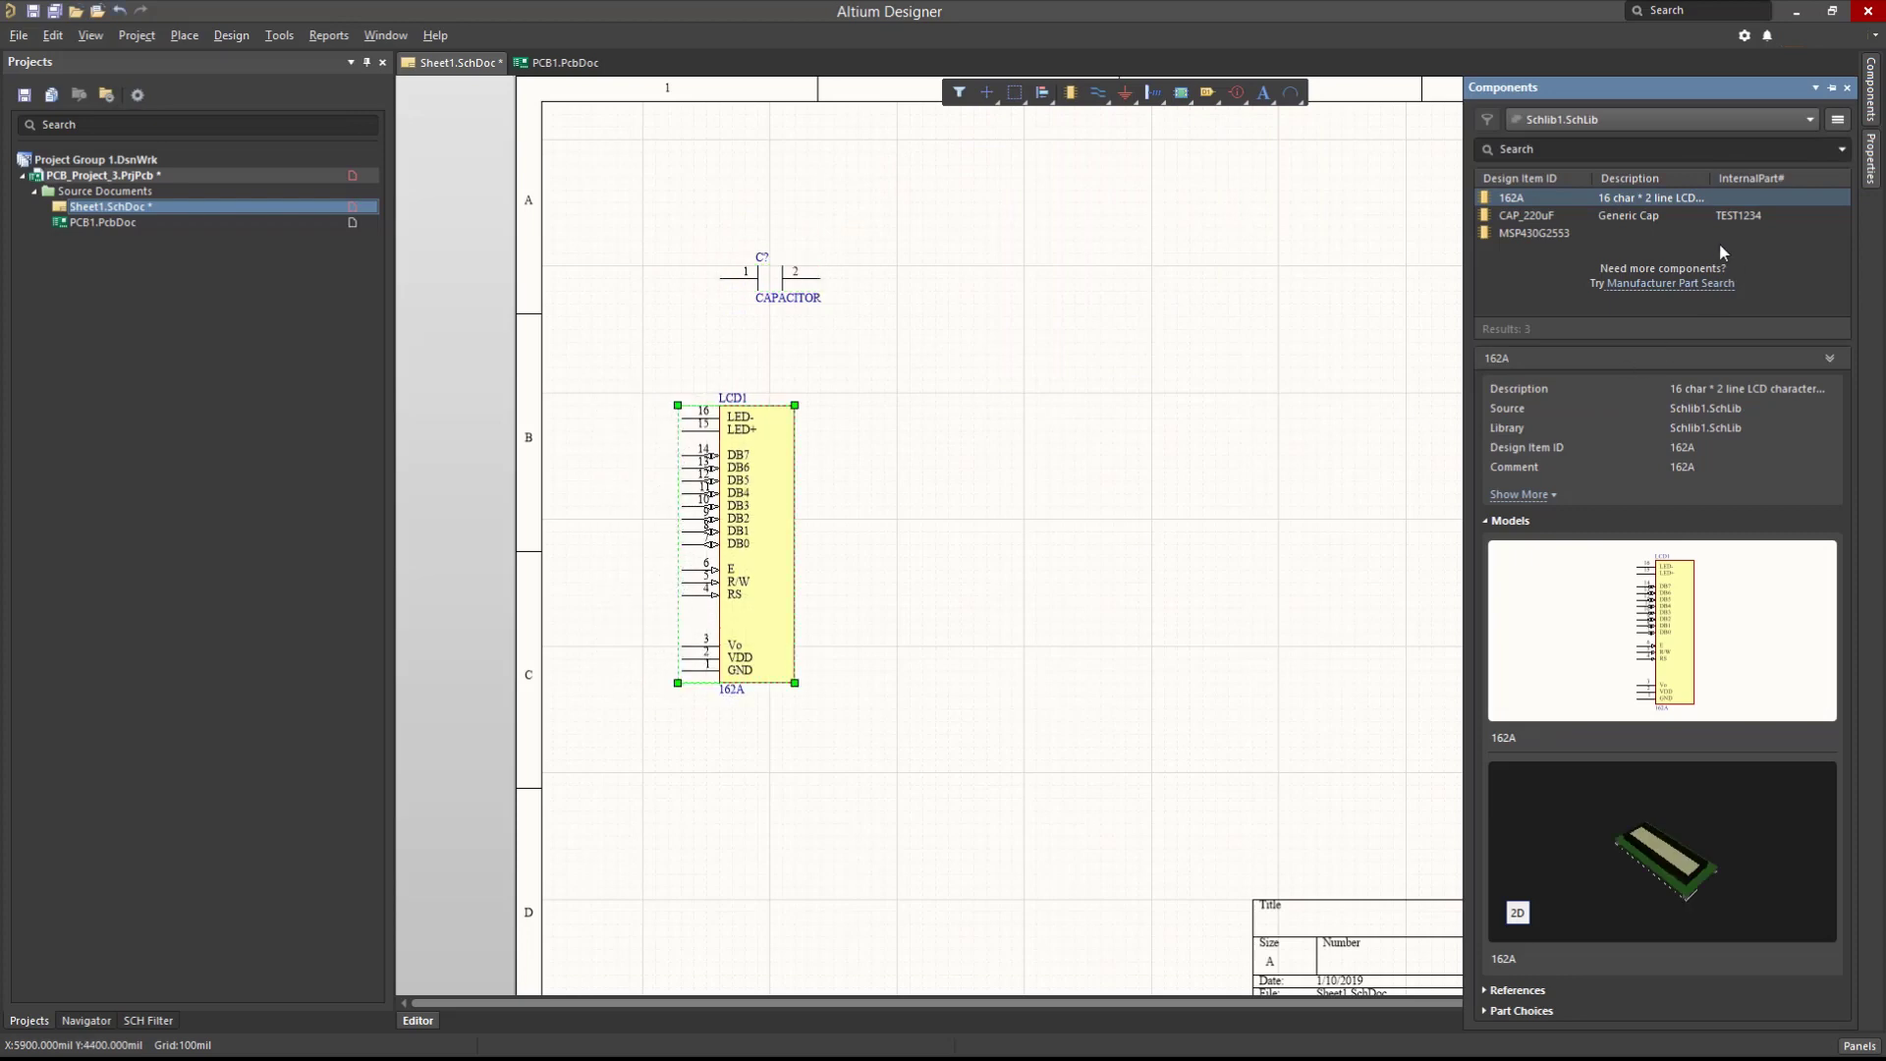
- Place MSP430G2553 from Schlib1.SchLib beside the LCD and transfer the schematic components to PCB1.PcbDoc with an executed engineering change order
{"action": "left_click_drag", "start_coordinate": [1569, 234], "coordinate": [923, 387]}
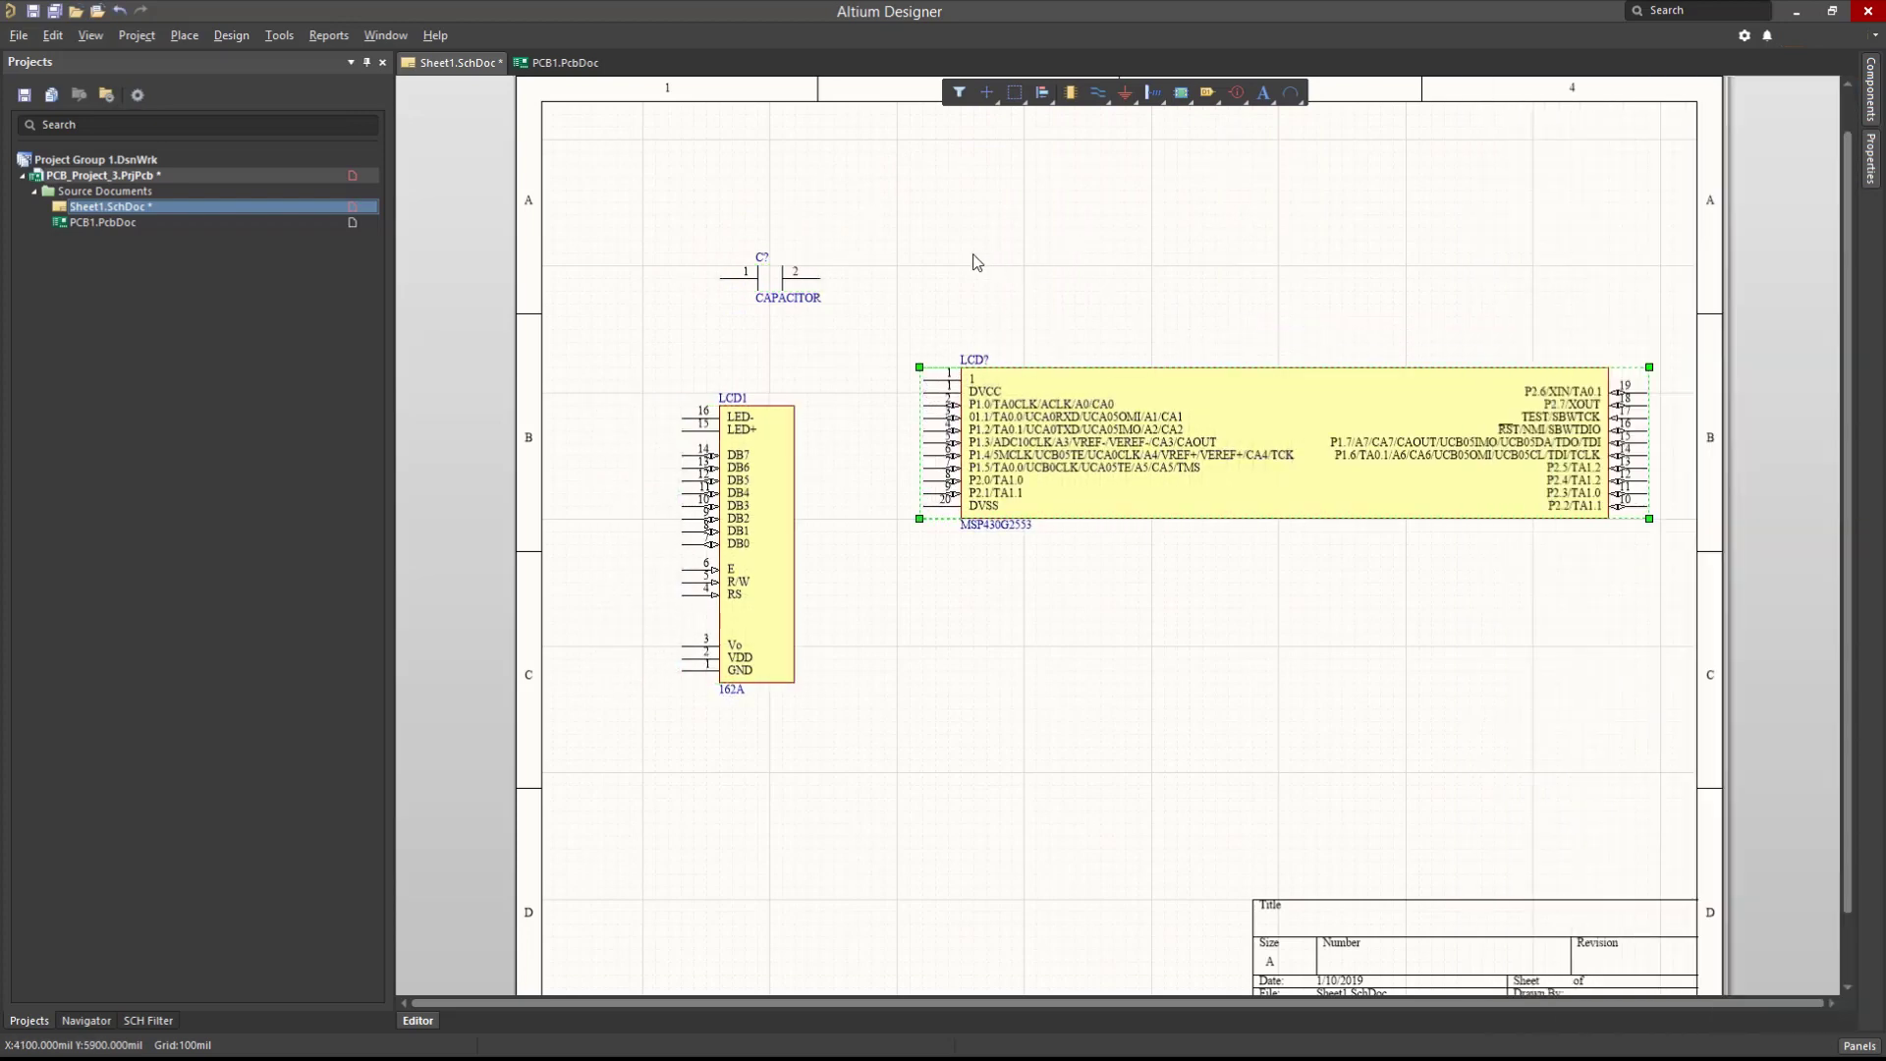
{"action": "left_click", "coordinate": [239, 37]}
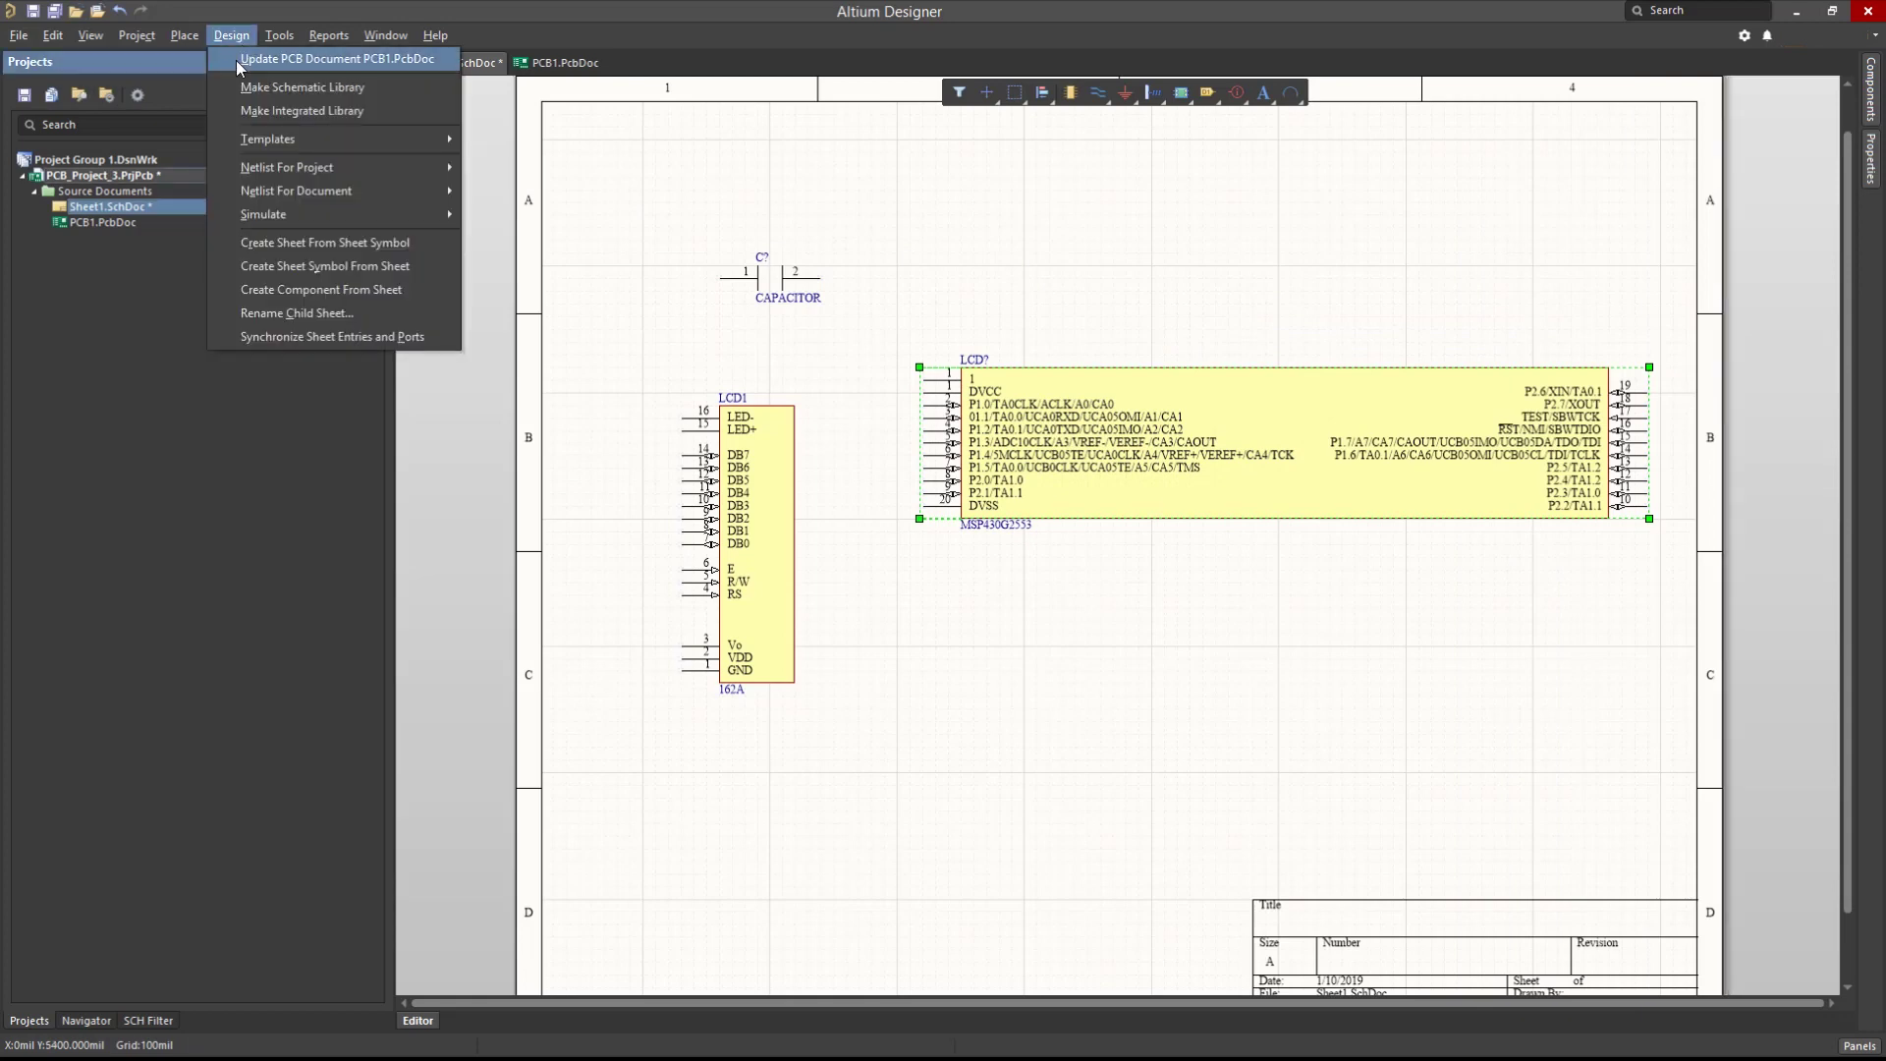
{"action": "left_click", "coordinate": [236, 61]}
{"action": "left_click", "coordinate": [498, 671]}
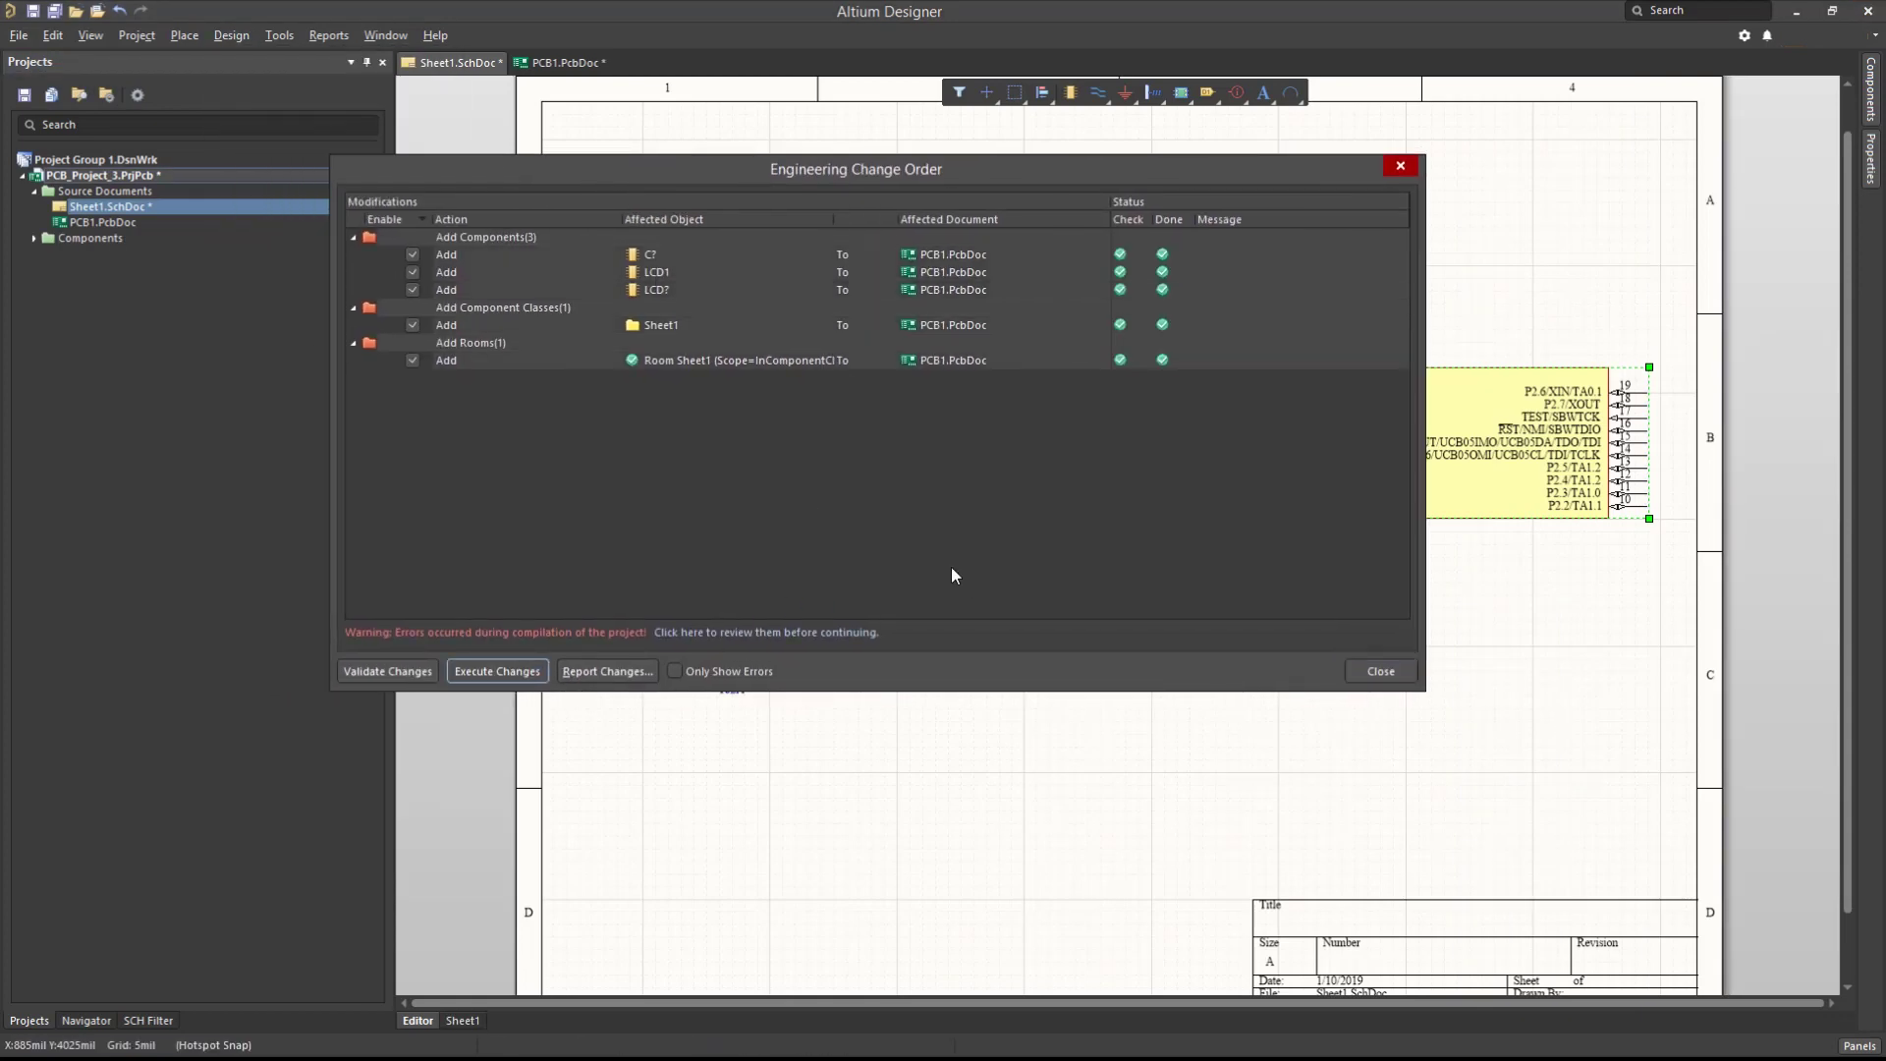
{"action": "left_click", "coordinate": [1379, 672]}
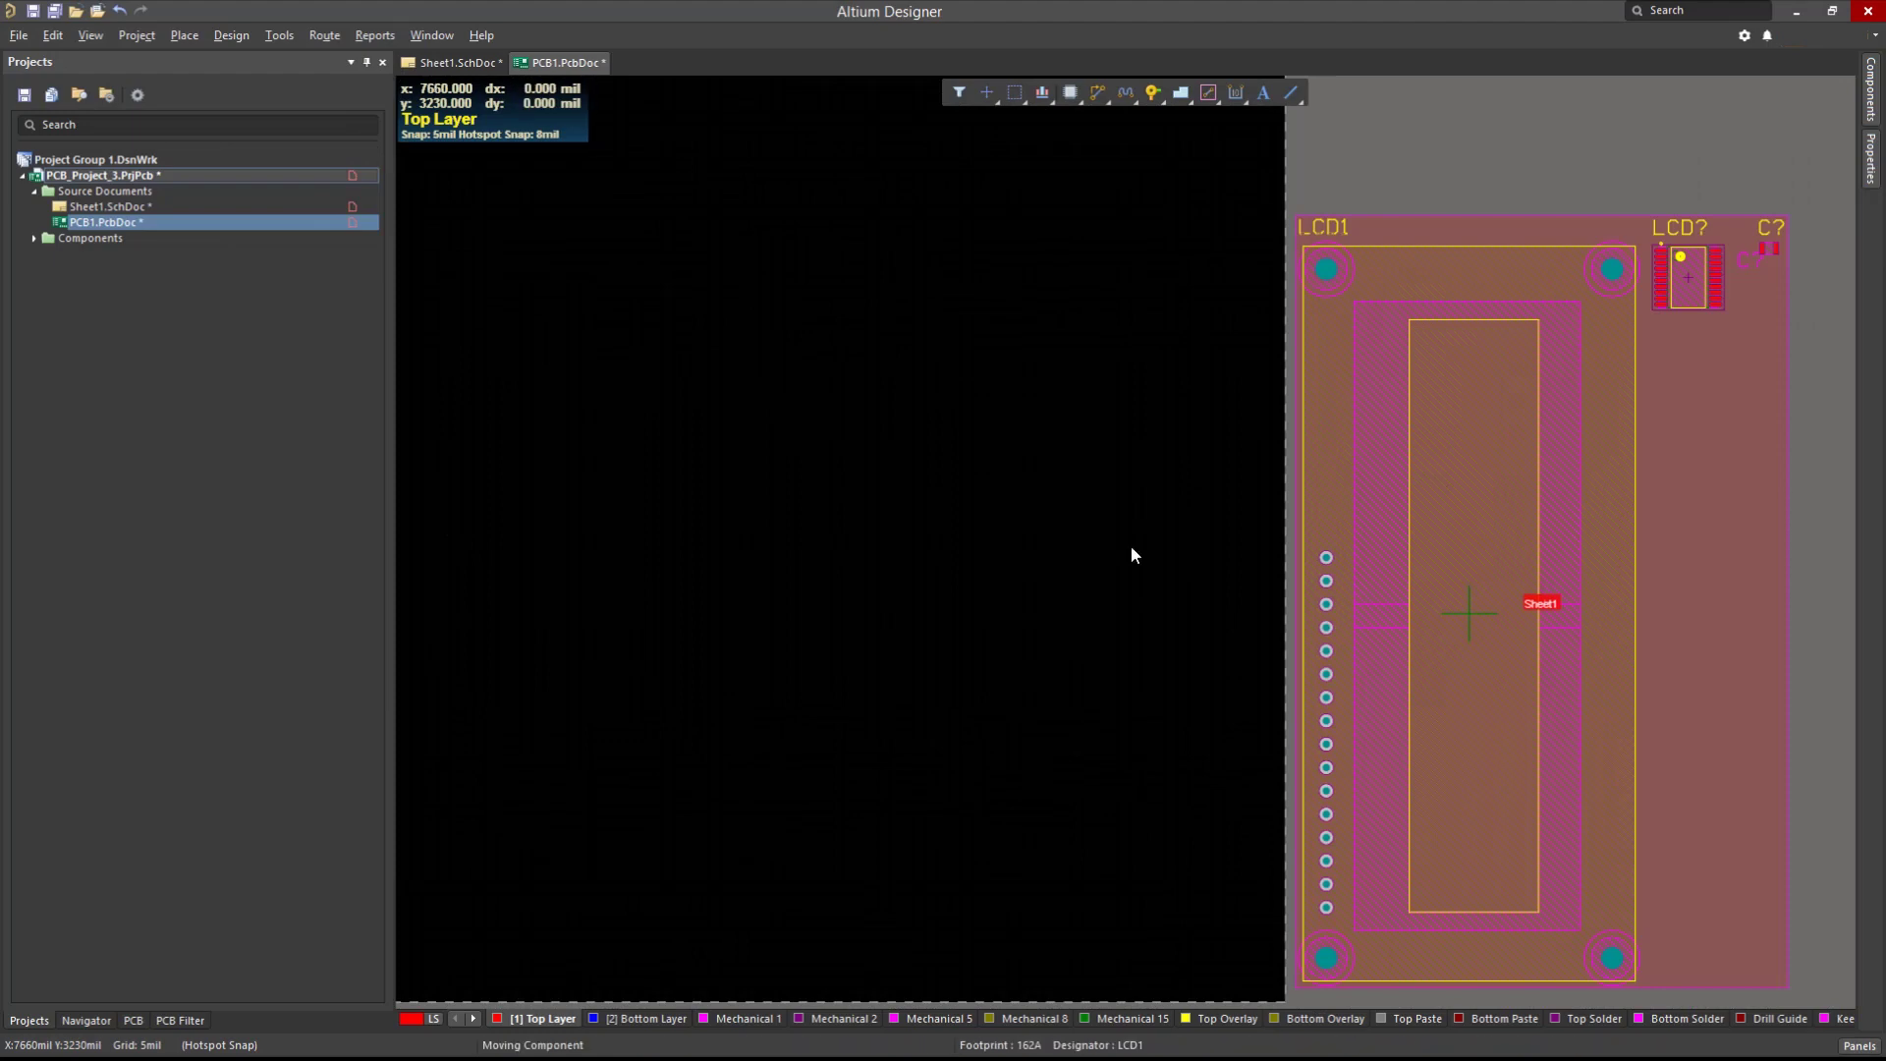
- Move the LCD1, LCD? and C? footprints onto the board area, with LCD? and C? beside the LCD, and delete the Sheet1 room
{"action": "left_click_drag", "start_coordinate": [1323, 546], "coordinate": [736, 526]}
{"action": "left_click_drag", "start_coordinate": [1685, 280], "coordinate": [1199, 321]}
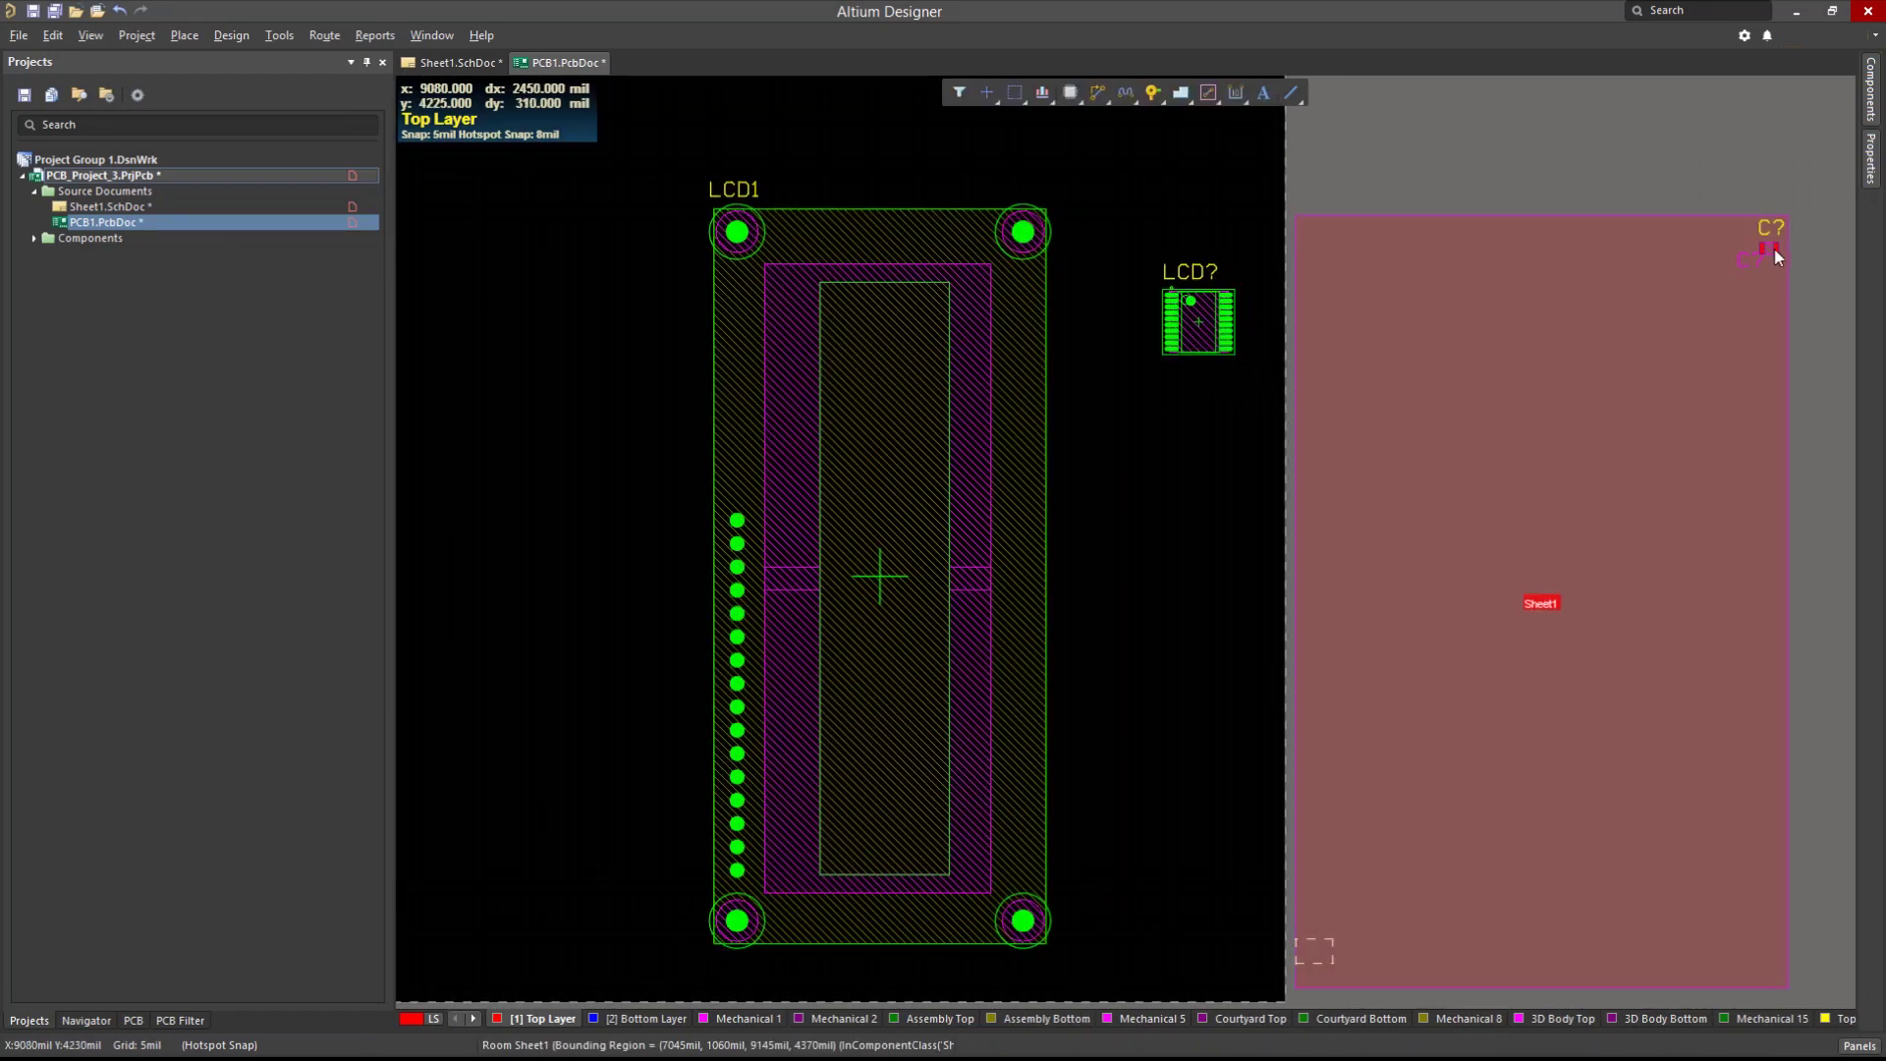
{"action": "left_click_drag", "start_coordinate": [1729, 303], "coordinate": [1218, 547]}
{"action": "left_click", "coordinate": [1566, 523]}
{"action": "key", "text": "Delete"}
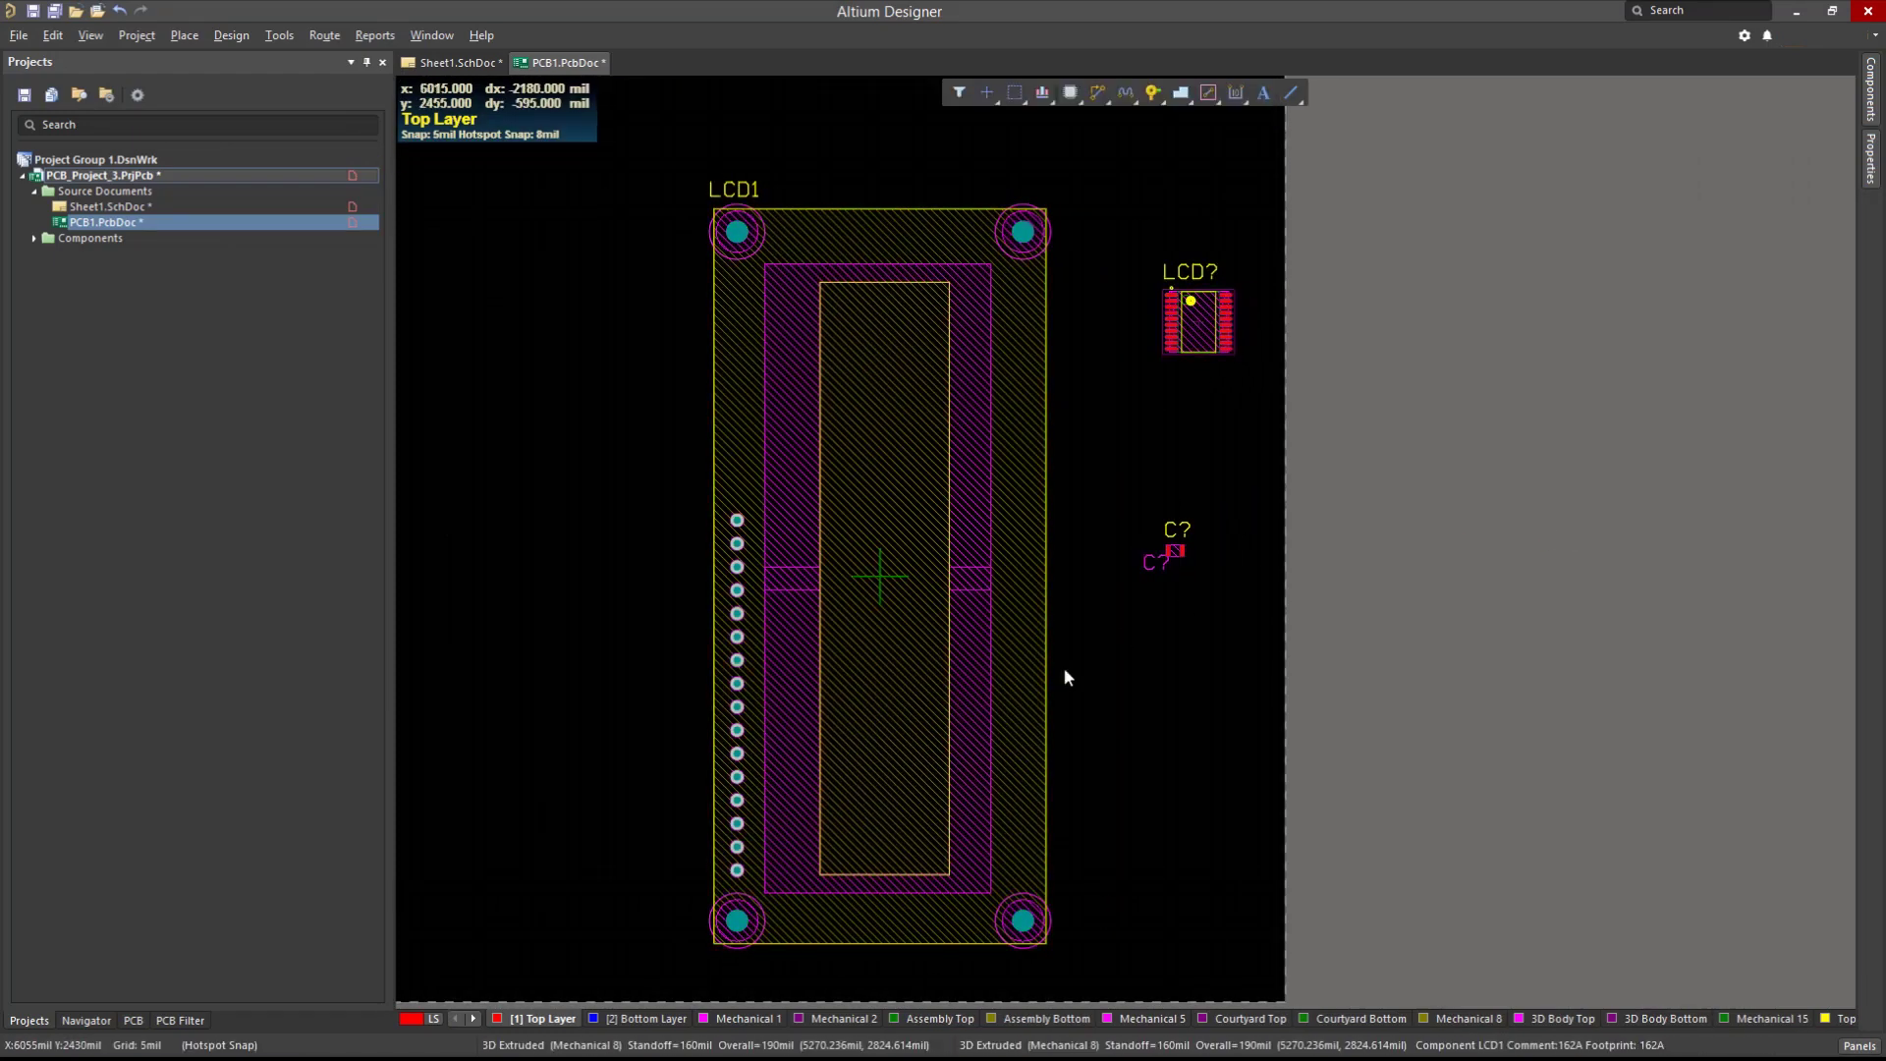
- Inspect the board and its component models in 3D, then return to the 2D layout view
{"action": "key", "text": "3"}
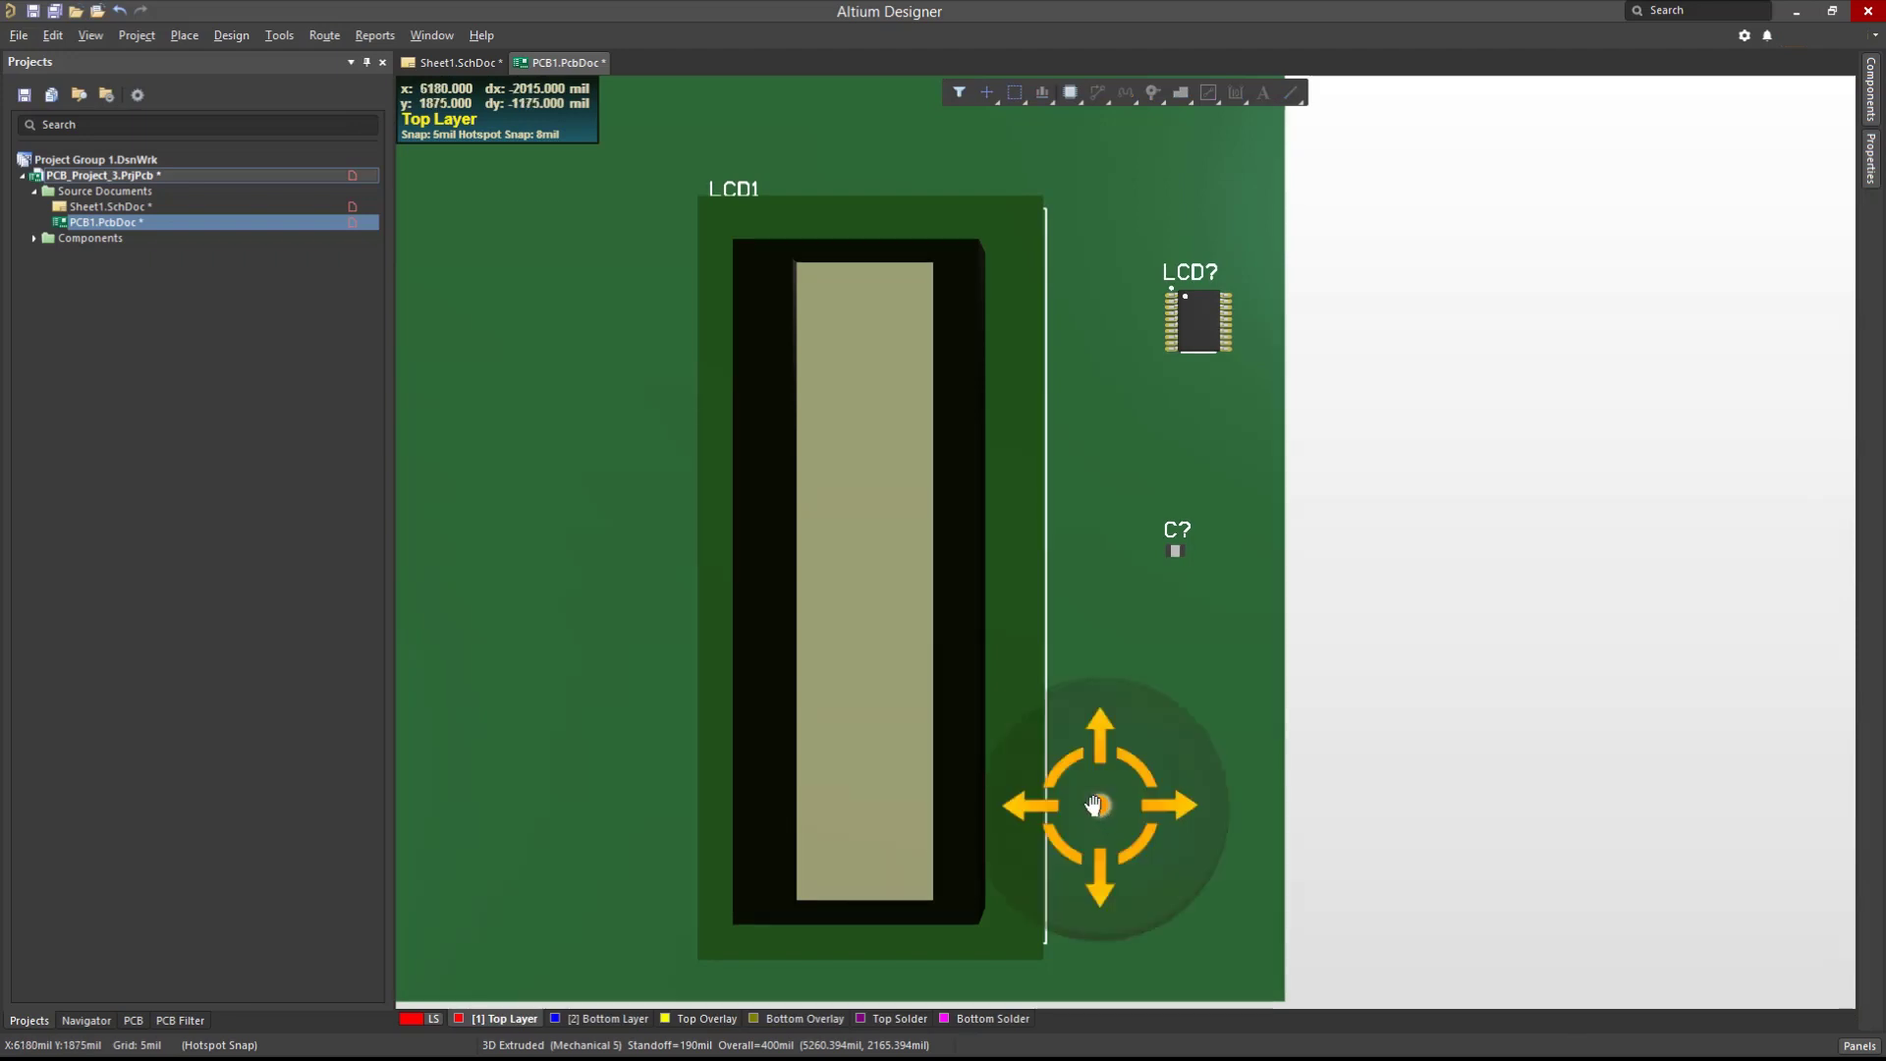
{"action": "right_click_drag", "start_coordinate": [1103, 835], "coordinate": [779, 626], "text": "shift"}
{"action": "key", "text": "0"}
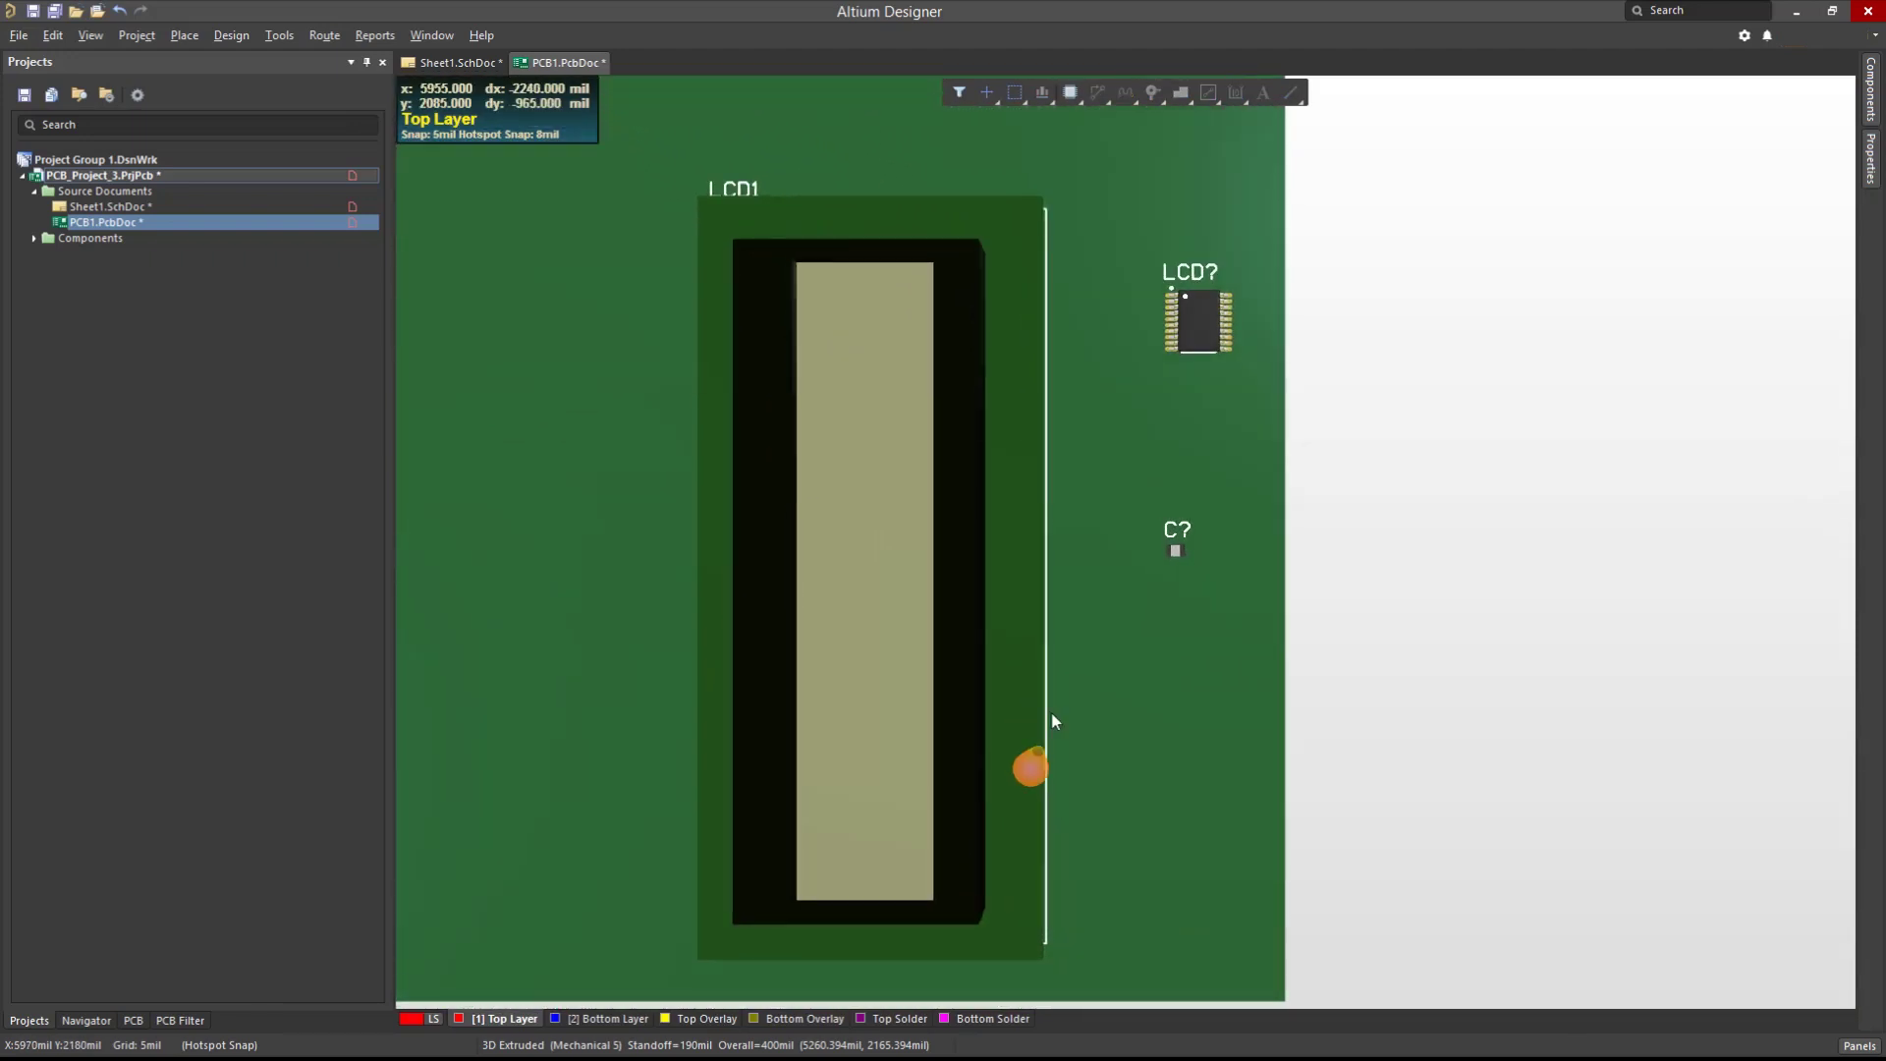
{"action": "key", "text": "2"}
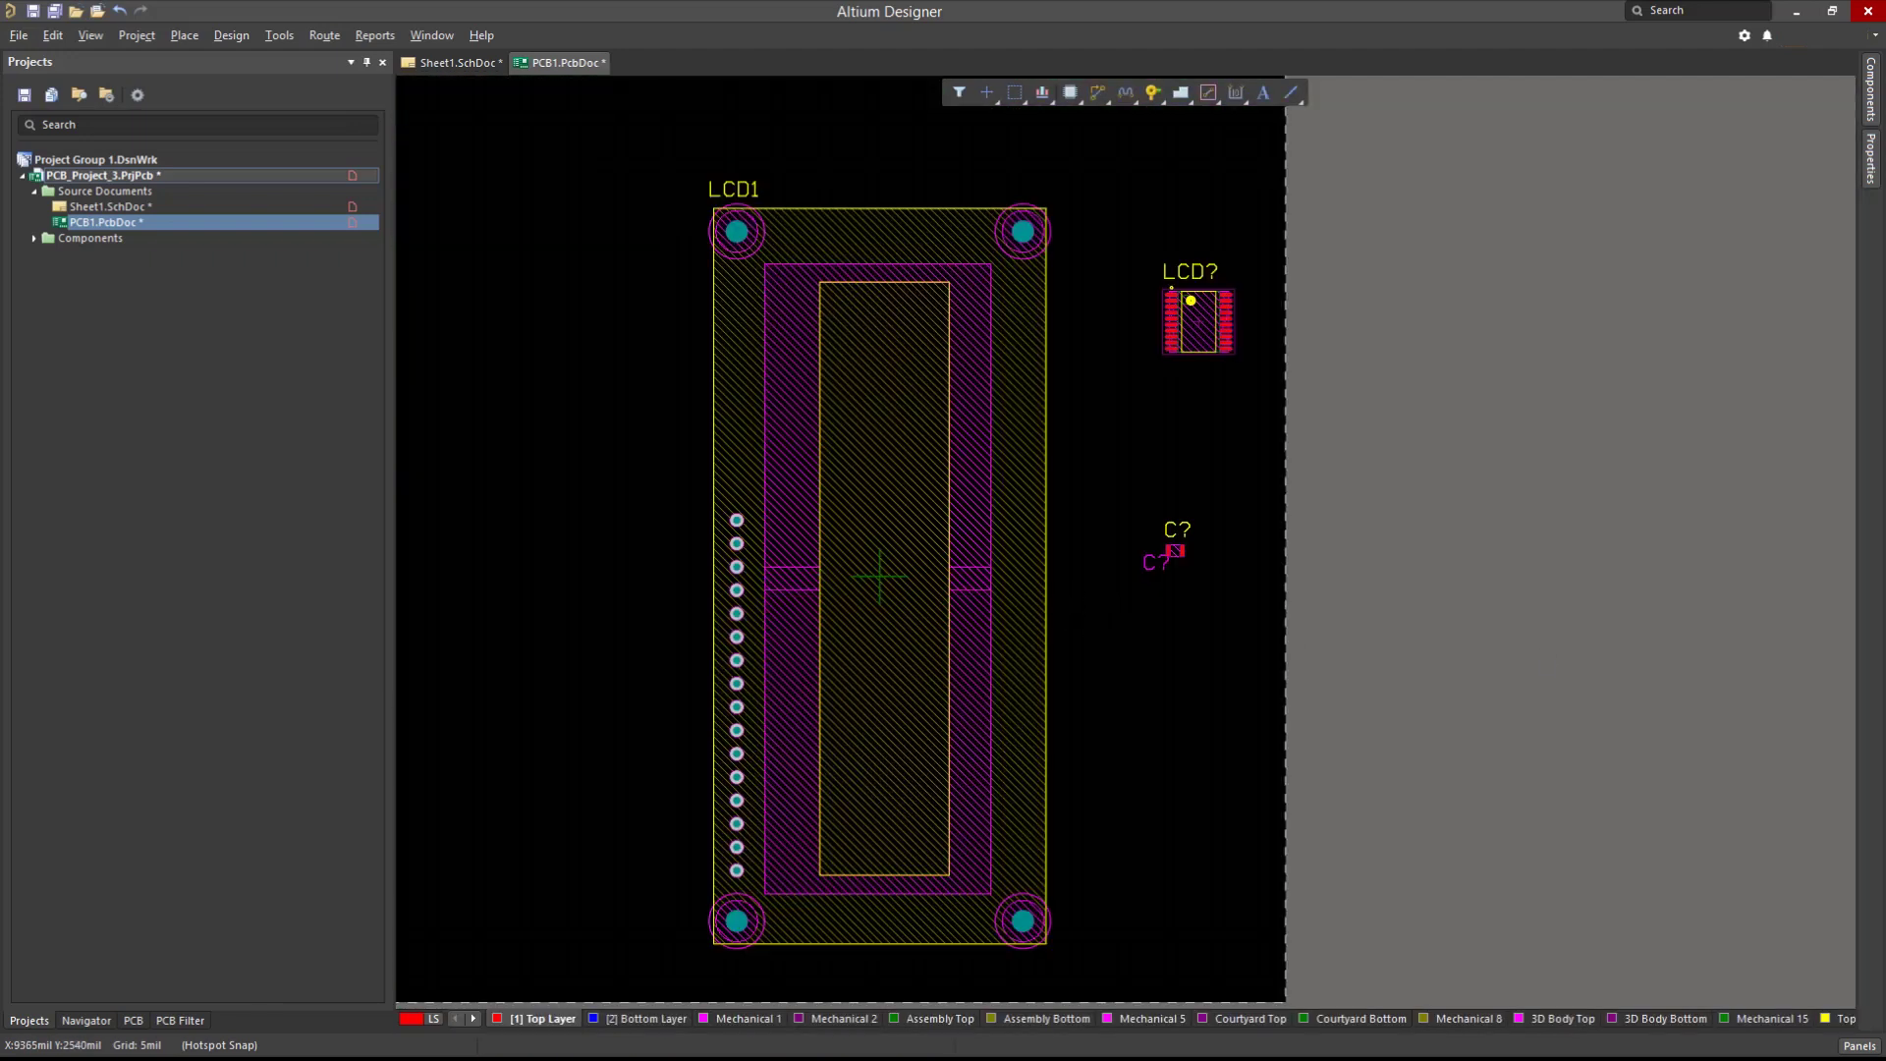
- Close PCB1.PcbDoc without saving its changes, and close PCB_Project_3
{"action": "left_click", "coordinate": [19, 35]}
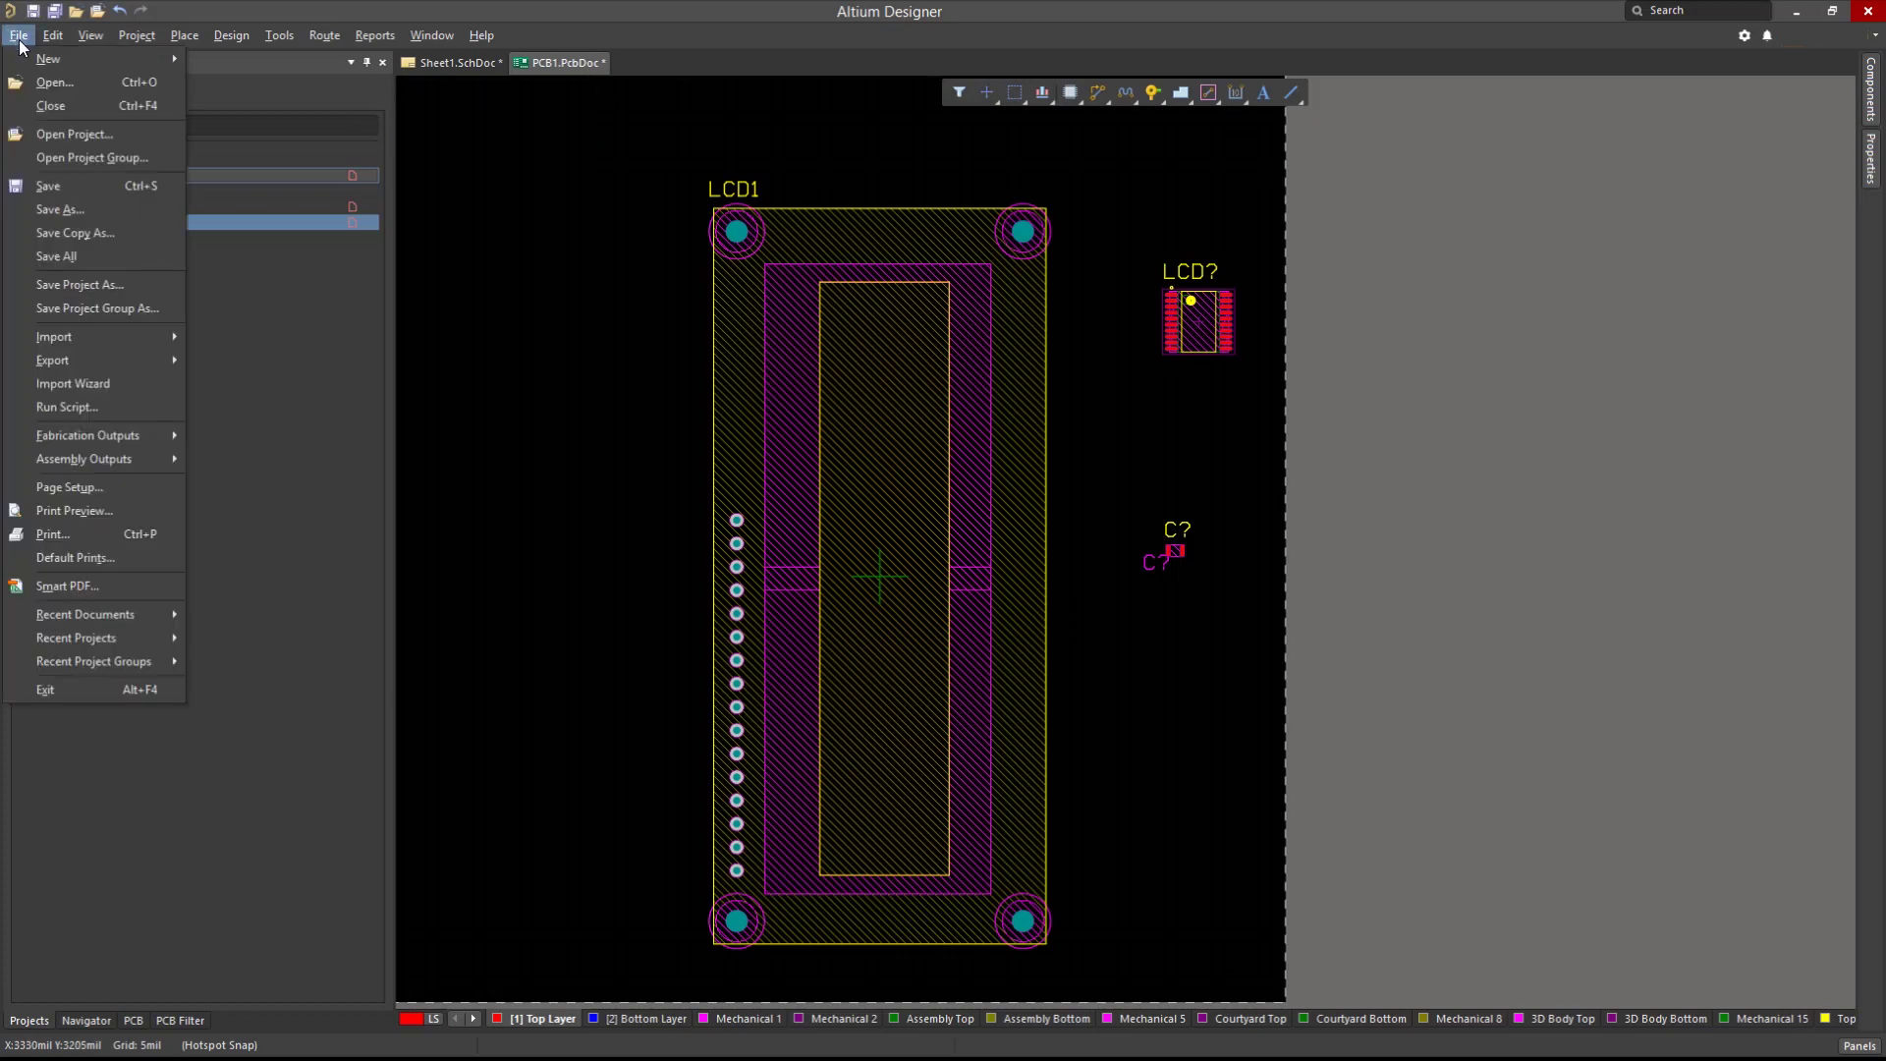
{"action": "left_click", "coordinate": [54, 106]}
{"action": "left_click", "coordinate": [967, 574]}
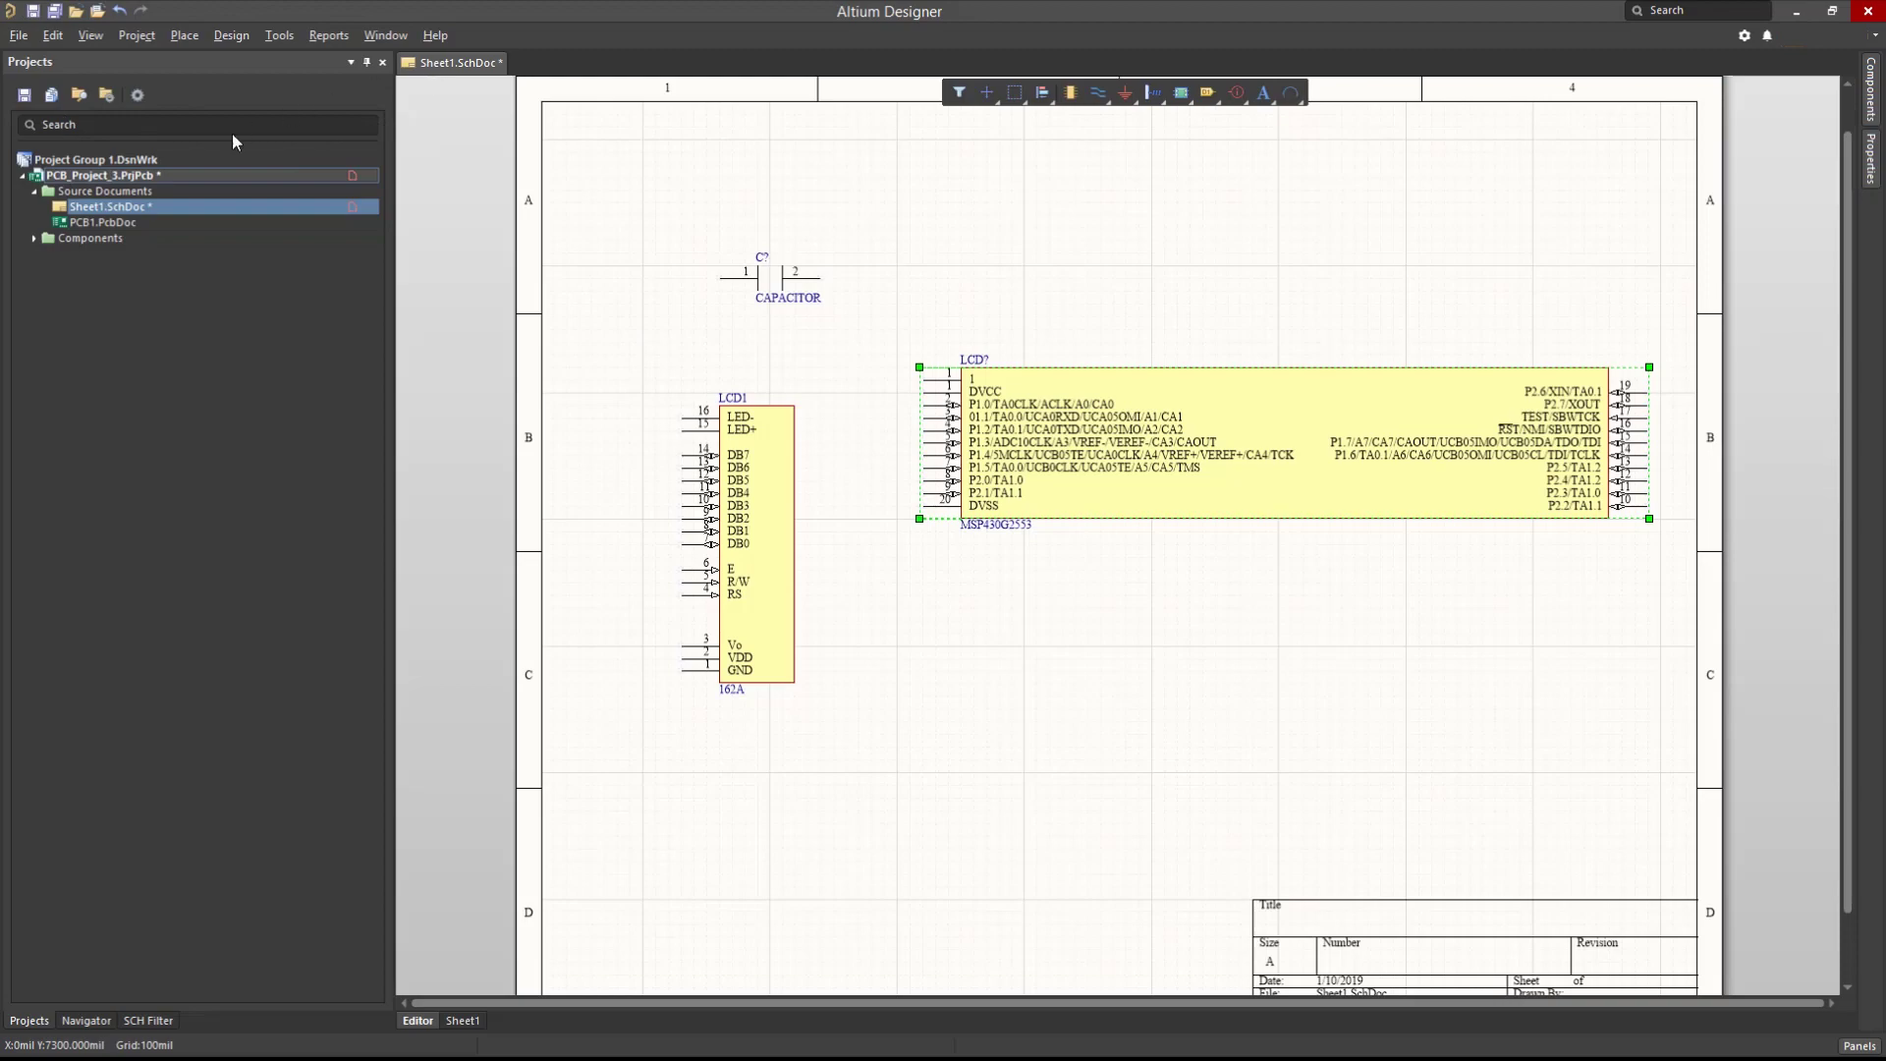
{"action": "right_click", "coordinate": [195, 177]}
{"action": "left_click", "coordinate": [253, 340]}
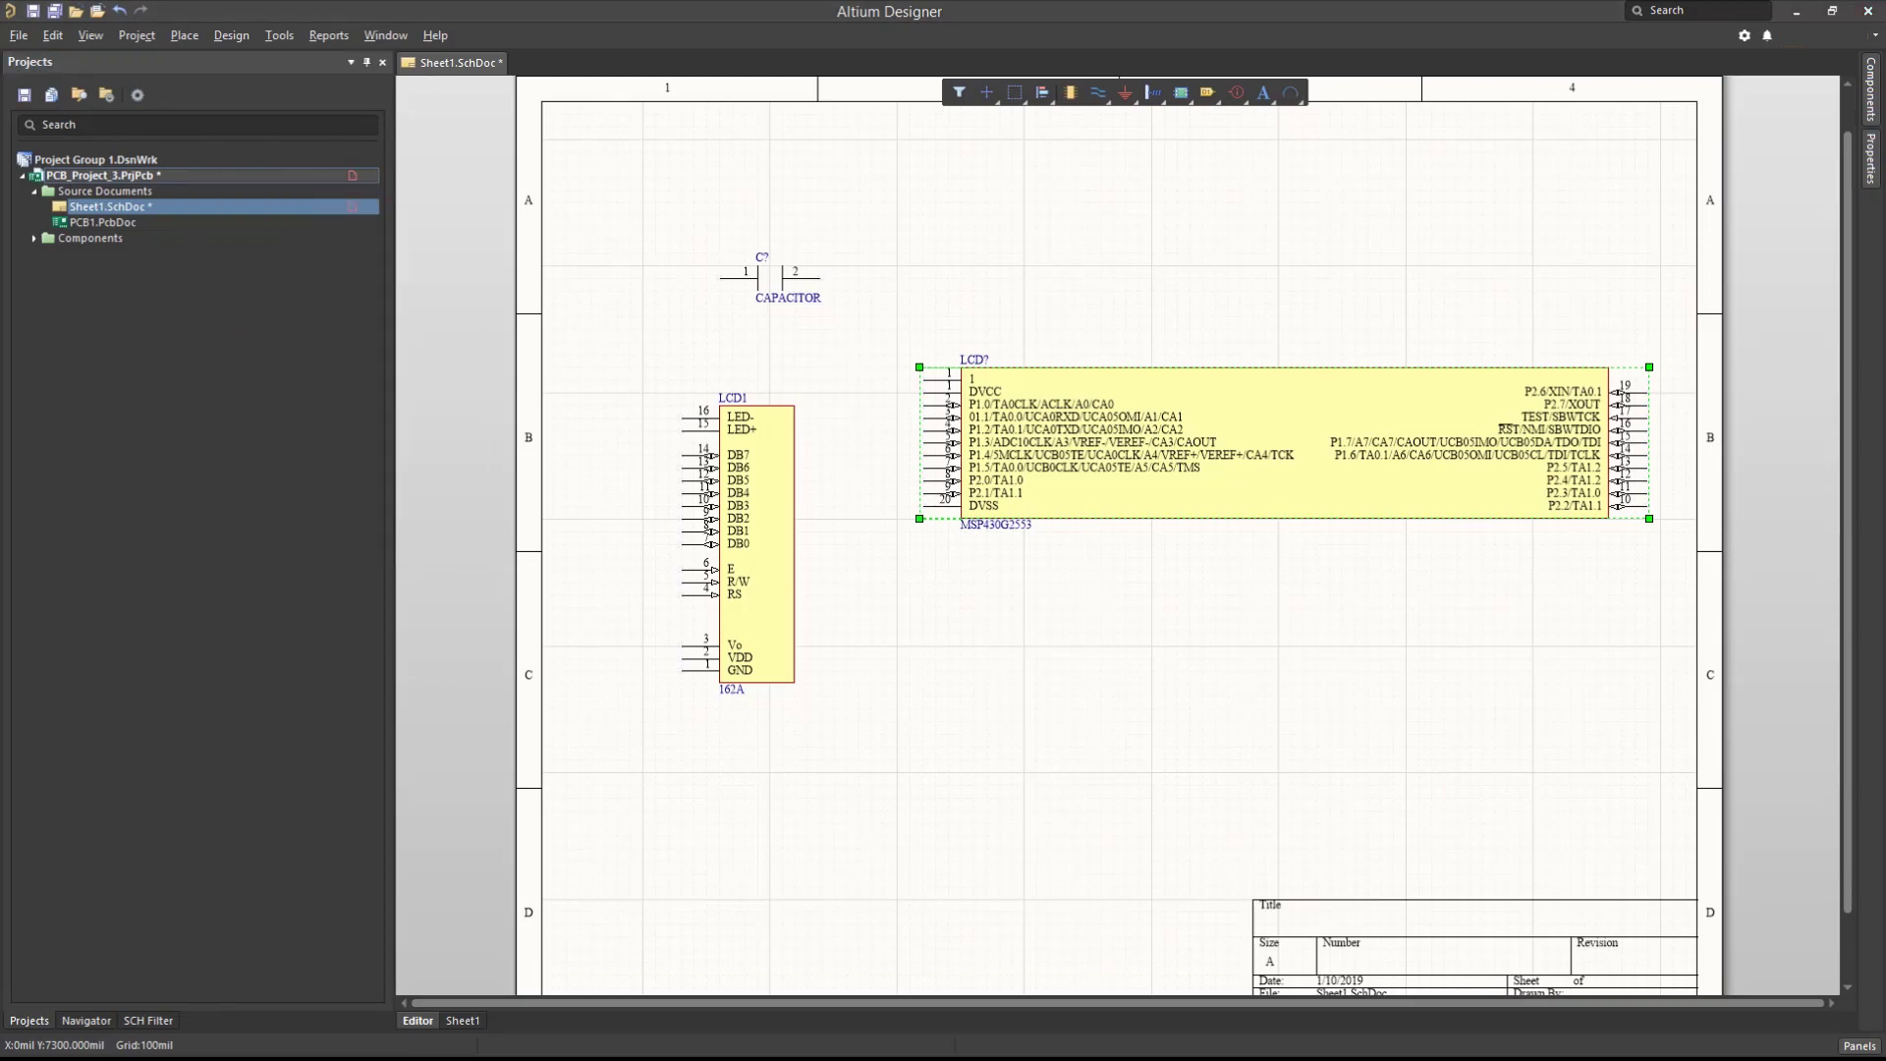